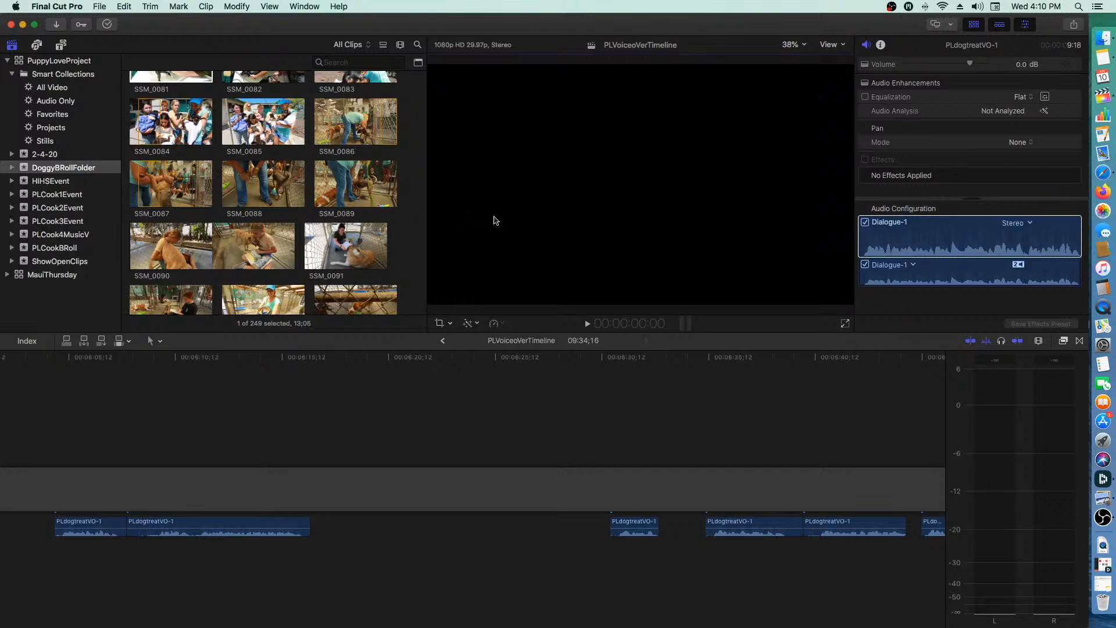
# - Listen to the PLdogtreatVO-1 voice-over clips and trim the silence off the start of the clip near 5:35
pyautogui.press('space')
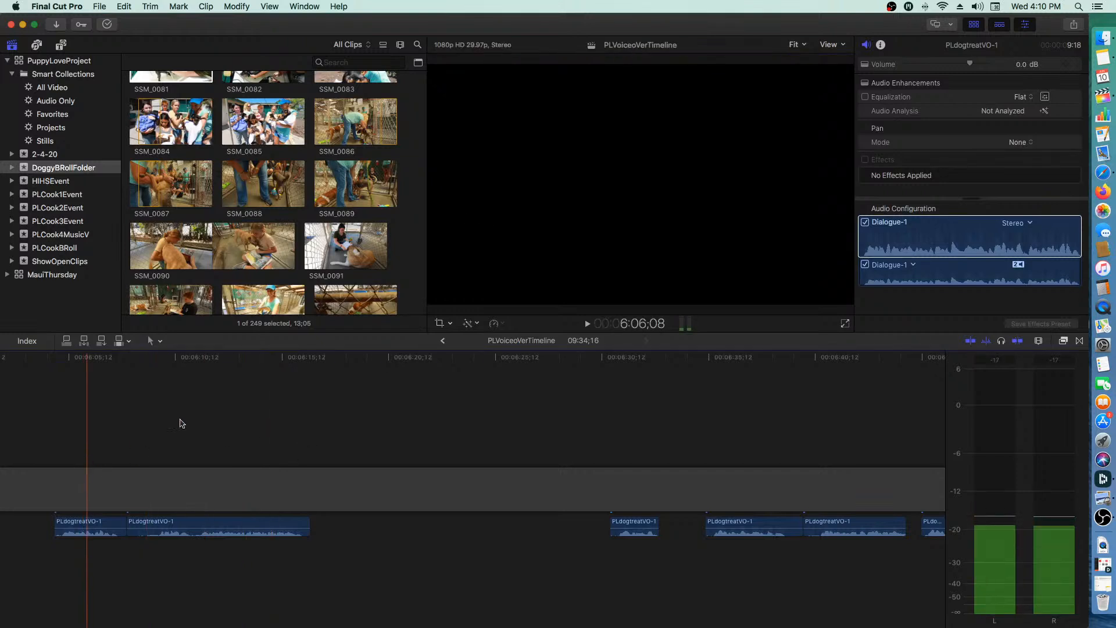
pyautogui.click(519, 434)
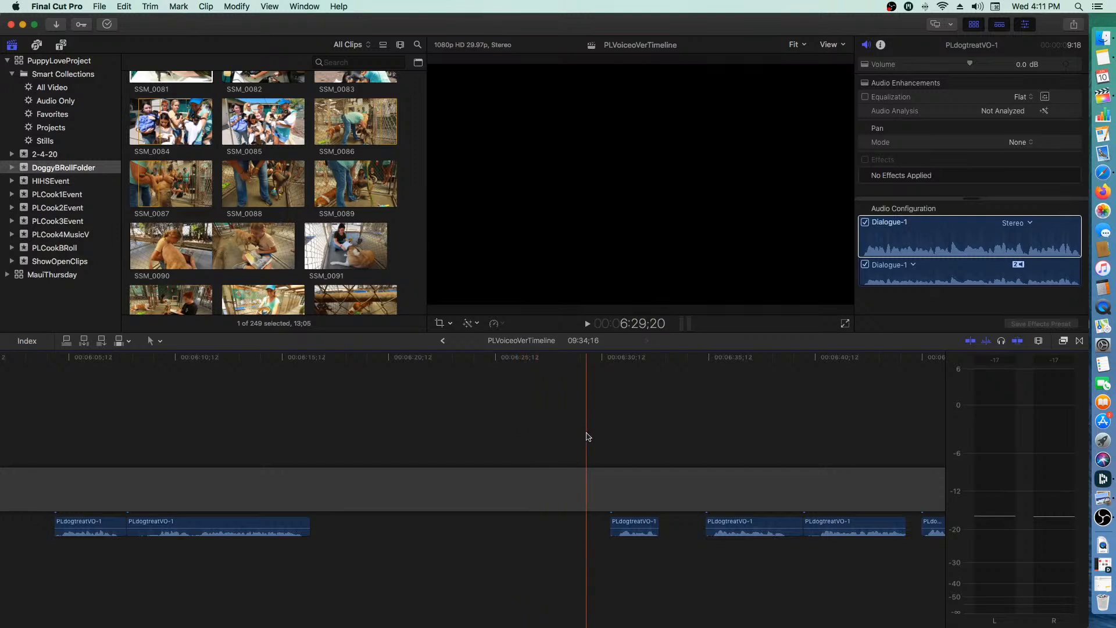
pyautogui.click(286, 452)
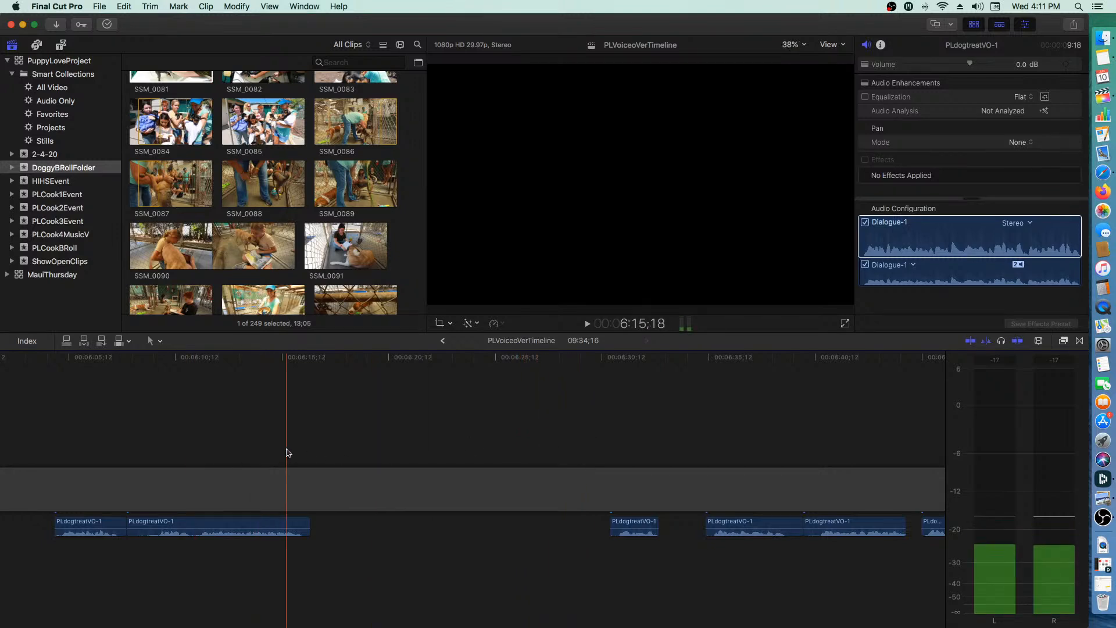
pyautogui.hscroll(-5, 289, 453)
pyautogui.hscroll(-5, 289, 453)
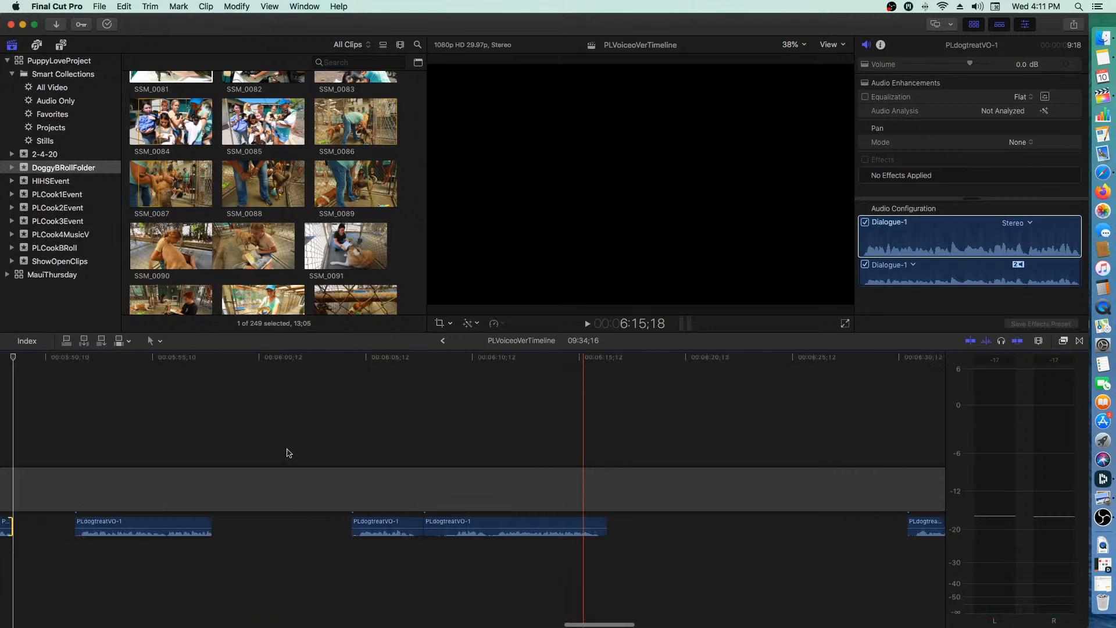
pyautogui.hscroll(-15, 289, 453)
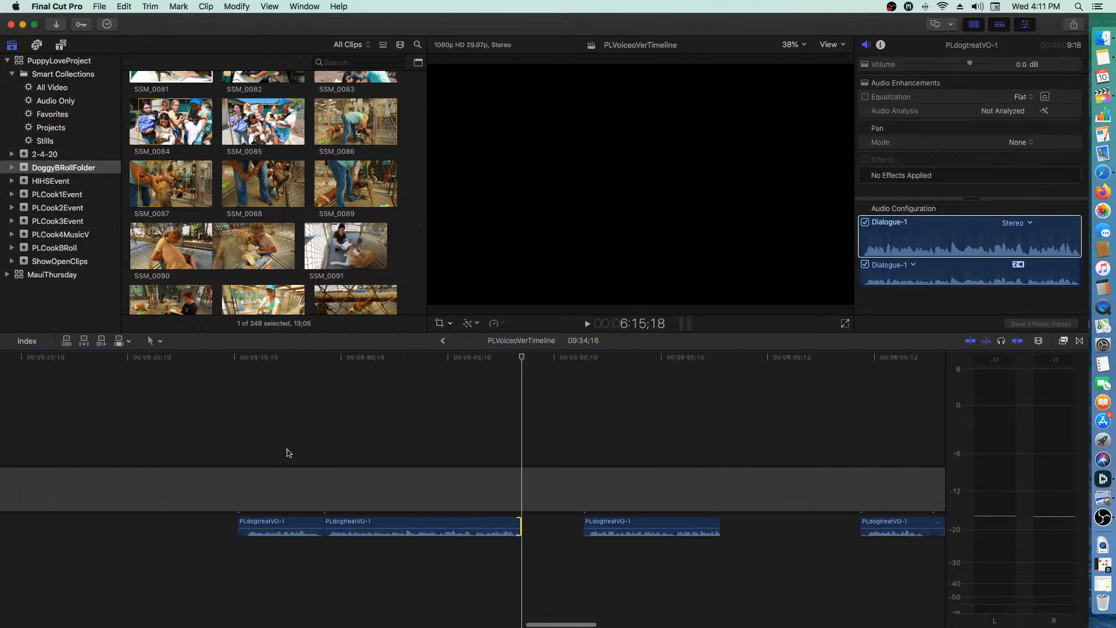
pyautogui.press('c')
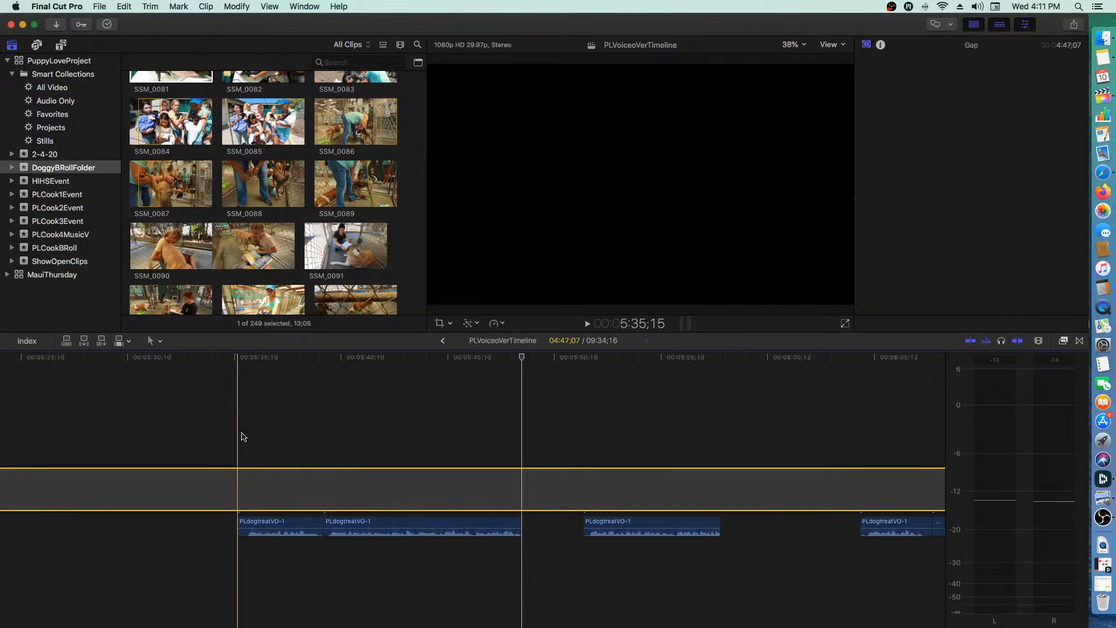
pyautogui.press('space')
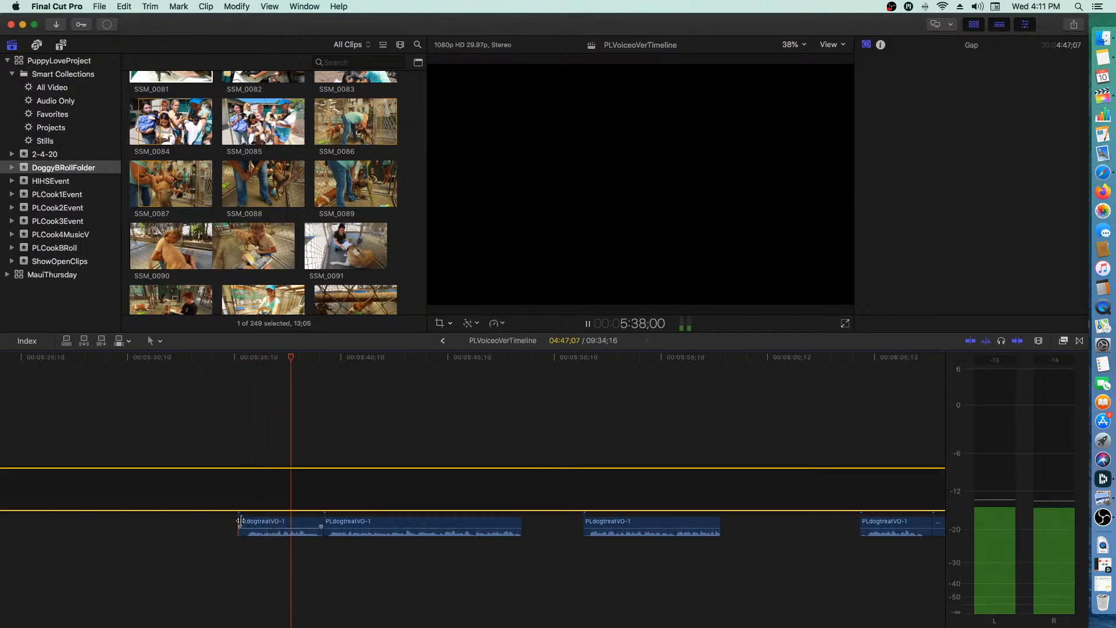
pyautogui.moveTo(240, 520); pyautogui.dragTo(243, 520)
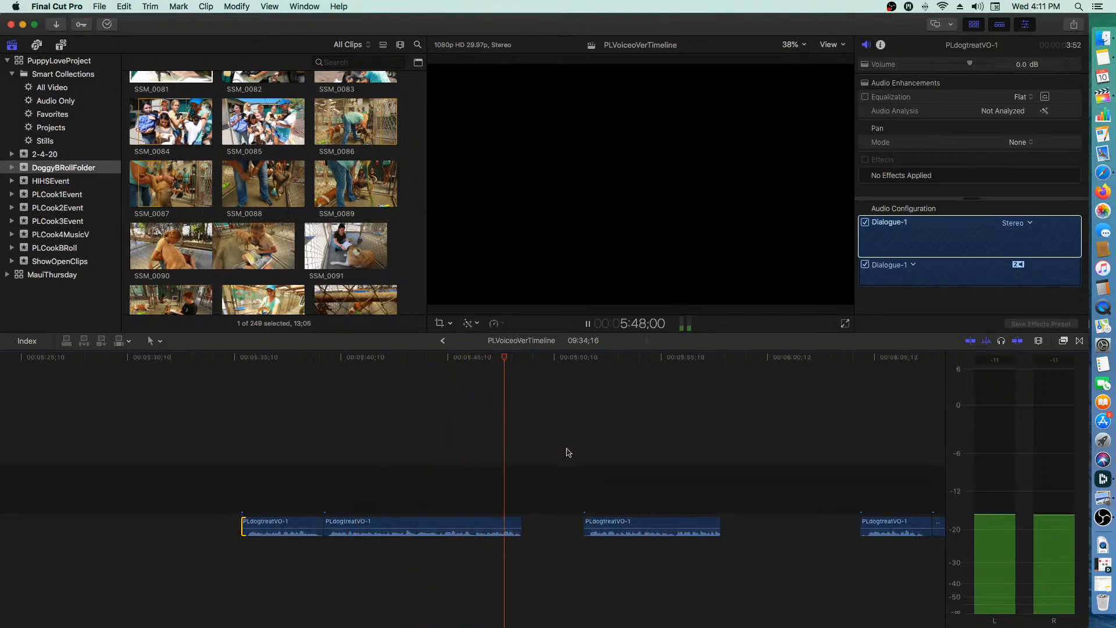
# - Trim the start of the voice-over clip near 5:51 and move it flush against the clip before it
pyautogui.click(585, 449)
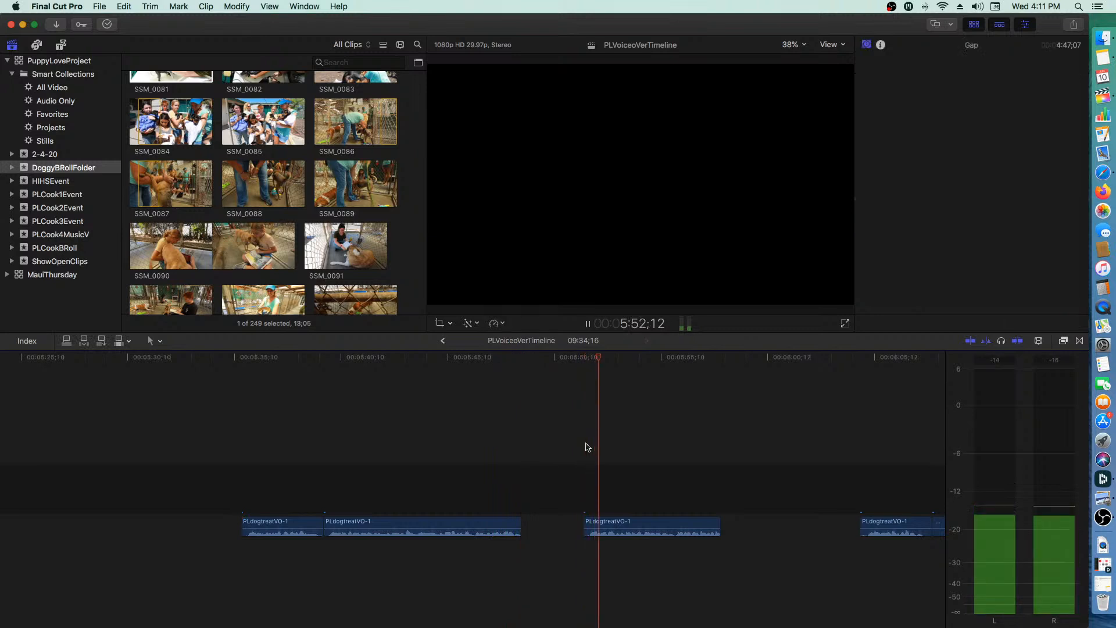
pyautogui.moveTo(586, 521); pyautogui.dragTo(588, 519)
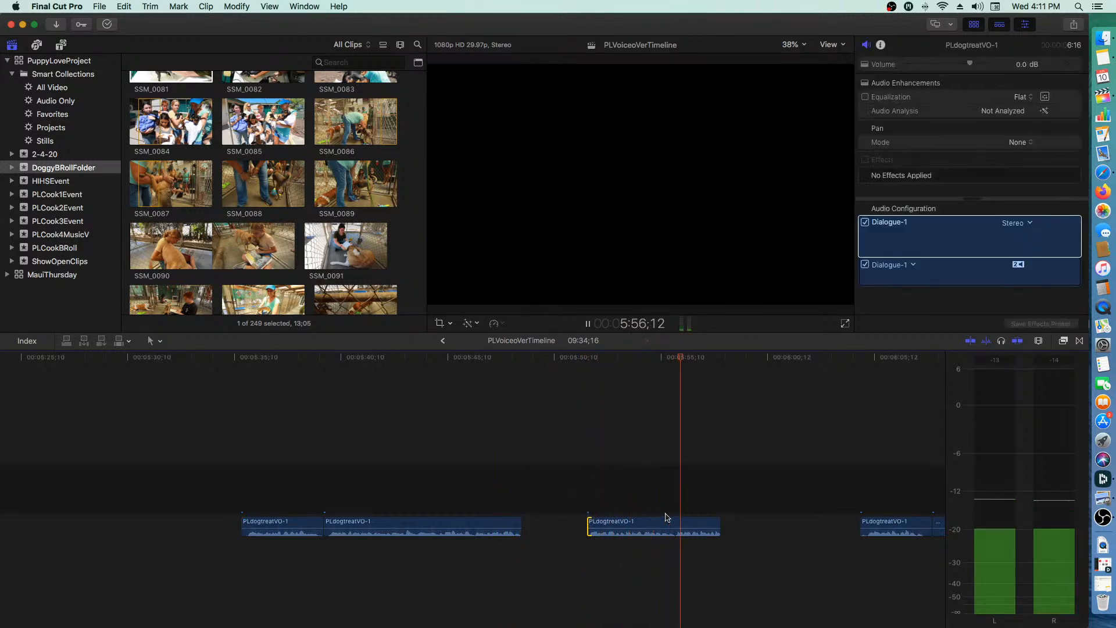
pyautogui.moveTo(696, 526); pyautogui.dragTo(634, 527)
# - Play the voice-over clip near 6:05 and move it directly behind the clip that starts near 5:50
pyautogui.press('space')
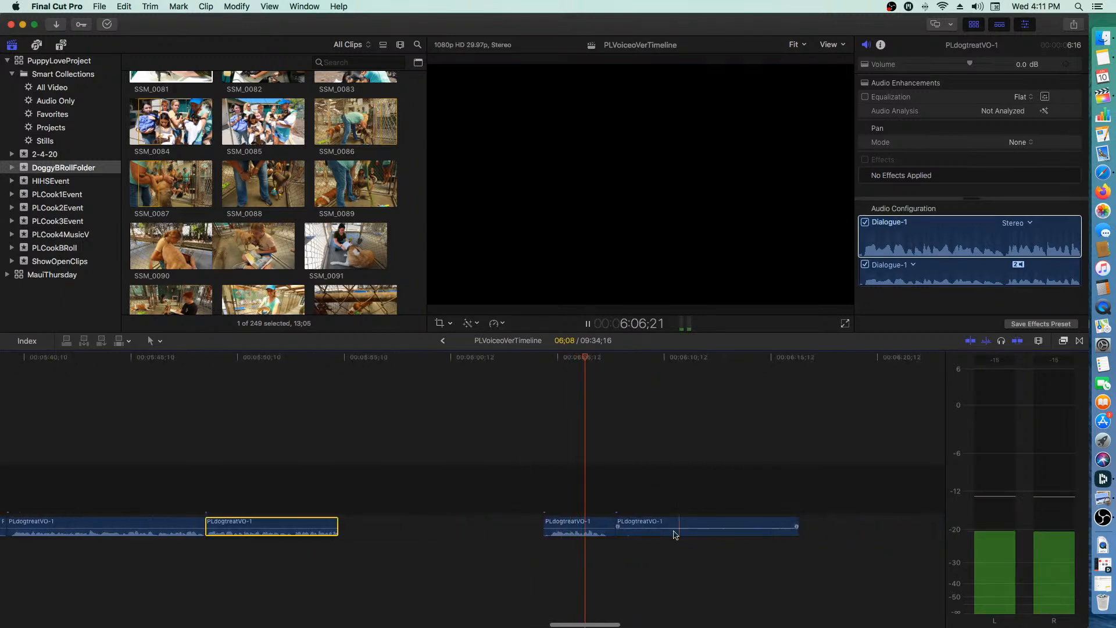
pyautogui.press('space')
pyautogui.click(569, 525)
pyautogui.moveTo(569, 524); pyautogui.dragTo(407, 520)
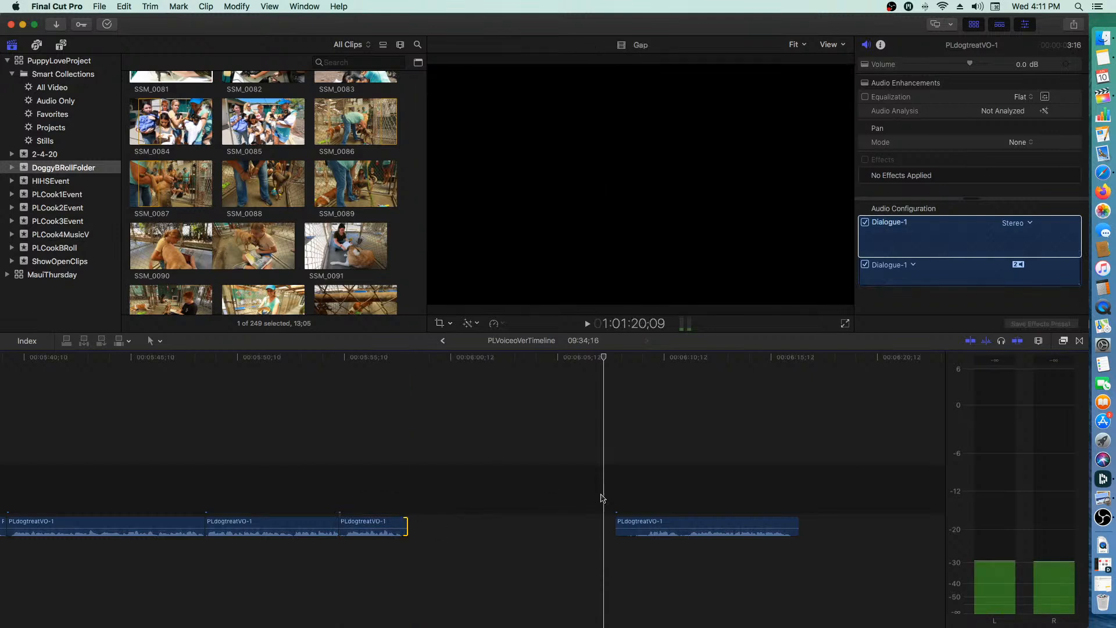
# - Trim the opening off the voice-over clip near 6:08 and move it against the end of the preceding clip
pyautogui.press('space')
pyautogui.click(618, 522)
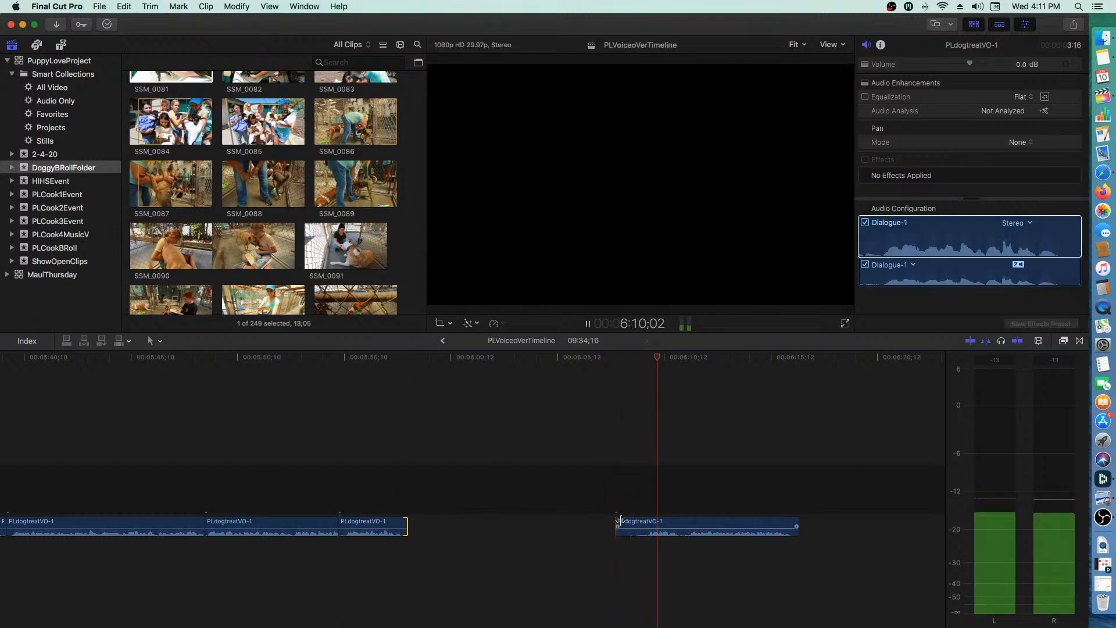
pyautogui.moveTo(618, 522); pyautogui.dragTo(649, 521)
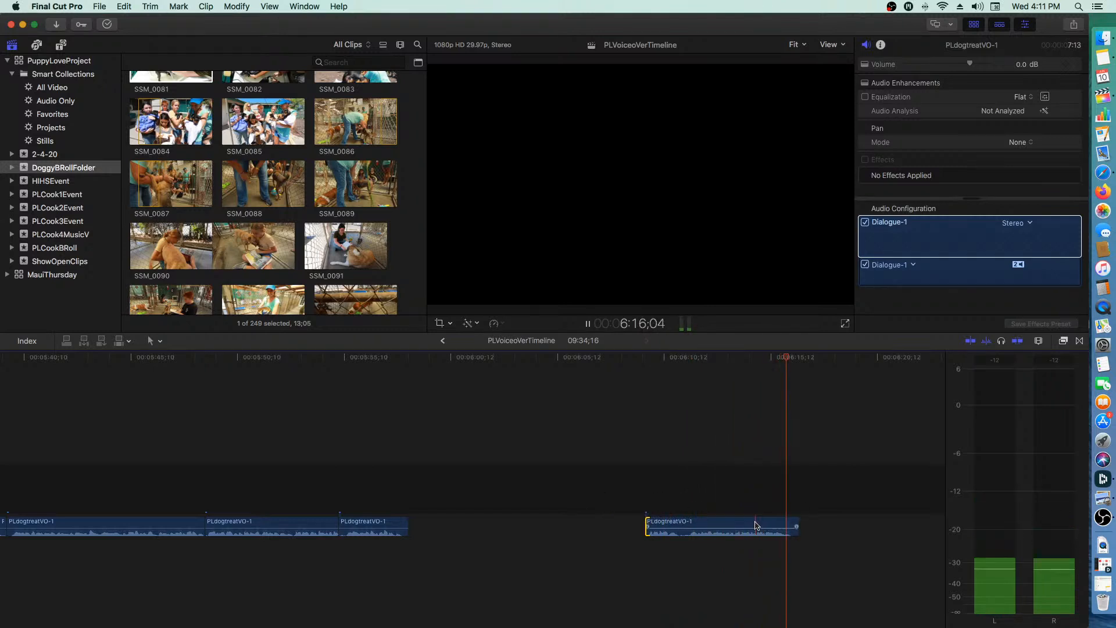
pyautogui.press('space')
pyautogui.moveTo(755, 525); pyautogui.dragTo(526, 526)
# - Listen to the short voice-over clip near 6:30 and move it directly behind the last joined clip
pyautogui.hscroll(5, 622, 510)
pyautogui.hscroll(5, 623, 511)
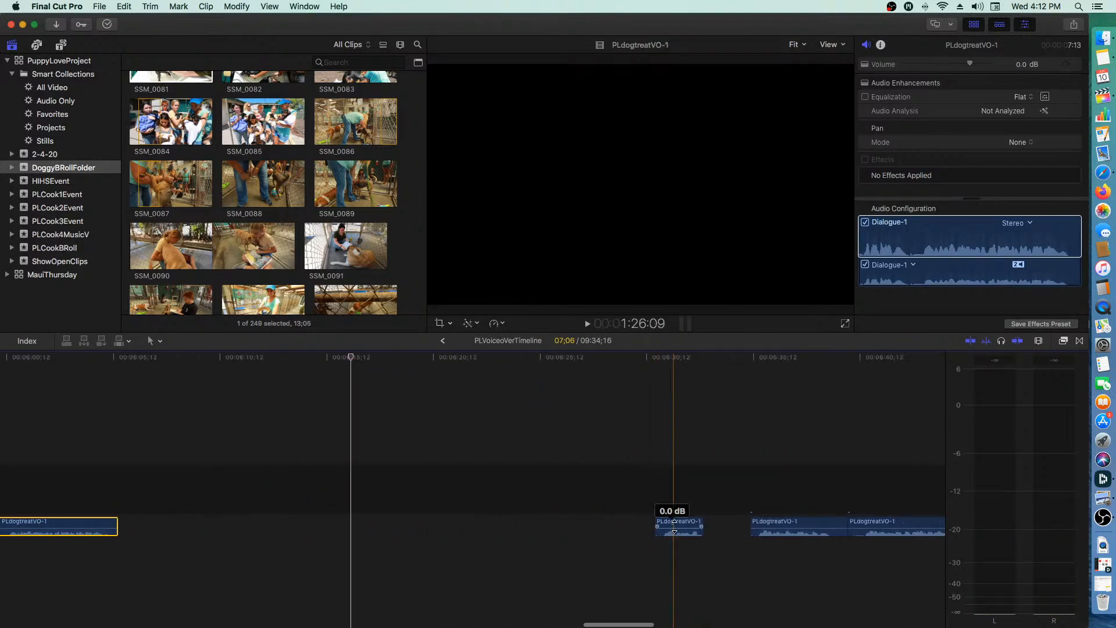
pyautogui.press('space')
pyautogui.press('space')
pyautogui.press('space')
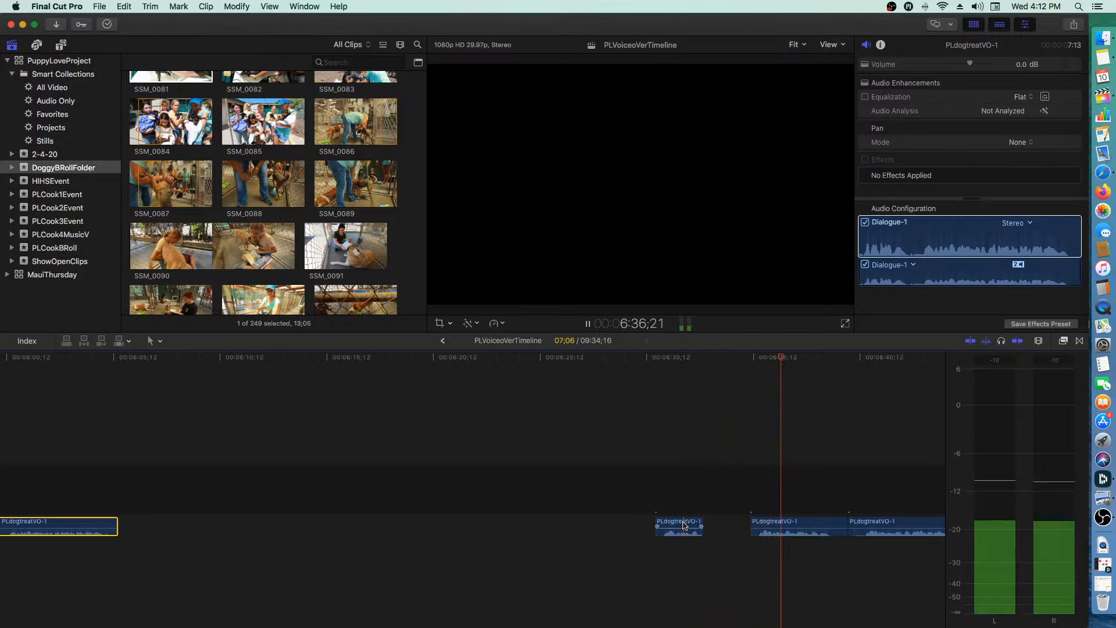
pyautogui.moveTo(682, 525); pyautogui.dragTo(145, 522)
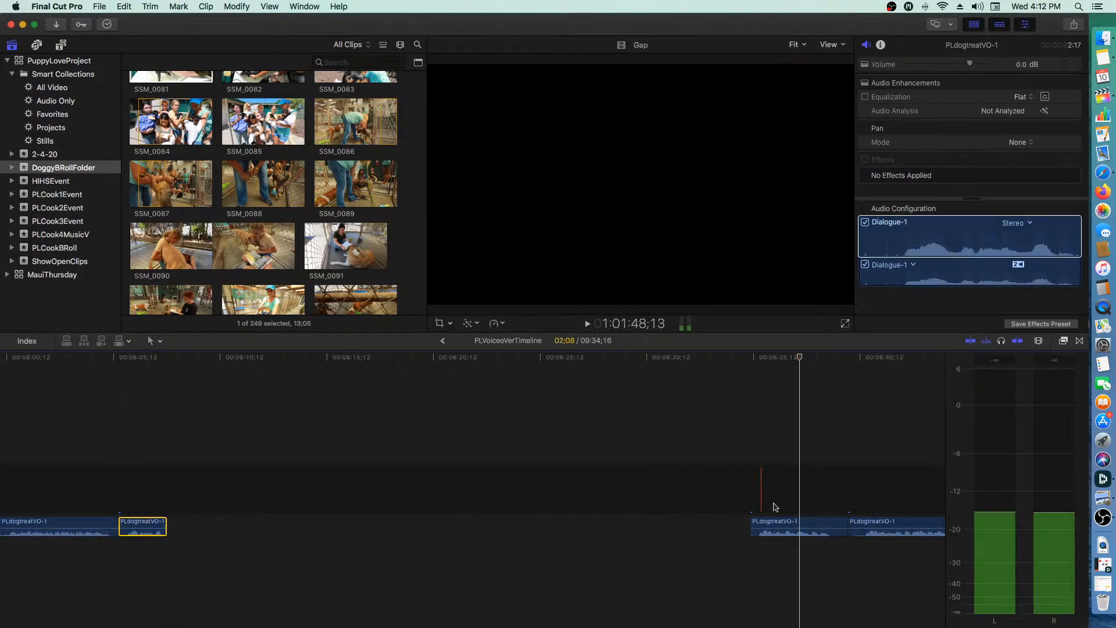
# - Listen to the two adjoining voice-over clips from about 6:35 and delete the first one
pyautogui.press('space')
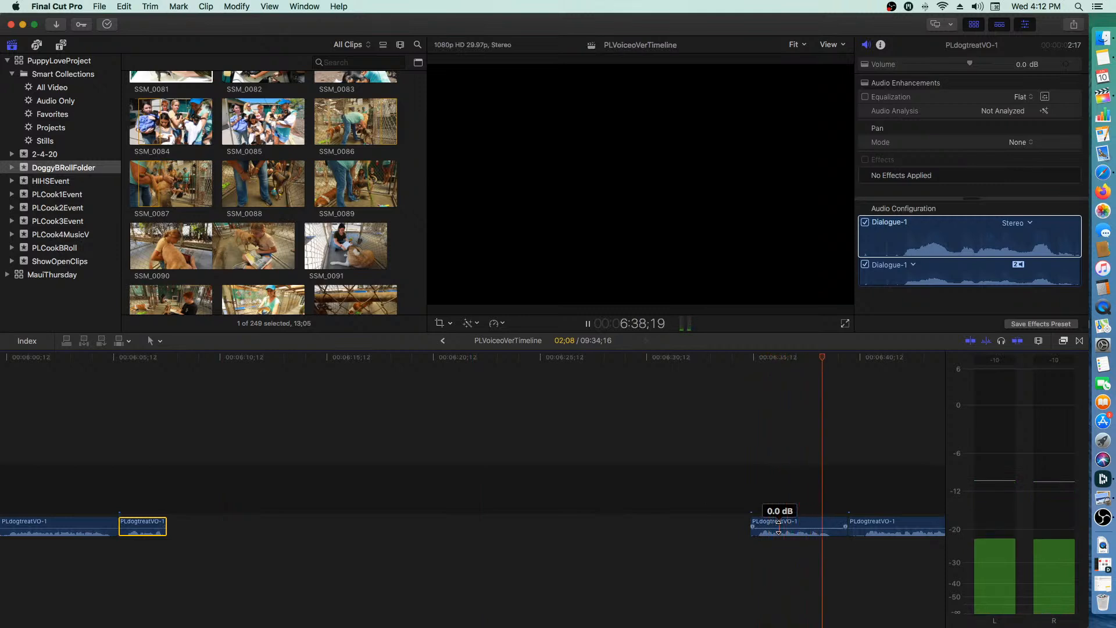
pyautogui.hscroll(5, 829, 522)
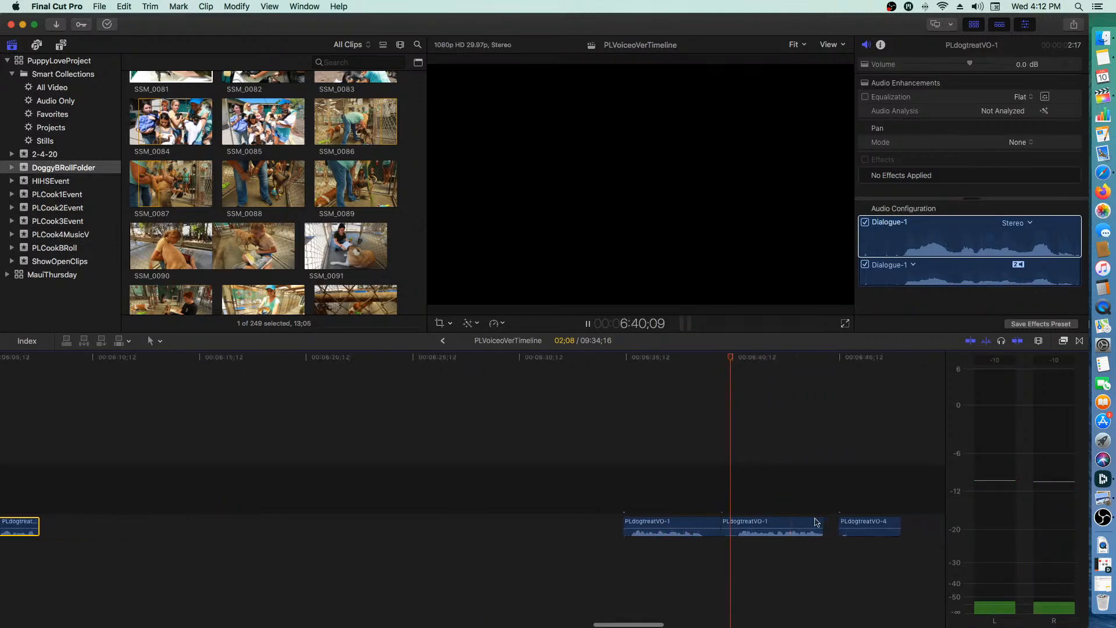
pyautogui.click(660, 523)
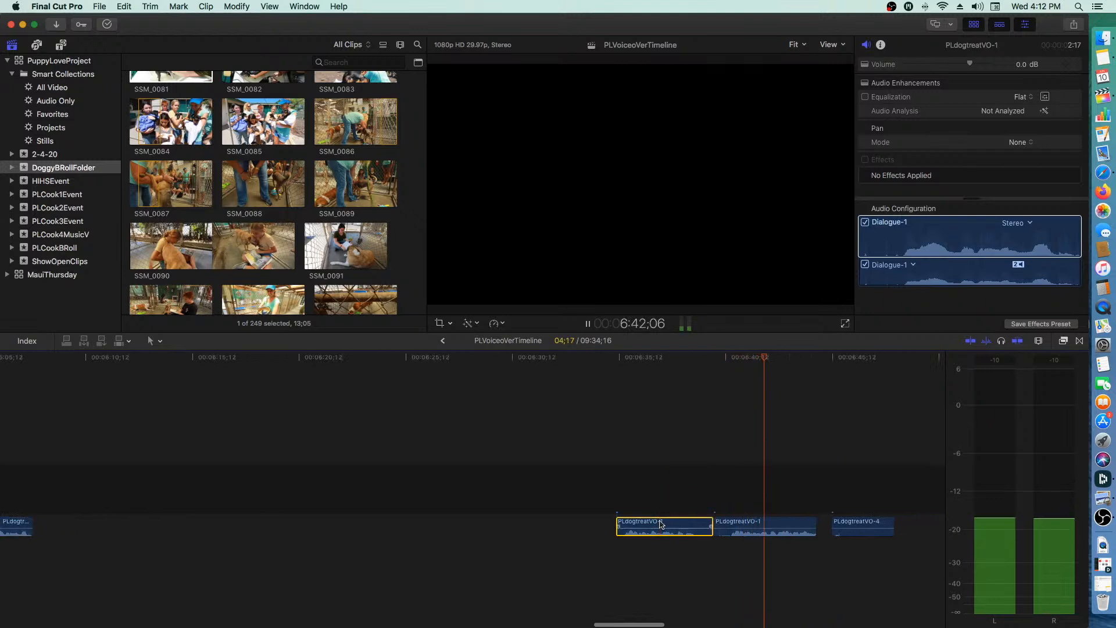
pyautogui.press('Delete')
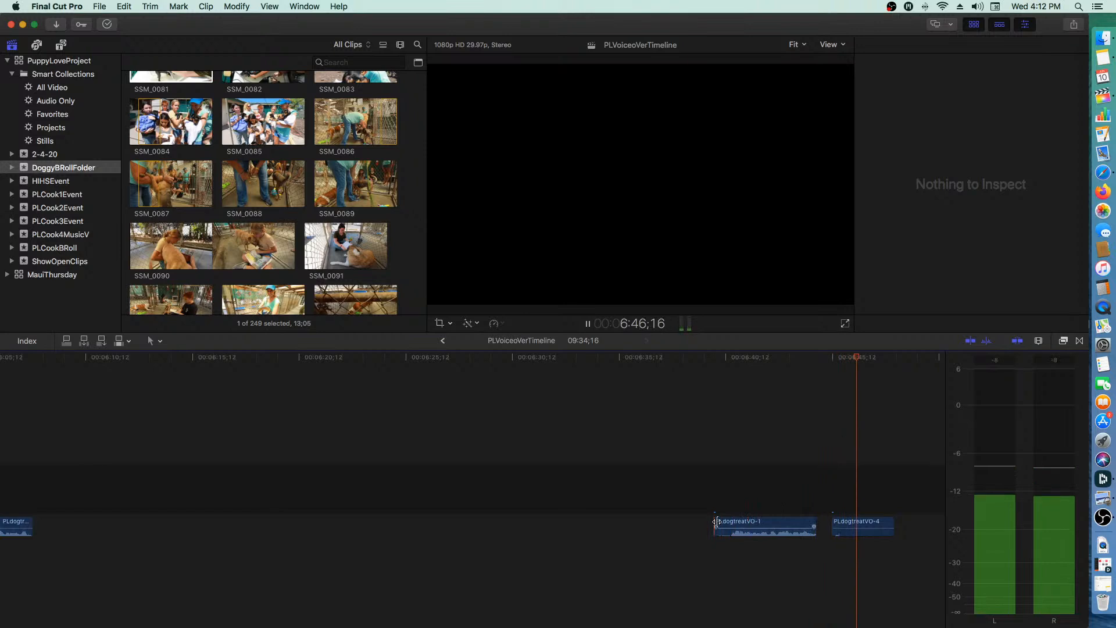
# - Trim the start of the voice-over clip near 6:39 and move it with PLdogtreatVO-4 back toward the joined clips
pyautogui.moveTo(717, 521); pyautogui.dragTo(729, 521)
pyautogui.moveTo(855, 526); pyautogui.dragTo(112, 531)
# - Delete the short clip at the end of the joined voice-over and move the last two clips flush into its place
pyautogui.hscroll(-10, 139, 530)
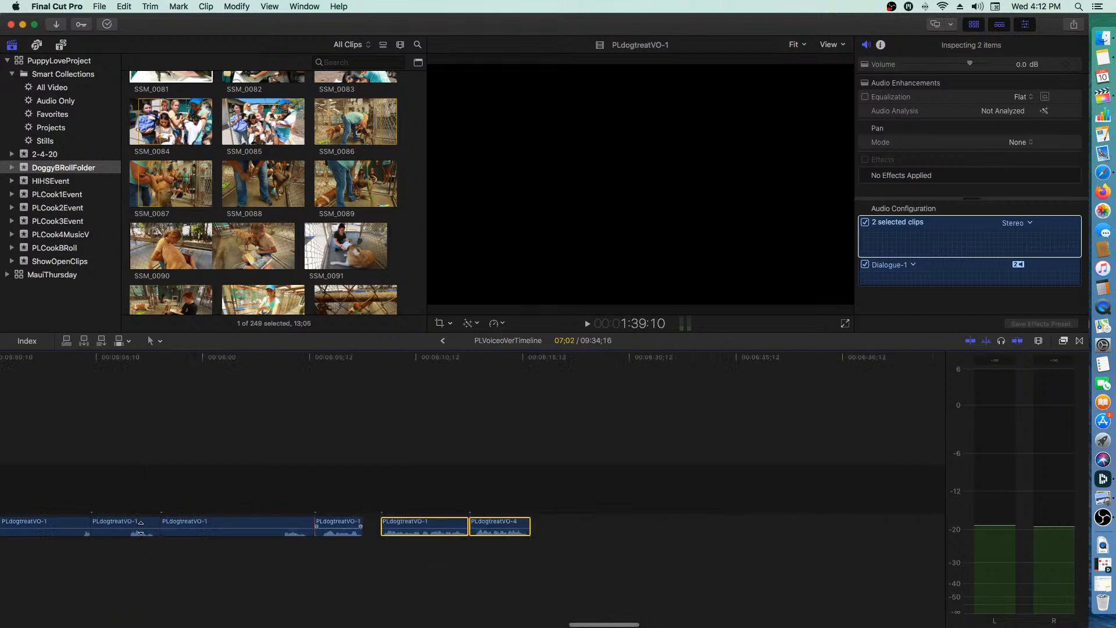
pyautogui.click(472, 527)
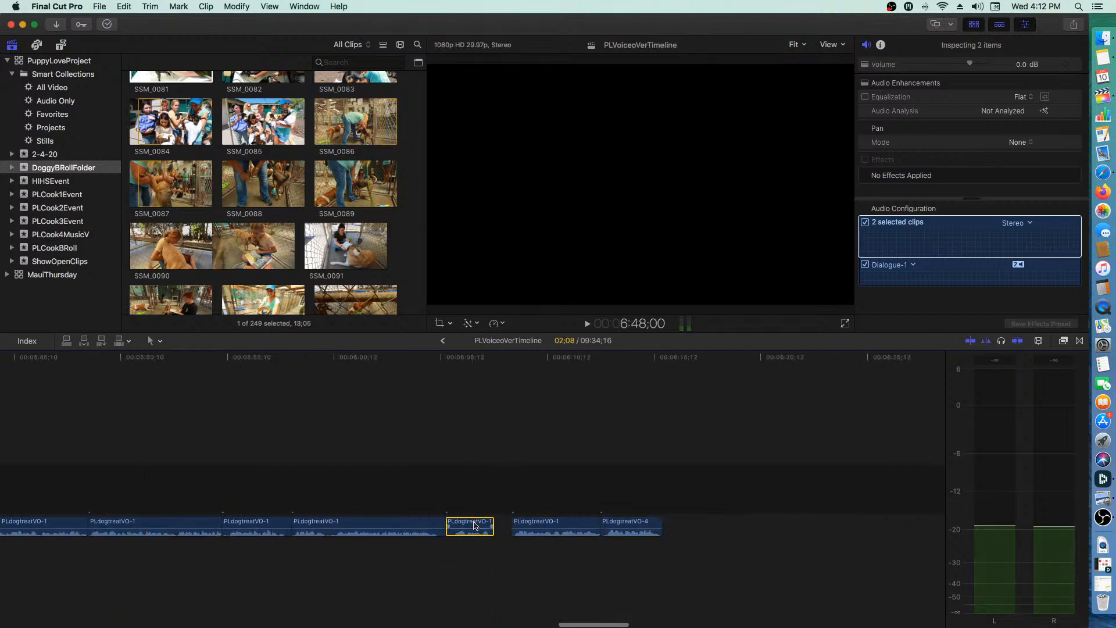
pyautogui.press('Delete')
pyautogui.moveTo(539, 548); pyautogui.dragTo(577, 524)
# - Cut the empty gap after PLdogtreatVO-4 with the Blade tool and ripple-delete the separated gap section
pyautogui.hscroll(15, 577, 525)
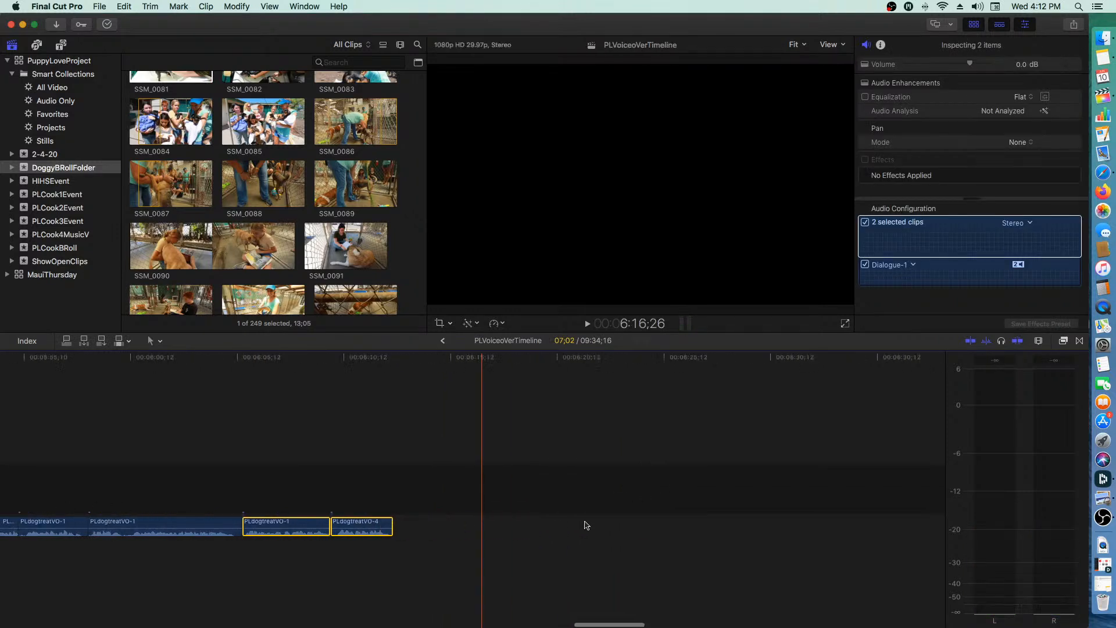
pyautogui.click(503, 483)
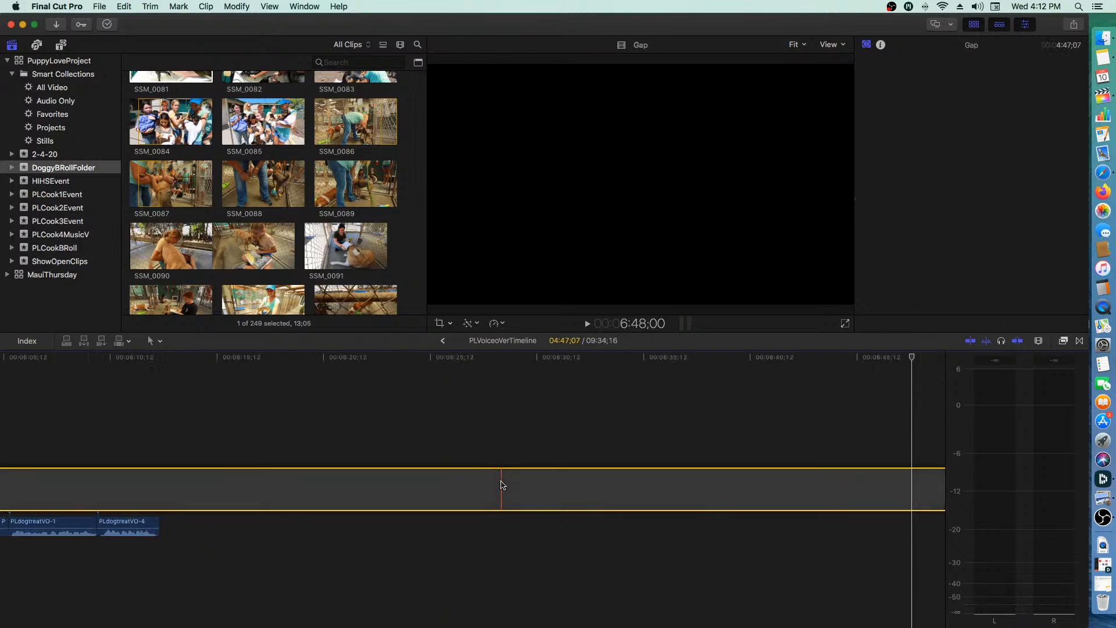
pyautogui.click(187, 495)
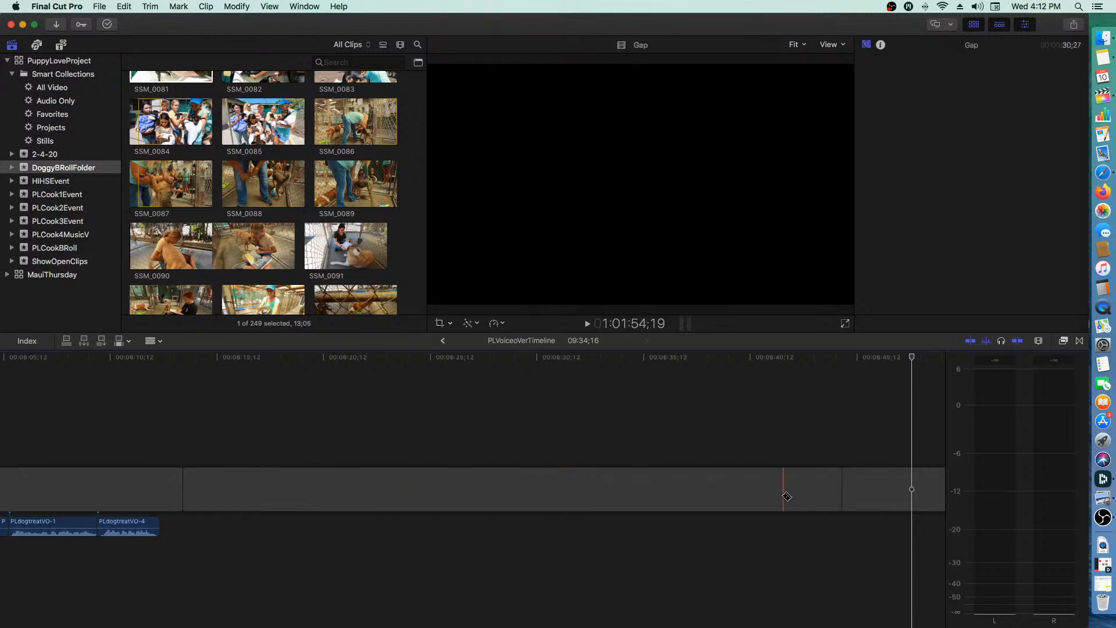
pyautogui.press('a')
pyautogui.click(758, 499)
pyautogui.press('Delete')
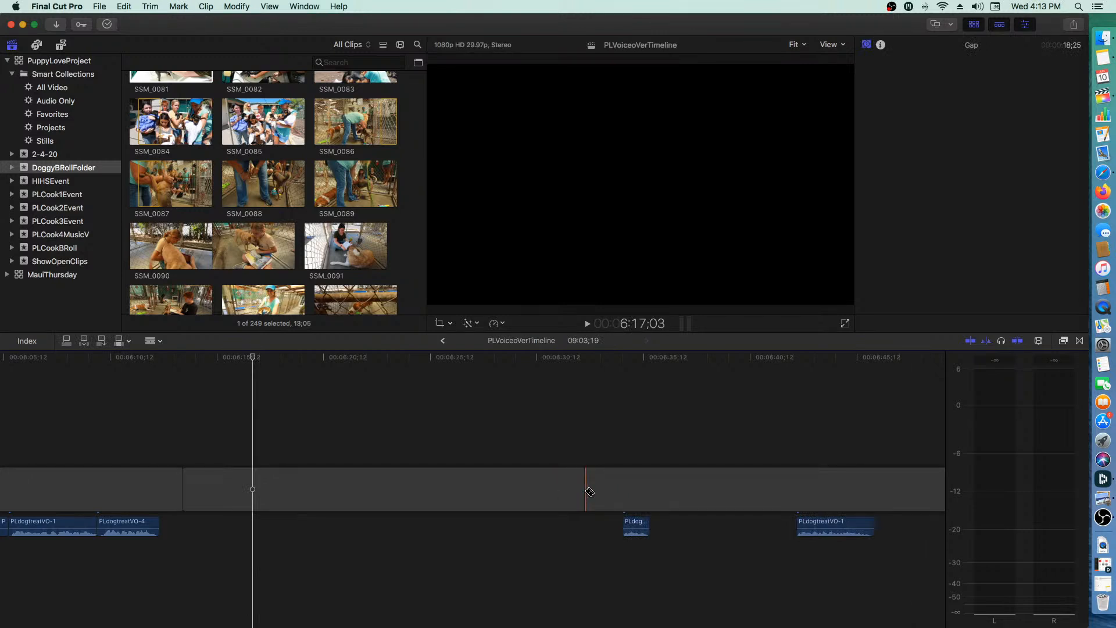
# - Blade the remaining gap before the next short voice-over clip and delete that section to pull the later clips closer
pyautogui.press('a')
pyautogui.click(544, 491)
pyautogui.press('Delete')
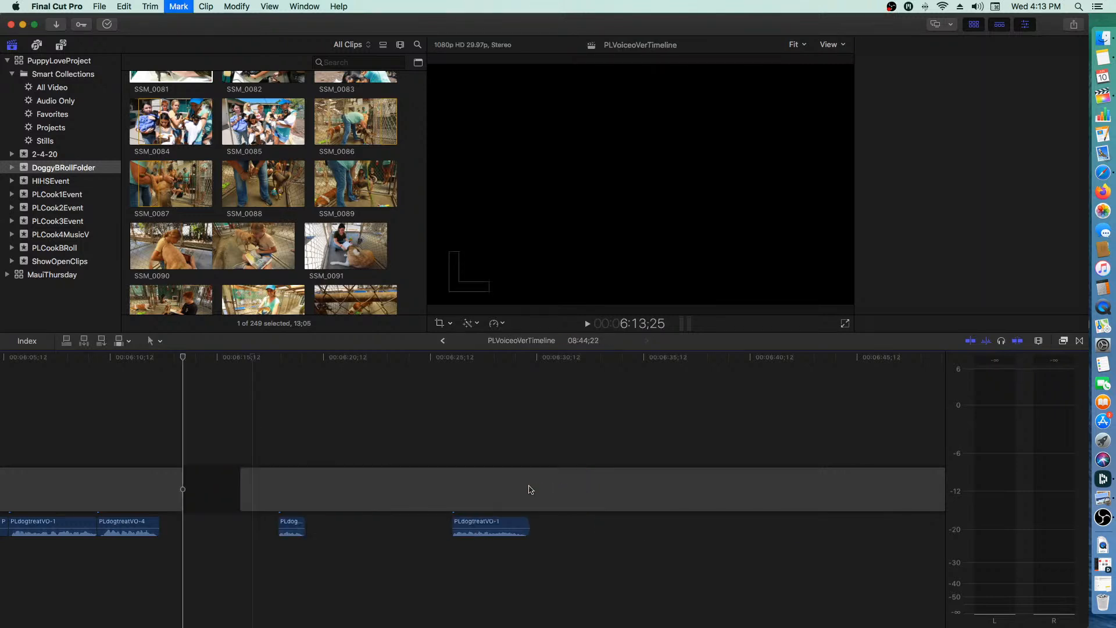
# - Listen to the short clip and the PLdogtreatVO-1 clip following it, and join them end to end behind PLdogtreatVO-4
pyautogui.press('space')
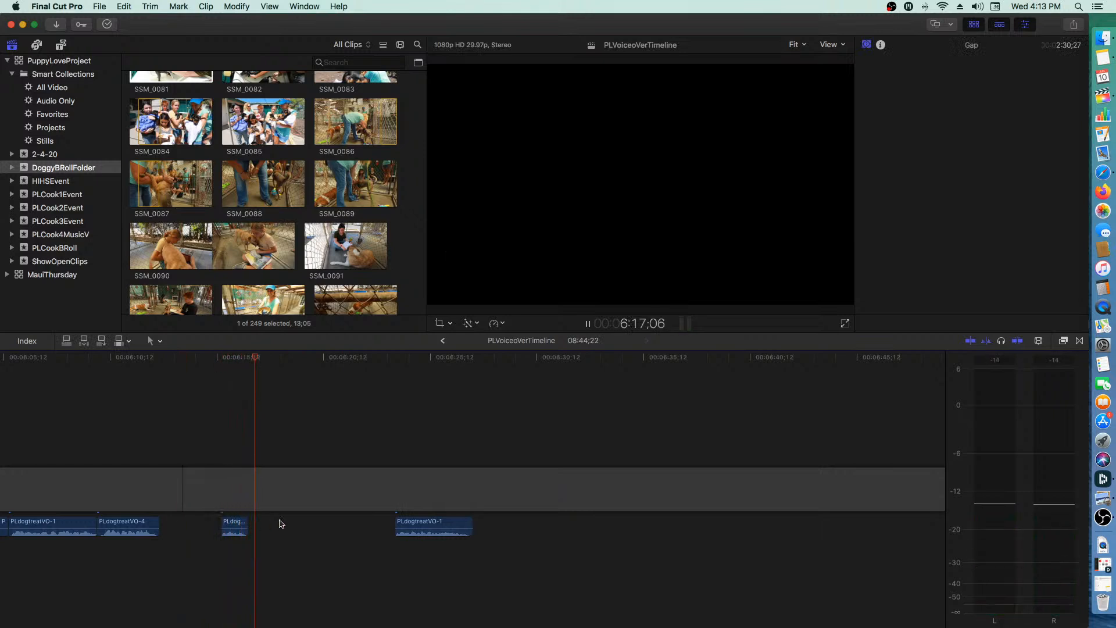
pyautogui.moveTo(235, 526); pyautogui.dragTo(191, 525)
pyautogui.press('space')
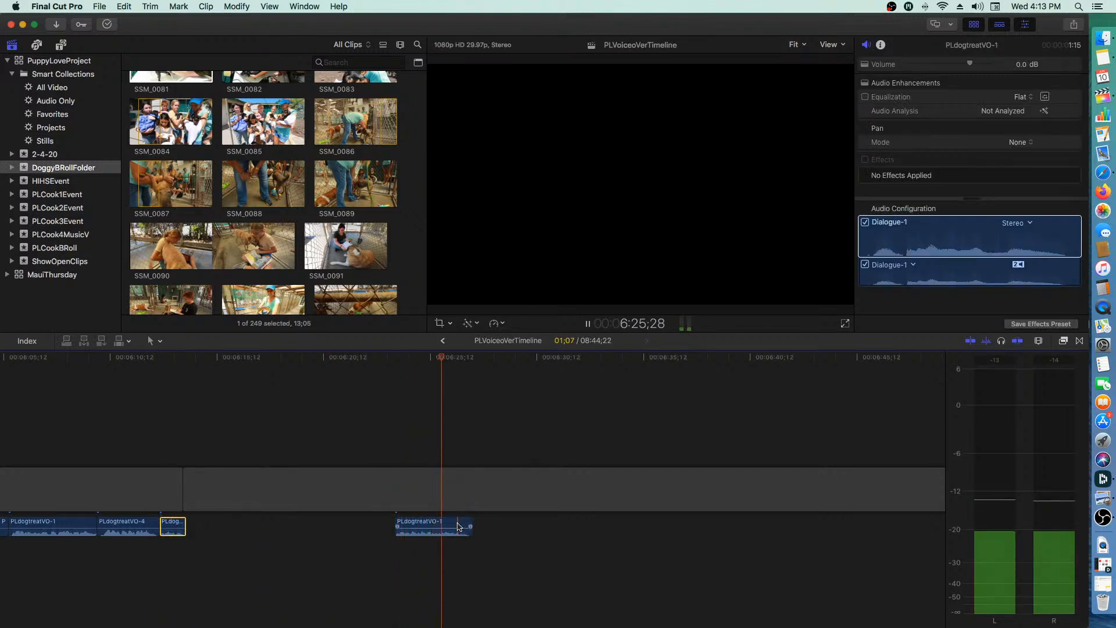
pyautogui.moveTo(458, 526); pyautogui.dragTo(250, 524)
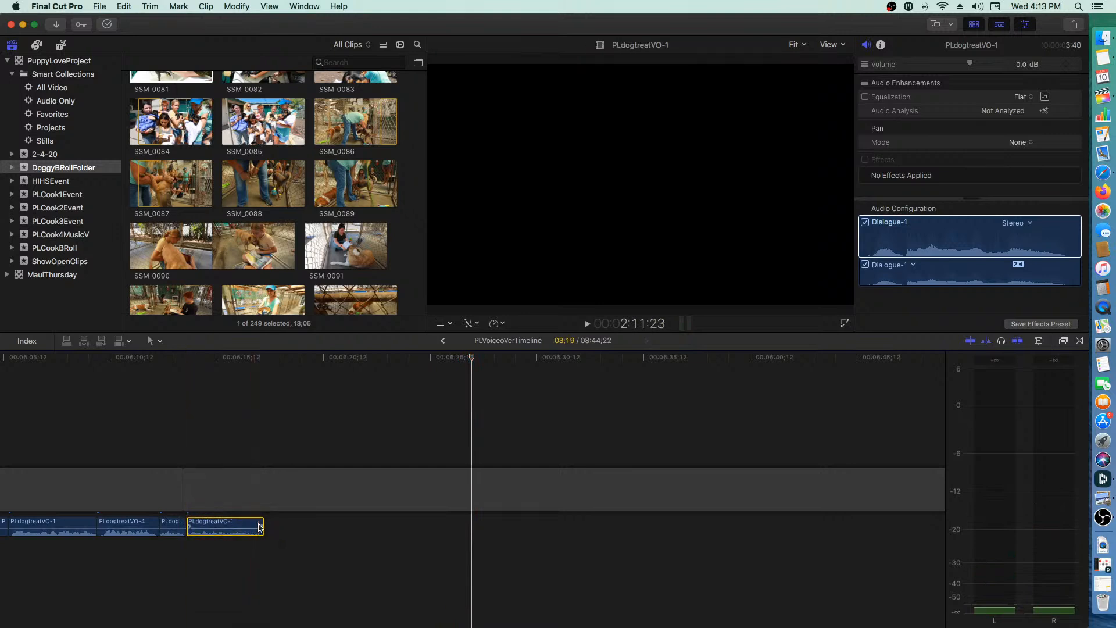
# - Play the short PLdogtreatVO-1 clip near 6:59 in the next voice-over group and delete it
pyautogui.hscroll(-10, 273, 526)
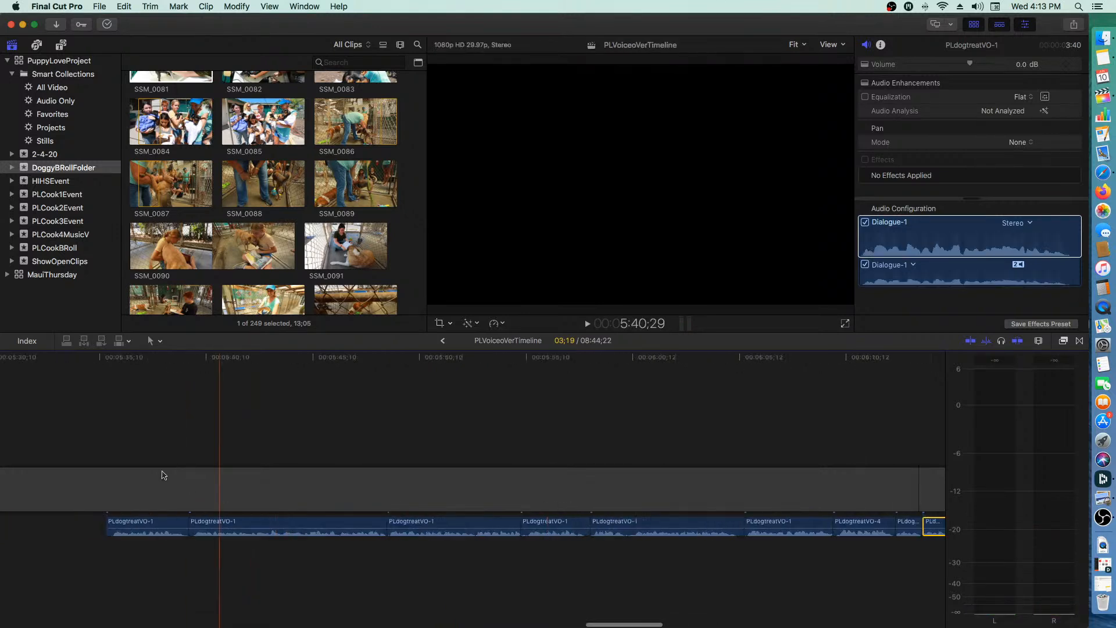
pyautogui.hscroll(2, 875, 421)
pyautogui.hscroll(10, 872, 423)
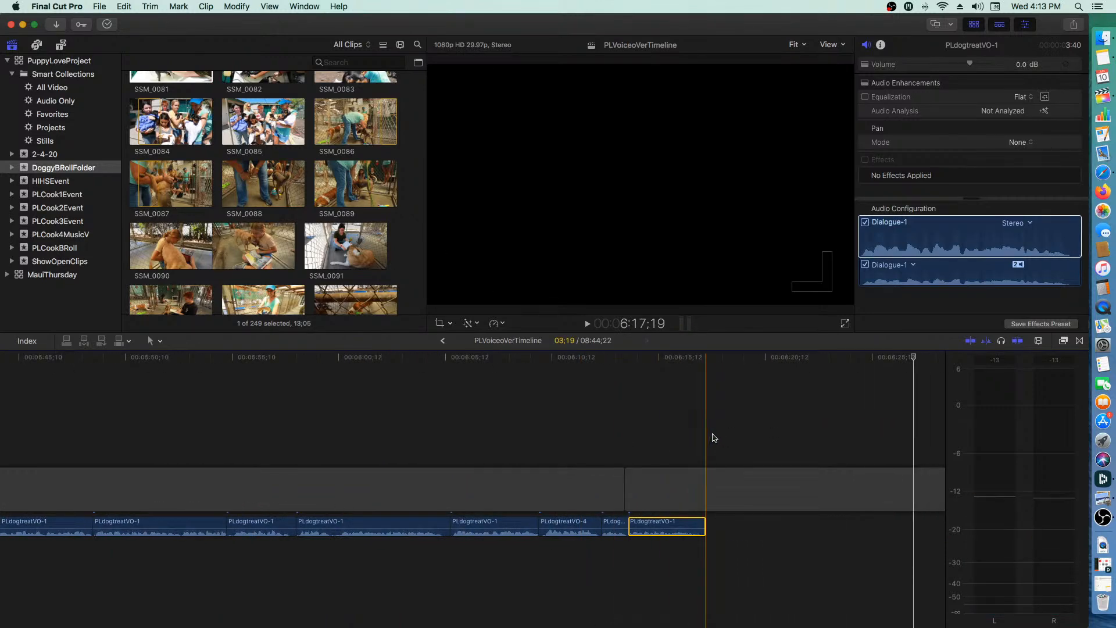
pyautogui.hscroll(20, 714, 437)
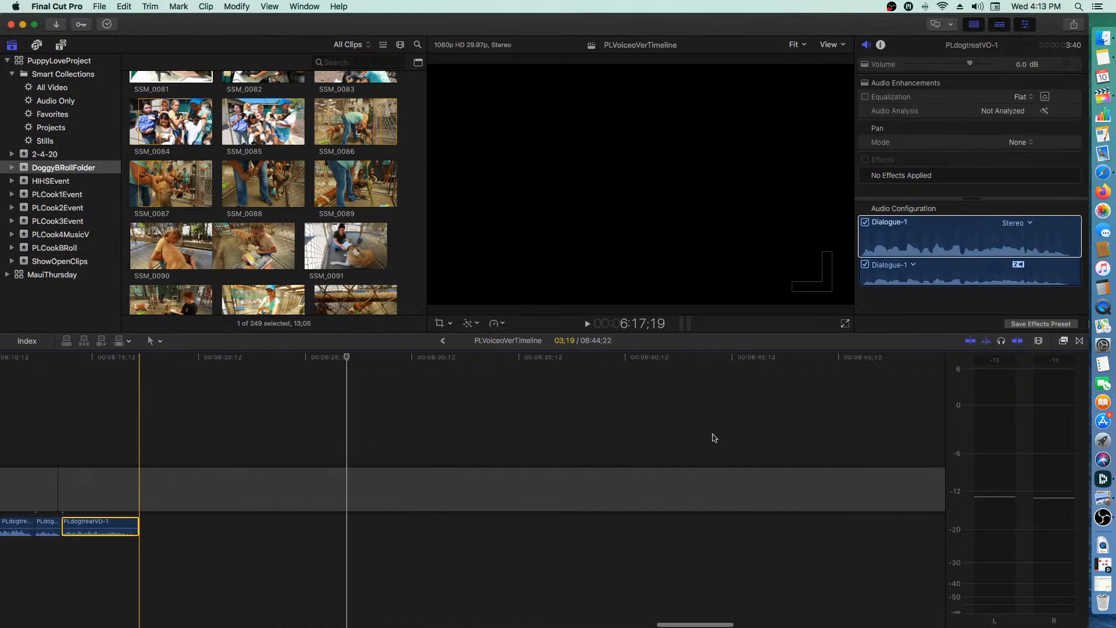
pyautogui.hscroll(20, 714, 437)
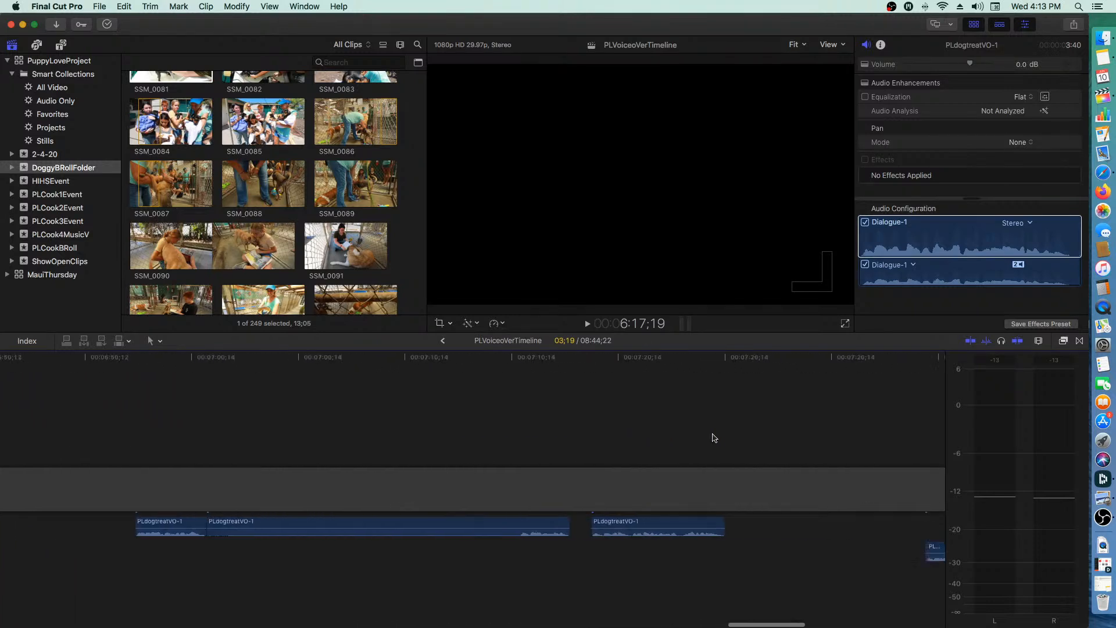
pyautogui.hscroll(-10, 714, 438)
pyautogui.press('space')
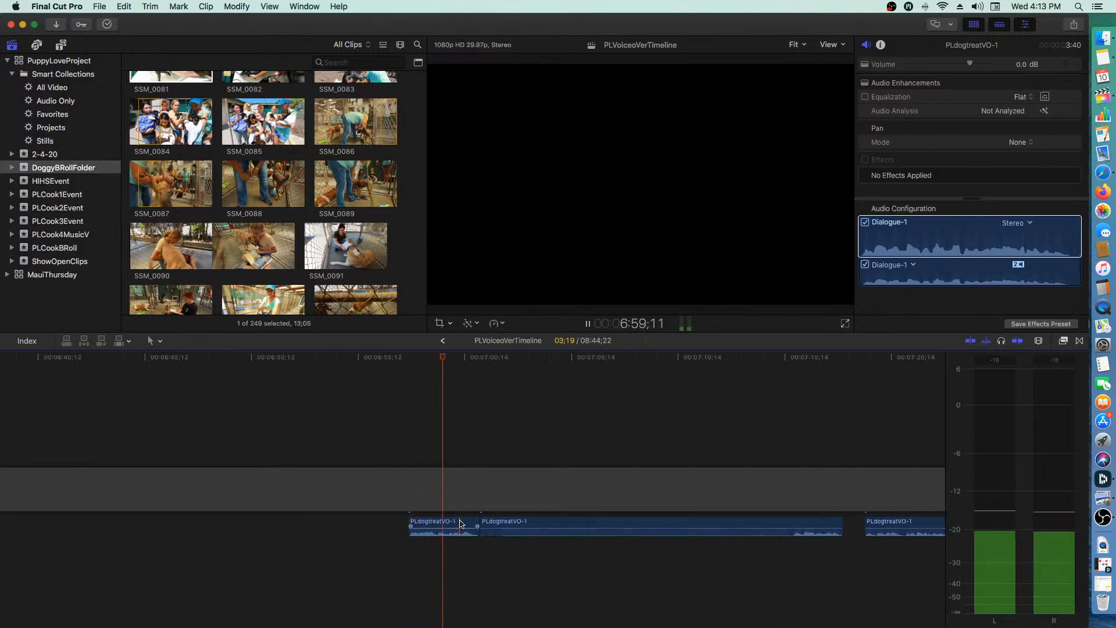
pyautogui.press('space')
pyautogui.click(461, 526)
pyautogui.press('Delete')
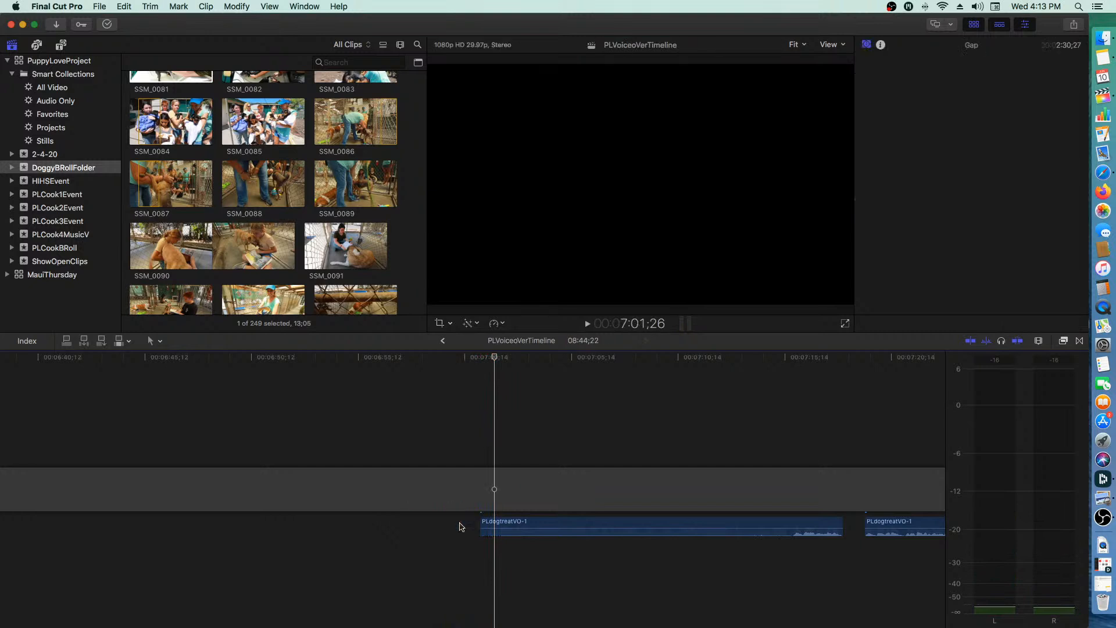
# - Listen to the end of the long PLdogtreatVO-1 clip, delete the clip, and undo that deletion
pyautogui.press('space')
pyautogui.press('space')
pyautogui.press('space')
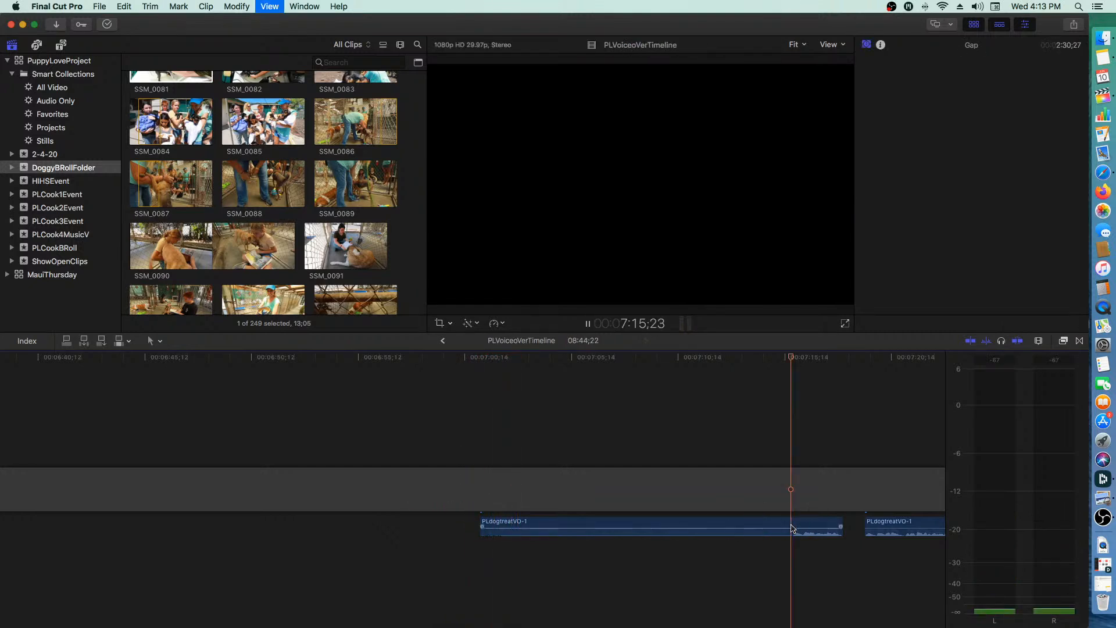
pyautogui.hscroll(5, 790, 528)
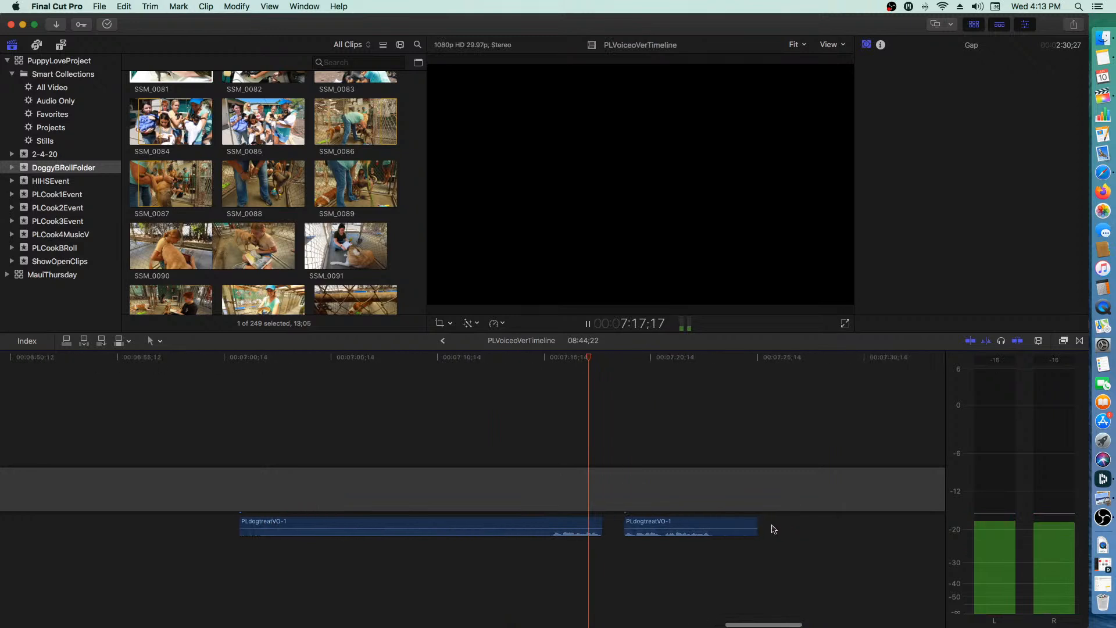
pyautogui.click(404, 526)
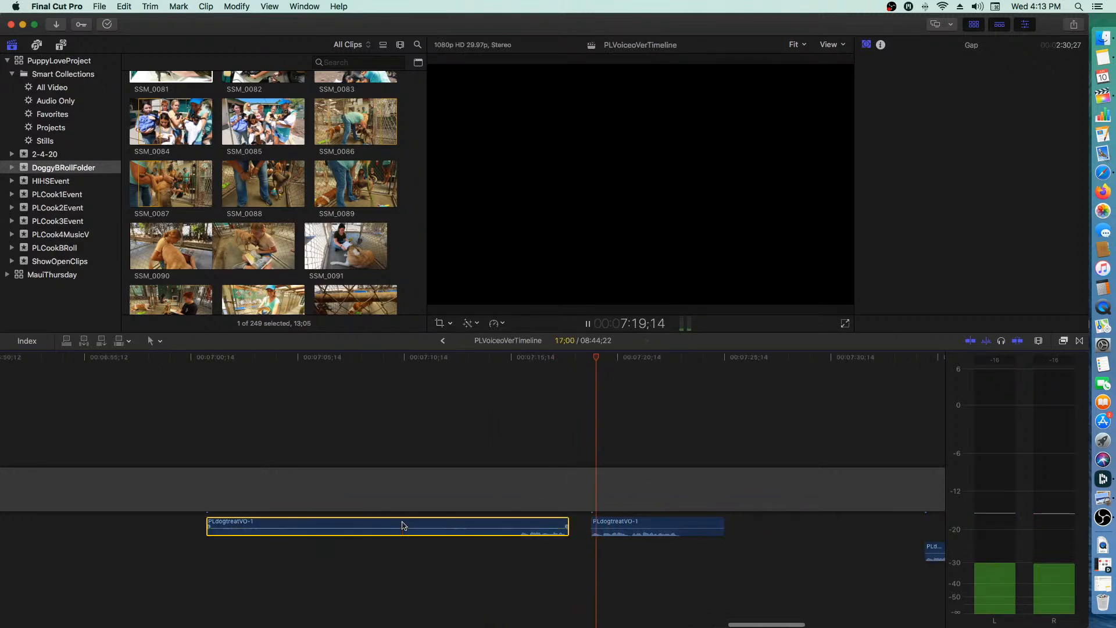
pyautogui.press('Delete')
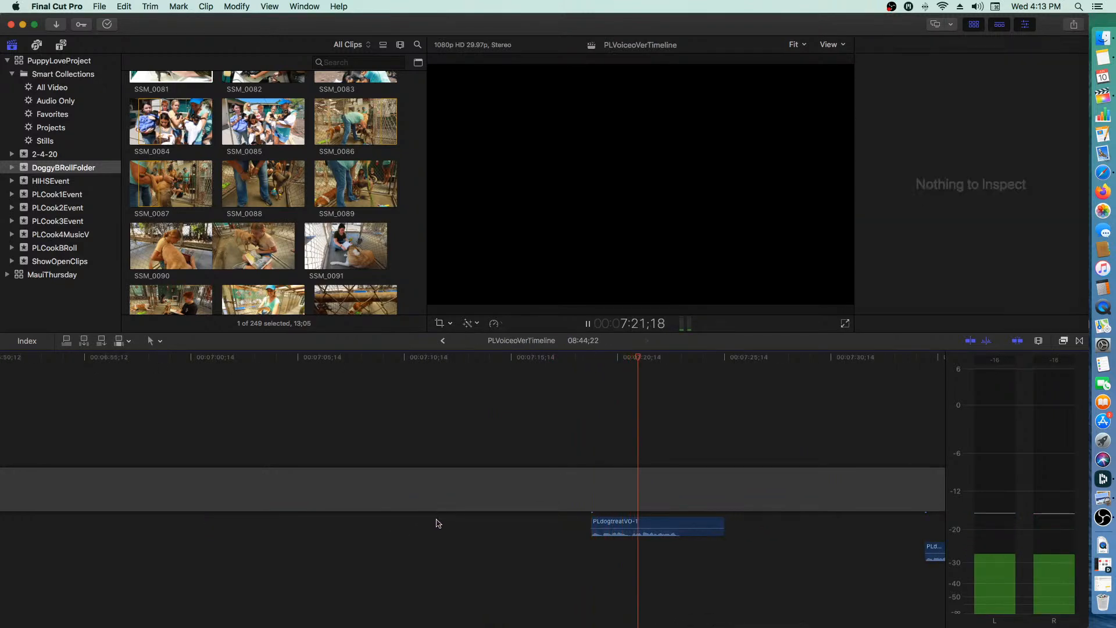
pyautogui.press('super+z')
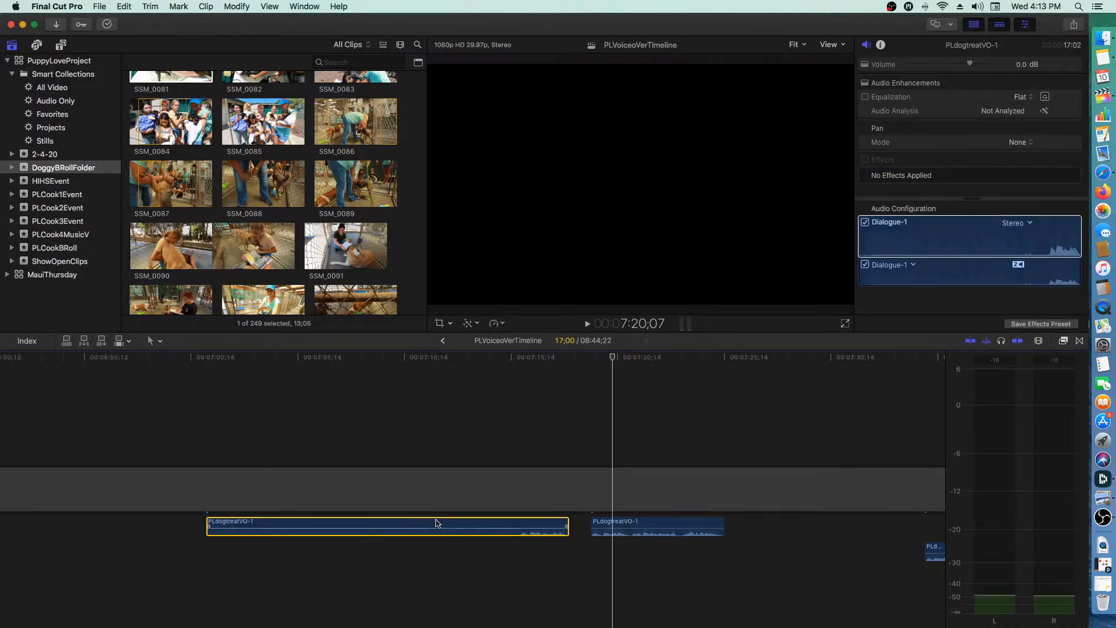
# - Trim the silent start off the long PLdogtreatVO-1 clip, join the following clip flush behind it, and listen to the result
pyautogui.moveTo(208, 524); pyautogui.dragTo(518, 526)
pyautogui.moveTo(632, 525); pyautogui.dragTo(609, 525)
pyautogui.press('space')
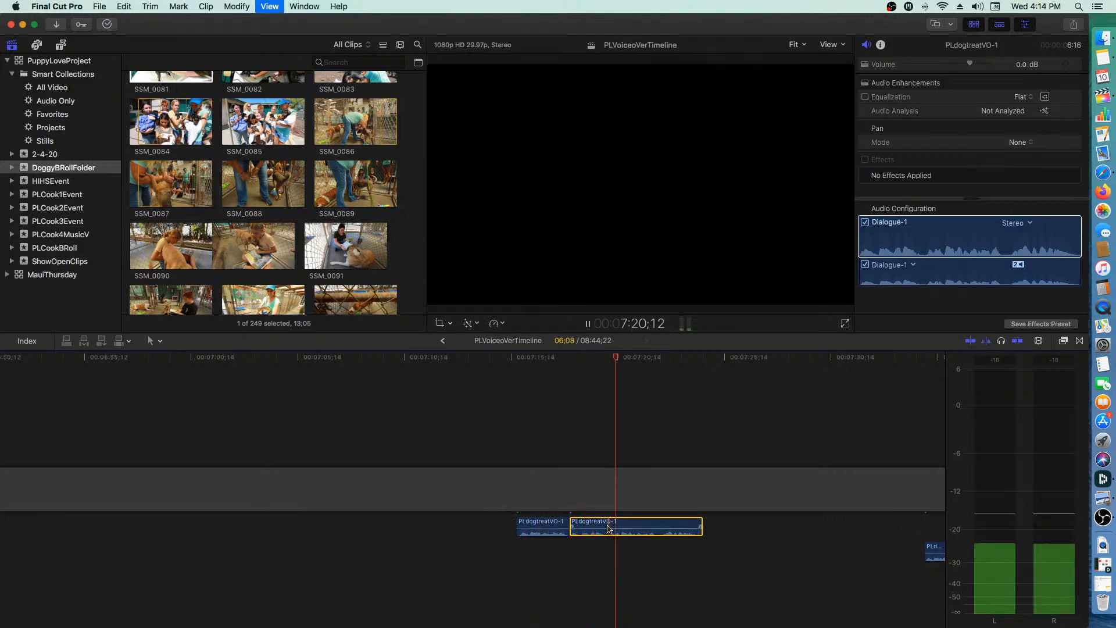
pyautogui.press('space')
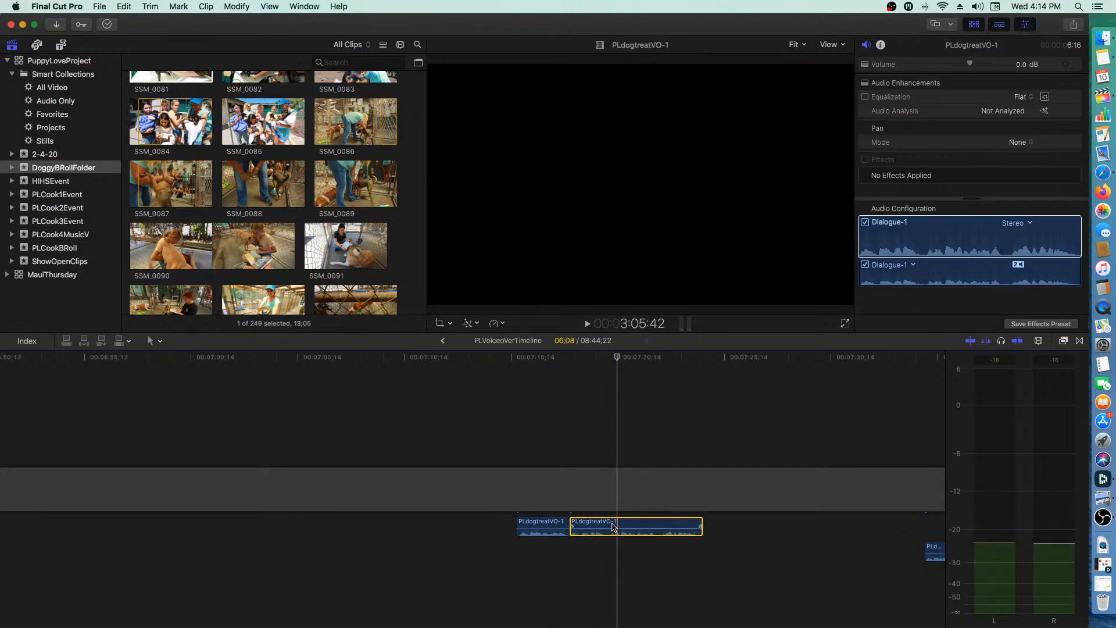
pyautogui.press('space')
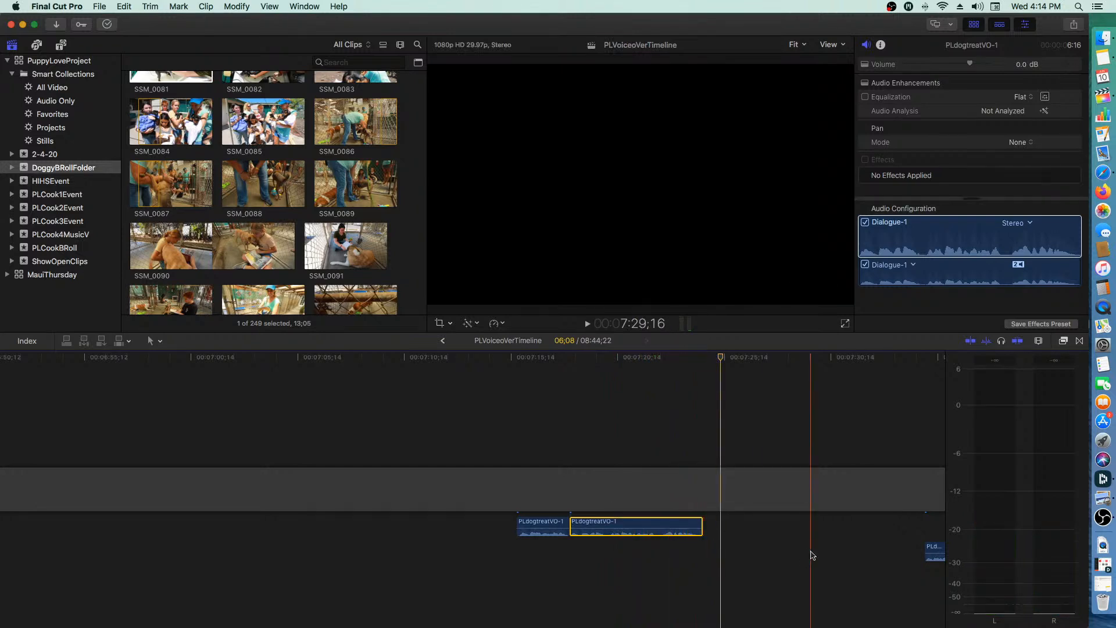
# - Move the lower overlapping PLdogtreatVO-1 clip up ahead of its neighbour, listen to it, and trim about one second off its start
pyautogui.hscroll(8, 811, 555)
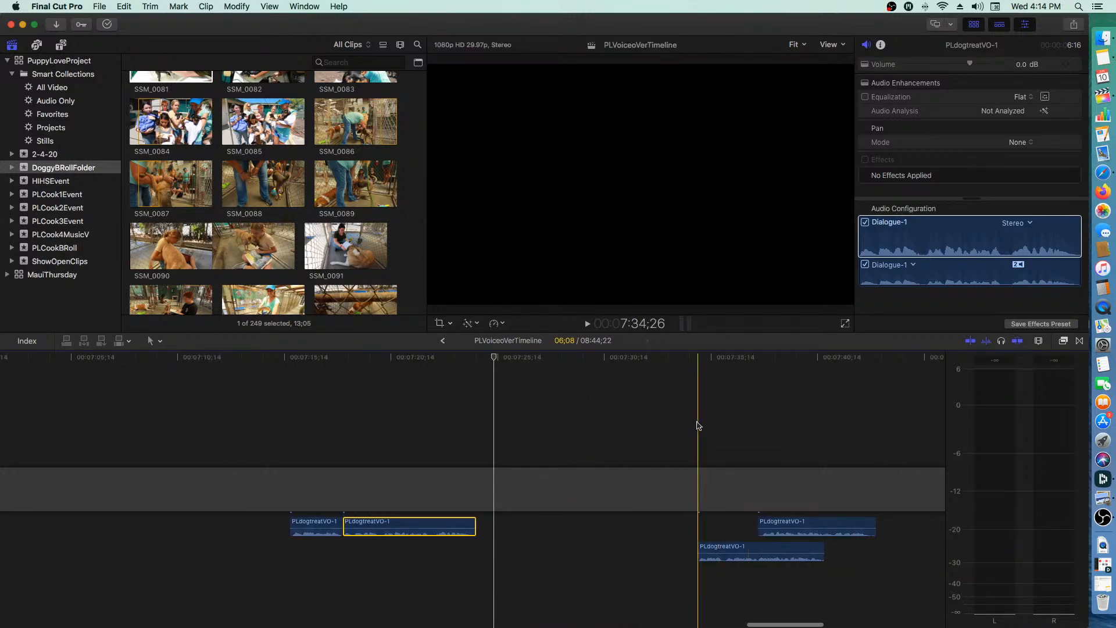
pyautogui.moveTo(789, 549); pyautogui.dragTo(718, 525)
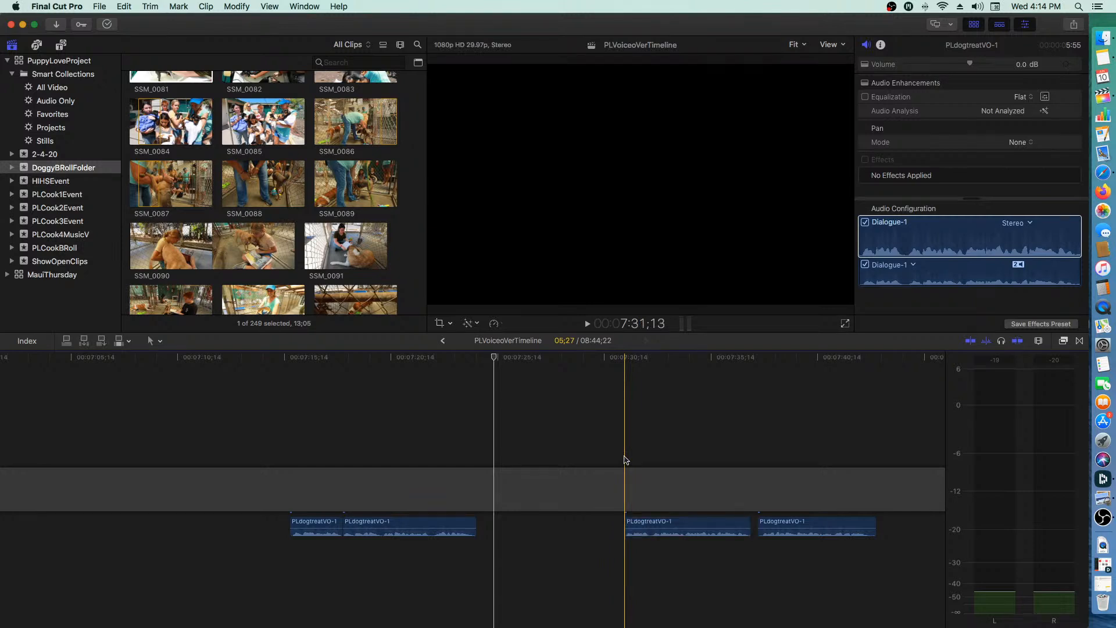
pyautogui.click(624, 459)
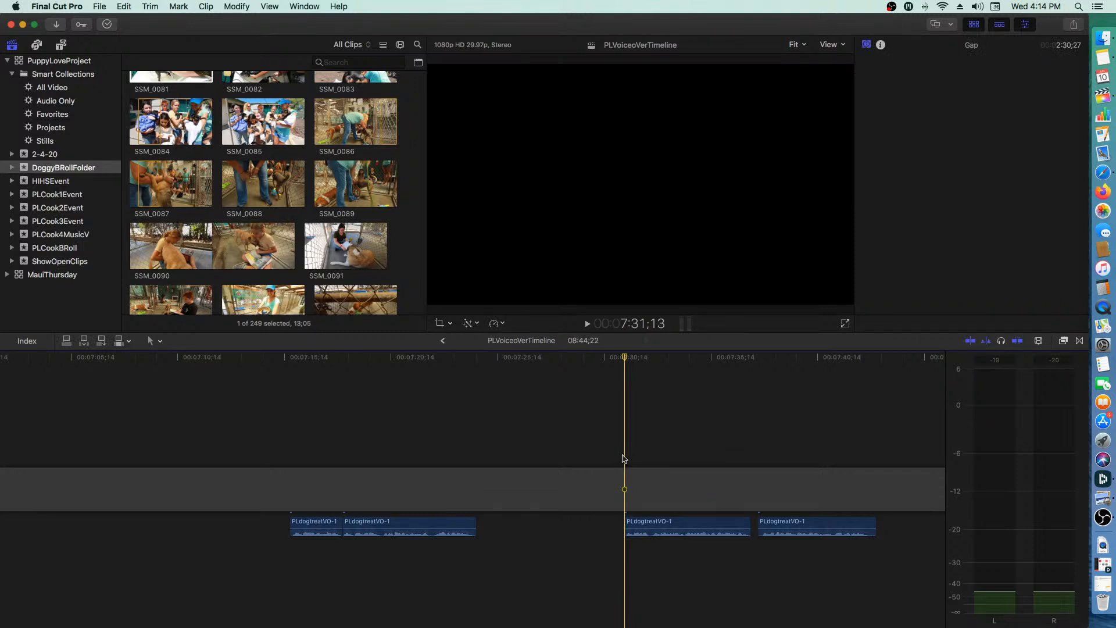
pyautogui.press('space')
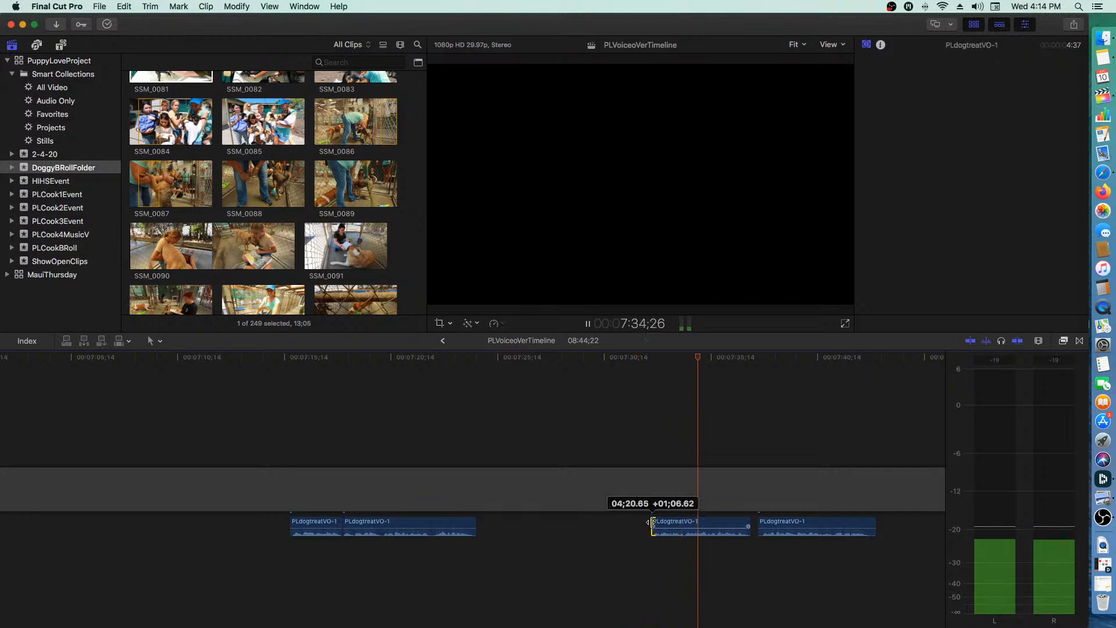
pyautogui.click(698, 525)
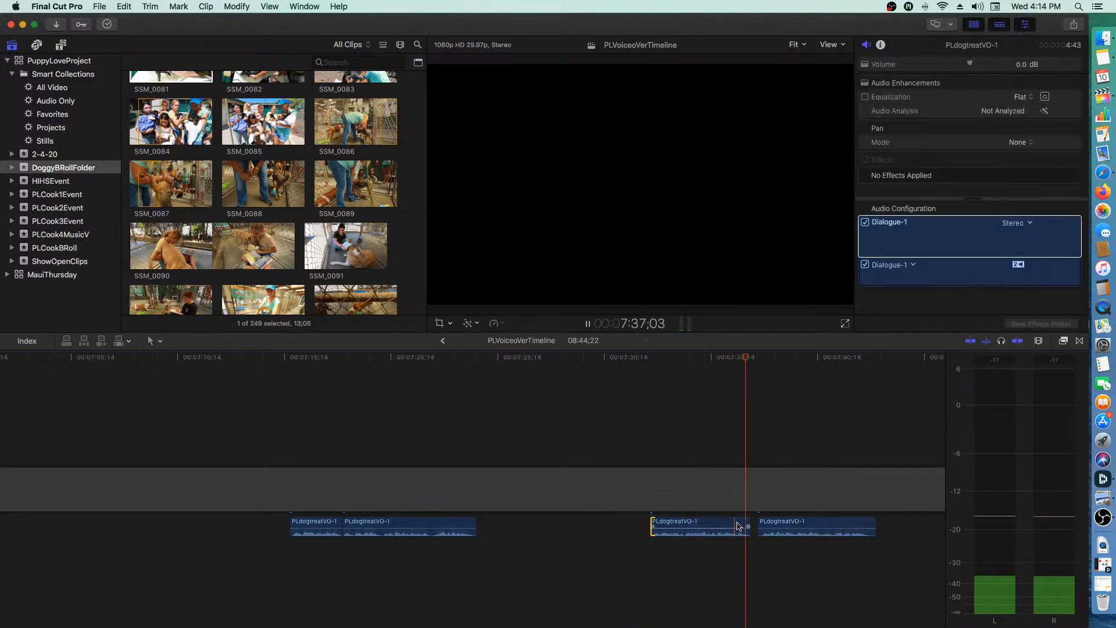
# - Delete the two earlier PLdogtreatVO-1 clips and close the small gap between the two remaining ones
pyautogui.moveTo(497, 527); pyautogui.dragTo(273, 534)
pyautogui.press('Delete')
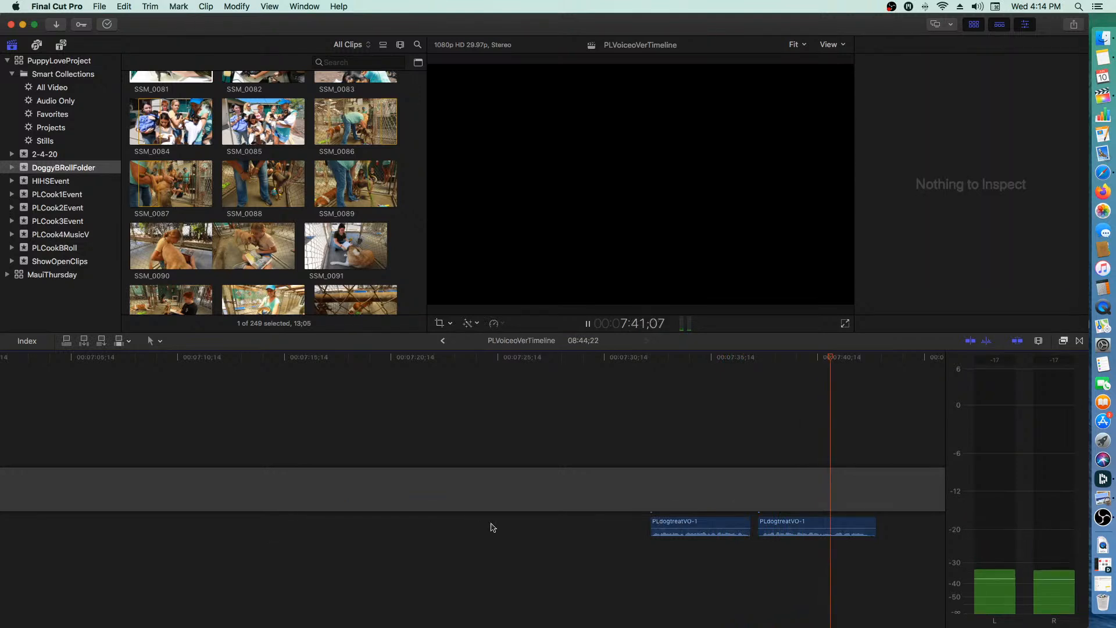
pyautogui.moveTo(827, 522); pyautogui.dragTo(824, 522)
# - Move the last two PLdogtreatVO-1 clips together so they sit flush behind the joined voice-over
pyautogui.moveTo(794, 623); pyautogui.dragTo(71, 517)
pyautogui.hscroll(-10, 165, 510)
pyautogui.moveTo(689, 527); pyautogui.dragTo(100, 528)
pyautogui.hscroll(-10, 99, 527)
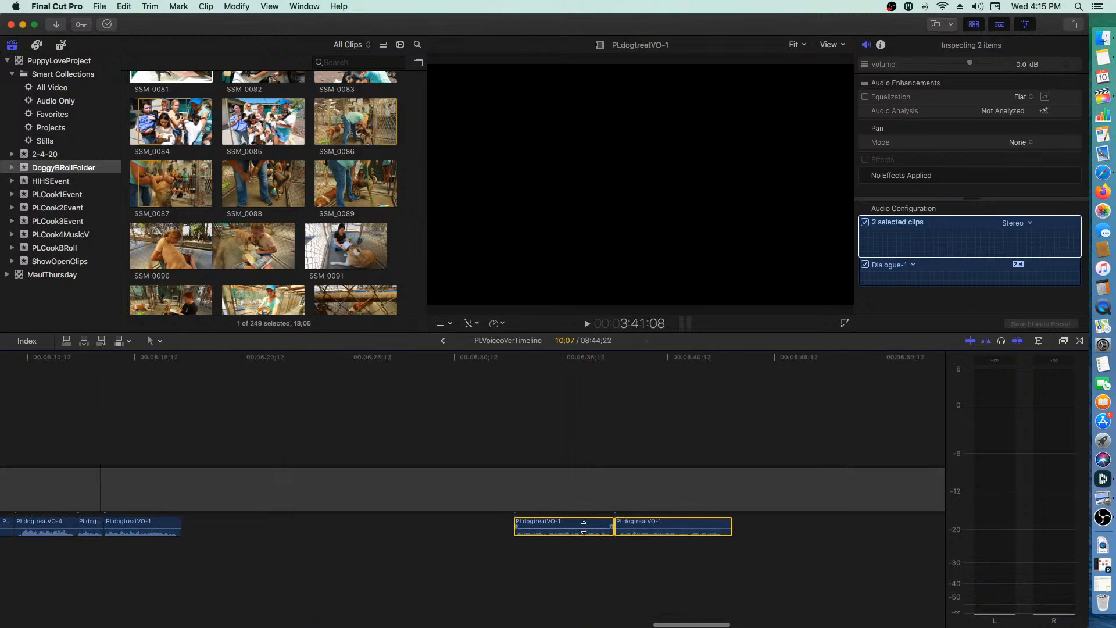
pyautogui.moveTo(536, 525); pyautogui.dragTo(243, 522)
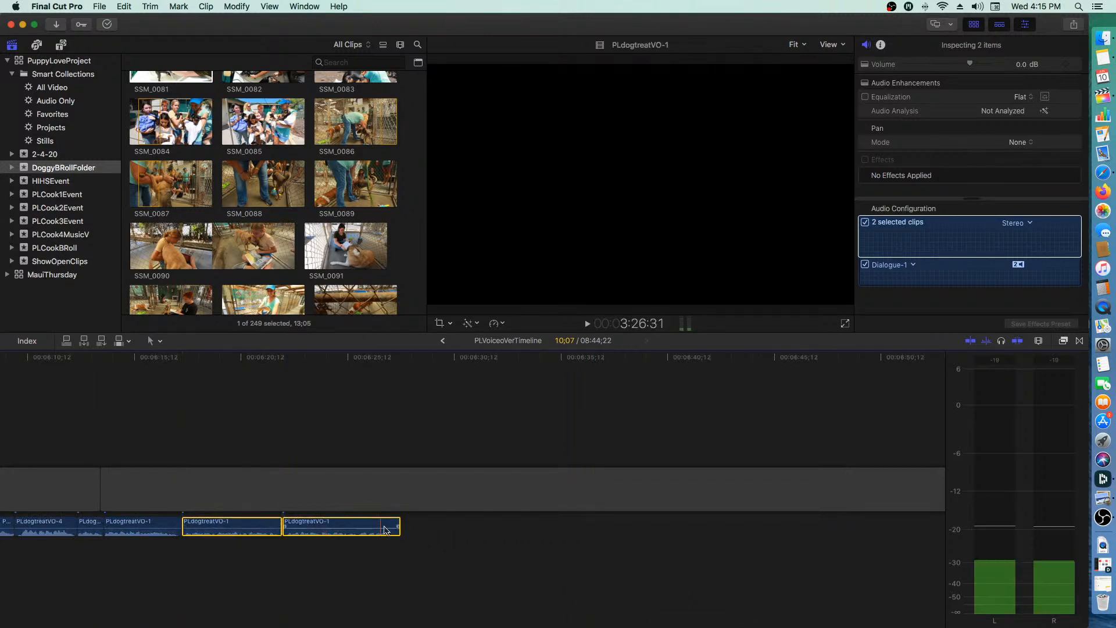
# - Select all the joined voice-over clips, back to the first PLdogtreatVO-1, and copy them
pyautogui.hscroll(-7, 493, 541)
pyautogui.hscroll(-5, 493, 542)
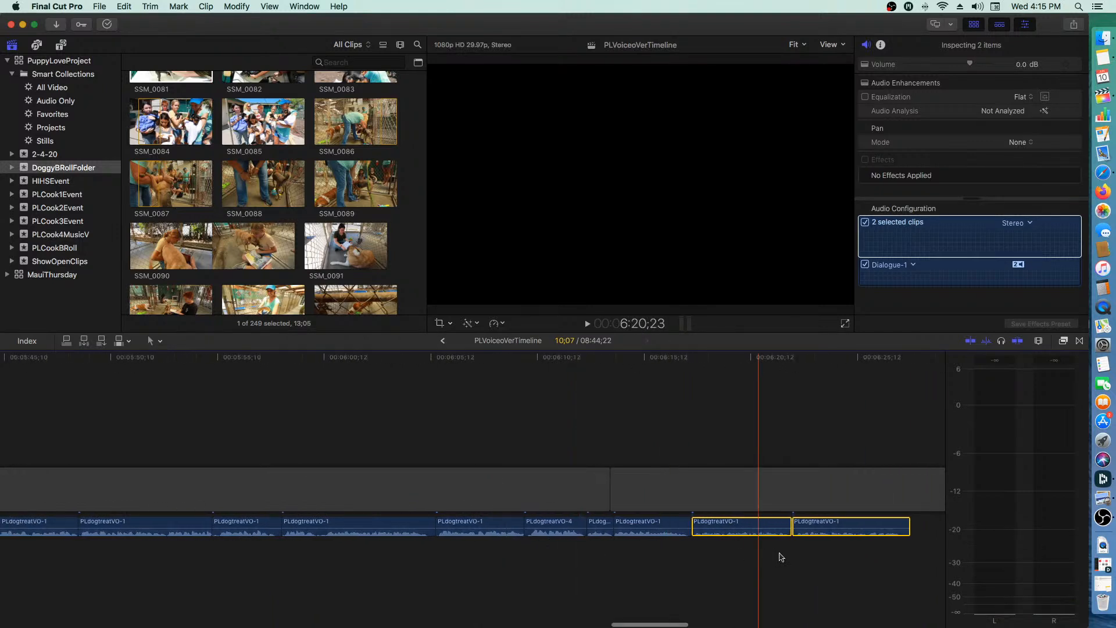
pyautogui.click(813, 541)
pyautogui.moveTo(813, 542); pyautogui.dragTo(380, 516)
pyautogui.click(146, 6)
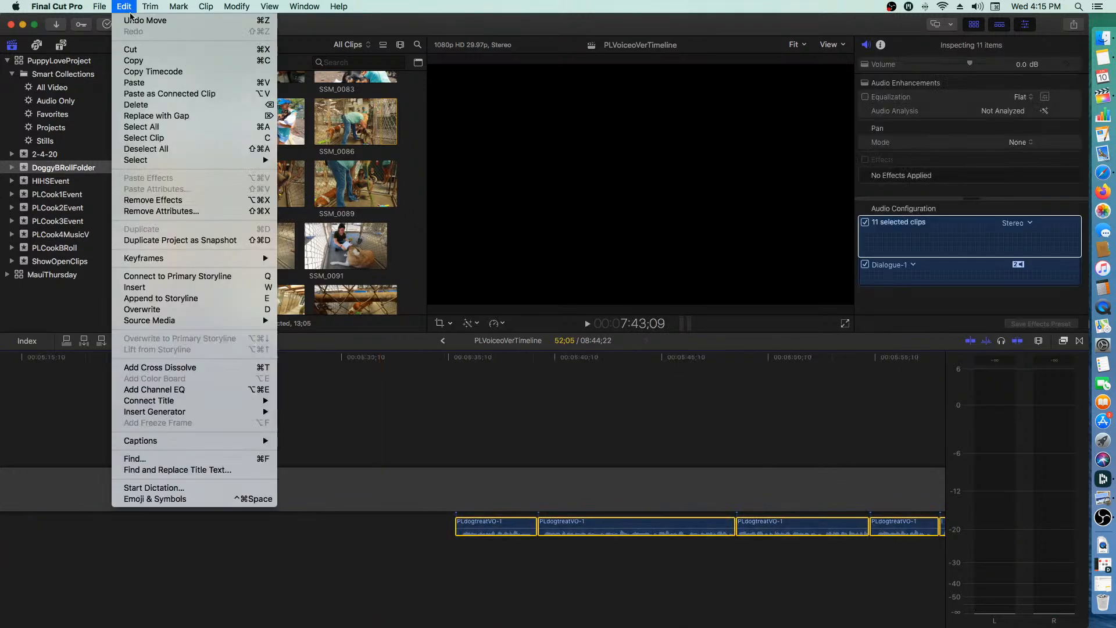
pyautogui.click(143, 63)
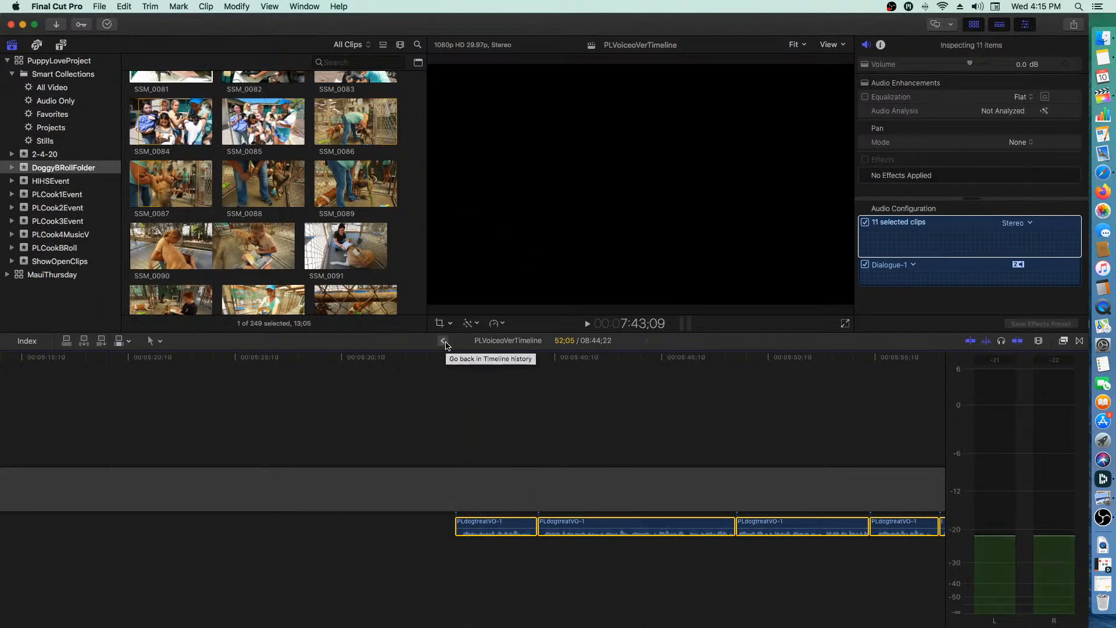
# - Combine the selected voice-over clips into a new compound clip named PLVoiceoVerDogTreats in the 2-4-20 event
pyautogui.rightClick(629, 525)
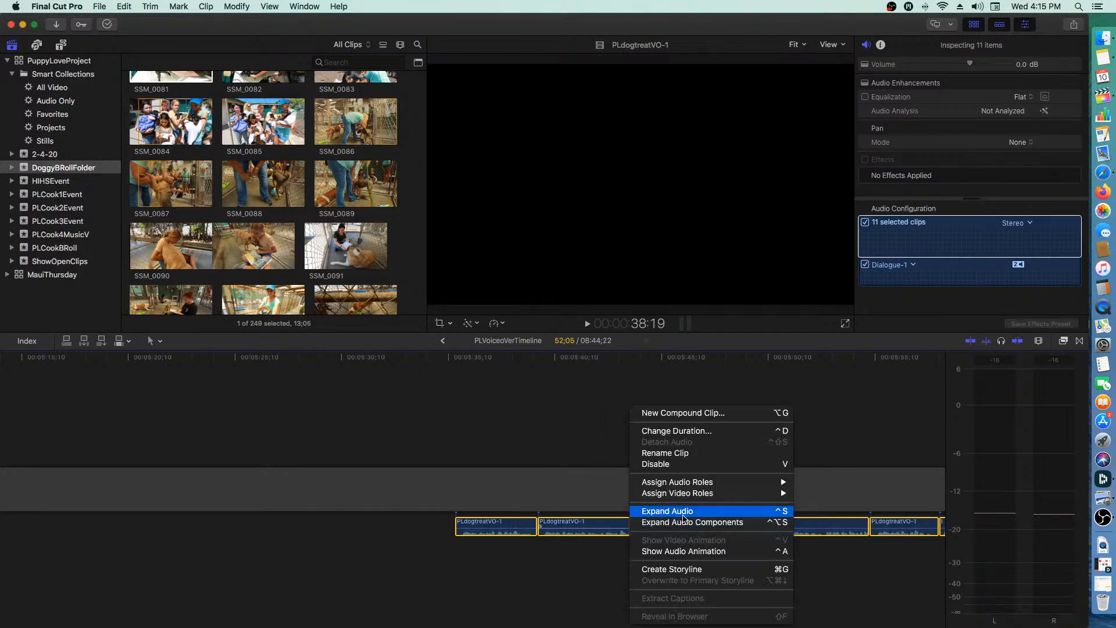
pyautogui.click(687, 412)
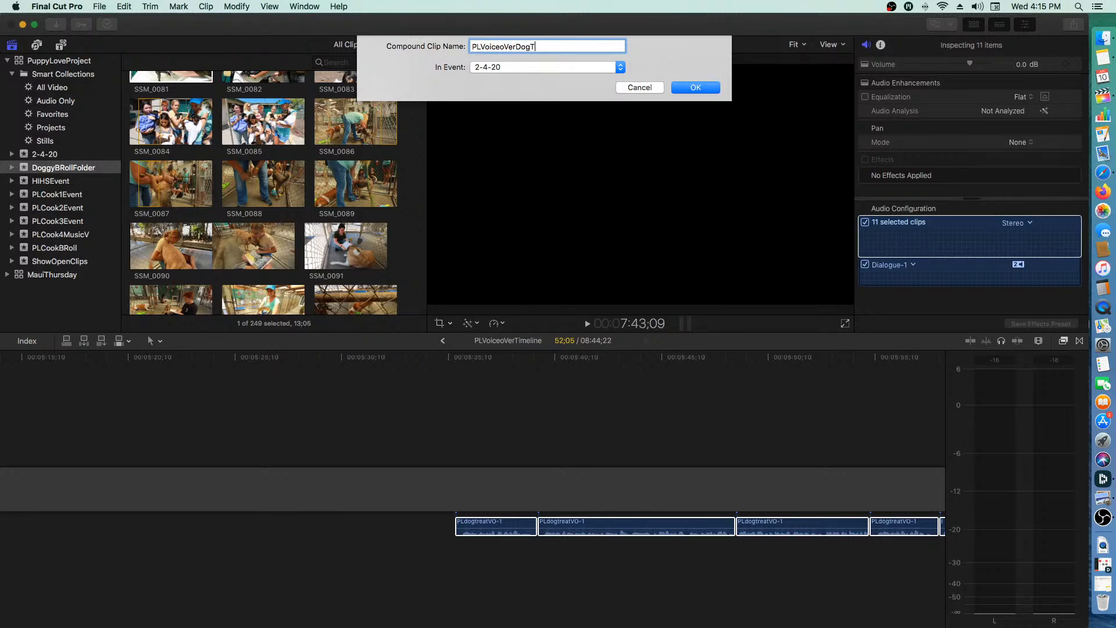
pyautogui.press('Return')
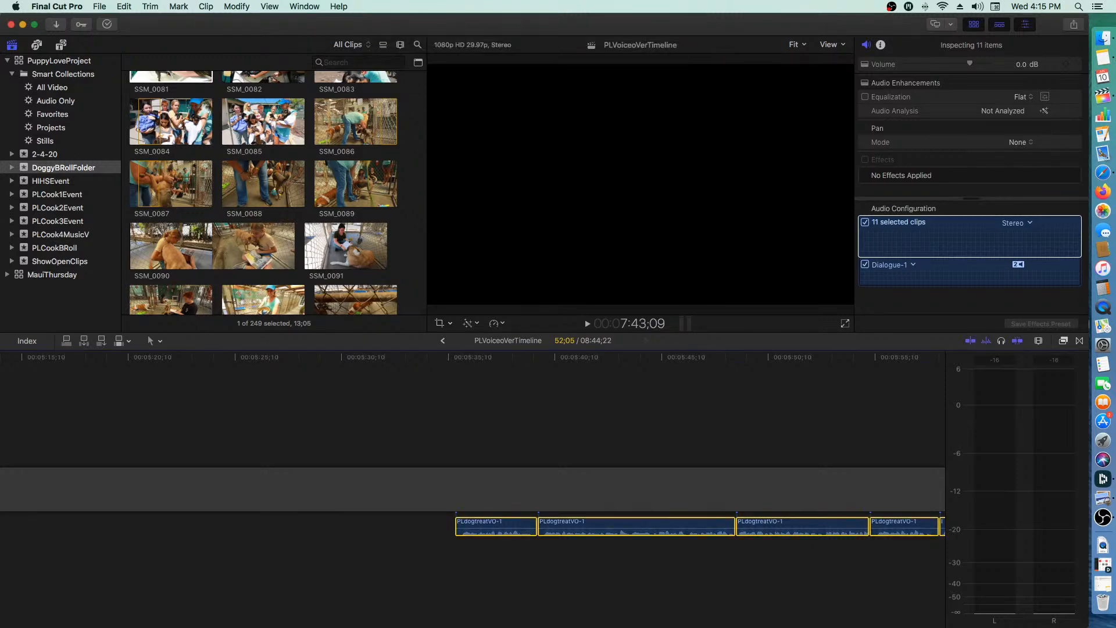
pyautogui.hscroll(10, 581, 523)
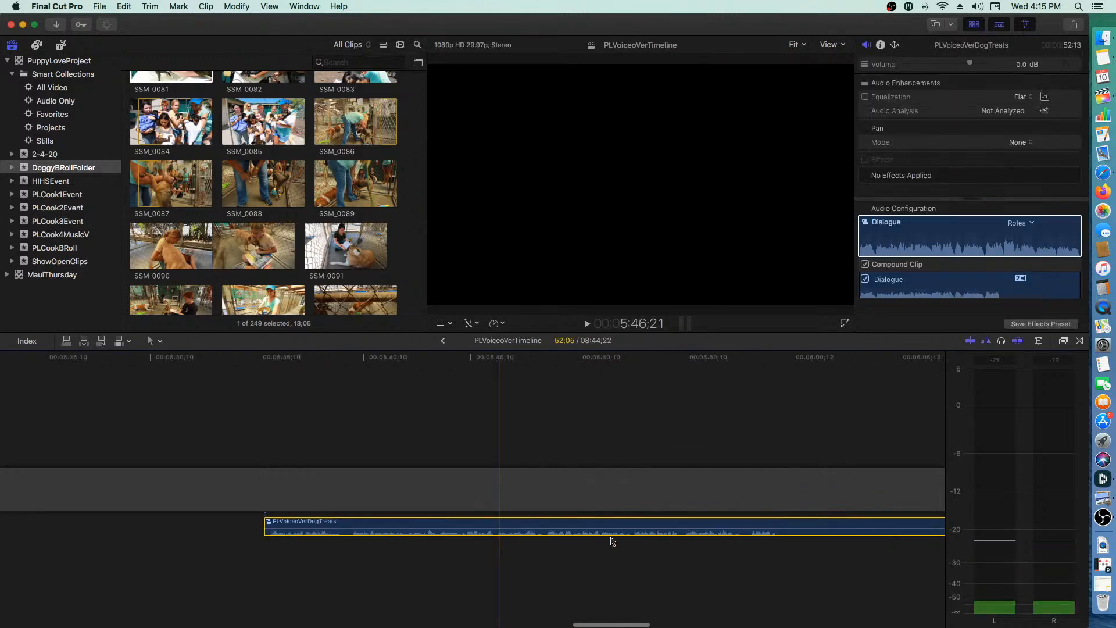
pyautogui.hscroll(2, 605, 529)
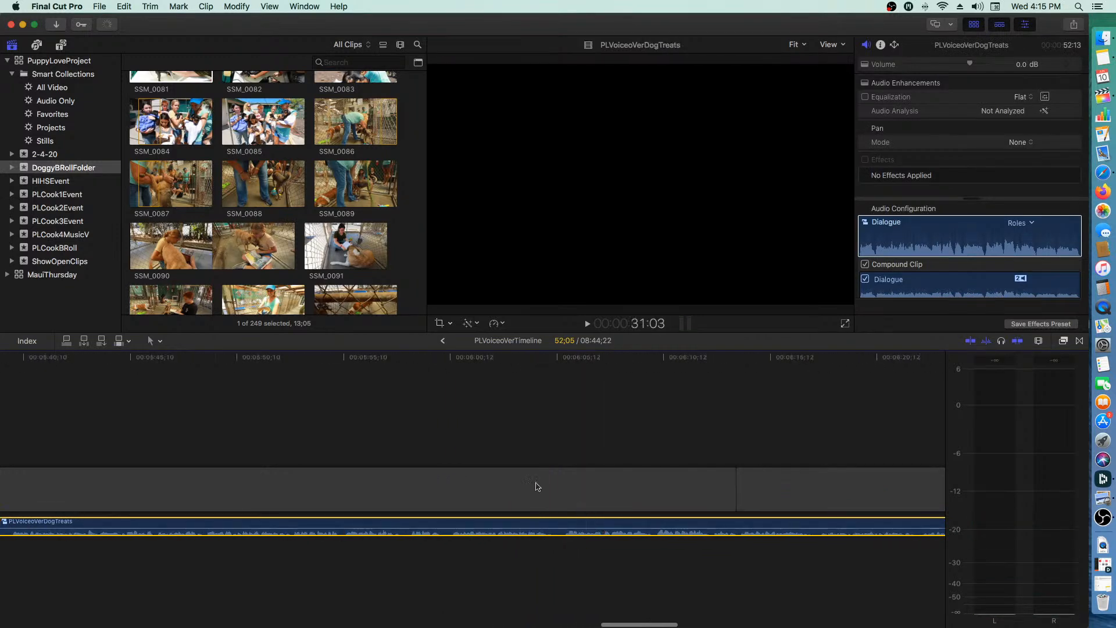
# - Copy the PLVoiceoVerDogTreats compound clip and go back to the PLCook3Nest timeline
pyautogui.click(121, 6)
pyautogui.click(137, 60)
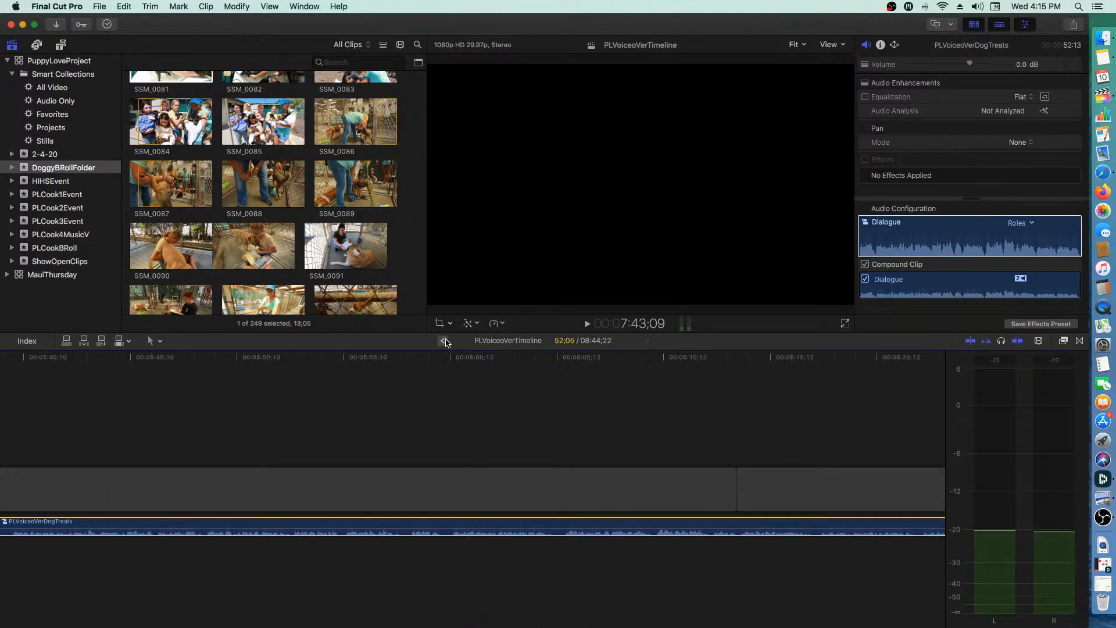
pyautogui.click(447, 342)
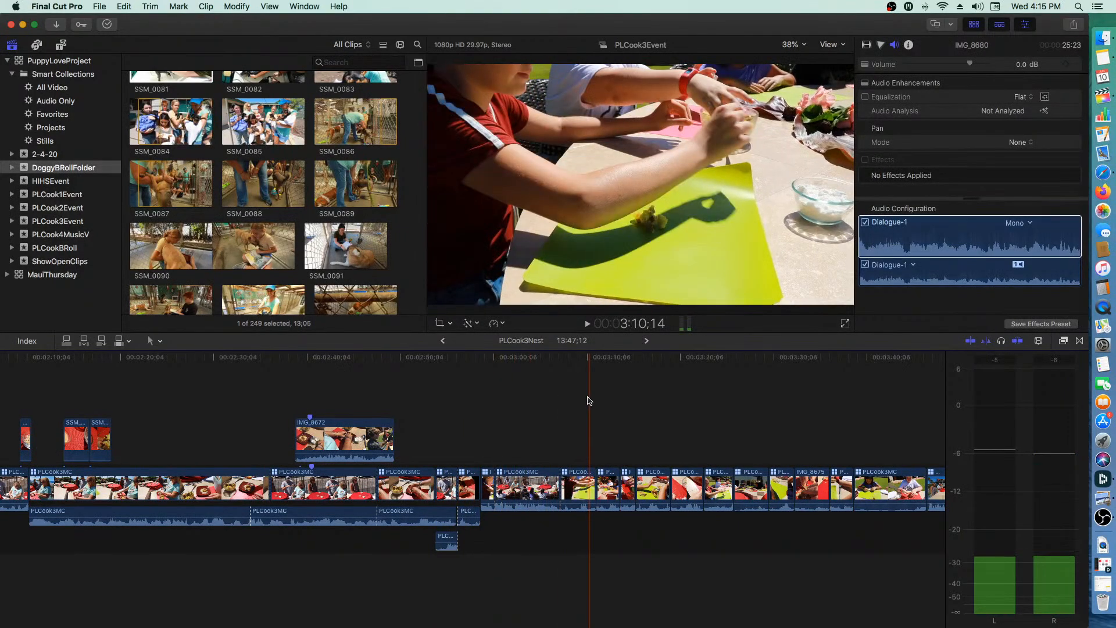
# - Play a few seconds of the PLCook3Nest timeline starting at 3:10;14
pyautogui.click(589, 400)
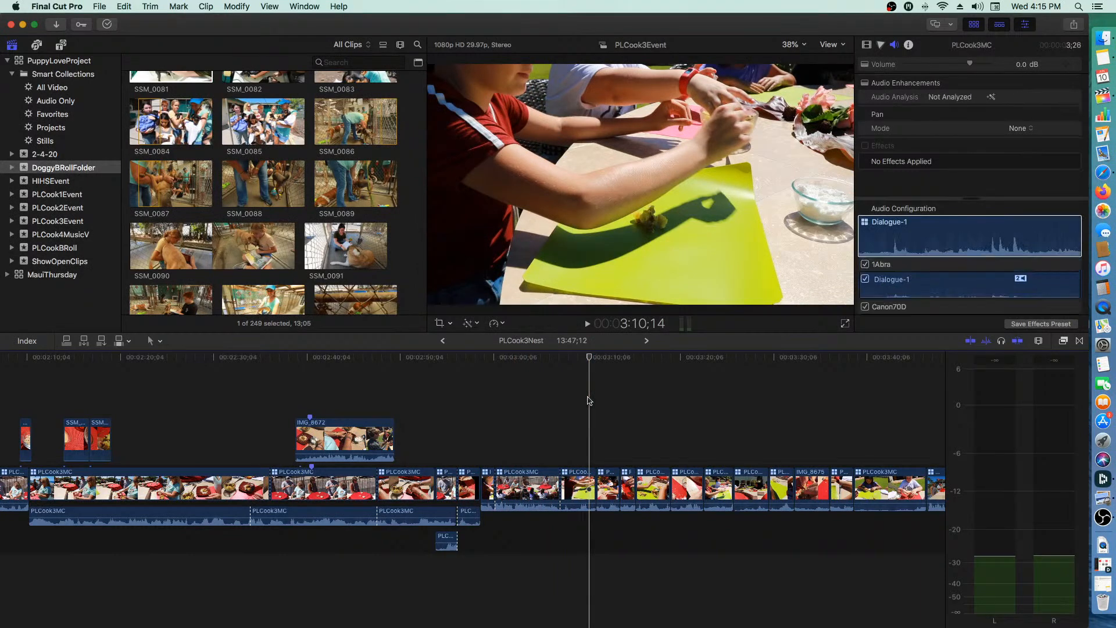
pyautogui.press('space')
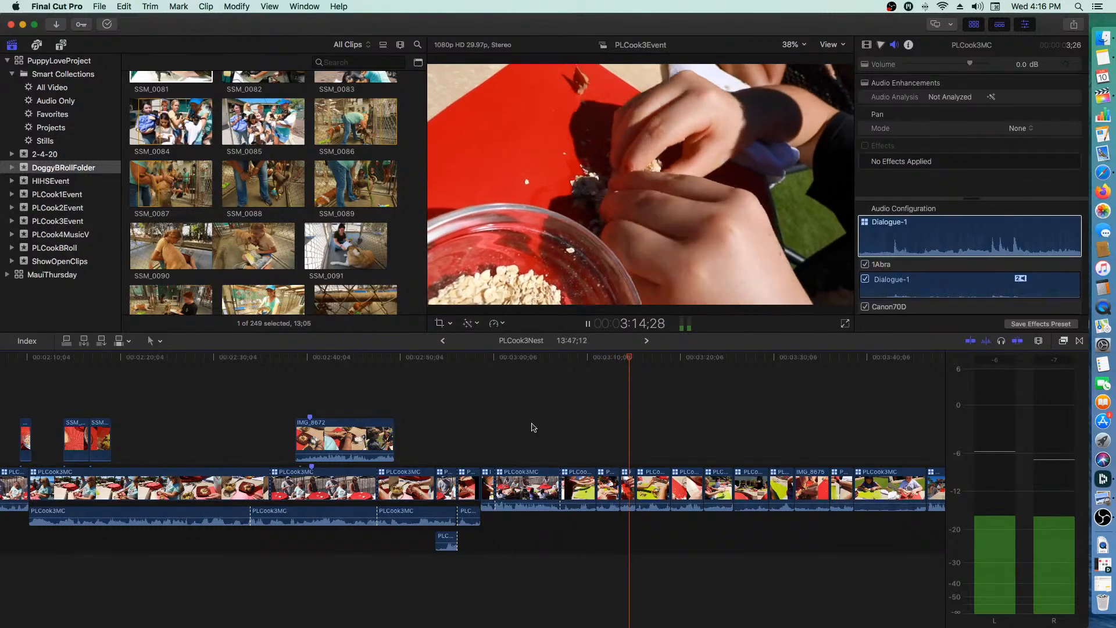
pyautogui.press('space')
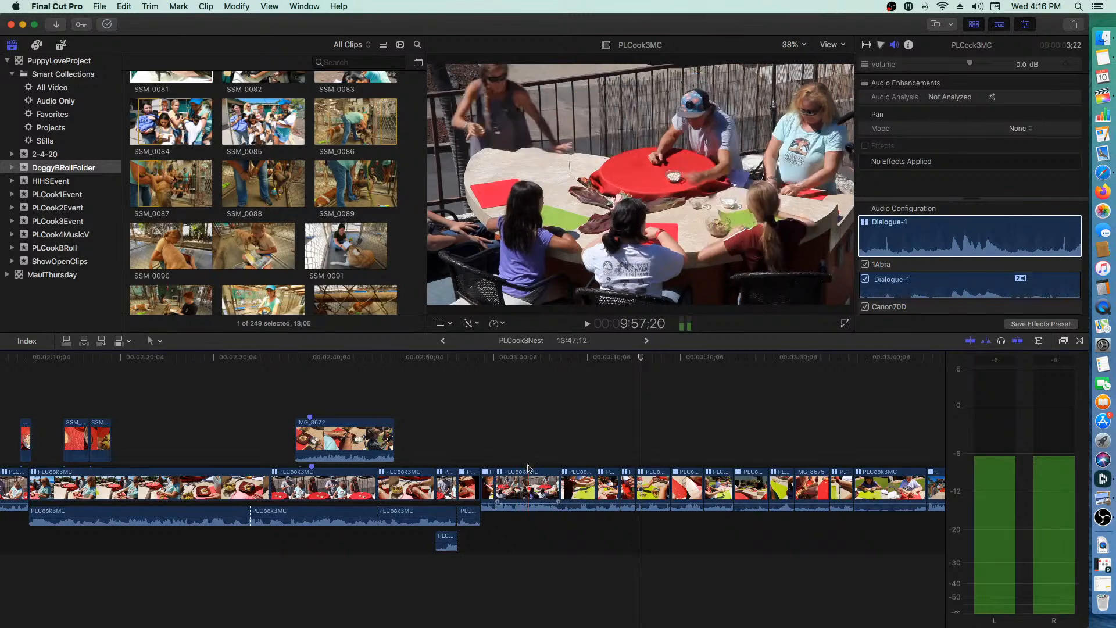
# - Play the timeline to find the voice-over start and paste the PLVoiceoVerDogTreats compound clip at about 3:07;15
pyautogui.press('space')
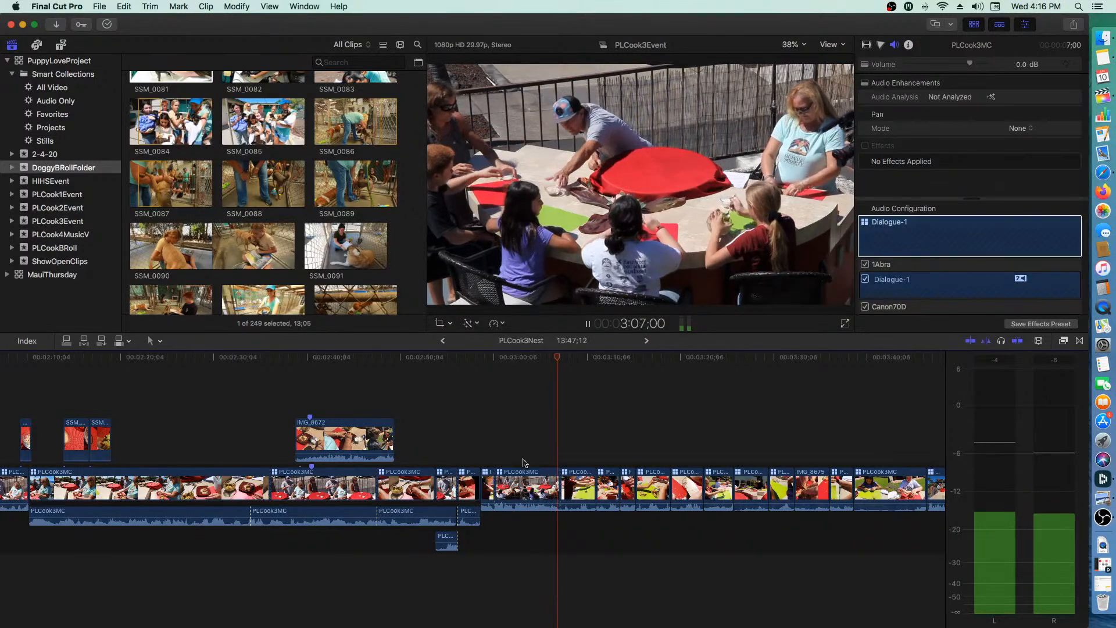
pyautogui.press('space')
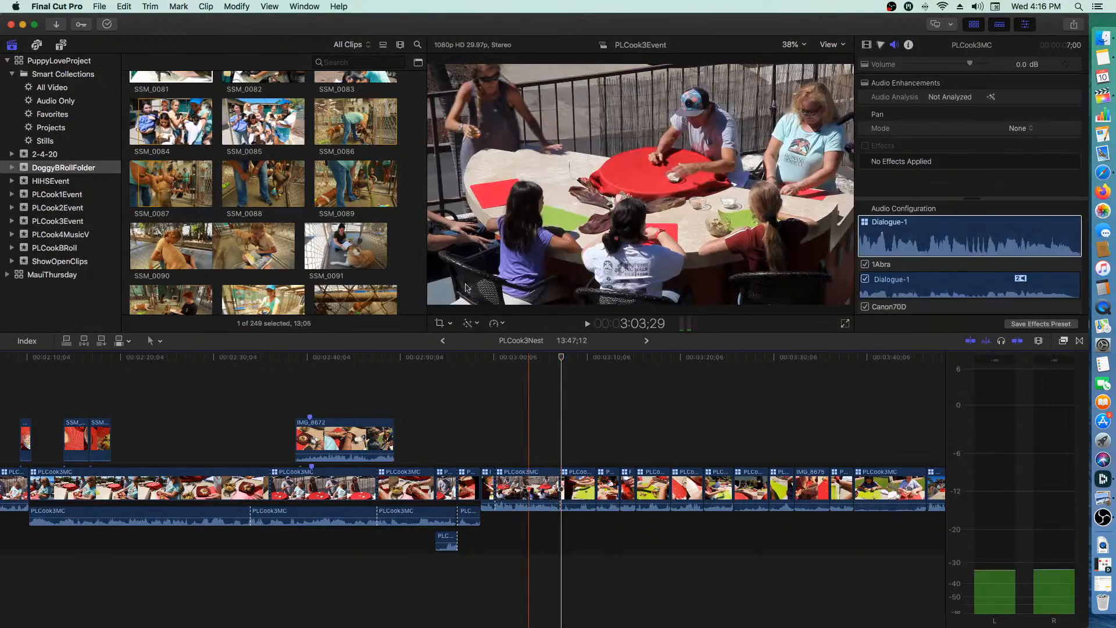
pyautogui.click(122, 6)
pyautogui.click(139, 83)
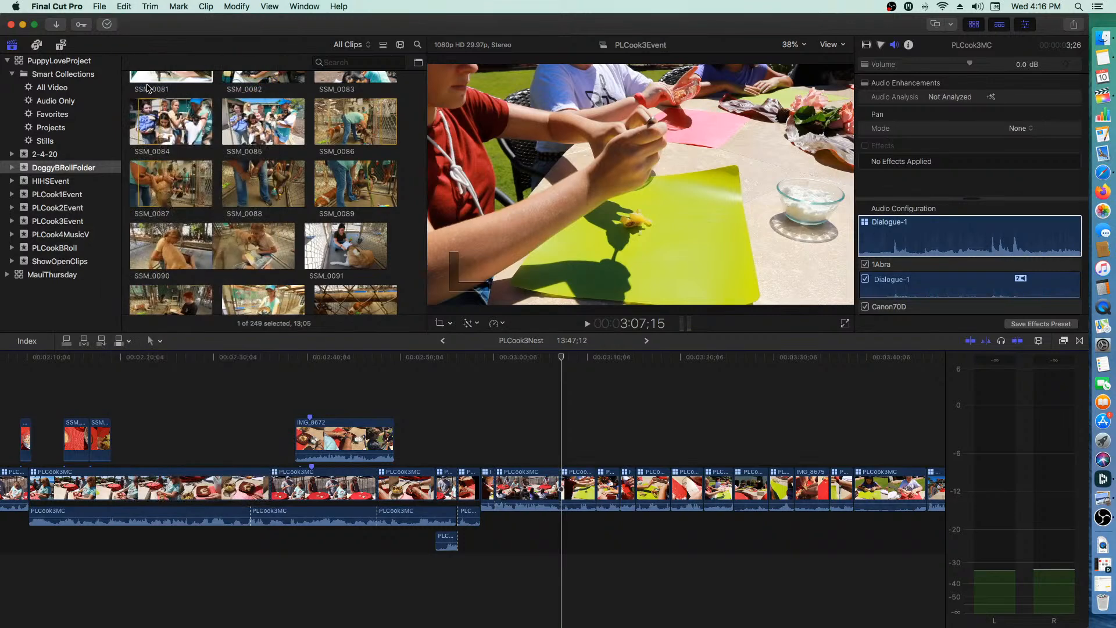
# - Play PLCook3Nest from the start of the pasted voice-over through about 3:48 to check it against the picture
pyautogui.click(456, 367)
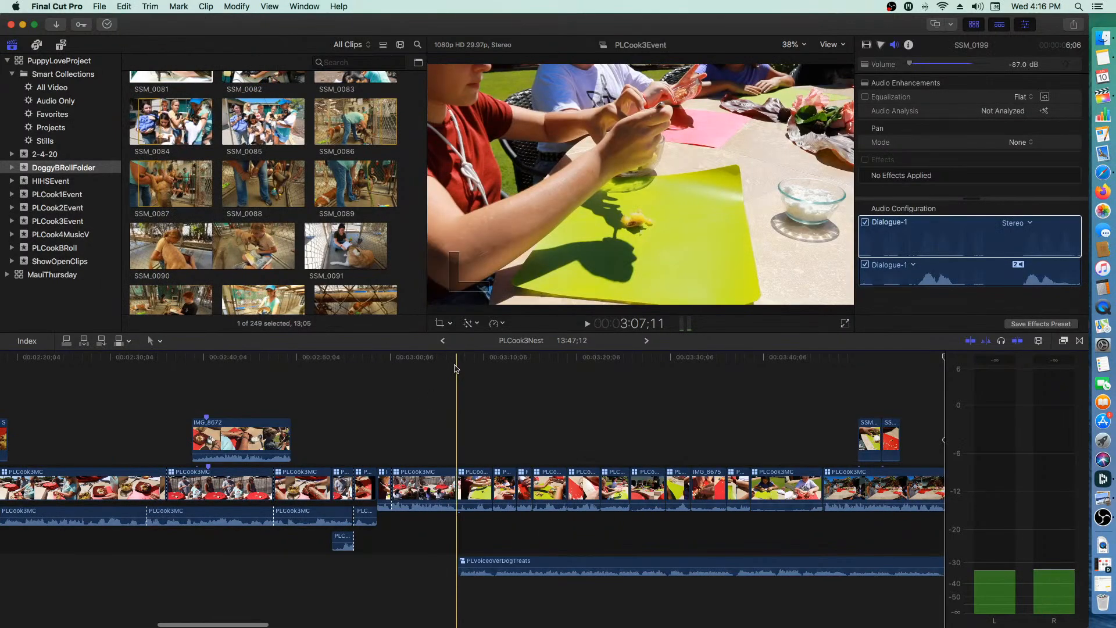
pyautogui.press('space')
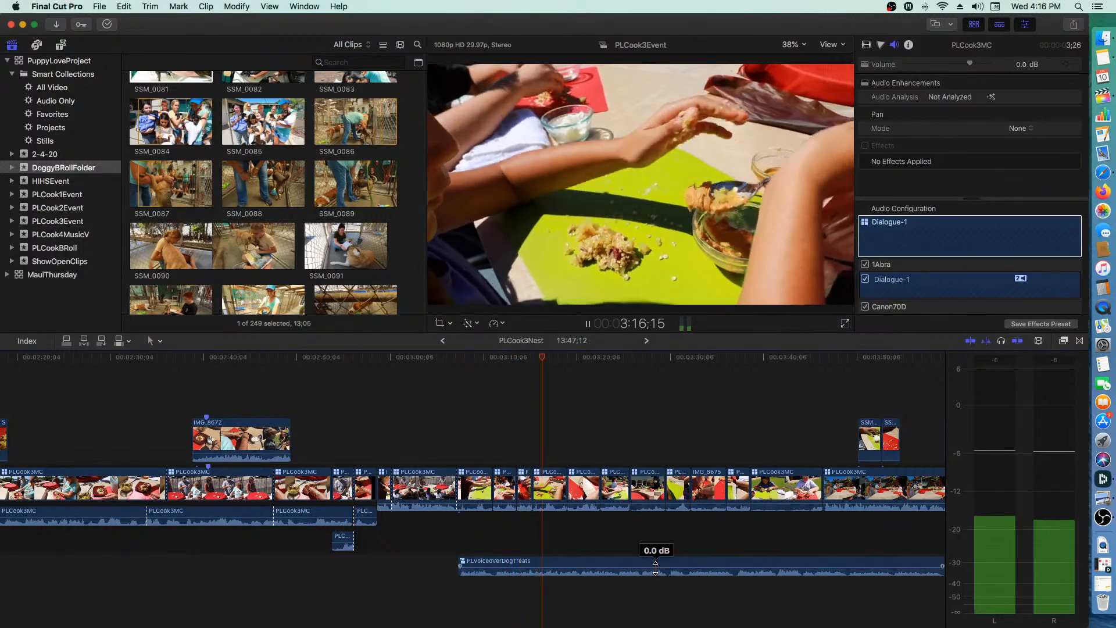
pyautogui.hscroll(5, 578, 541)
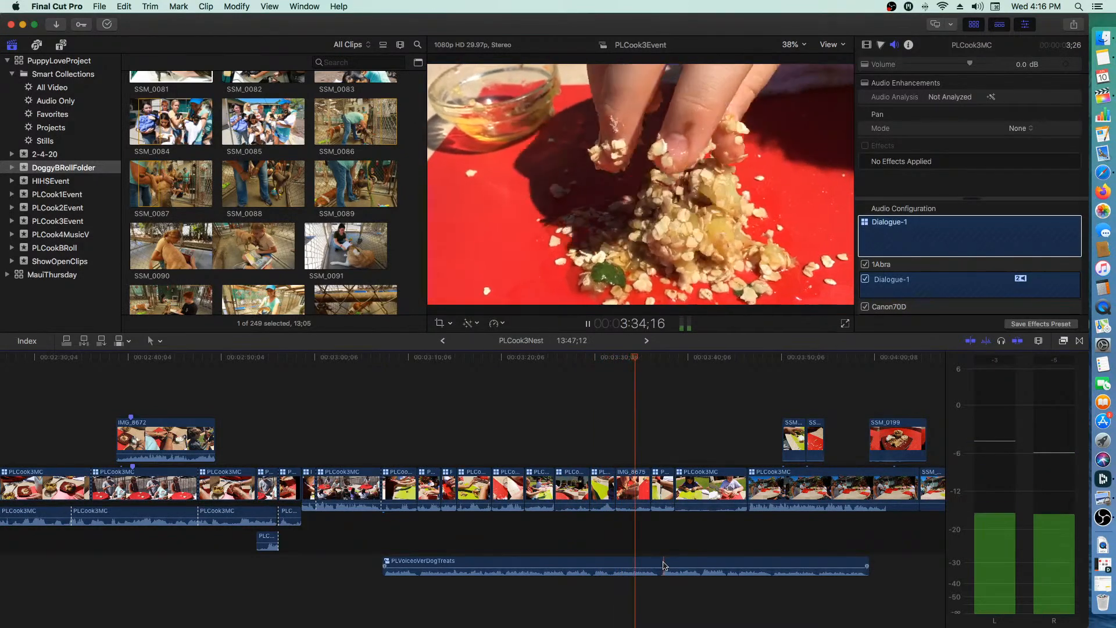
pyautogui.hscroll(6, 664, 563)
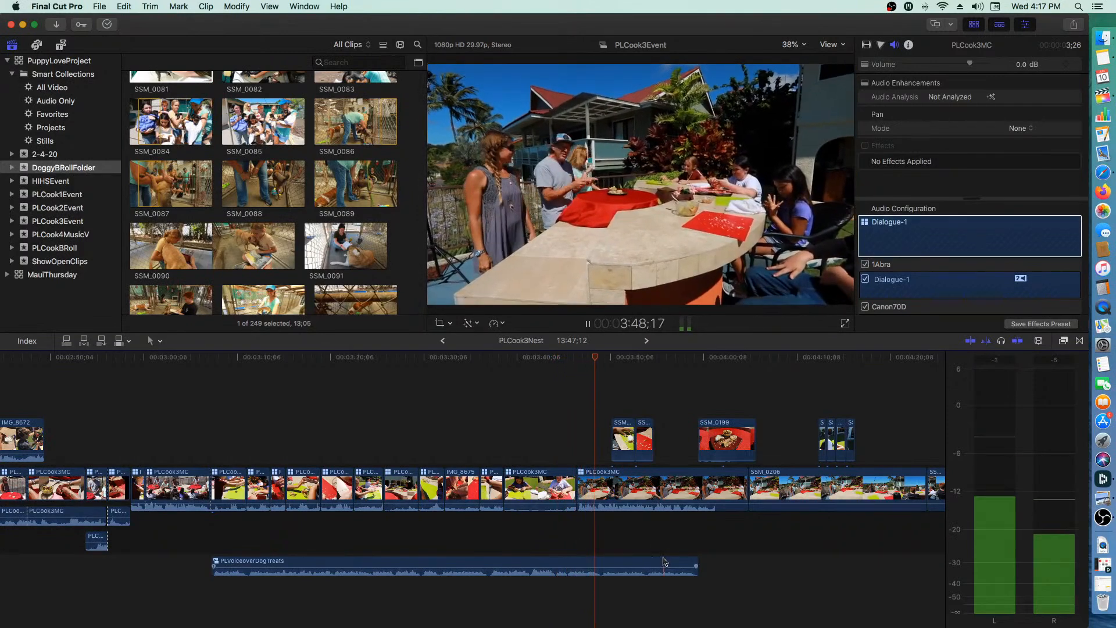
pyautogui.press('space')
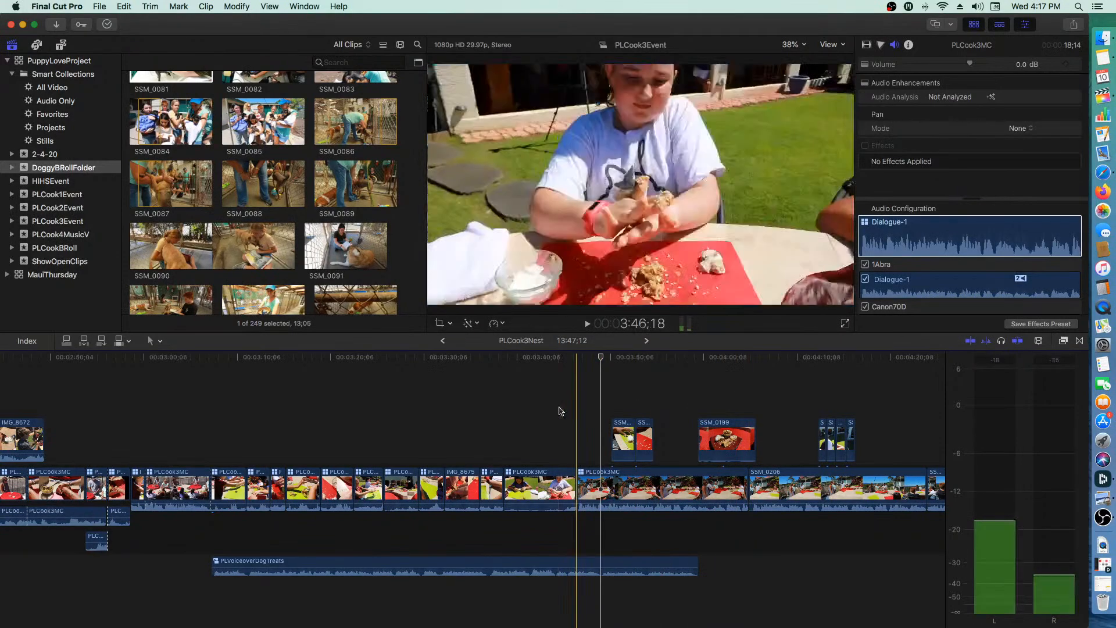
# - Examine the later clips and the When A Dog Licks Your Face music, returning to the pasted voice-over
pyautogui.hscroll(5, 767, 430)
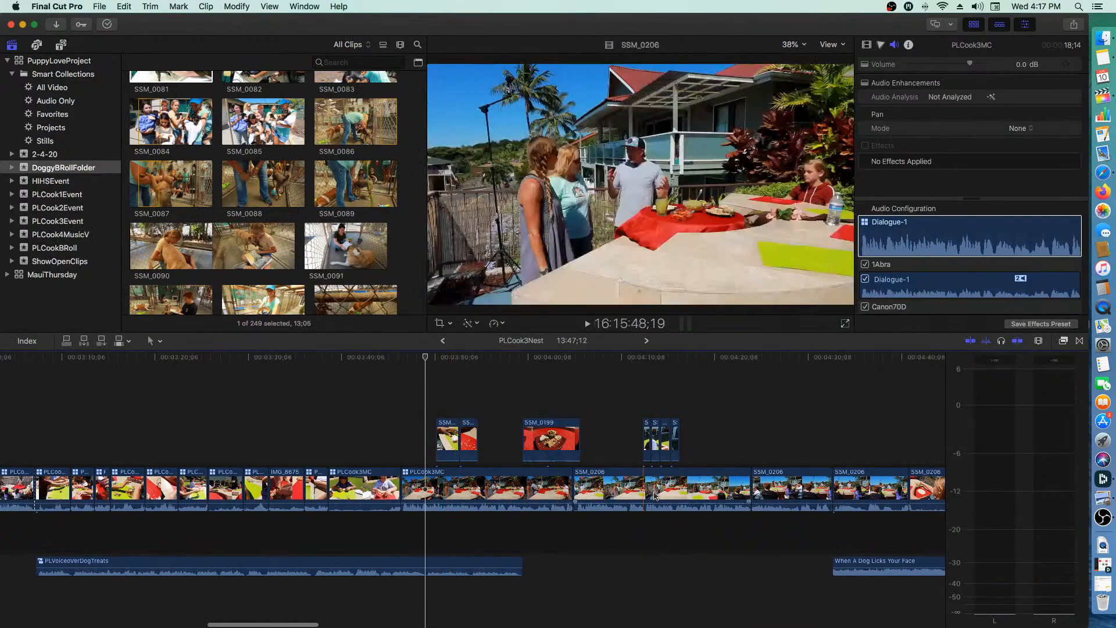
pyautogui.hscroll(8, 747, 465)
pyautogui.hscroll(7, 745, 463)
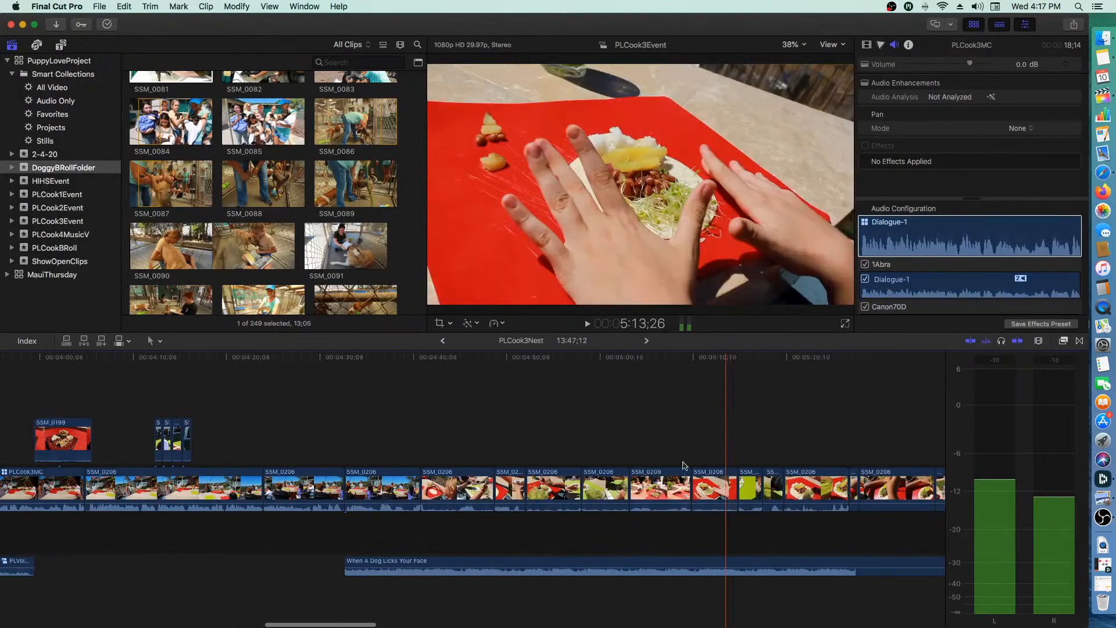
pyautogui.hscroll(4, 693, 465)
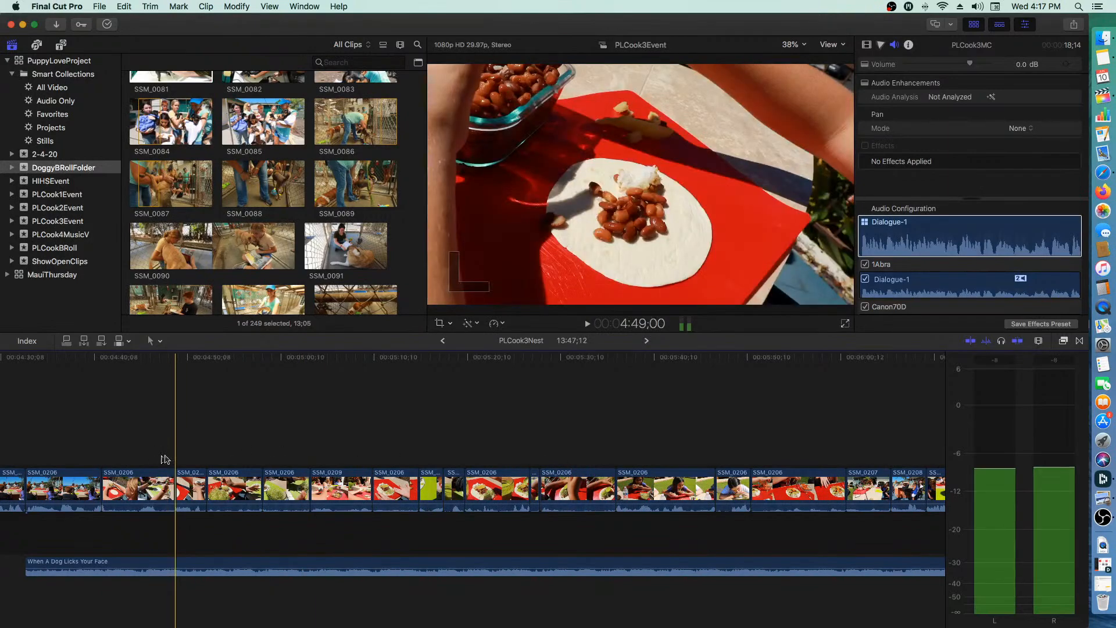
pyautogui.hscroll(-2, 199, 451)
pyautogui.hscroll(-15, 199, 451)
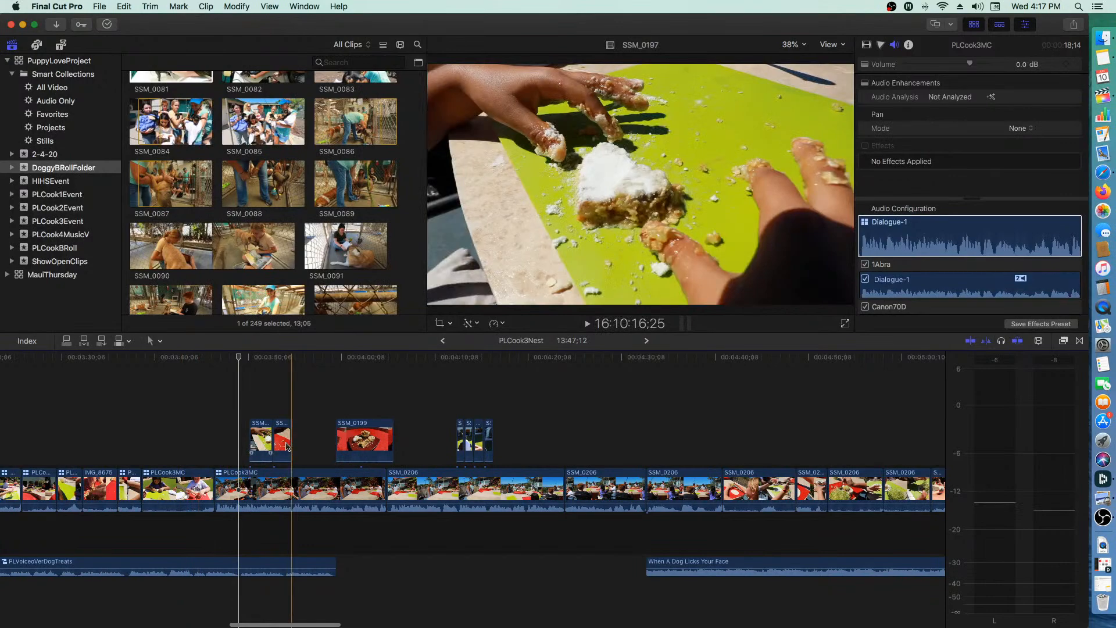
pyautogui.hscroll(-5, 279, 448)
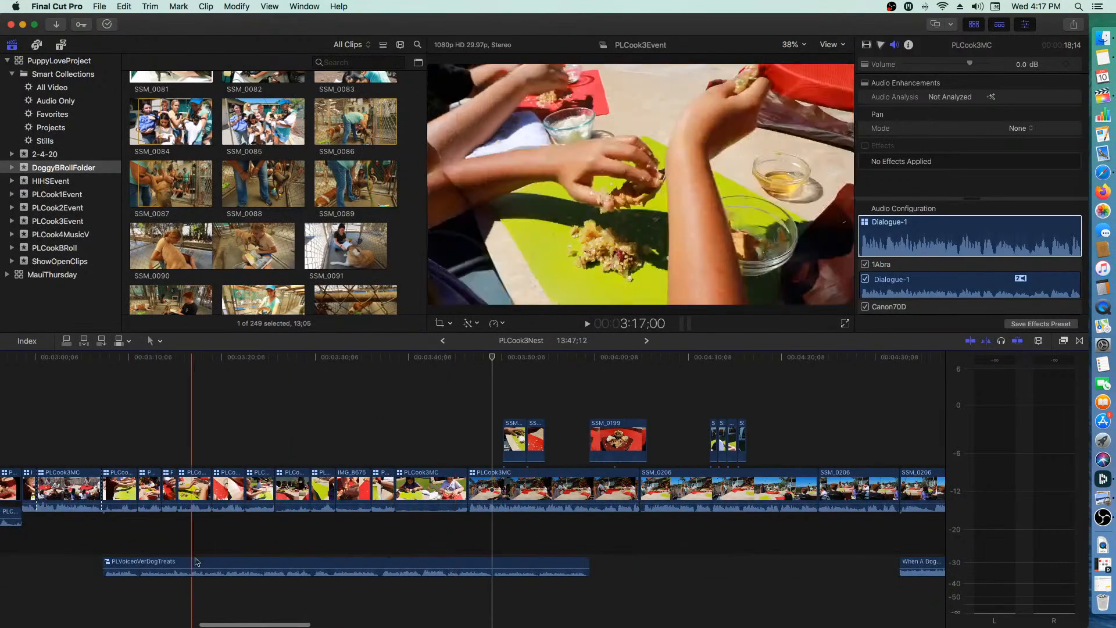
# - Open the PLVoiceoVerDogTreats compound clip and play its opening seconds
pyautogui.doubleClick(196, 562)
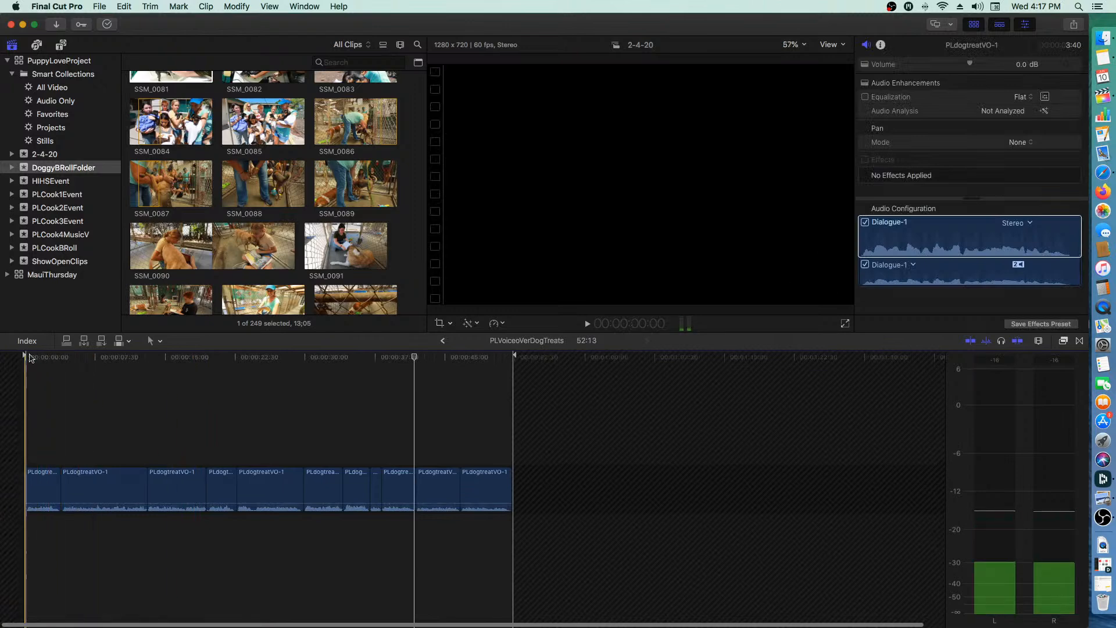
pyautogui.press('space')
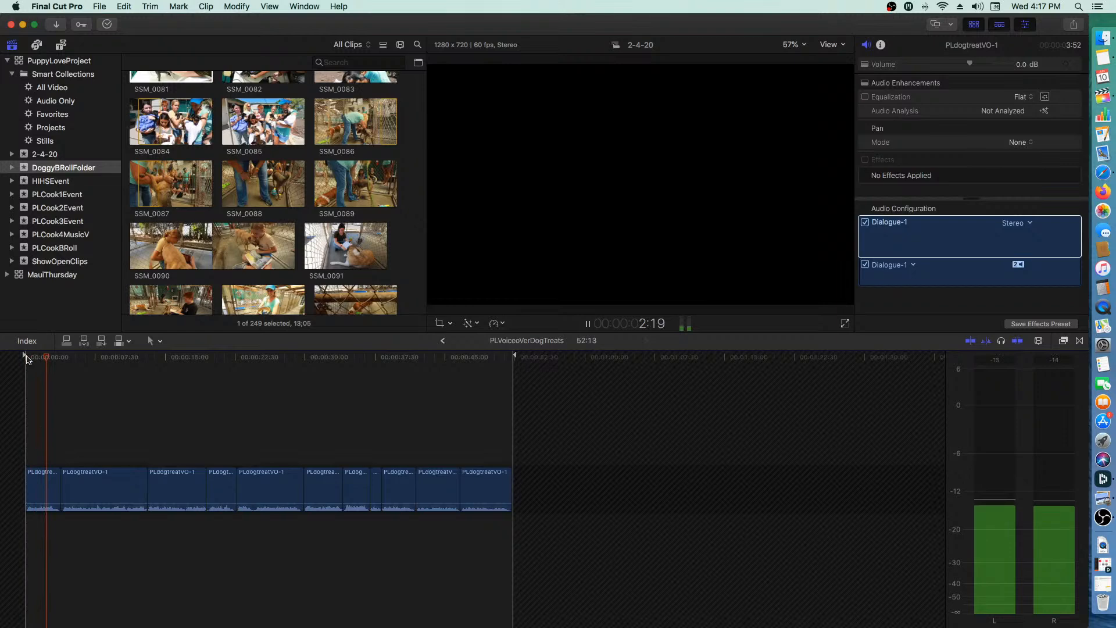
pyautogui.press('space')
# - Tighten the first join by trimming the first voice-over clip's end to 3:37 and the second's start to 9:05, and play the join
pyautogui.press('z')
pyautogui.hotkey('shift', 'z')
pyautogui.click(32, 469)
pyautogui.click(62, 480)
pyautogui.hscroll(-3, 87, 481)
pyautogui.press('a')
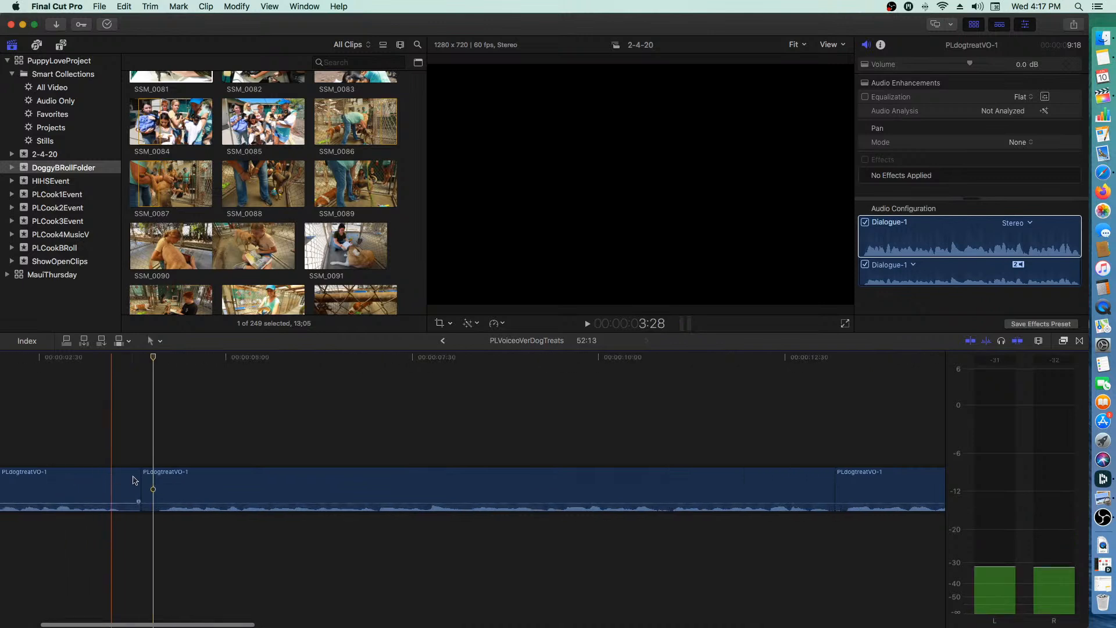
pyautogui.moveTo(138, 474)
pyautogui.mouseDown()
pyautogui.moveTo(119, 477)
pyautogui.moveTo(144, 480)
pyautogui.mouseUp()
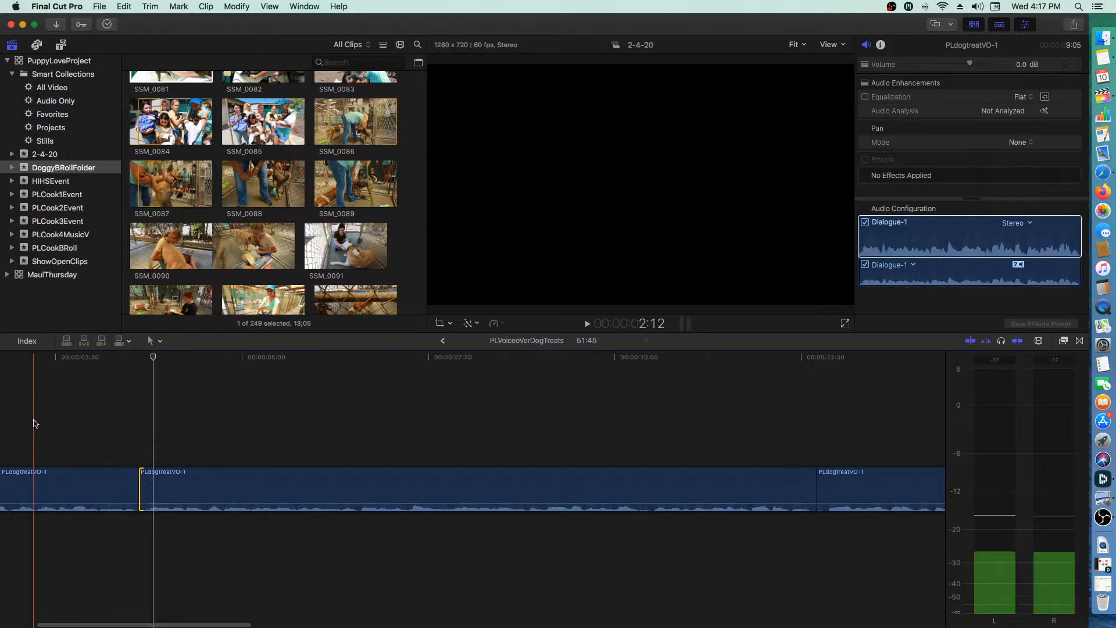
pyautogui.click(34, 423)
pyautogui.press('space')
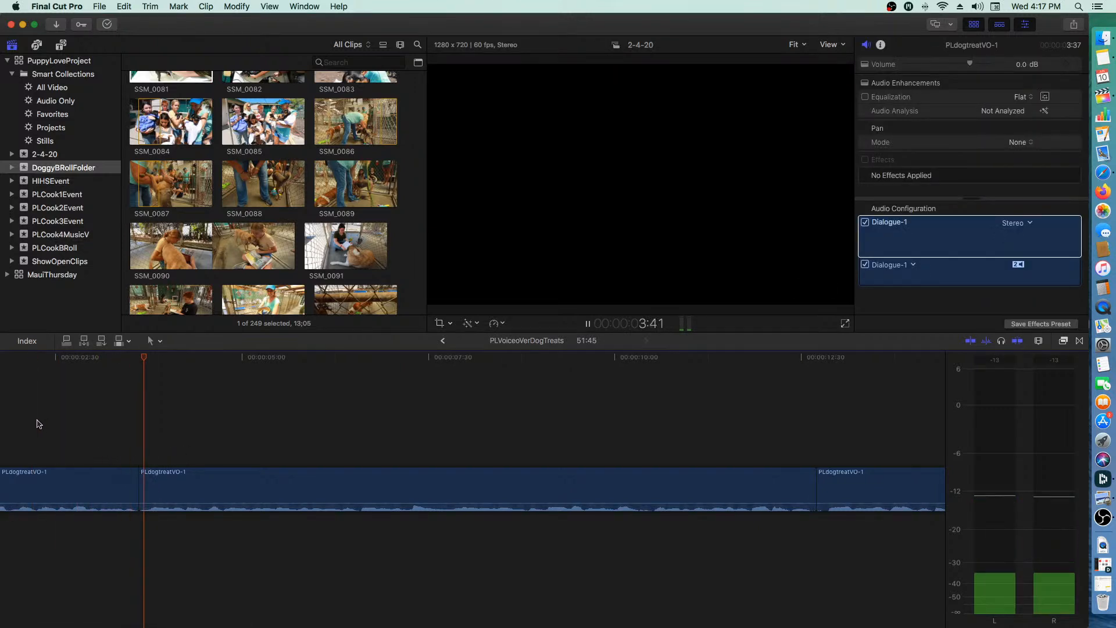
pyautogui.press('space')
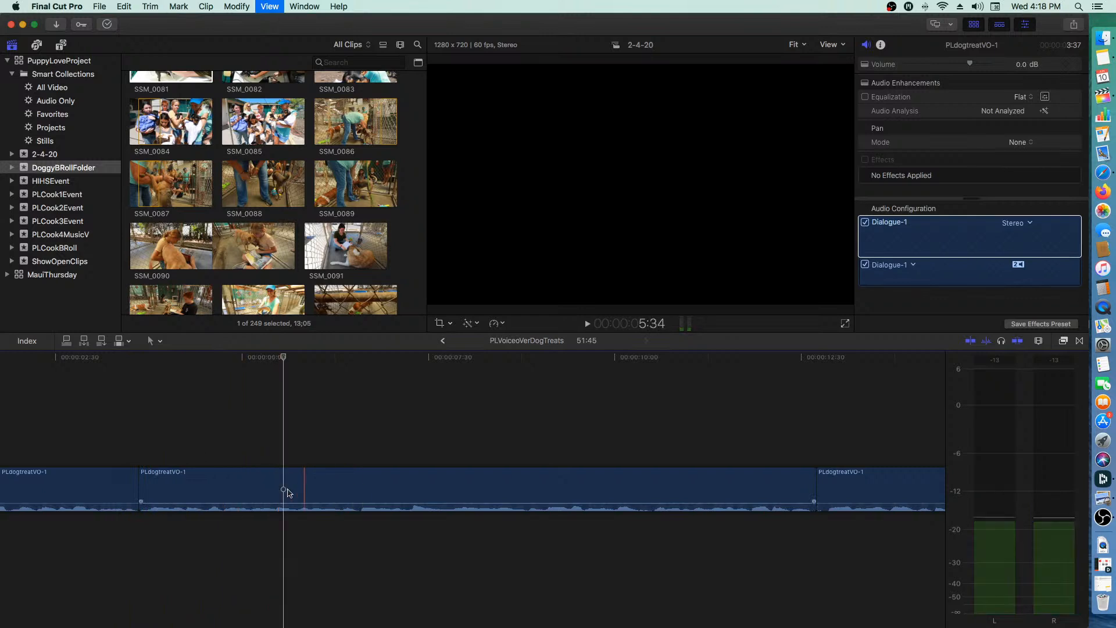
# - Try to move the second voice-over clip below the storyline so it overlaps the first, undo it, and replay the join
pyautogui.click(282, 503)
pyautogui.moveTo(282, 504); pyautogui.dragTo(269, 534)
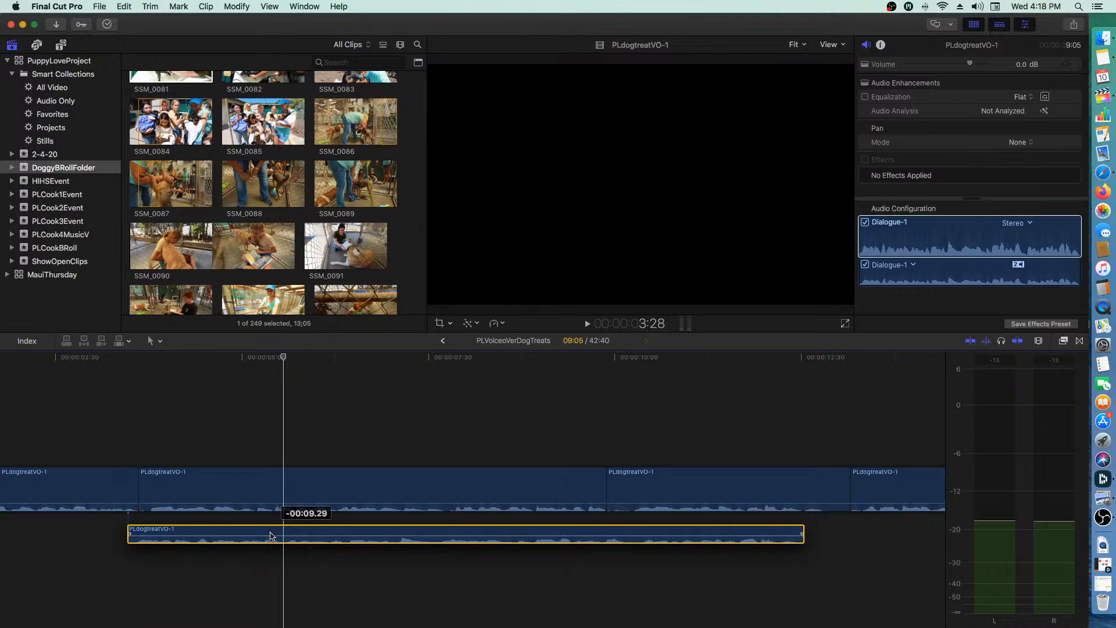
pyautogui.moveTo(270, 535); pyautogui.dragTo(271, 535)
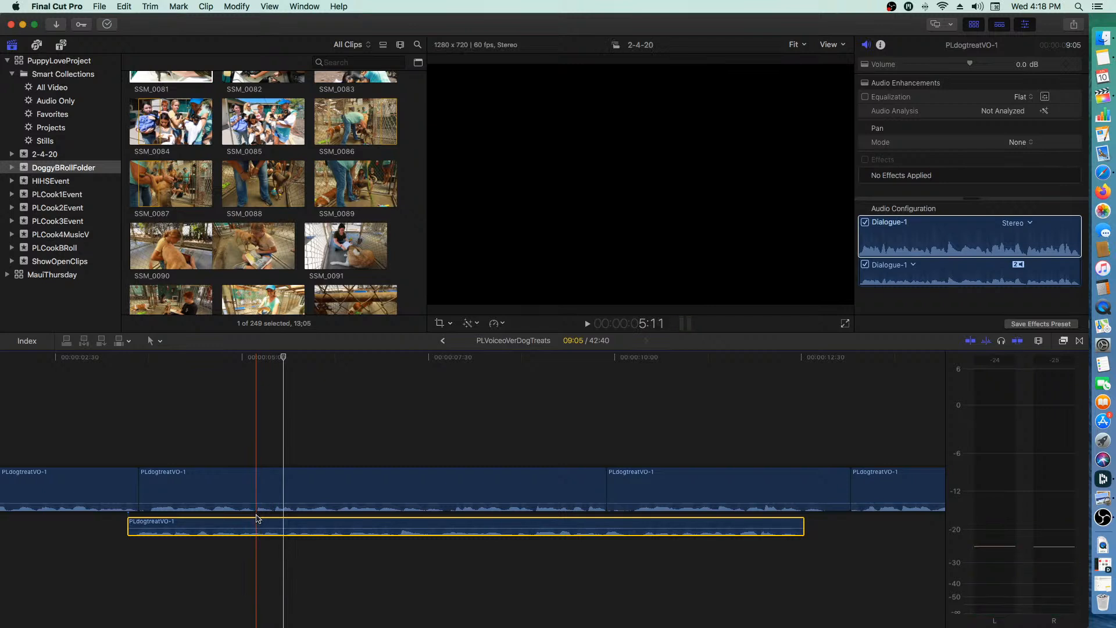
pyautogui.press('super+z')
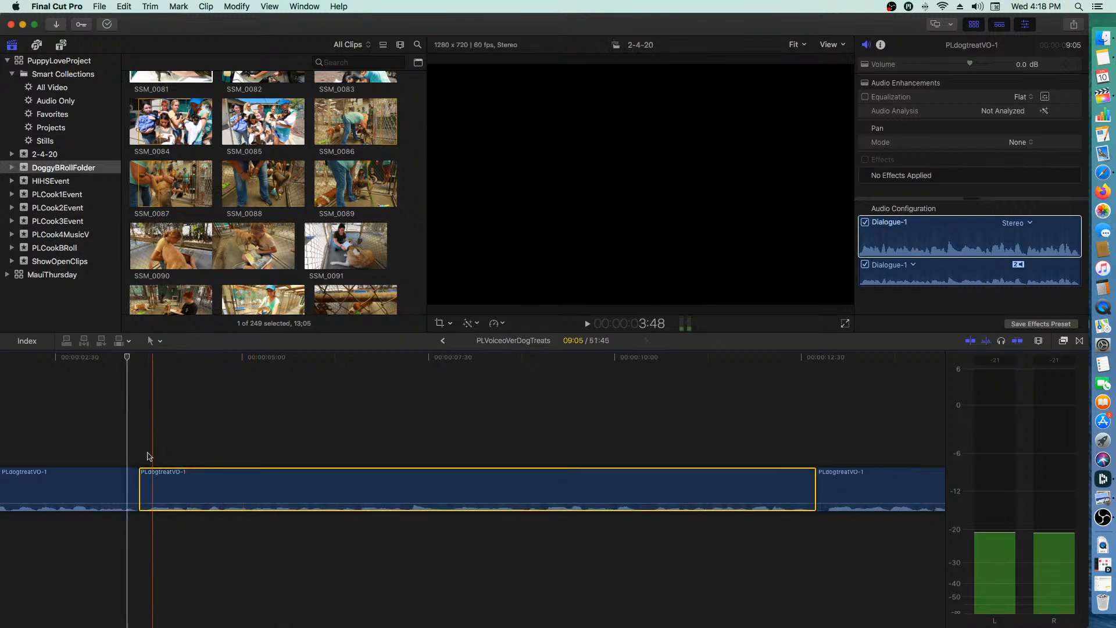
pyautogui.press('space')
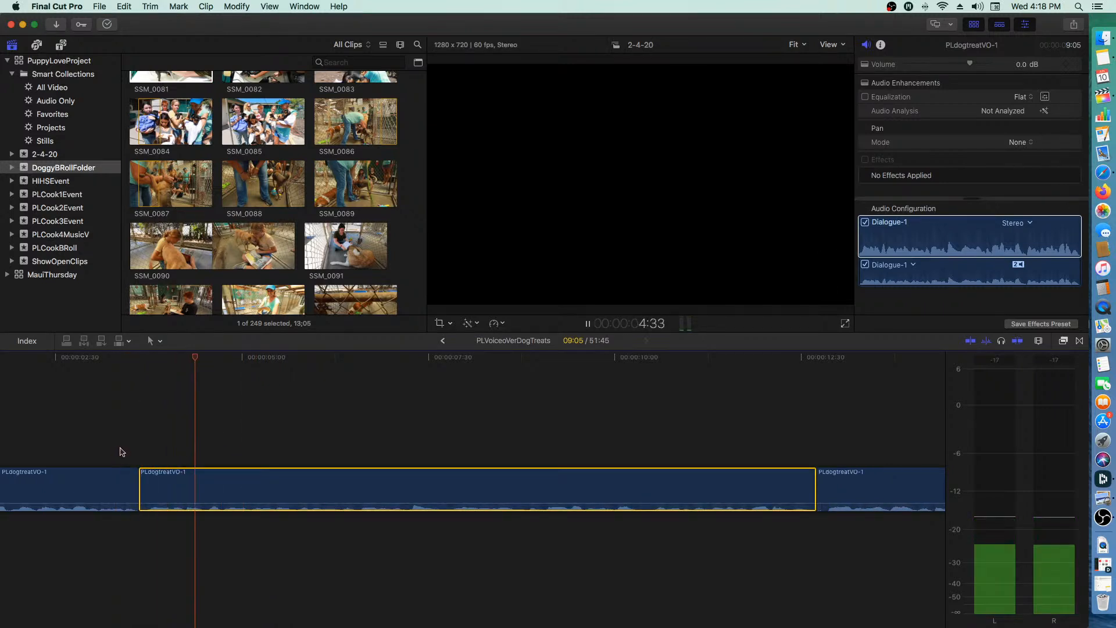
pyautogui.press('space')
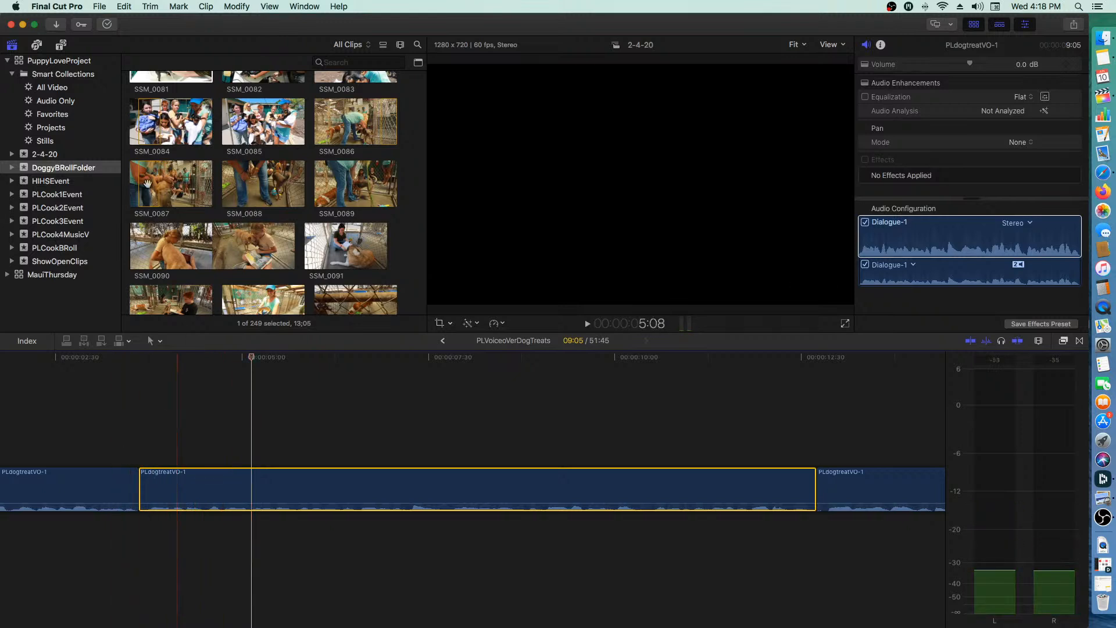
# - Select all the voice-over clips in the compound clip and lift them from the storyline
pyautogui.click(125, 7)
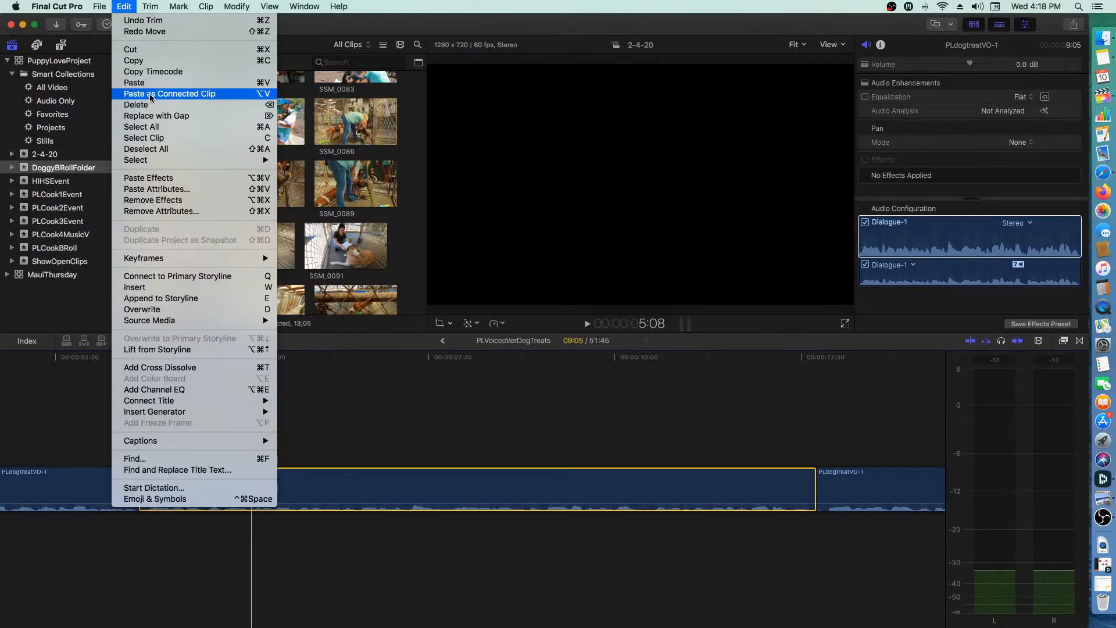
pyautogui.click(165, 128)
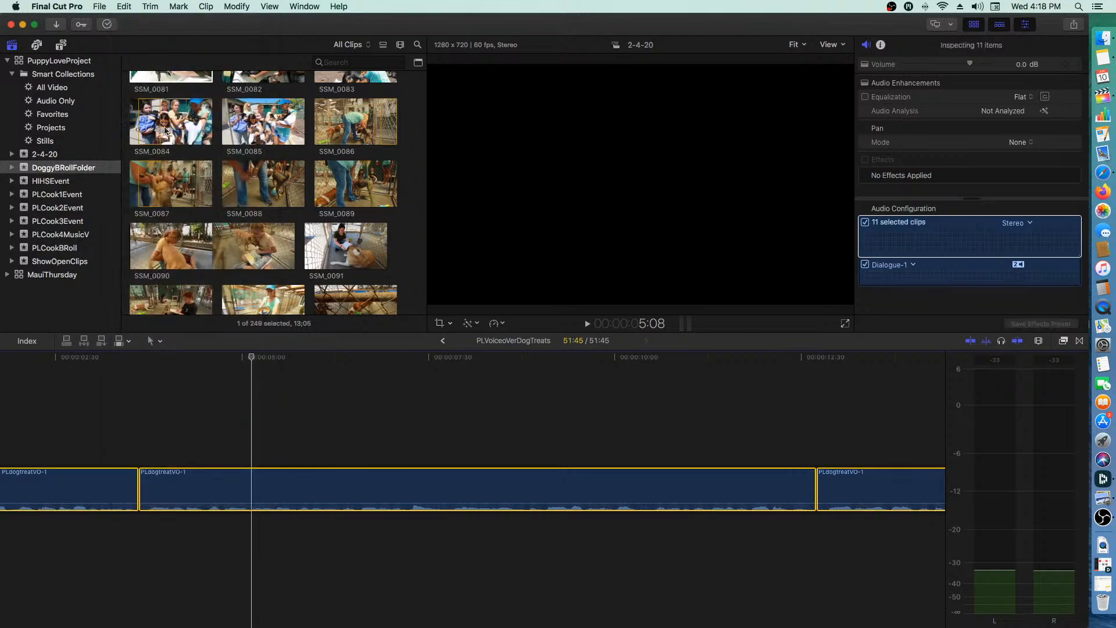
pyautogui.rightClick(509, 490)
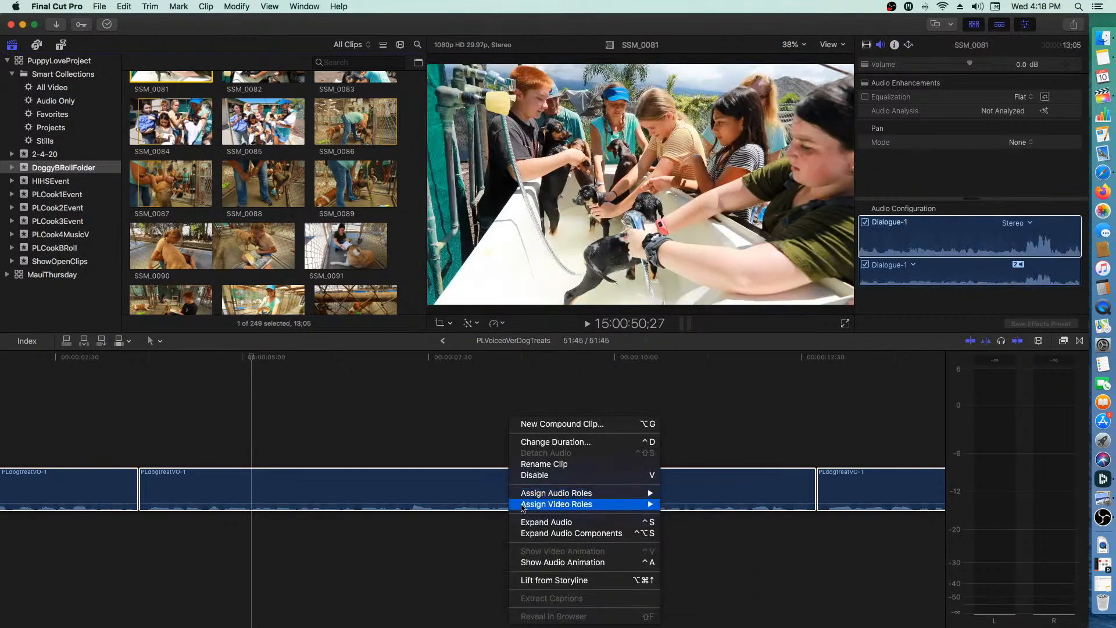
pyautogui.click(552, 580)
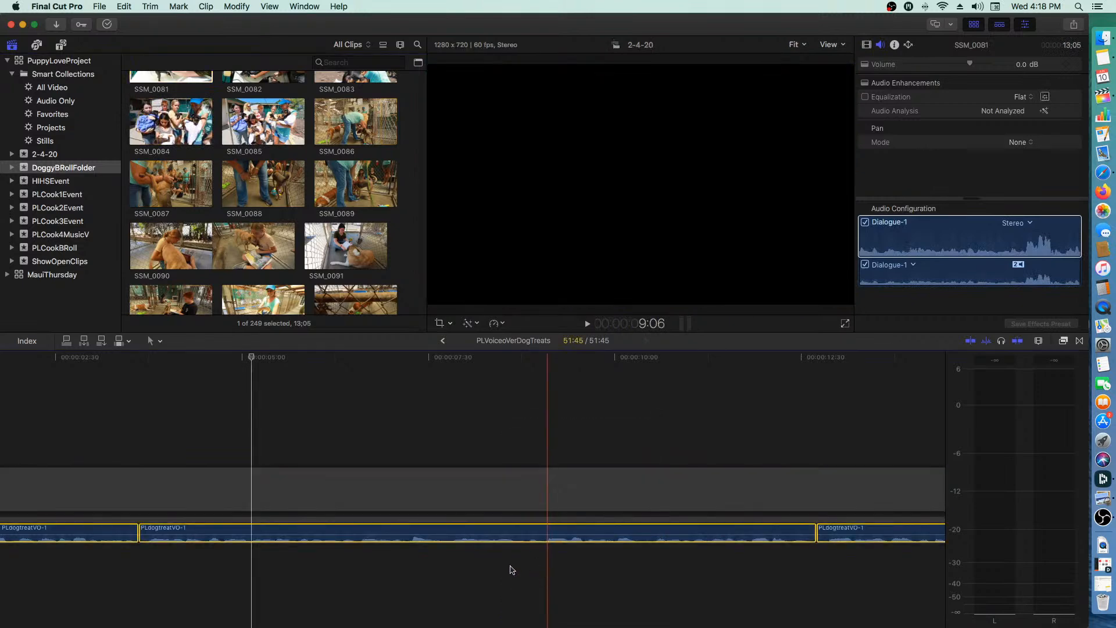
pyautogui.hscroll(-5, 259, 528)
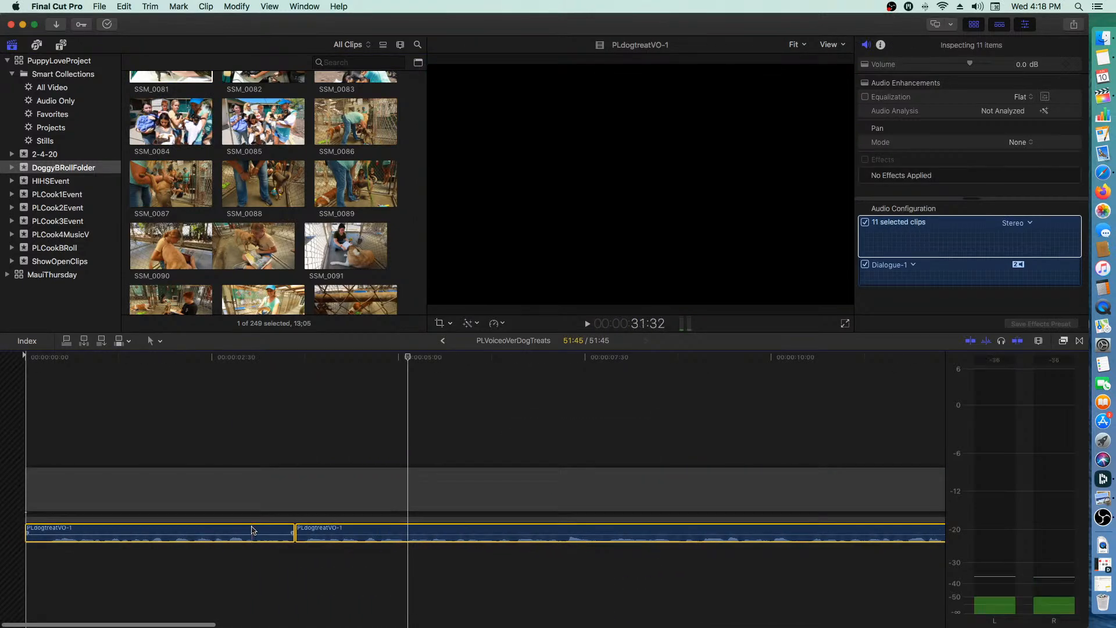
# - Play the lifted clips, try to reposition the second one, and undo back to the clips in the primary storyline
pyautogui.click(250, 428)
pyautogui.press('space')
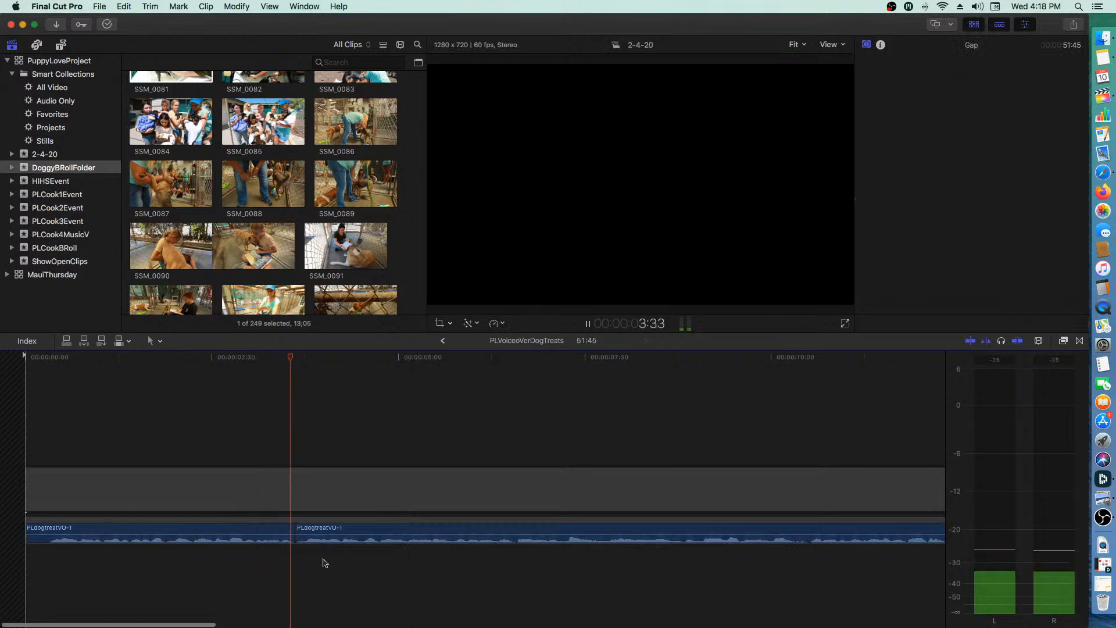
pyautogui.moveTo(319, 546); pyautogui.dragTo(328, 557)
pyautogui.press('super+z')
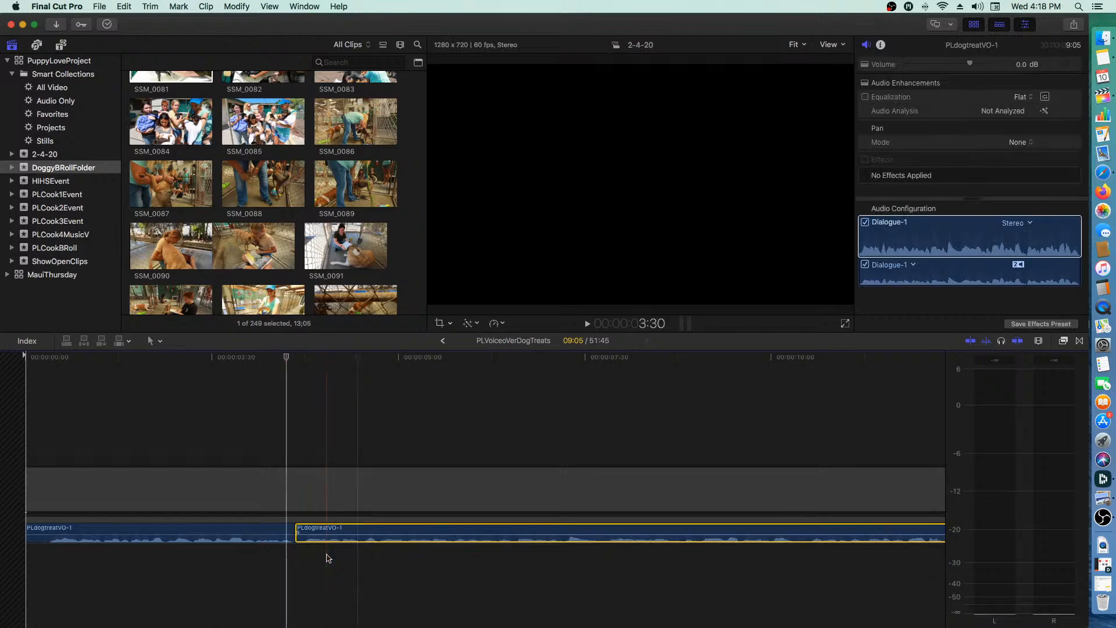
pyautogui.press('super+z')
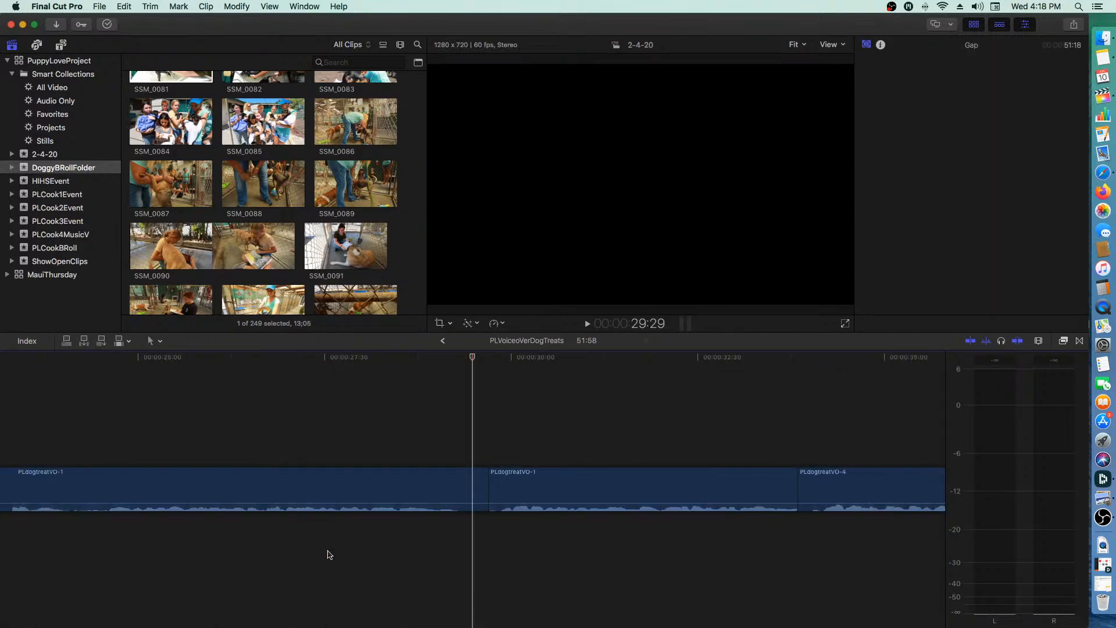
pyautogui.press('super+z')
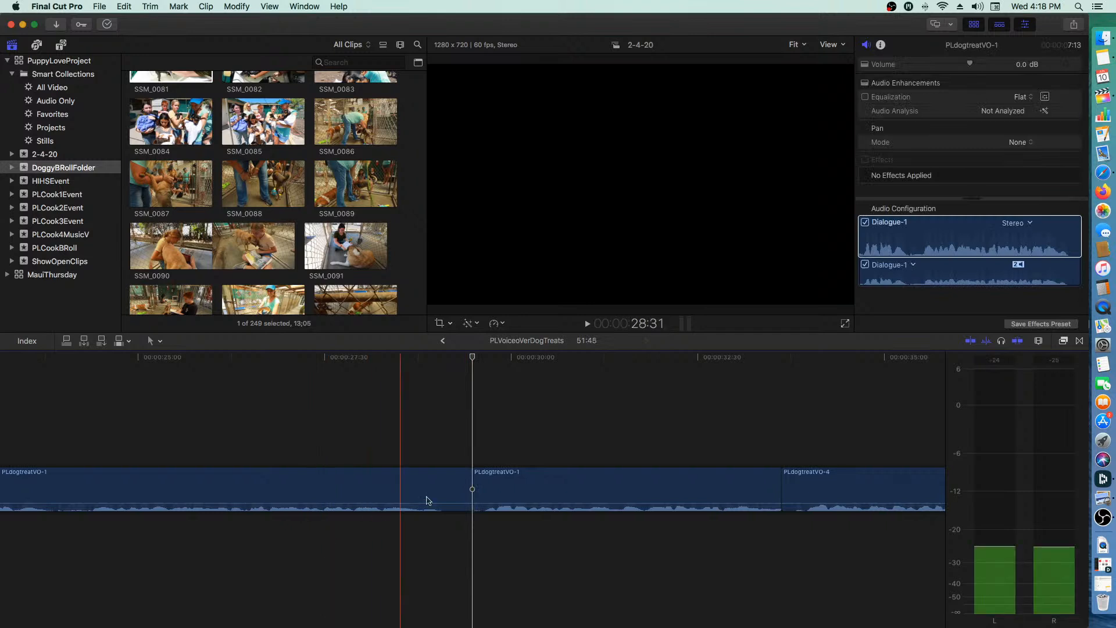
# - Play the compound clip's voice-over near 28 seconds and again from the start to the join between the second and third clips
pyautogui.press('space')
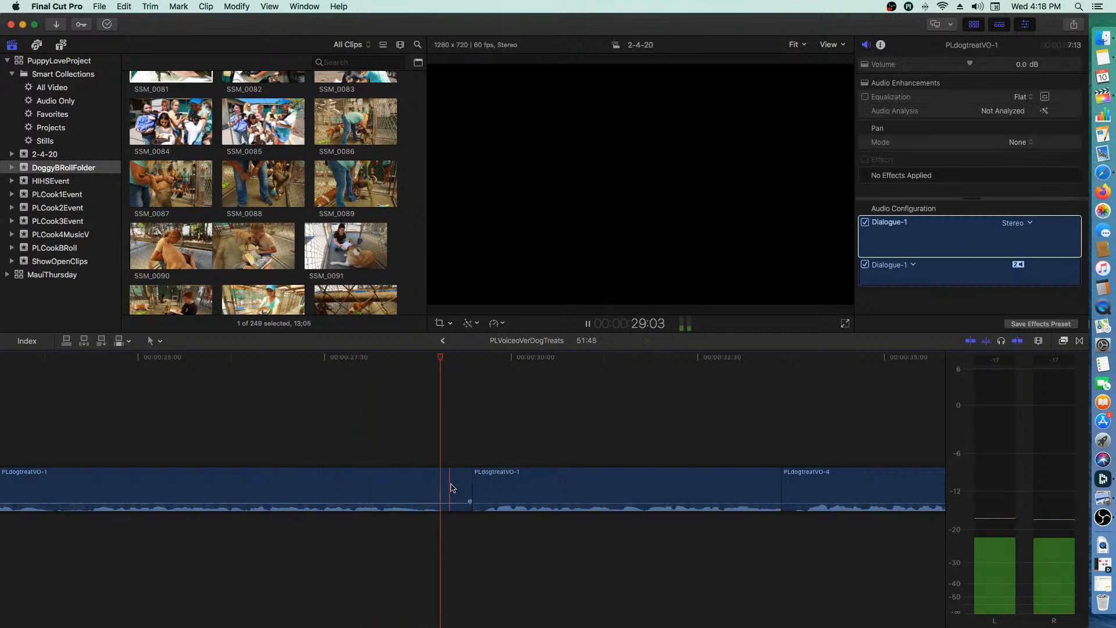
pyautogui.press('space')
pyautogui.hscroll(-10, 470, 484)
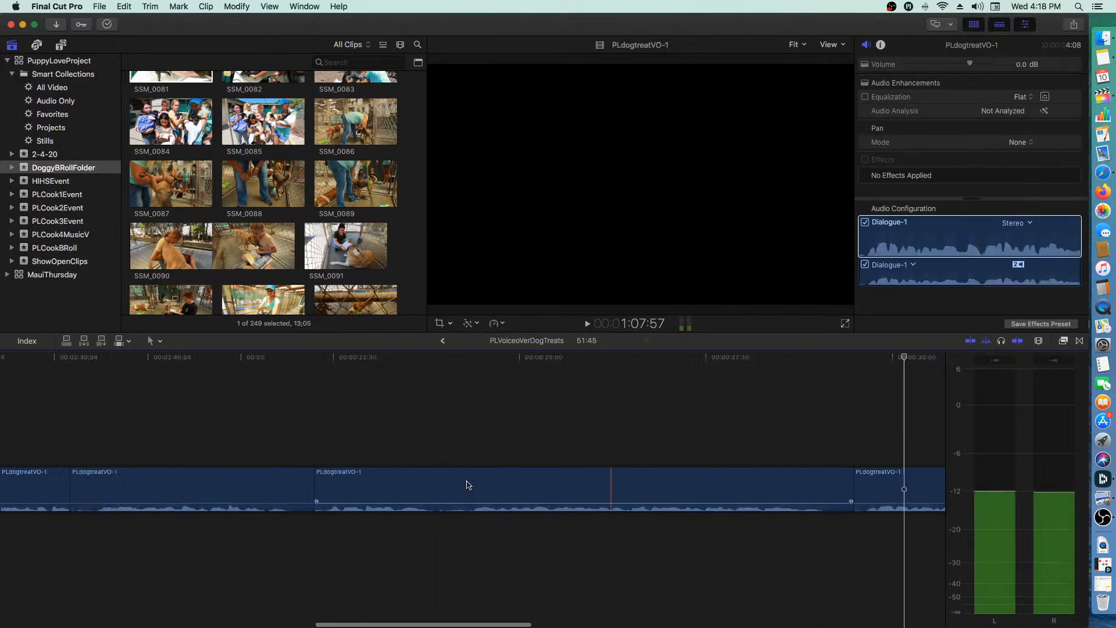
pyautogui.press('Home')
pyautogui.press('space')
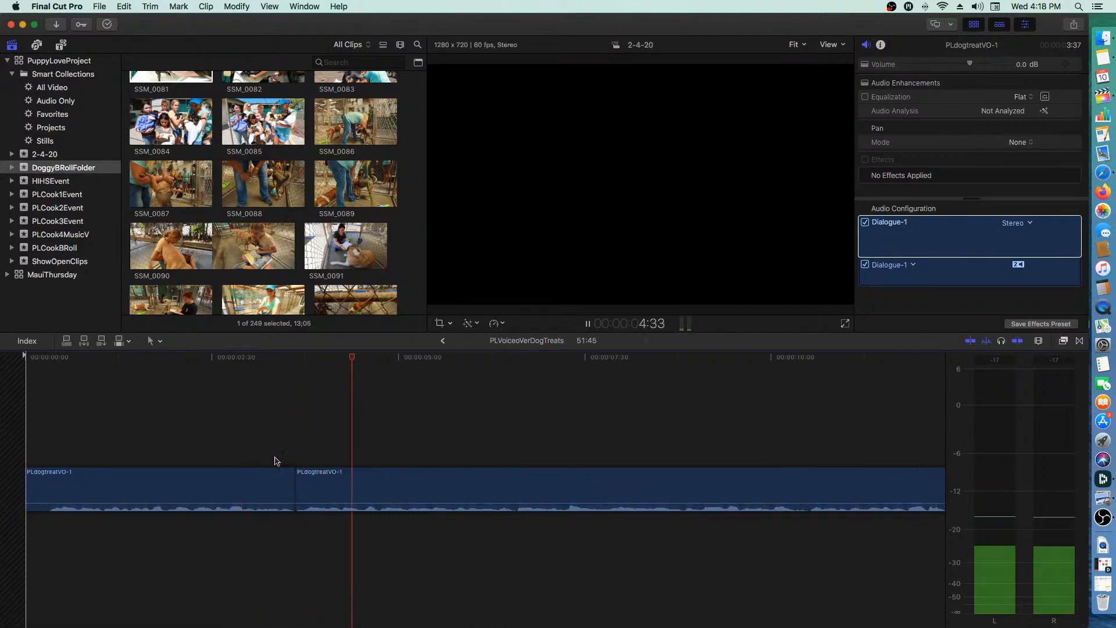
pyautogui.hscroll(1, 464, 463)
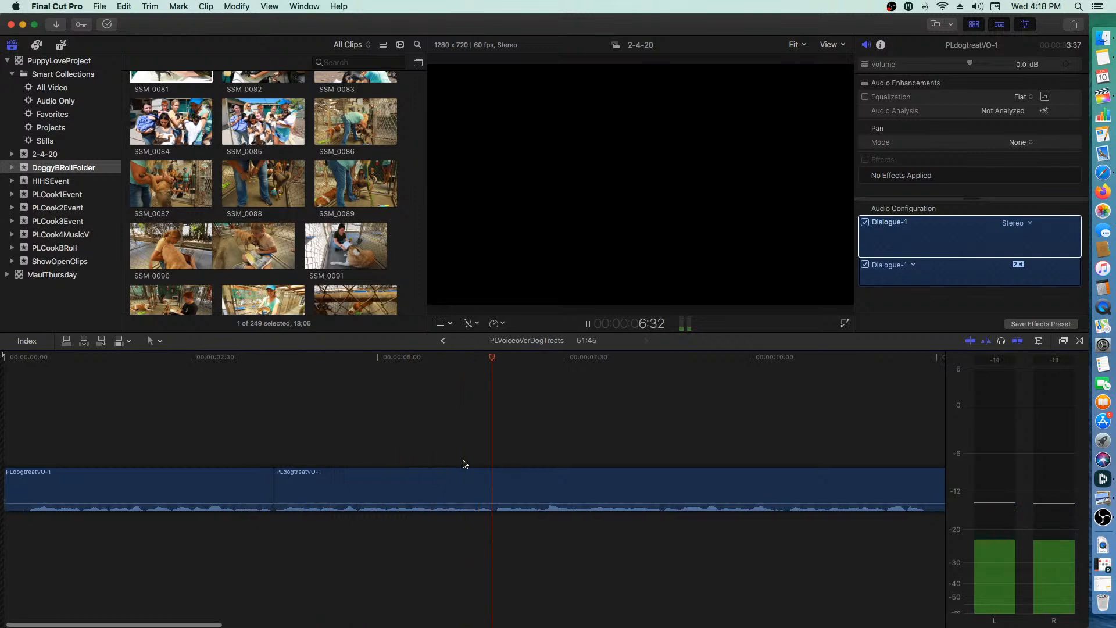
pyautogui.hscroll(8, 465, 462)
pyautogui.hscroll(6, 469, 460)
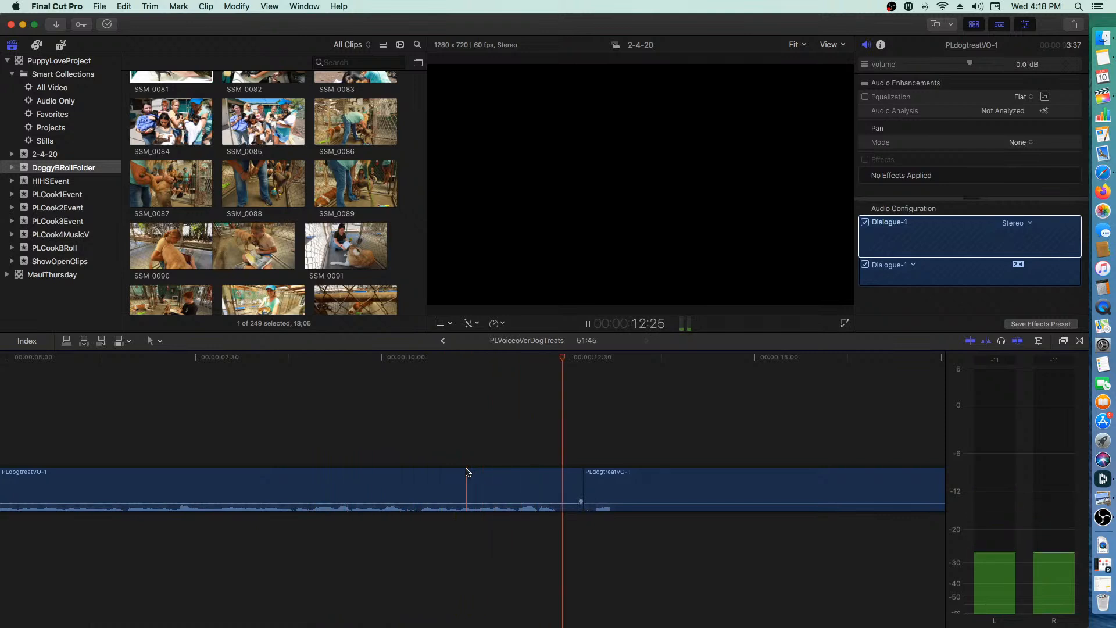
# - Tighten the join after the second voice-over clip by trimming that clip's end to 9:03, and play on through the third clip
pyautogui.press('space')
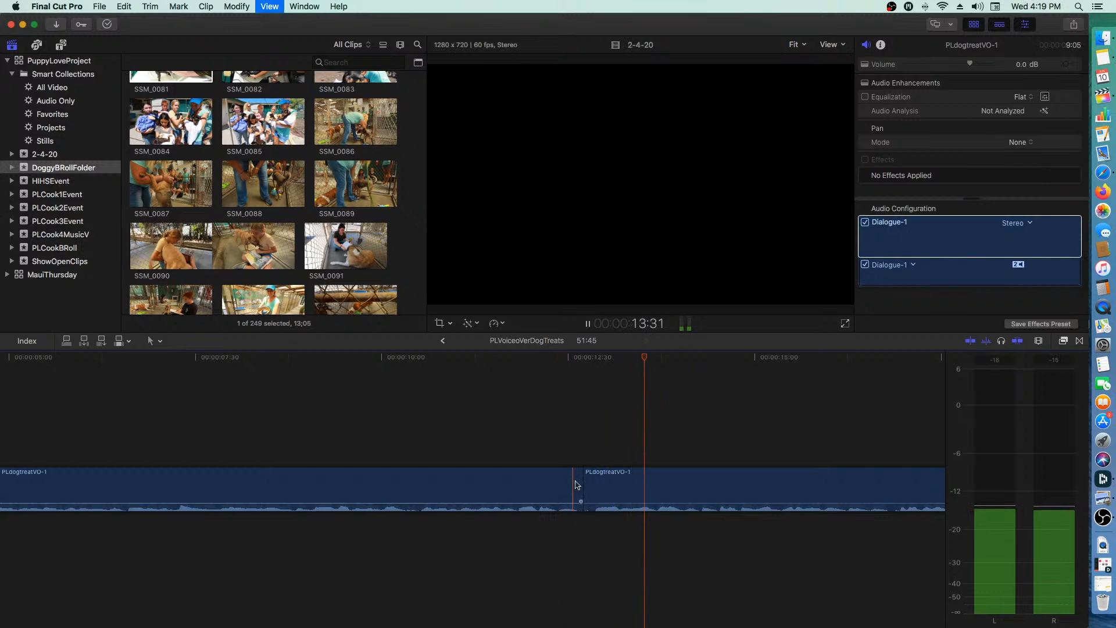
pyautogui.moveTo(586, 480)
pyautogui.mouseDown()
pyautogui.moveTo(599, 478)
pyautogui.moveTo(589, 482)
pyautogui.mouseUp()
pyautogui.press('space')
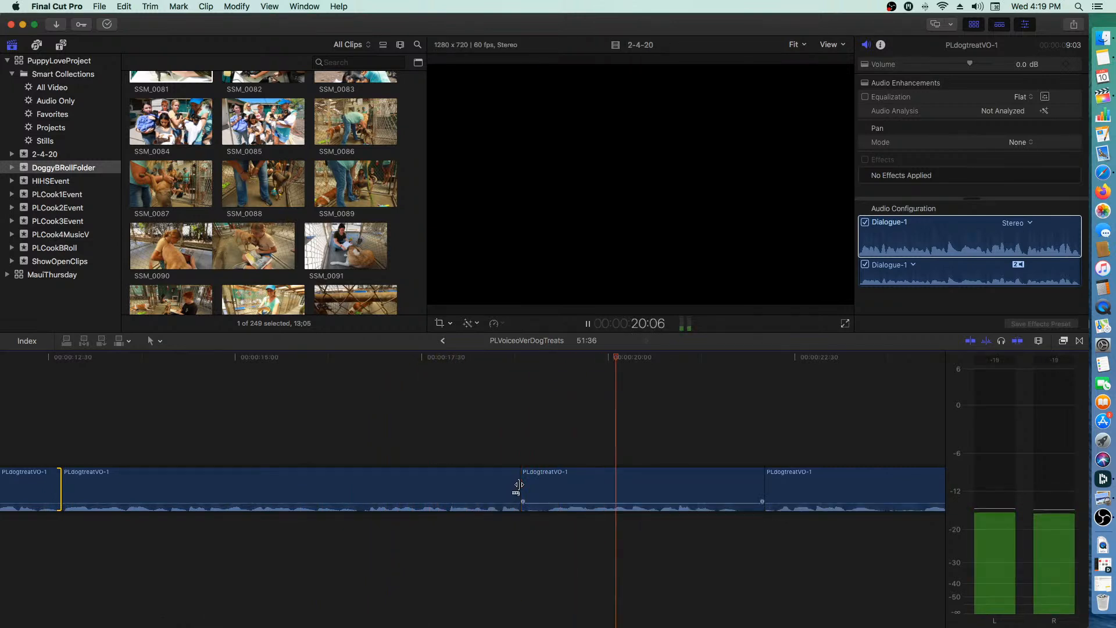
pyautogui.click(521, 442)
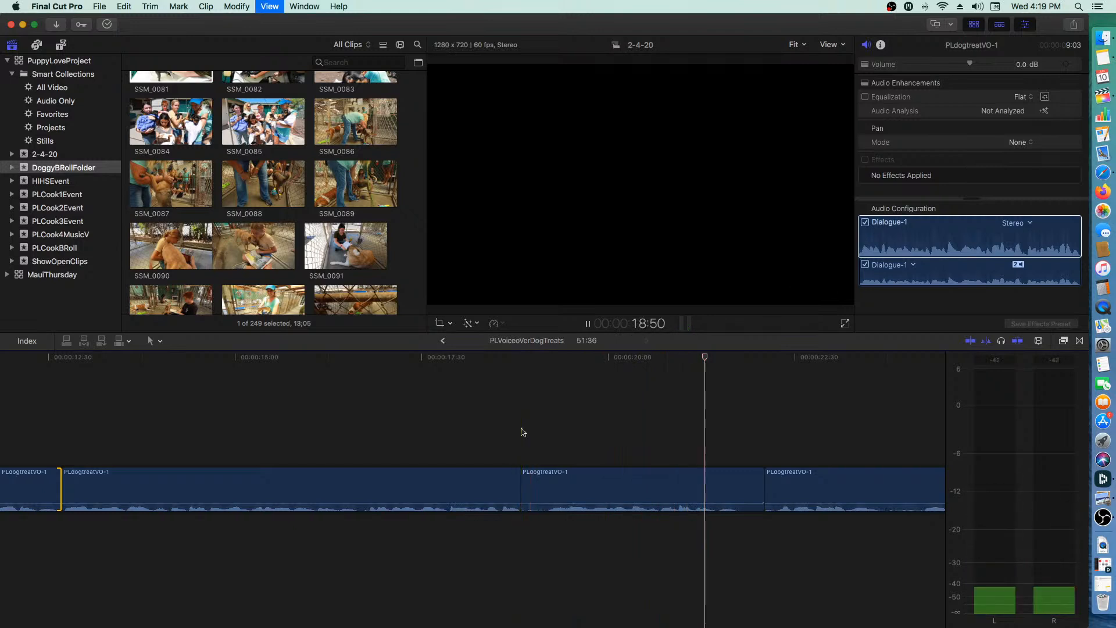
# - Trim the fourth voice-over clip's start to a duration of 3:04 and its end to 2:48, playing the joins in between
pyautogui.press('space')
pyautogui.moveTo(526, 485); pyautogui.dragTo(536, 487)
pyautogui.press('space')
pyautogui.hscroll(3, 547, 495)
pyautogui.hscroll(5, 555, 494)
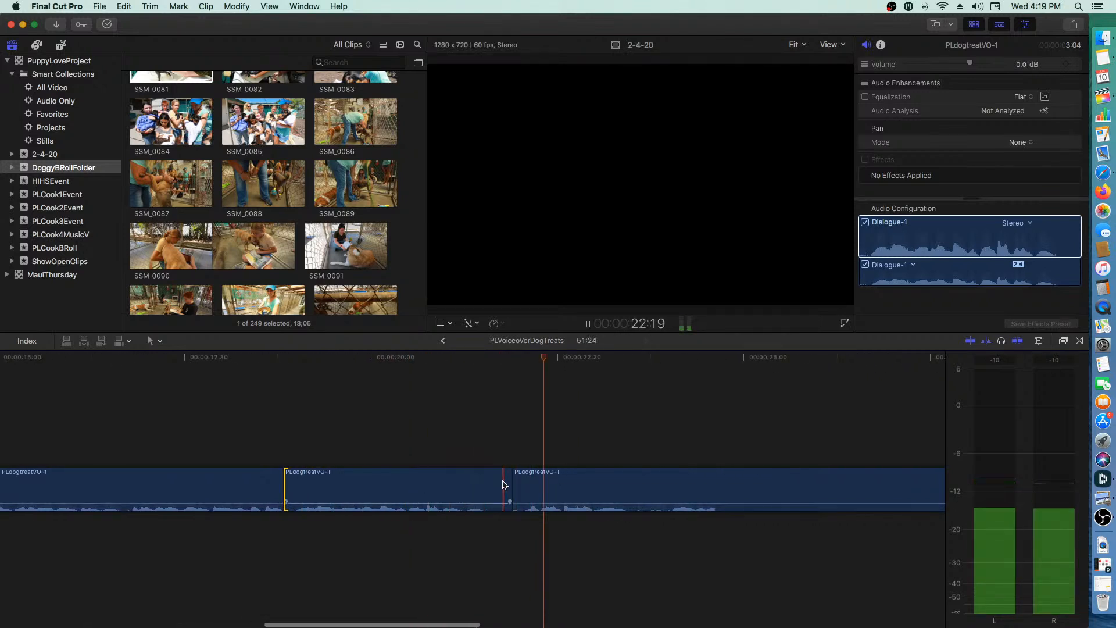
pyautogui.press('space')
pyautogui.moveTo(504, 478); pyautogui.dragTo(487, 484)
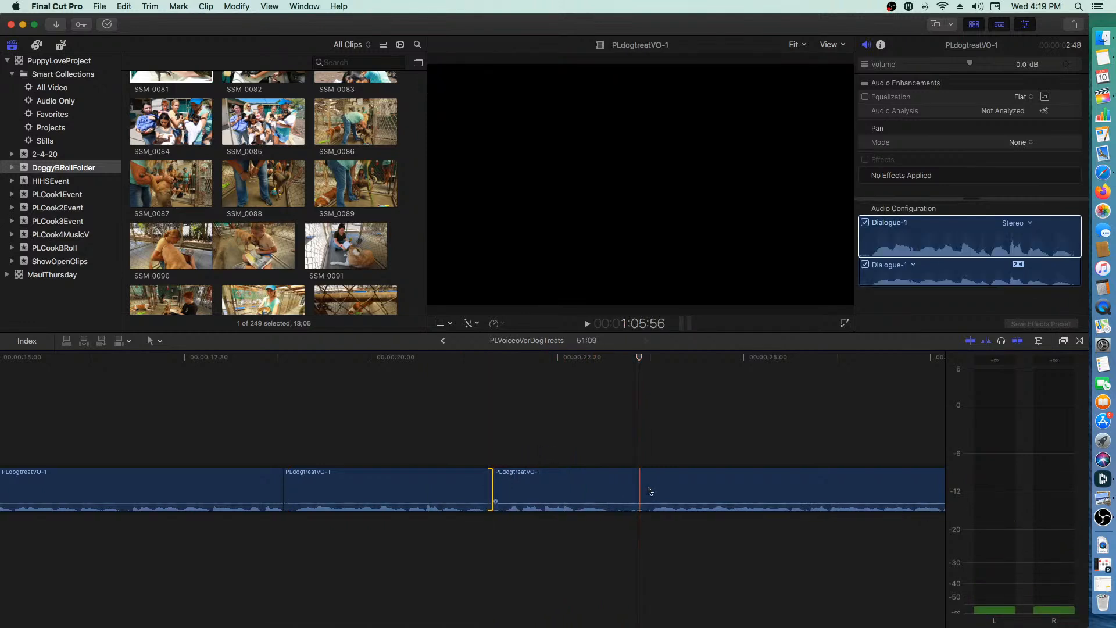
# - Play the fifth voice-over clip, blade it at about 23:25 and slightly further on, and delete the short piece between the cuts
pyautogui.press('space')
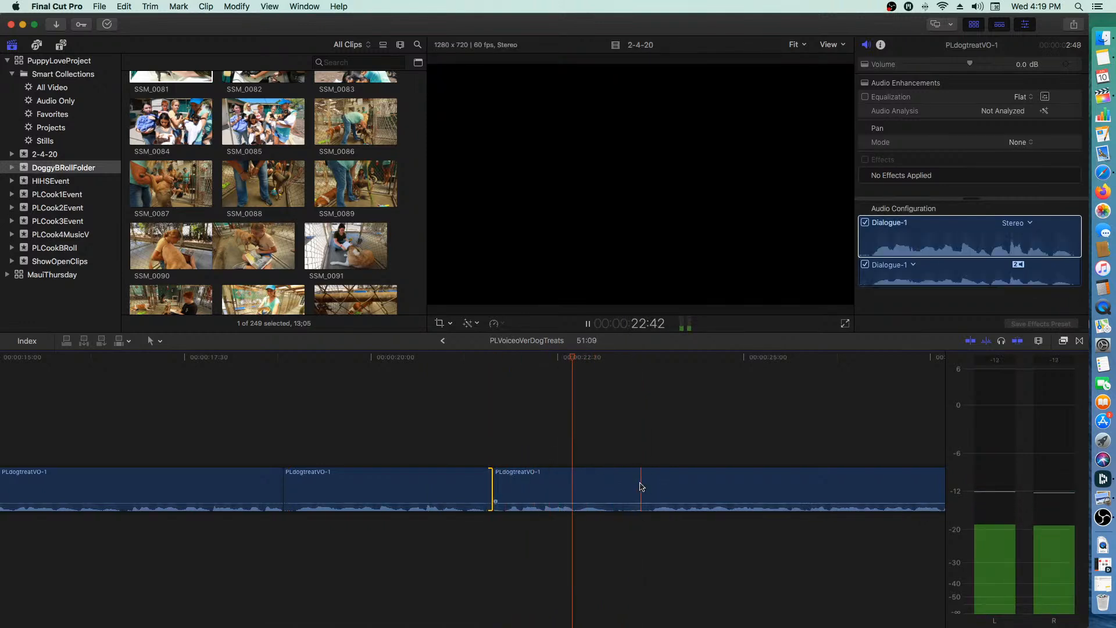
pyautogui.press('space')
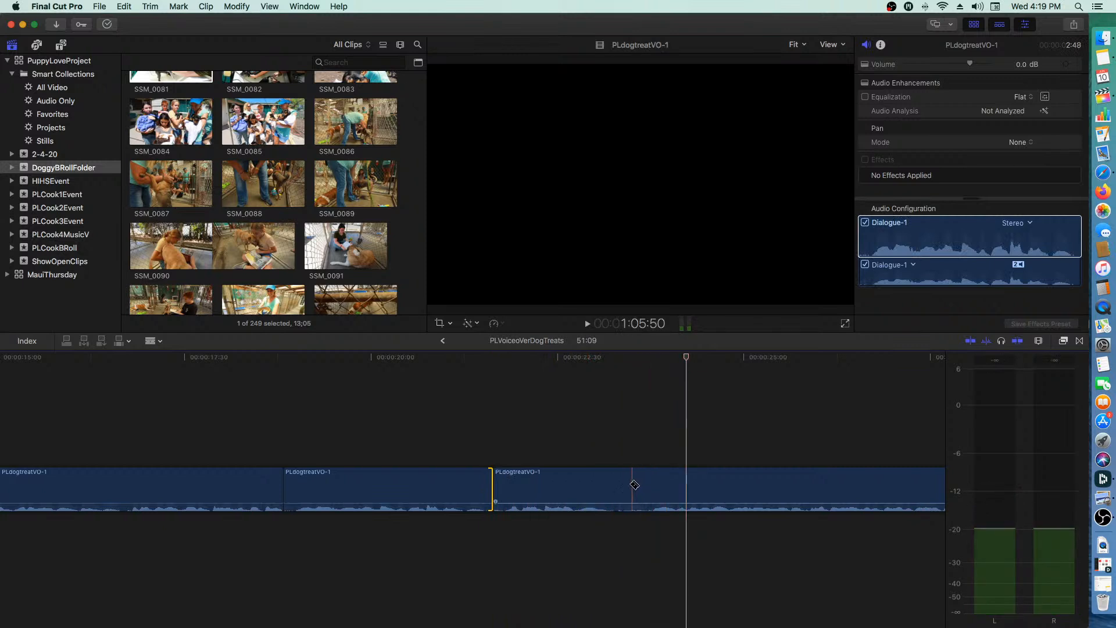
pyautogui.press('space')
pyautogui.press('space')
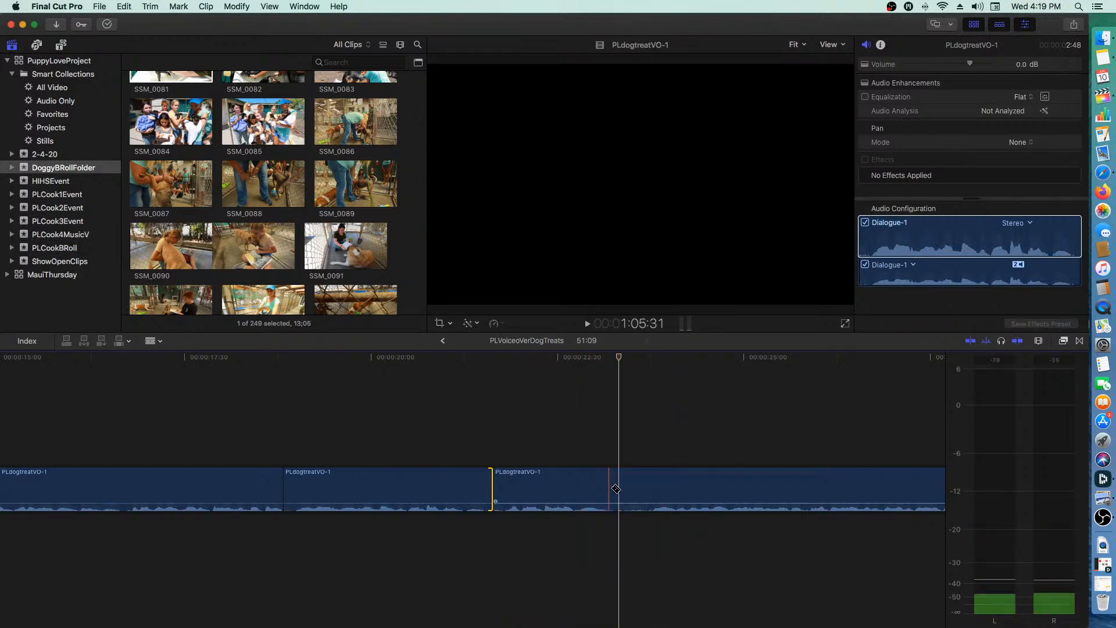
pyautogui.click(621, 488)
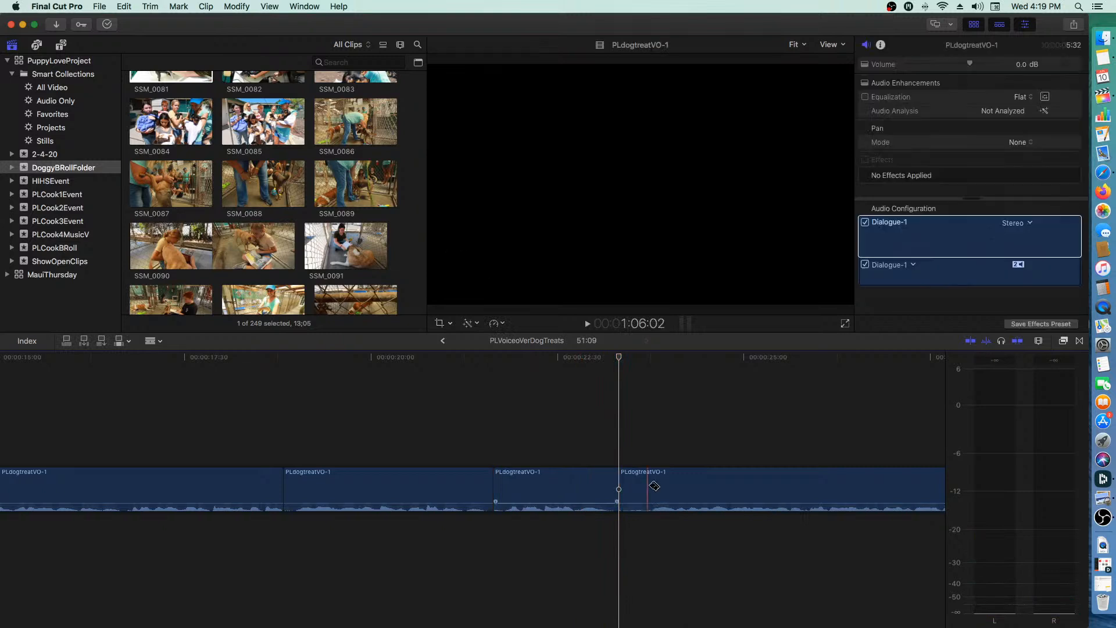
pyautogui.click(649, 488)
pyautogui.press('a')
pyautogui.click(636, 491)
pyautogui.press('Delete')
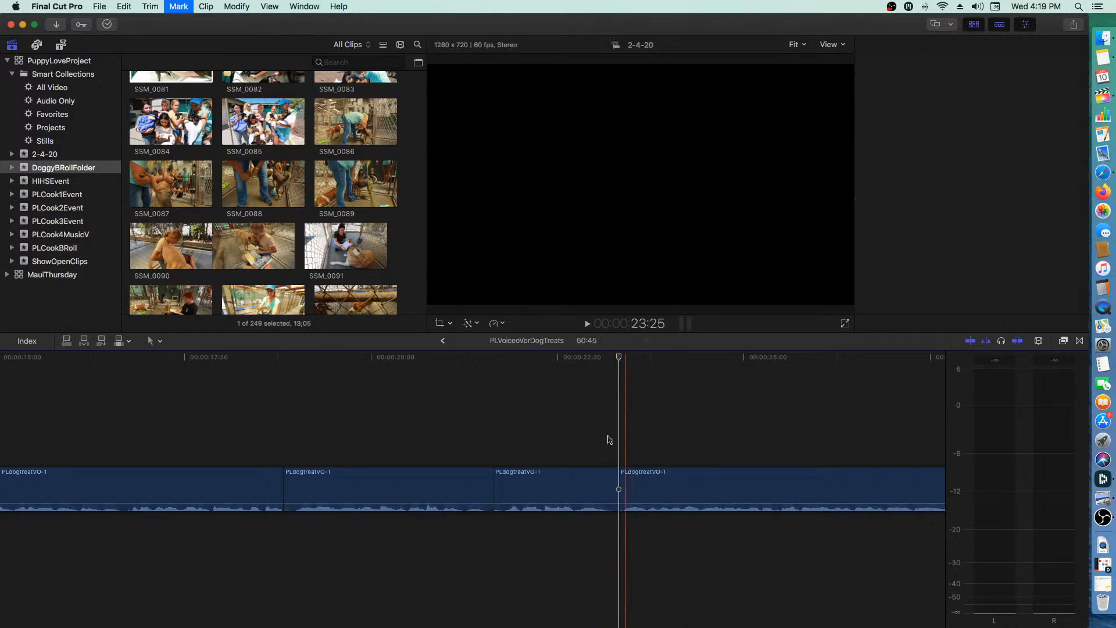
# - Tighten the join near 28 seconds by trimming the preceding clip's end to 4:46 and the following clip's start to 4:04
pyautogui.press('space')
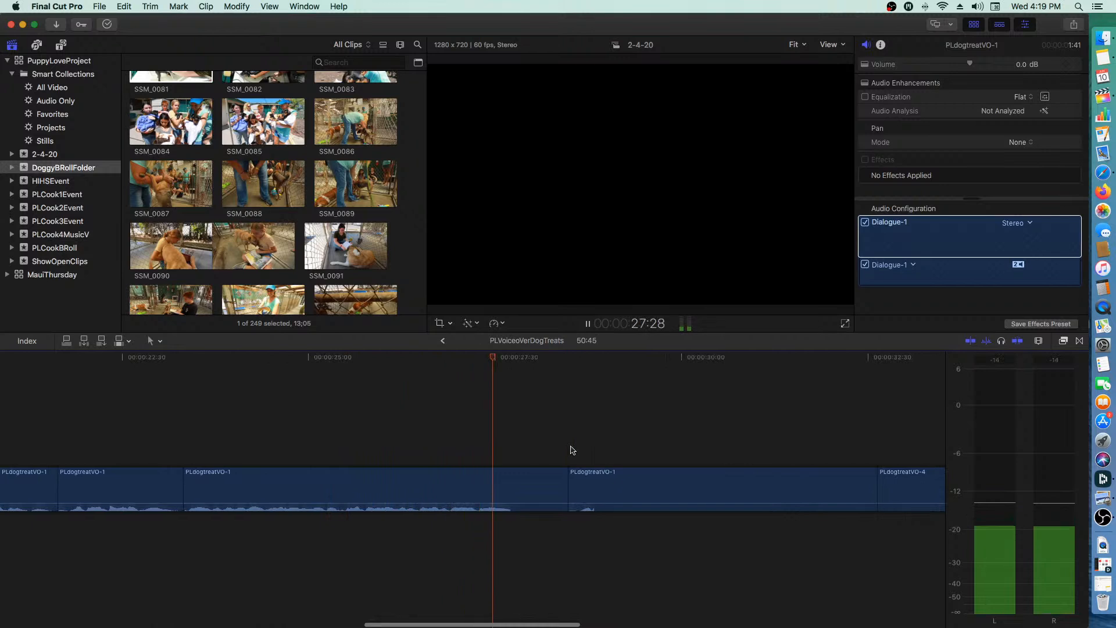
pyautogui.press('space')
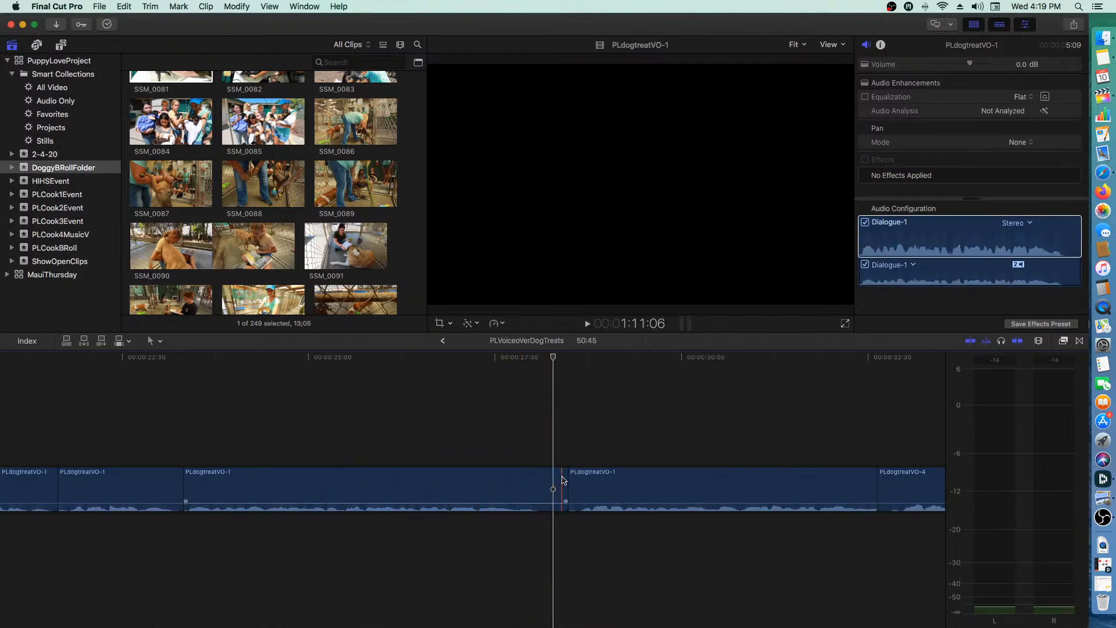
pyautogui.moveTo(561, 475)
pyautogui.mouseDown()
pyautogui.moveTo(536, 484)
pyautogui.moveTo(555, 481)
pyautogui.mouseUp()
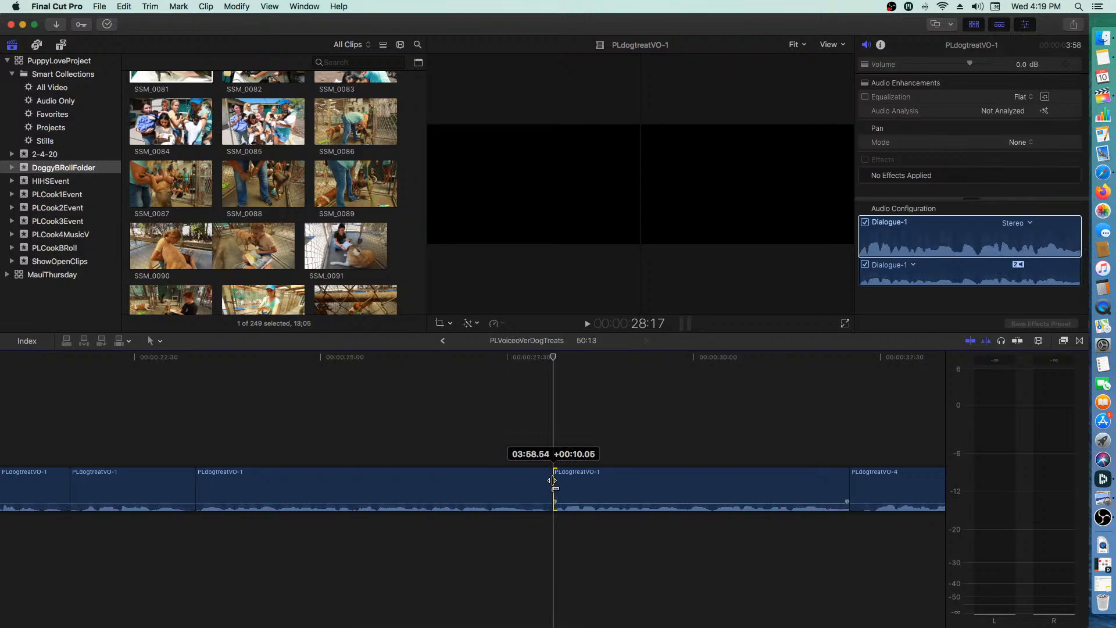
pyautogui.moveTo(552, 480); pyautogui.dragTo(550, 481)
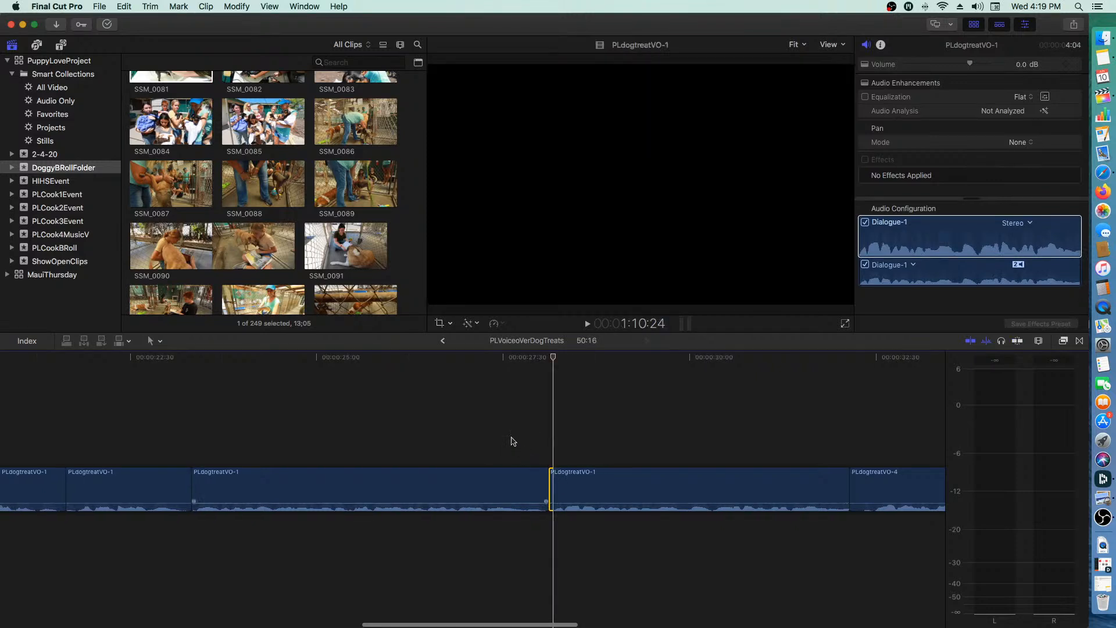
pyautogui.press('space')
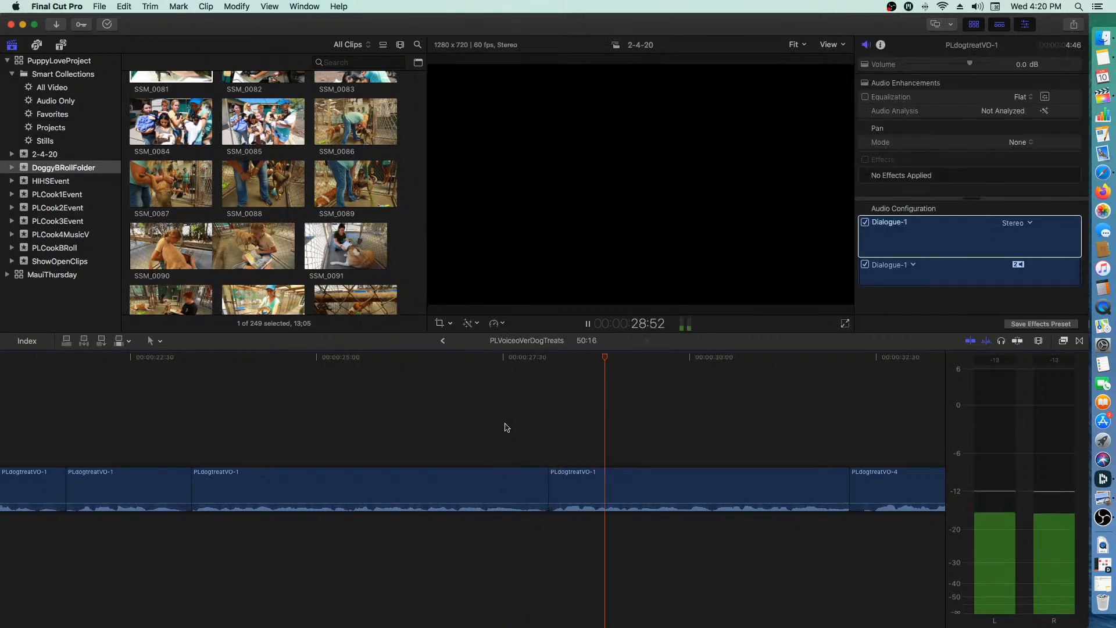
# - Trim the PLdogtreatVO-4 clip's start to a duration of 2:36 and its end to 2:26
pyautogui.hscroll(5, 505, 428)
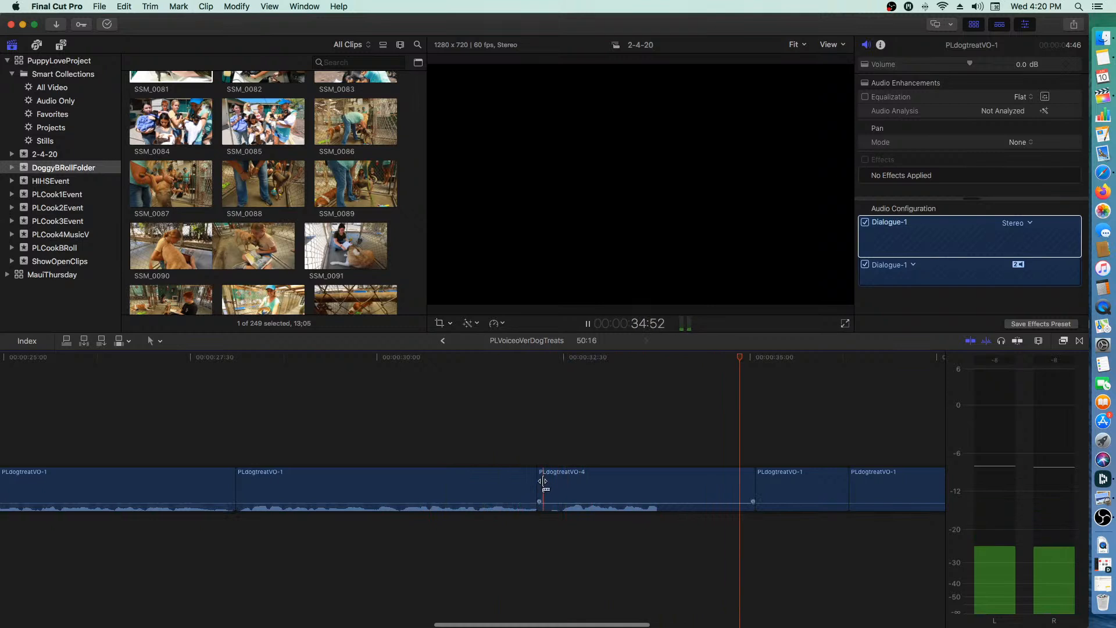
pyautogui.moveTo(546, 481); pyautogui.dragTo(567, 482)
pyautogui.press('space')
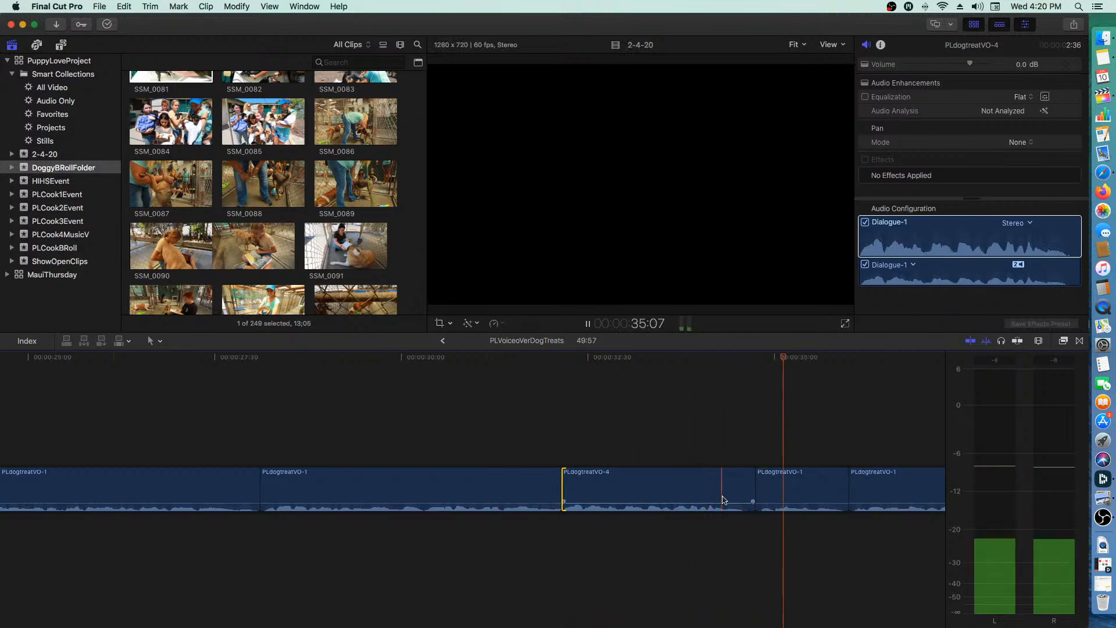
pyautogui.moveTo(750, 478); pyautogui.dragTo(749, 476)
pyautogui.press('space')
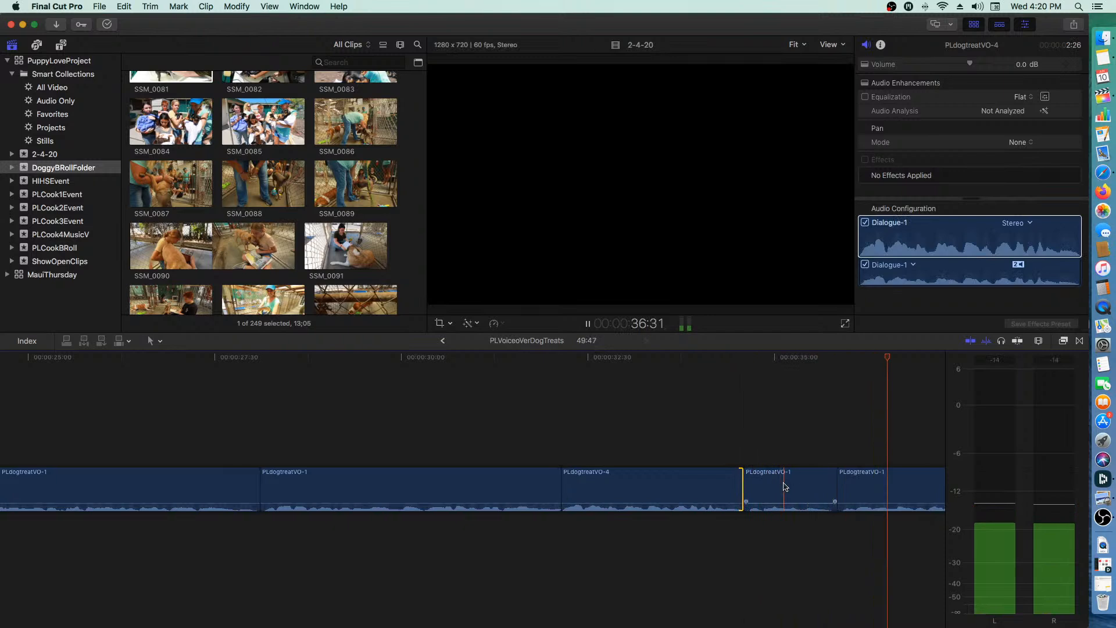
# - Play on past PLdogtreatVO-4 and delete the two PLdogtreatVO-1 clips directly after it
pyautogui.hscroll(4, 783, 485)
pyautogui.hscroll(6, 706, 476)
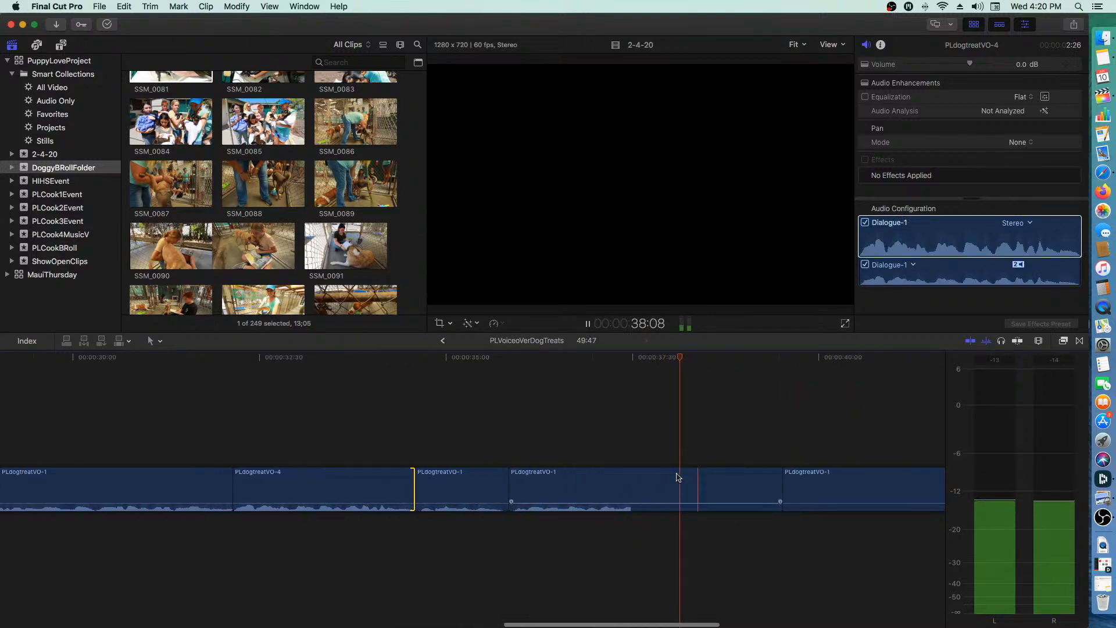
pyautogui.press('space')
pyautogui.moveTo(459, 455); pyautogui.dragTo(563, 495)
pyautogui.press('Delete')
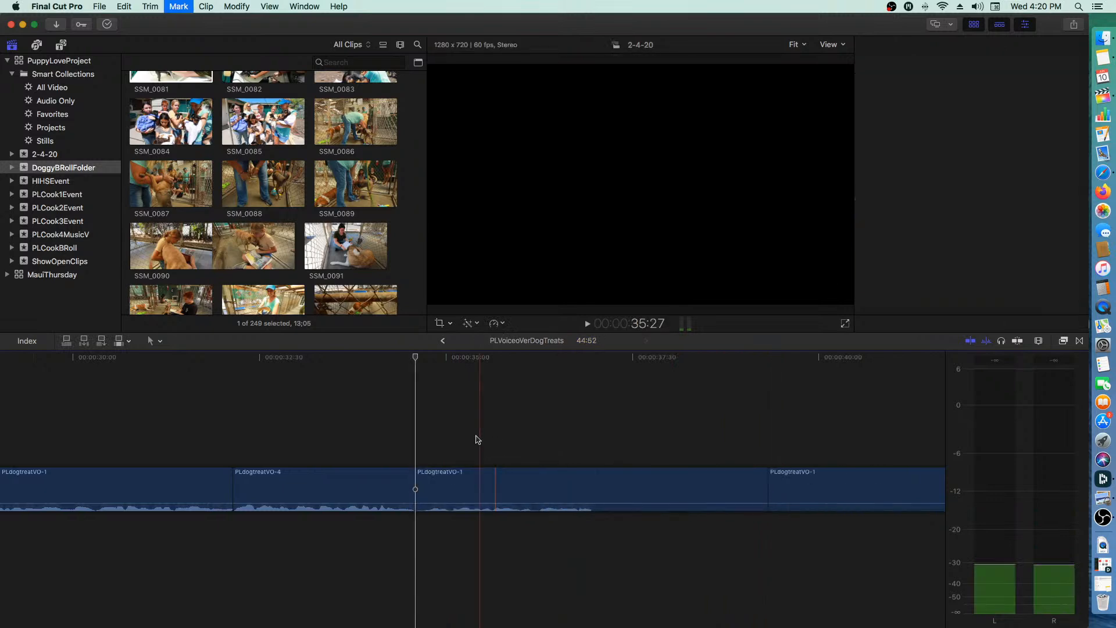
# - Play the remaining voice-over, then trim the last clip's start to a duration of 5:20 and its end to 5:01
pyautogui.press('space')
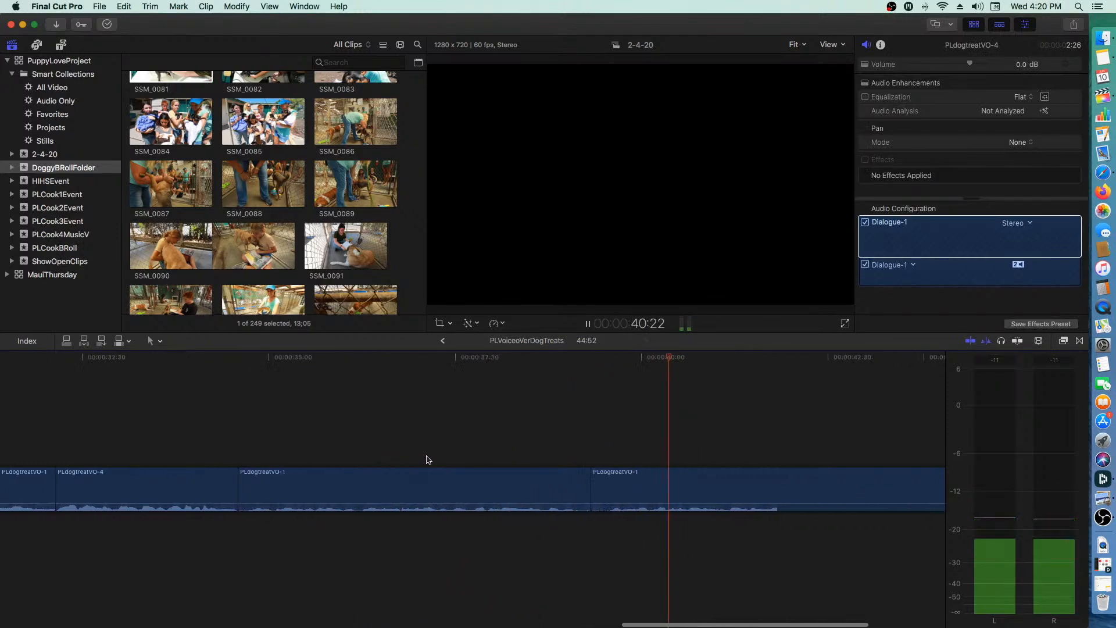
pyautogui.press('space')
pyautogui.moveTo(401, 476); pyautogui.dragTo(413, 476)
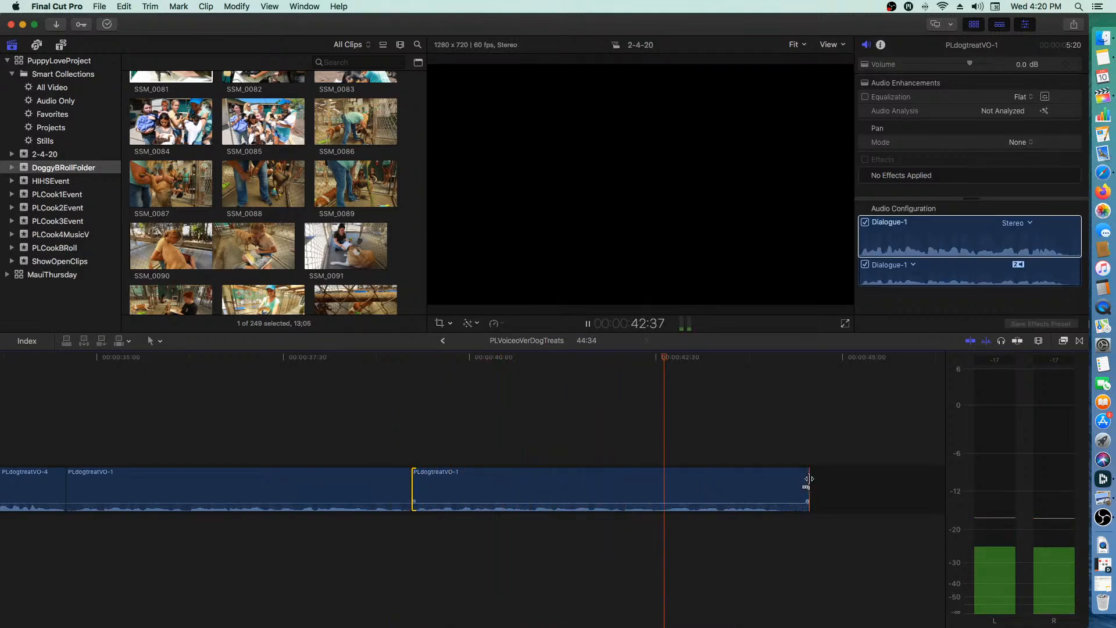
pyautogui.moveTo(808, 478); pyautogui.dragTo(783, 485)
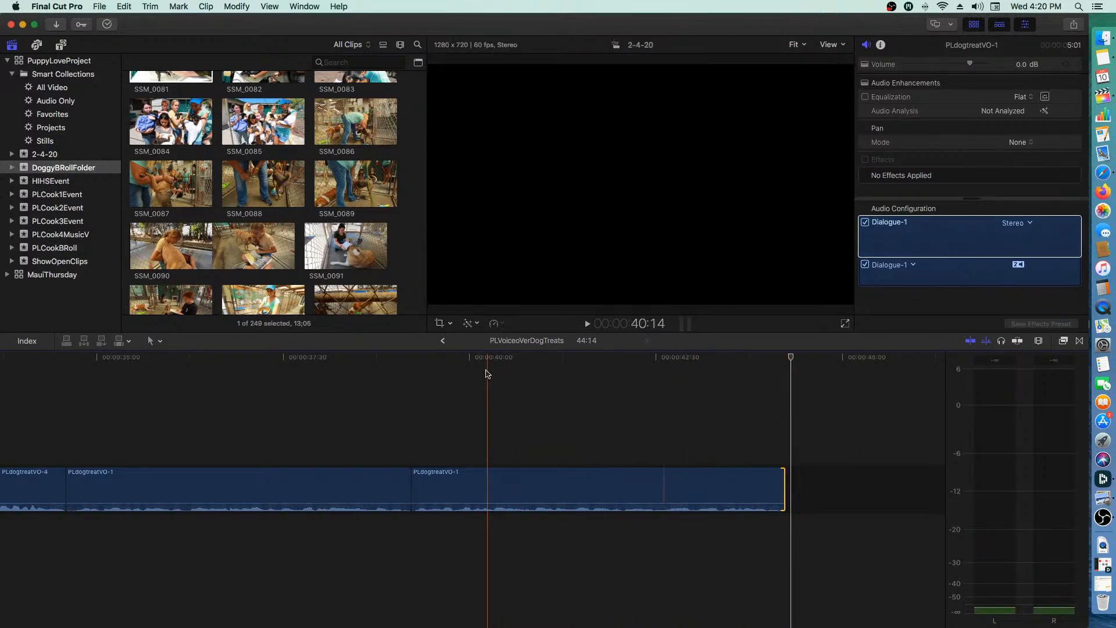
# - Return to the PLCook3Nest timeline, trim the PLVoiceoVerDogTreats clip's empty end to a duration of 44:51, and play from about 3:03
pyautogui.click(443, 343)
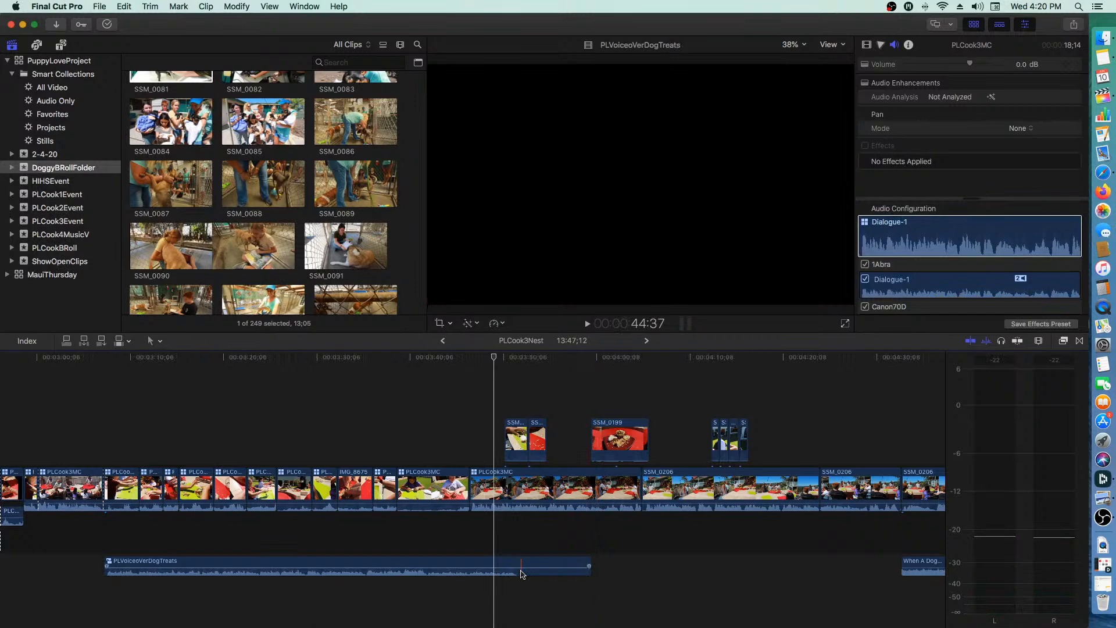
pyautogui.moveTo(591, 558); pyautogui.dragTo(522, 561)
pyautogui.click(64, 359)
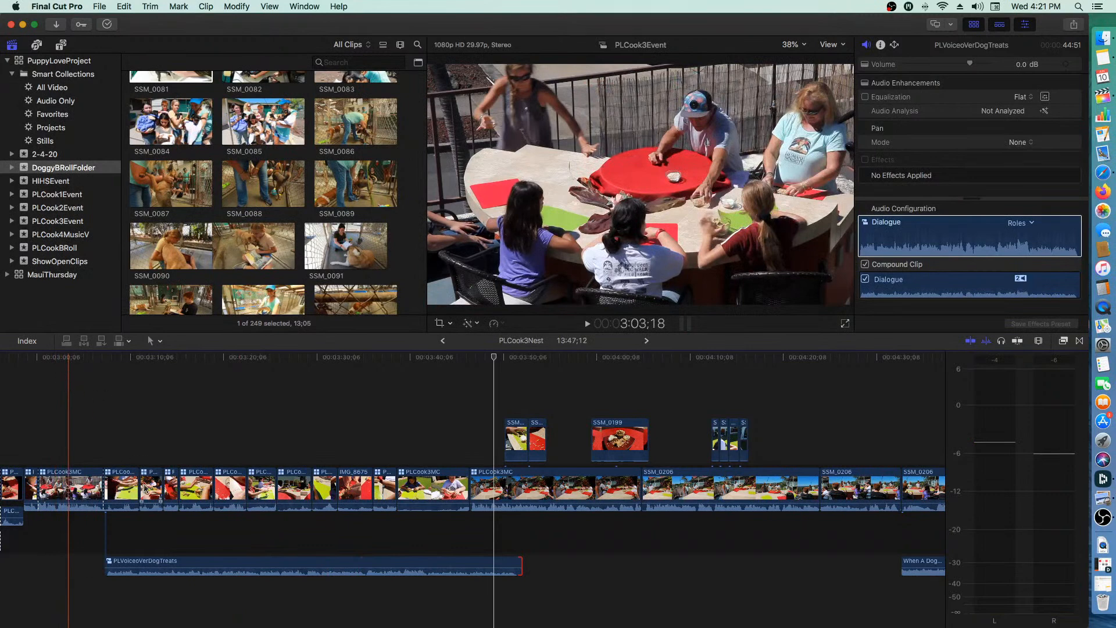
pyautogui.press('space')
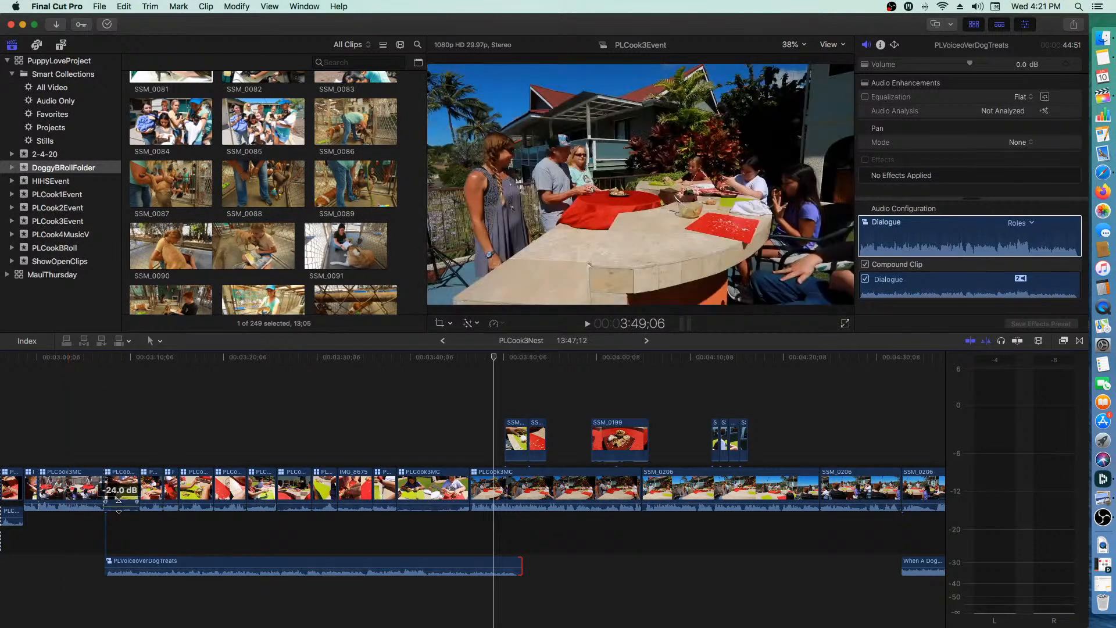
pyautogui.moveTo(116, 442); pyautogui.dragTo(455, 507)
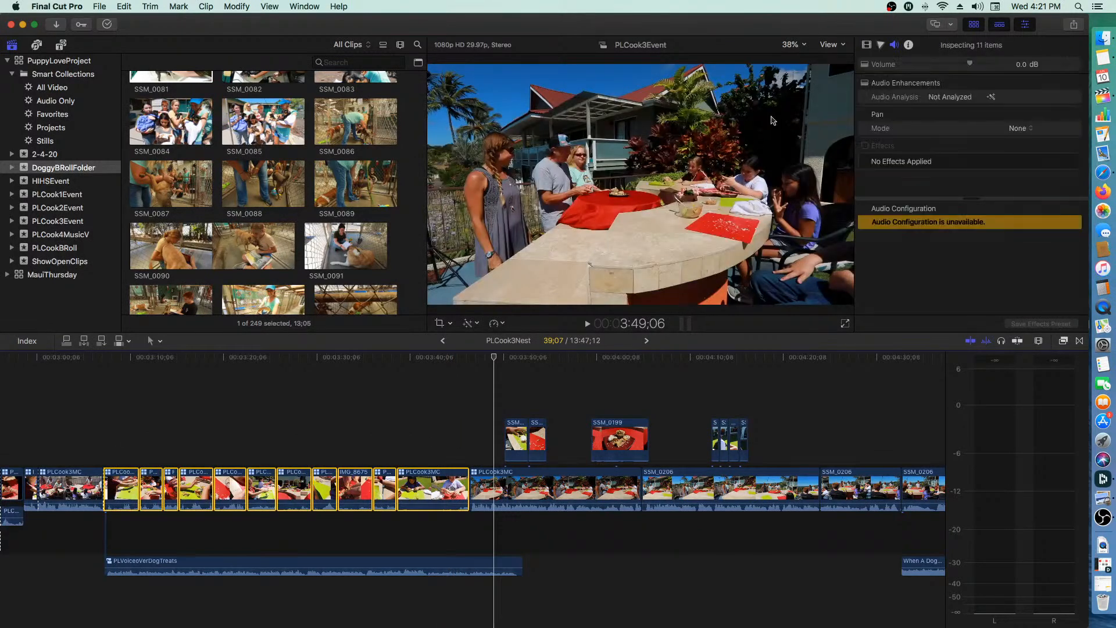
pyautogui.click(894, 45)
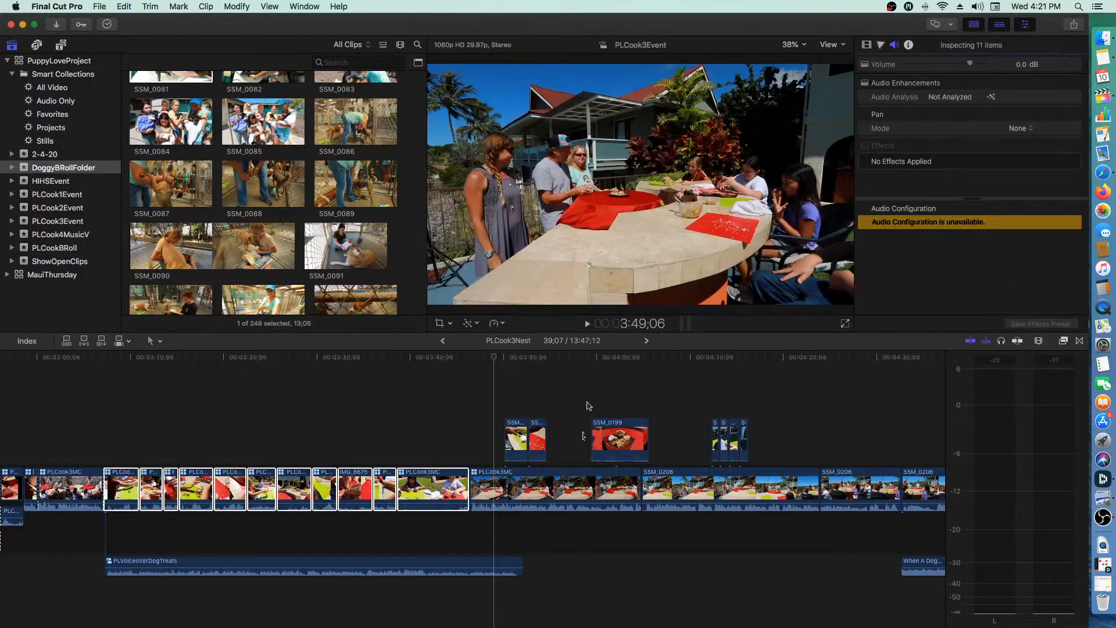
pyautogui.rightClick(440, 491)
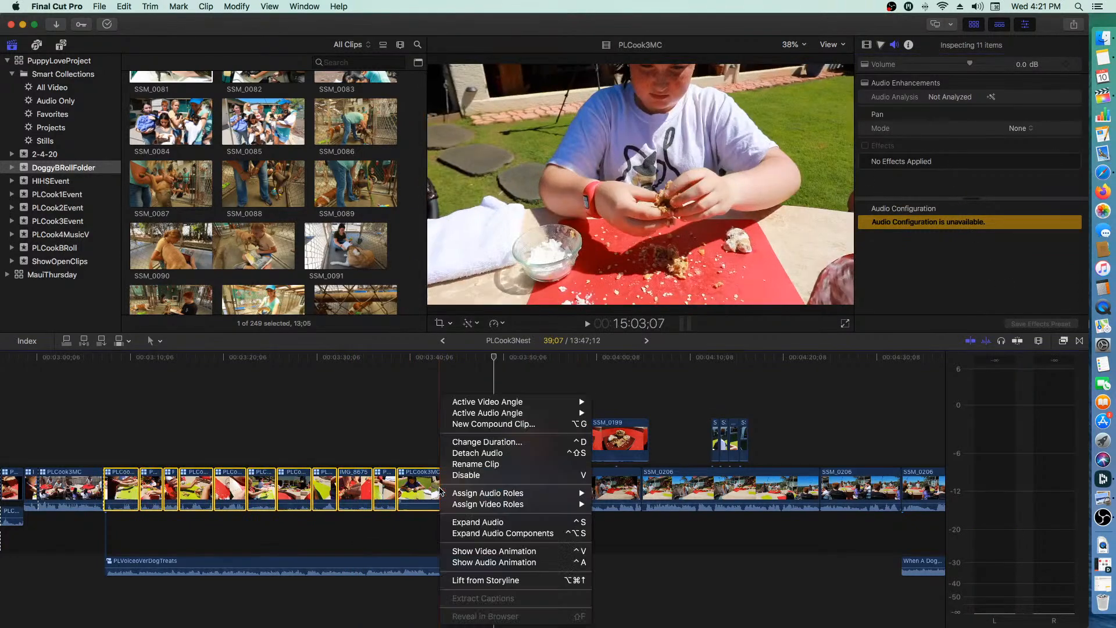
pyautogui.click(354, 427)
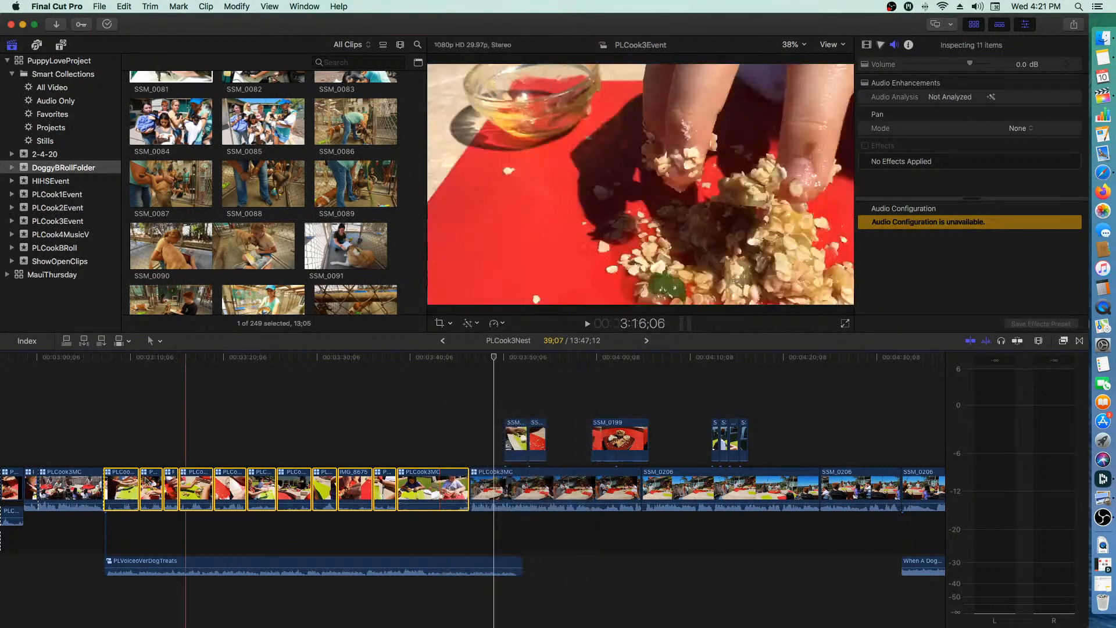
# - Lower the volume of the first PLCook3MC clip above the voice-over to -28 dB and play the passage
pyautogui.click(121, 447)
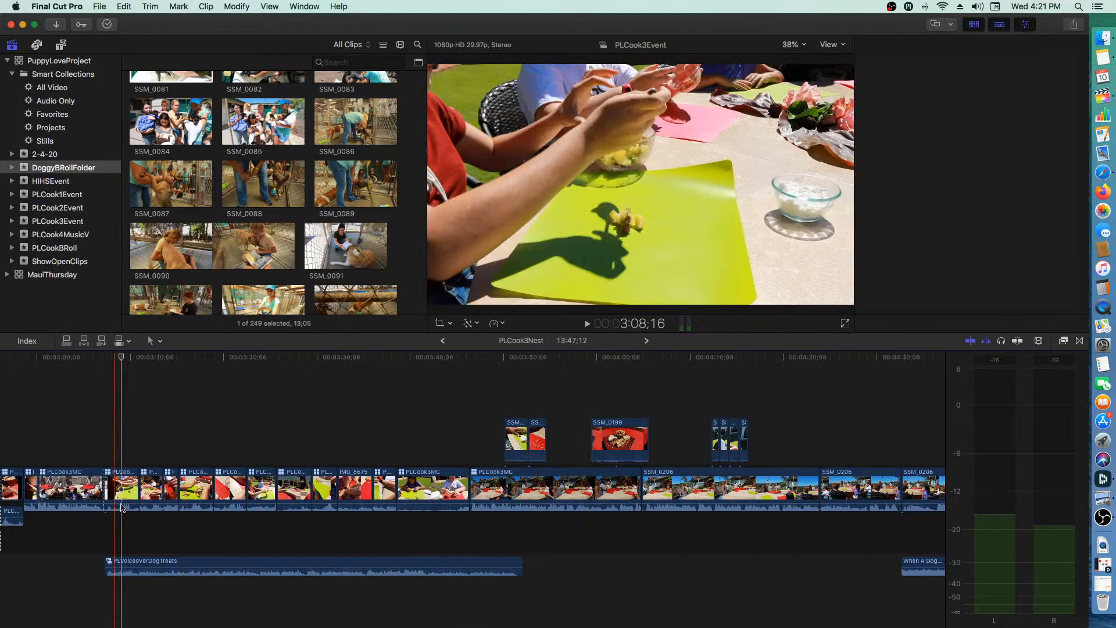
pyautogui.click(122, 503)
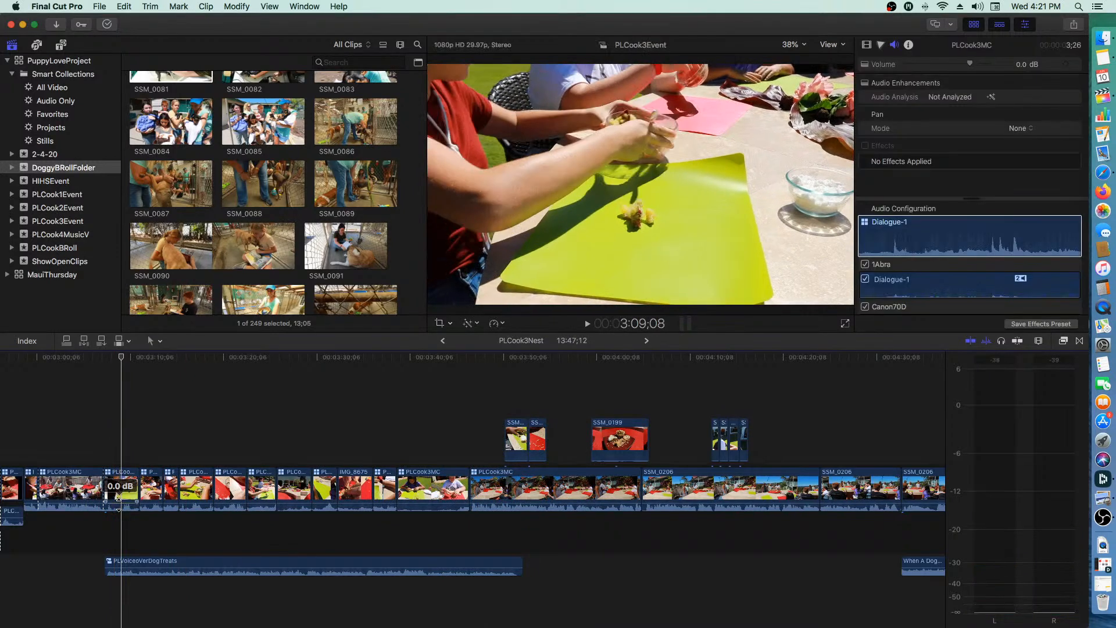
pyautogui.moveTo(119, 507); pyautogui.dragTo(120, 507)
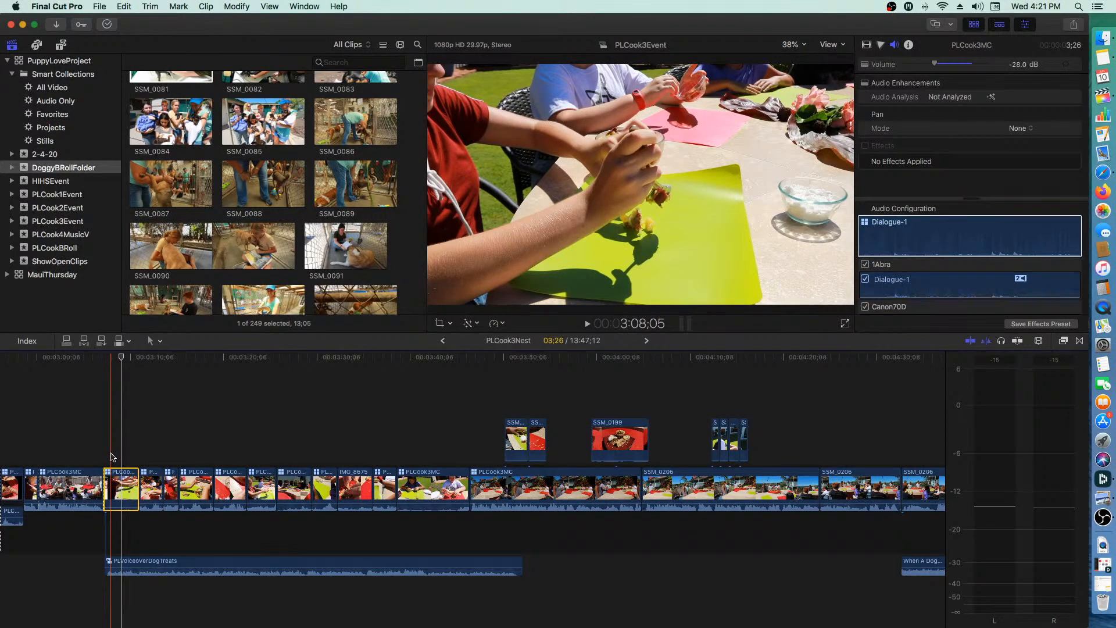
pyautogui.press('space')
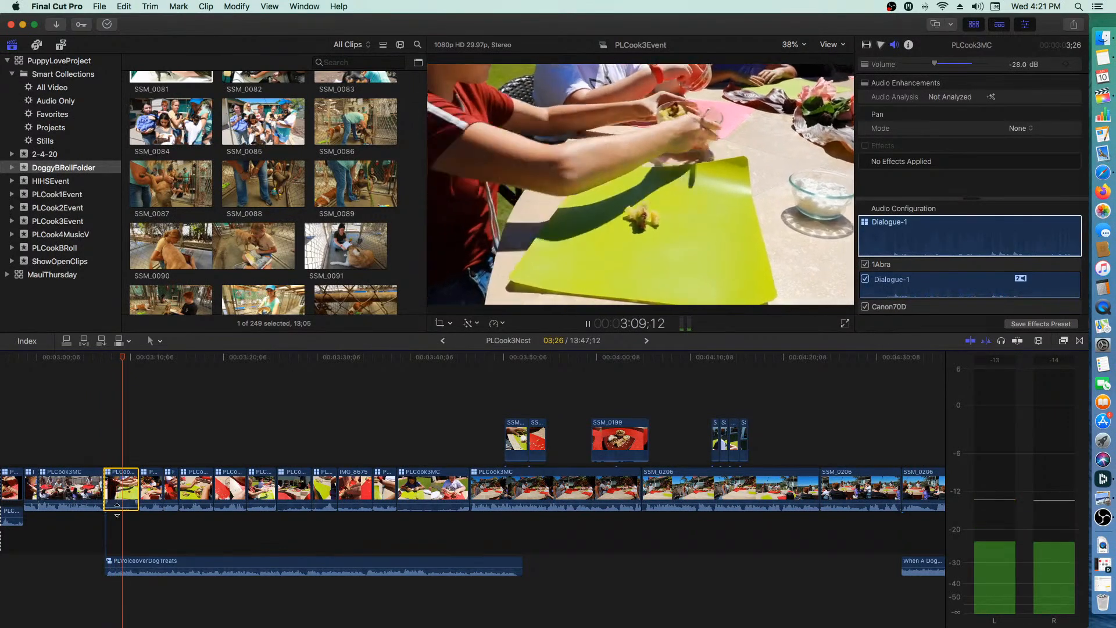
pyautogui.press('space')
# - Raise that first PLCook3MC clip's volume to -7 dB, then set it to -10 dB and play it against the voice-over
pyautogui.click(119, 501)
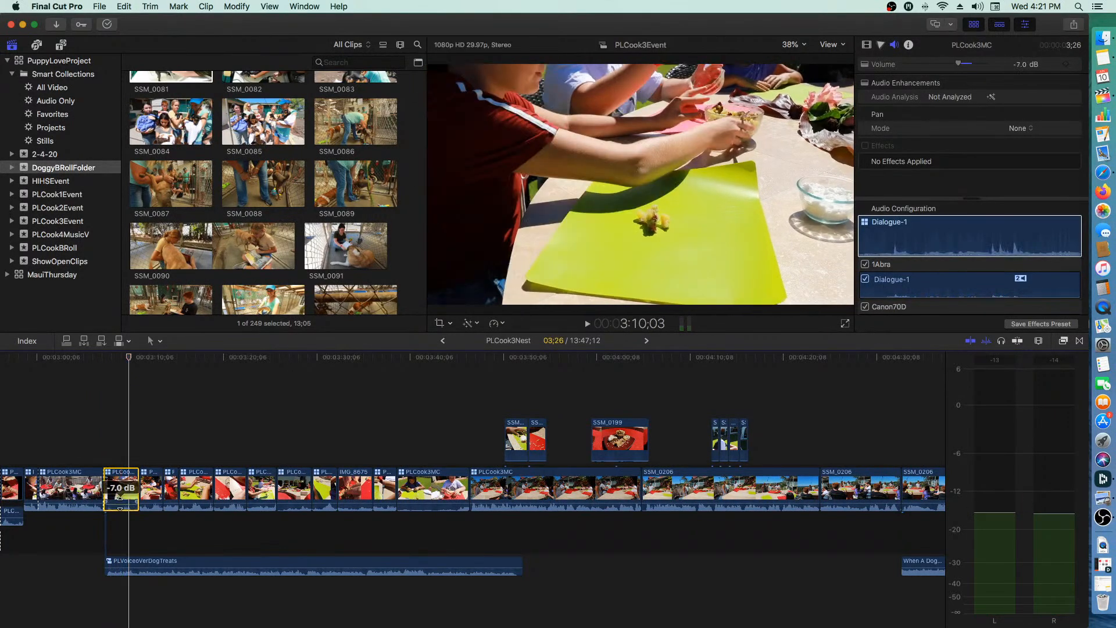
pyautogui.press('space')
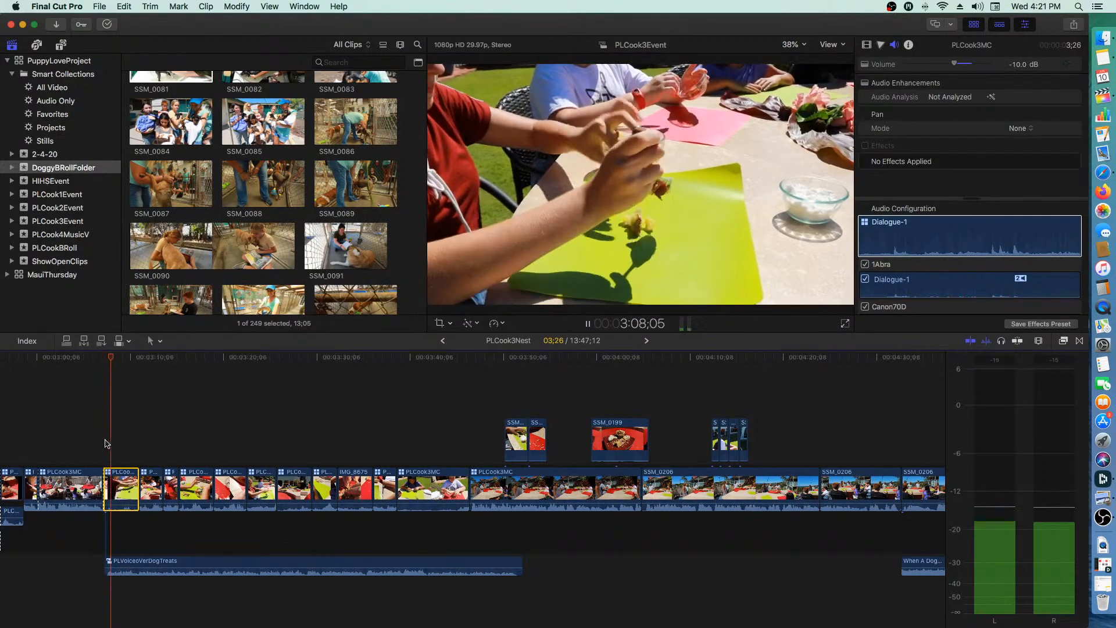
pyautogui.press('space')
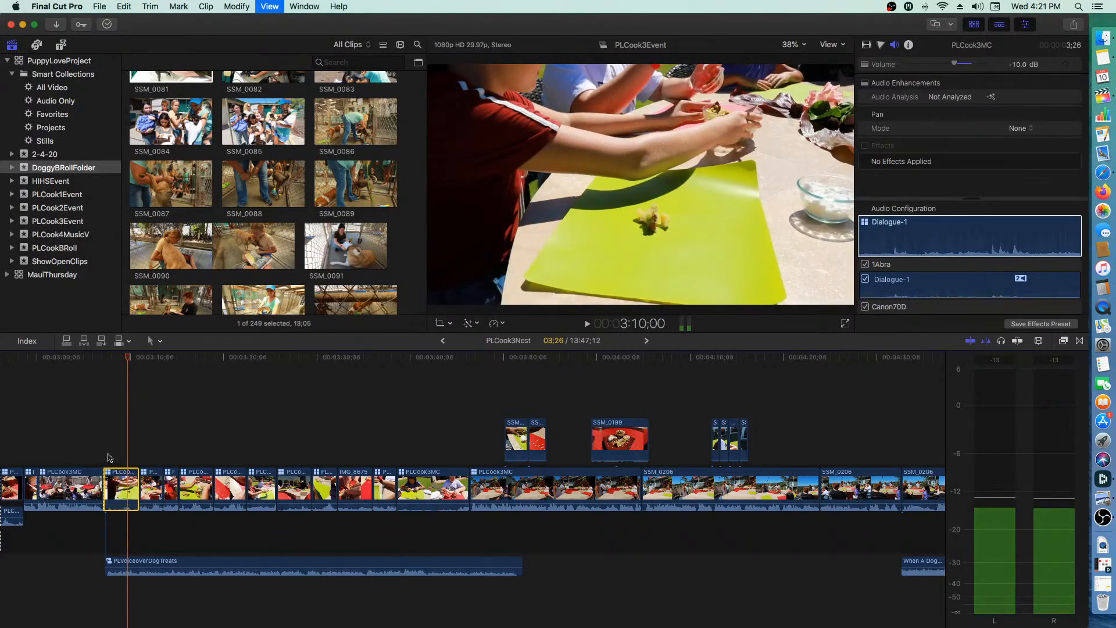
pyautogui.click(112, 548)
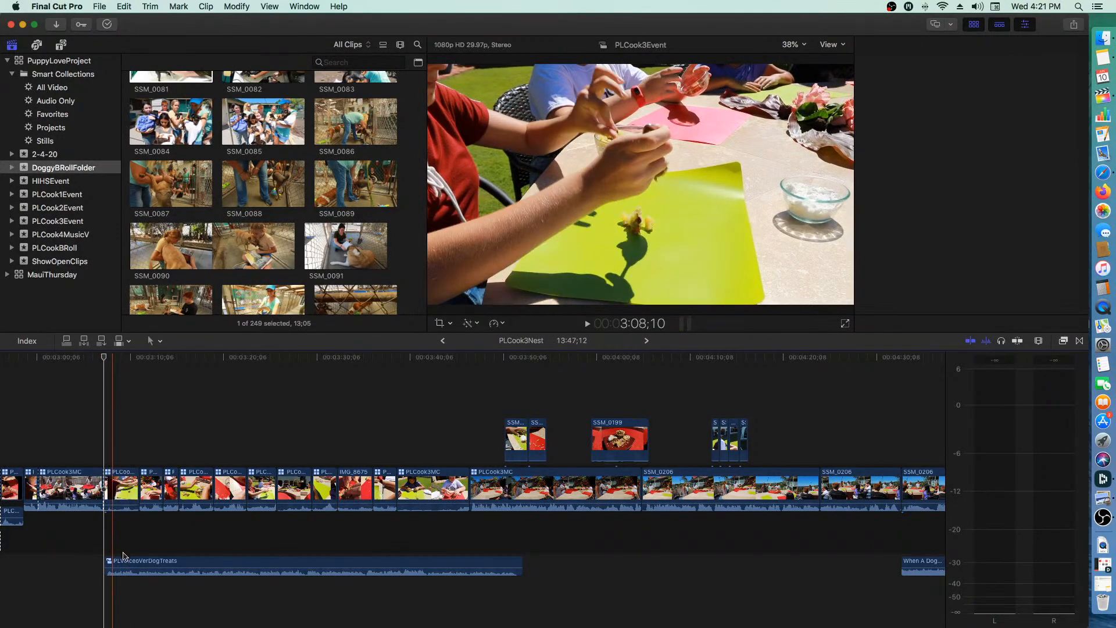
pyautogui.moveTo(121, 504)
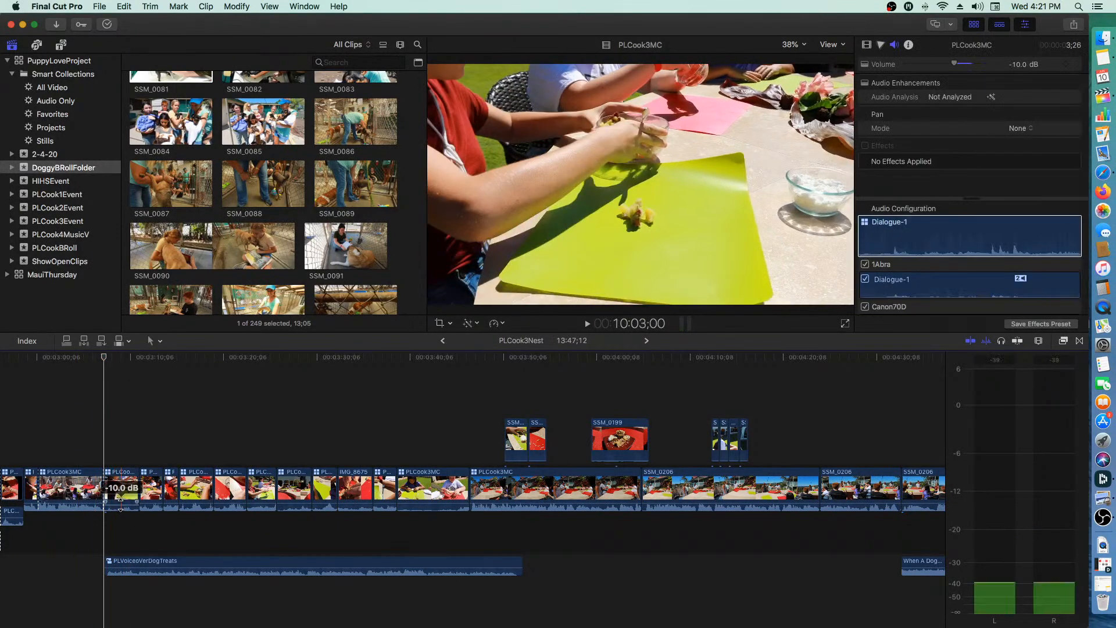
pyautogui.press('space')
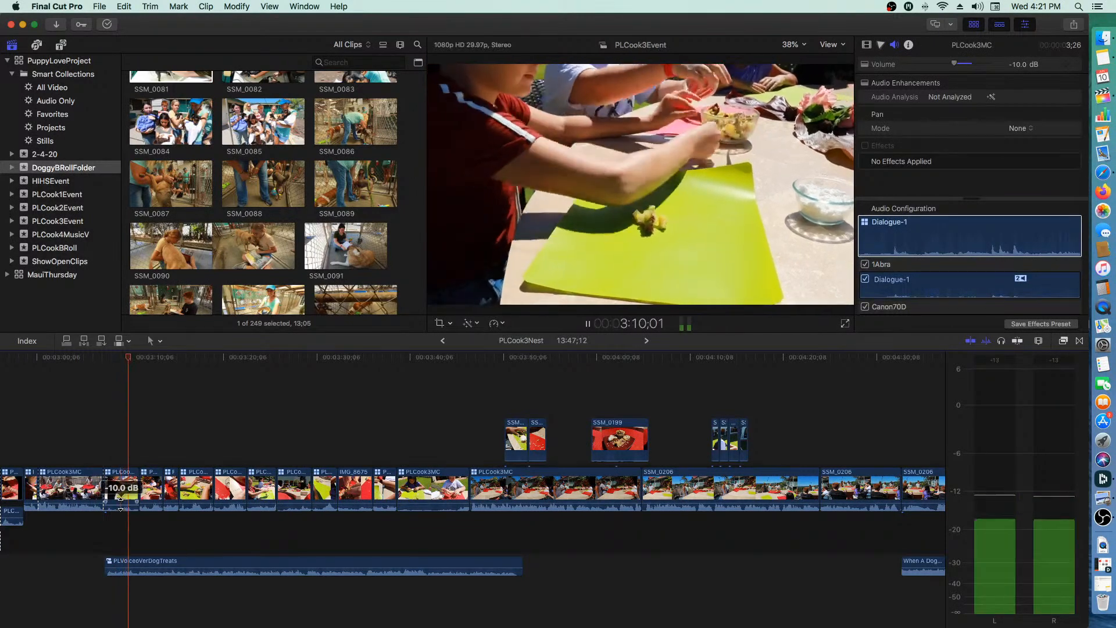
# - Lower the same PLCook3MC clip's volume to -15 dB and play it with the voice-over into the following clips
pyautogui.moveTo(120, 500); pyautogui.dragTo(119, 508)
pyautogui.click(103, 446)
pyautogui.moveTo(116, 501); pyautogui.dragTo(116, 505)
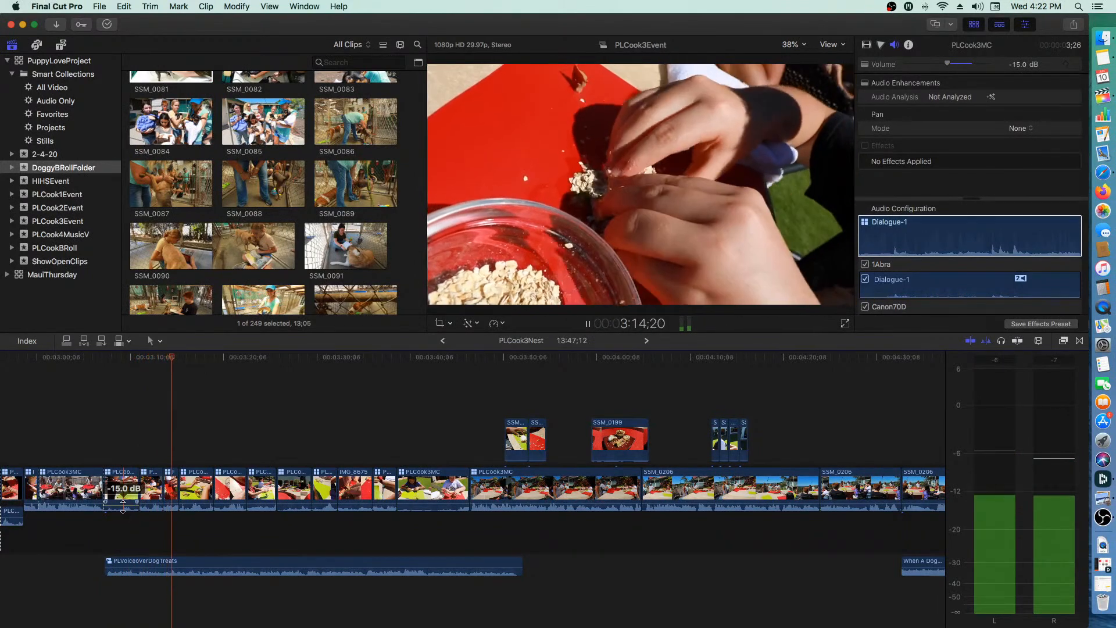
pyautogui.press('space')
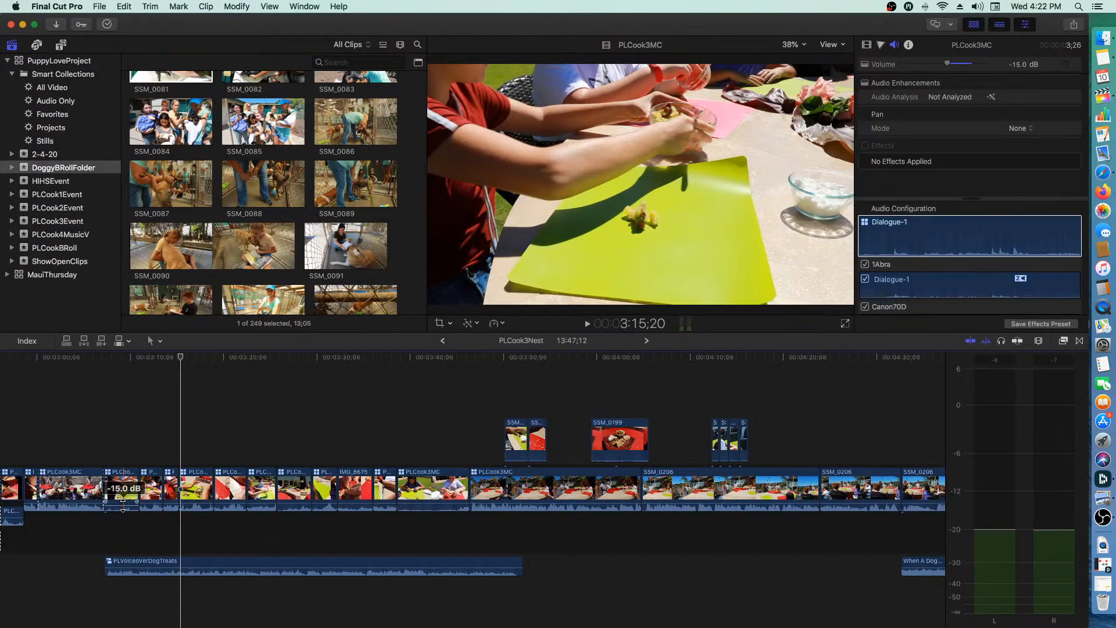
# - Set the first PLCook3MC clip's volume to -17 dB, replay the passage, and fine-tune the volume to -18 dB
pyautogui.moveTo(122, 505); pyautogui.dragTo(121, 509)
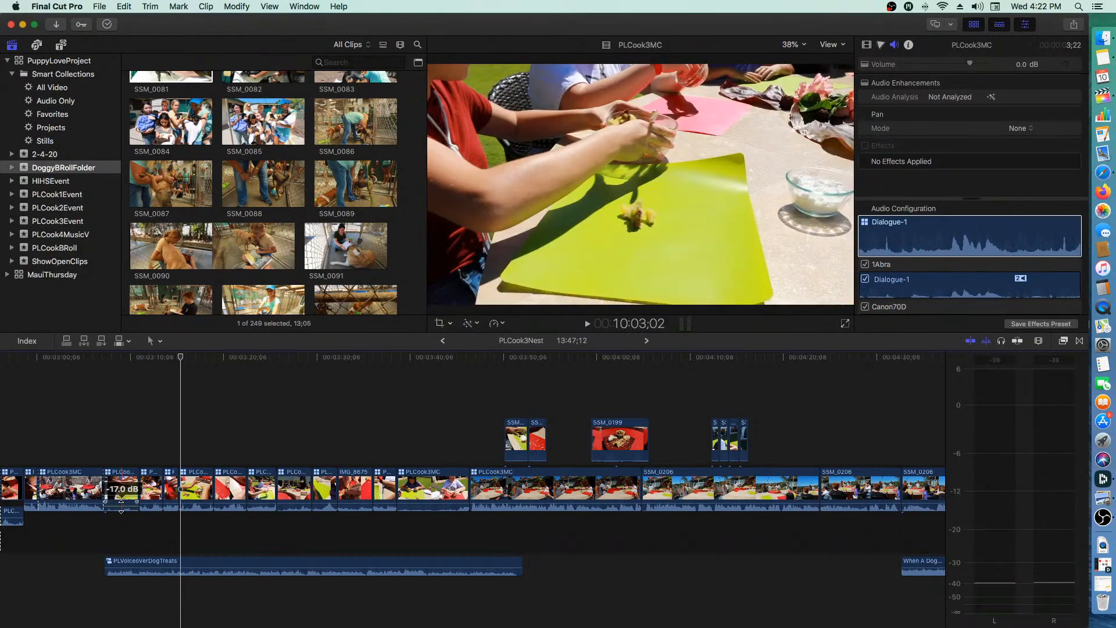
pyautogui.click(114, 445)
pyautogui.press('space')
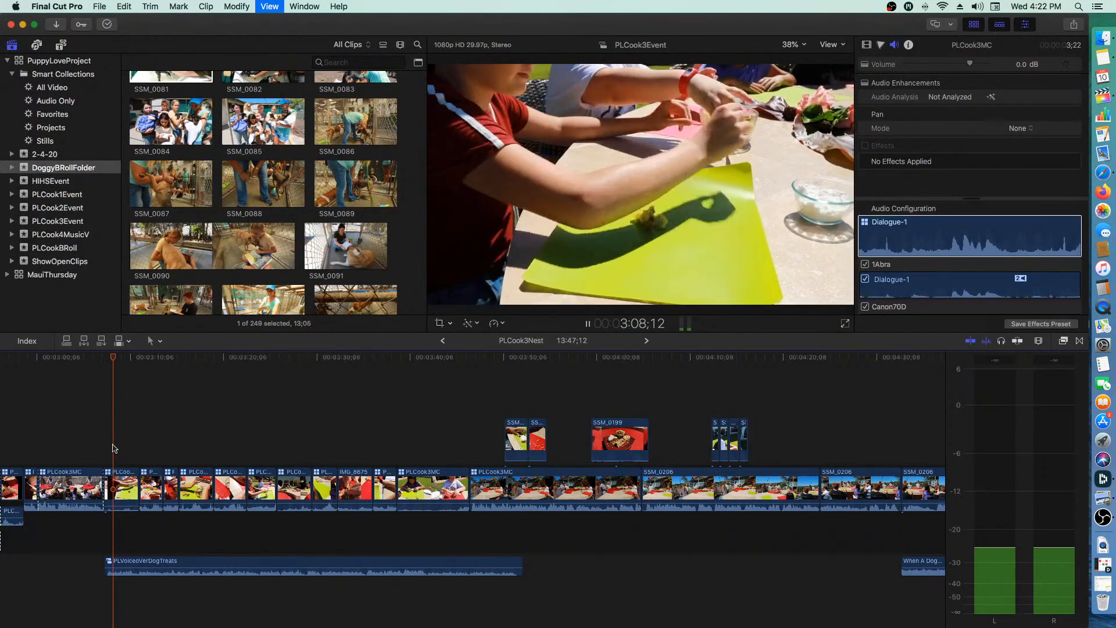
pyautogui.press('space')
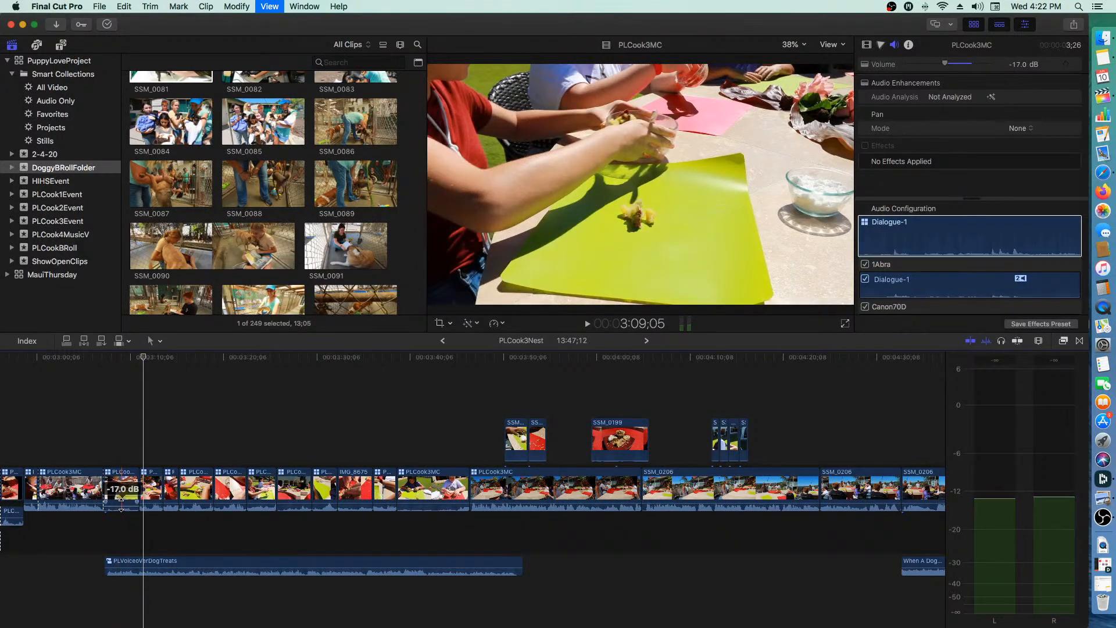
pyautogui.moveTo(120, 504); pyautogui.dragTo(122, 506)
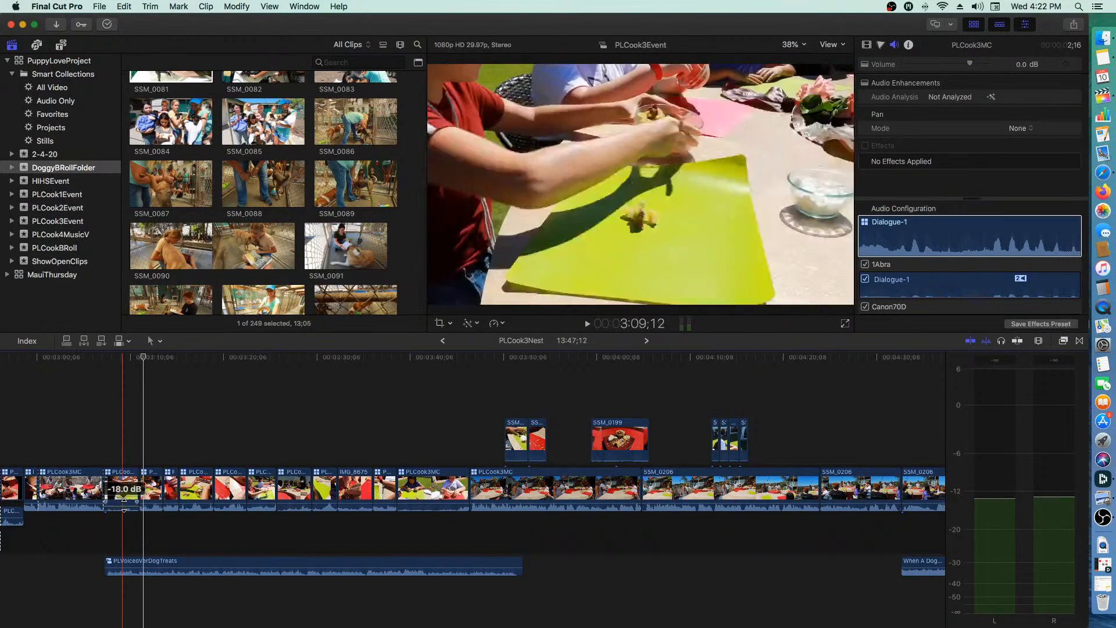
# - Copy the adjusted PLCook3MC clip, paste only its volume attribute onto the ten clips after it, and play the section through to about 3:49
pyautogui.click(123, 490)
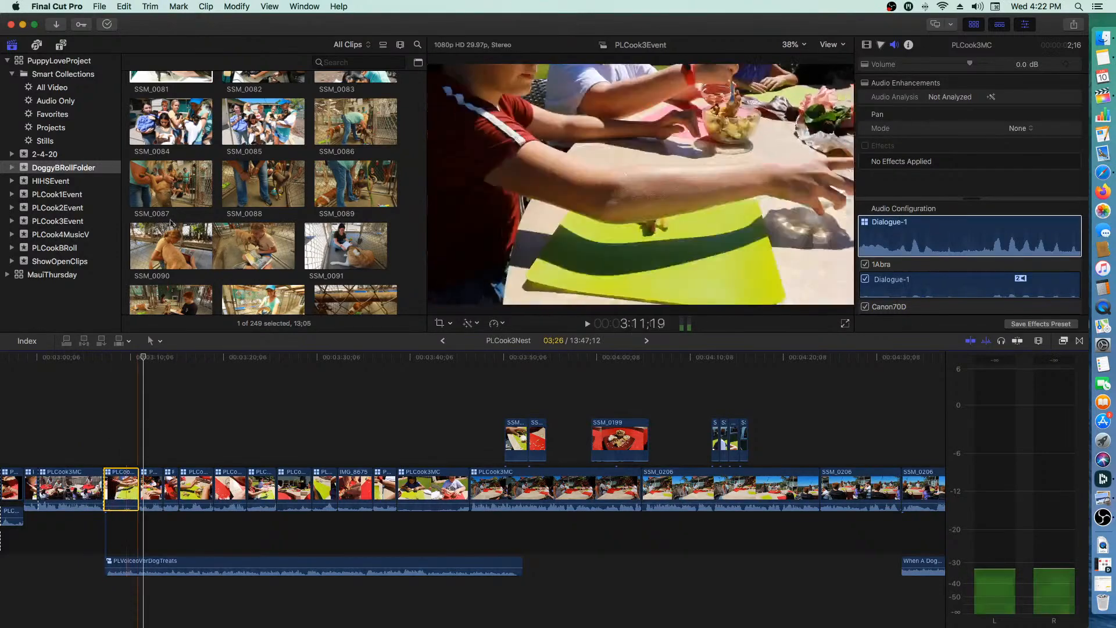
pyautogui.click(125, 6)
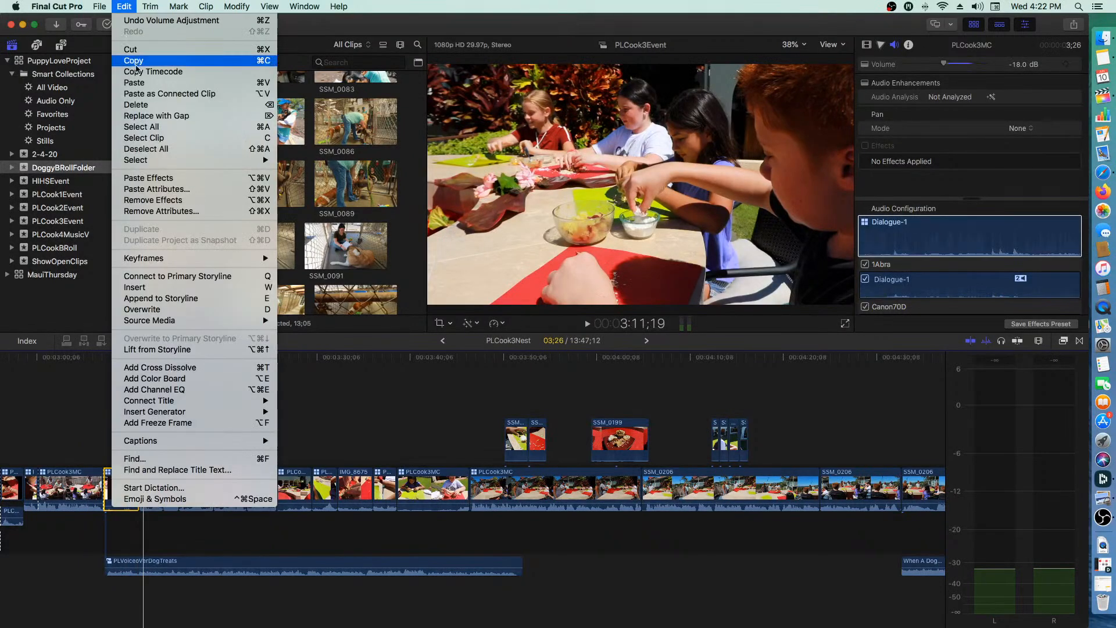
pyautogui.click(135, 65)
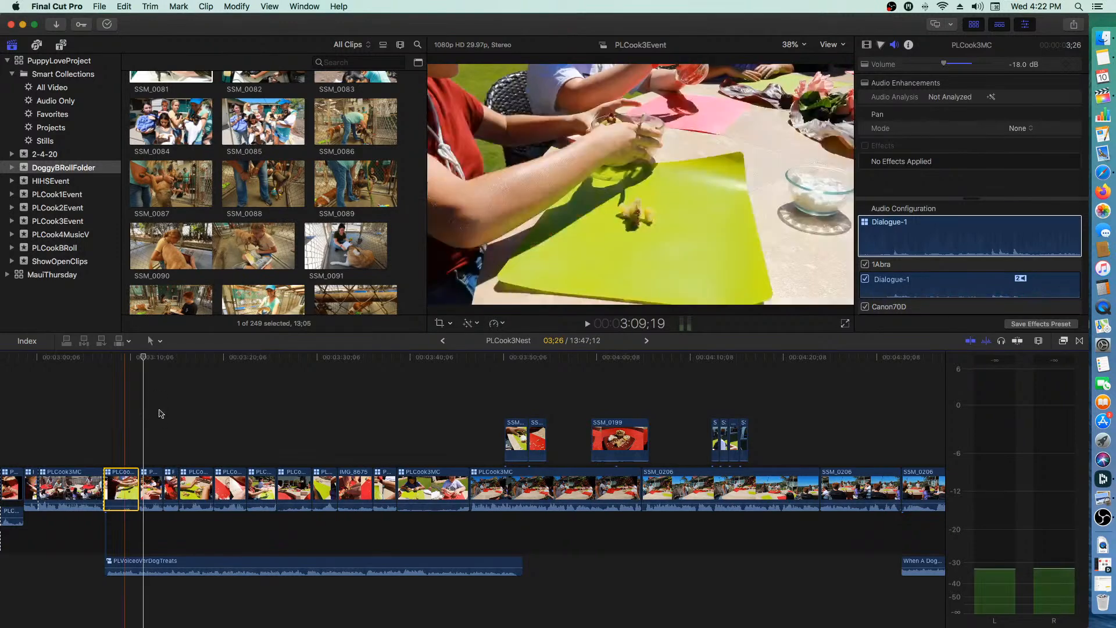
pyautogui.click(200, 455)
pyautogui.moveTo(148, 456); pyautogui.dragTo(472, 488)
pyautogui.click(125, 7)
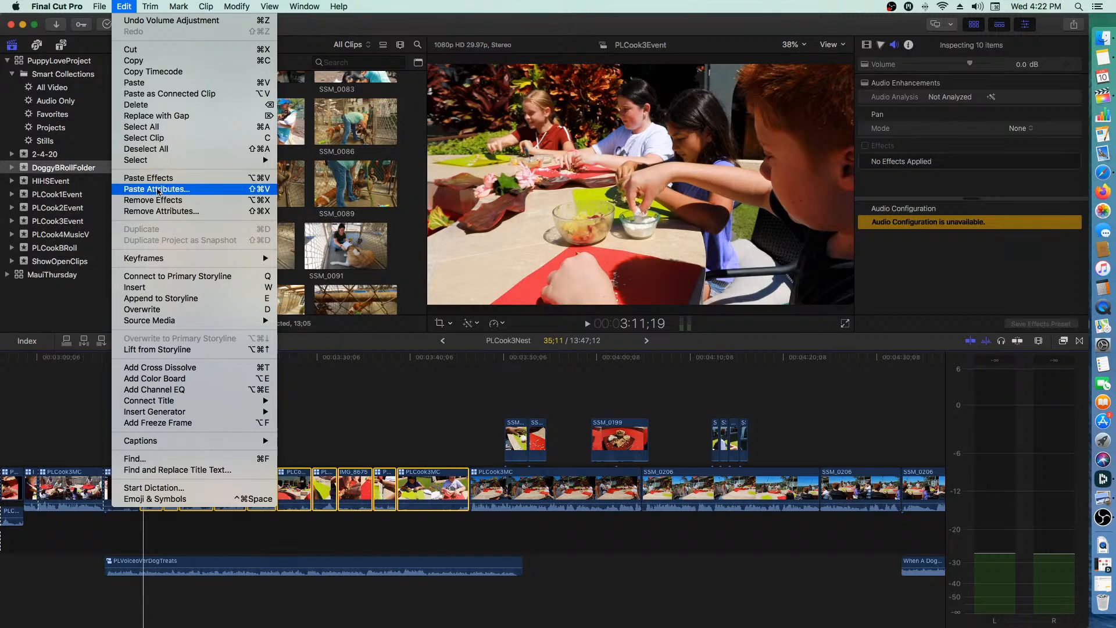
pyautogui.click(158, 192)
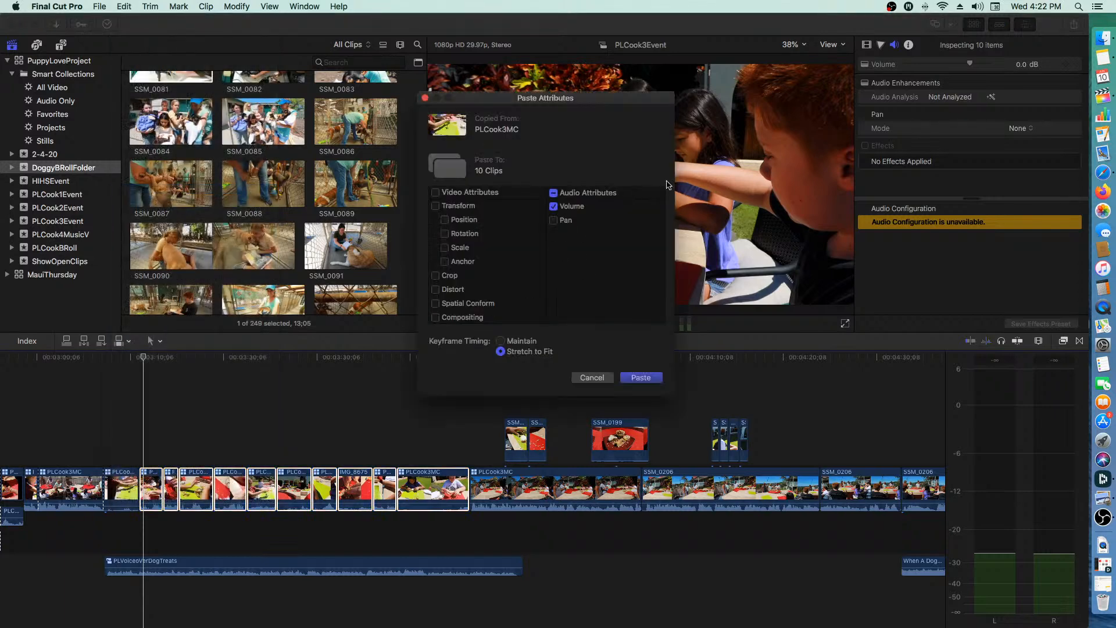
pyautogui.click(642, 377)
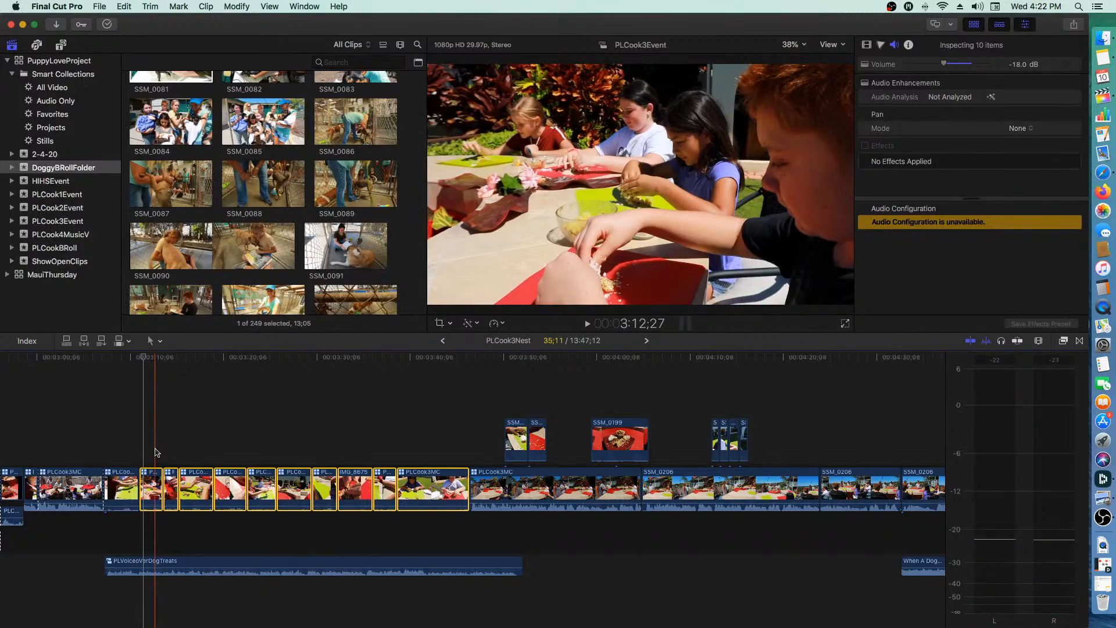
pyautogui.press('space')
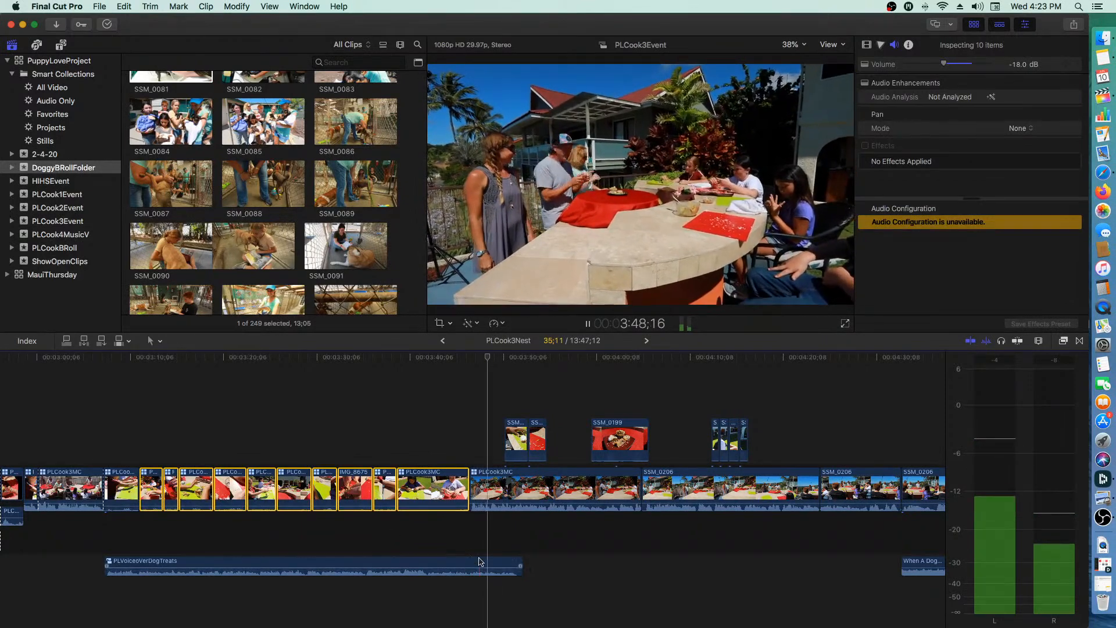
pyautogui.press('space')
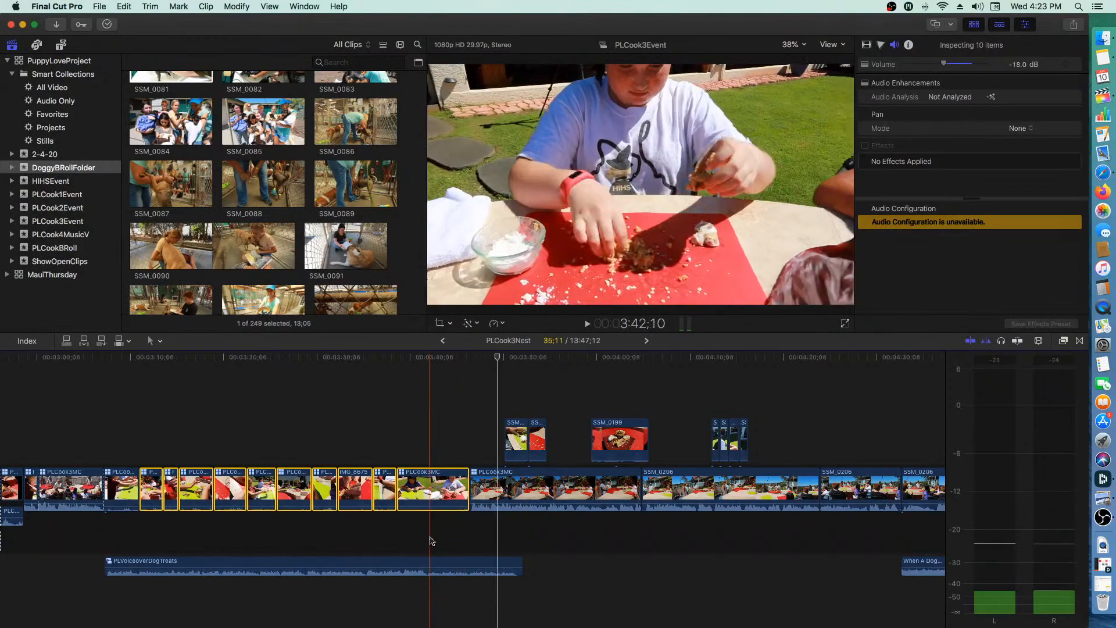
# - Open the PLVoiceoVerDogTreats compound clip and delete the last clip in it
pyautogui.click(465, 563)
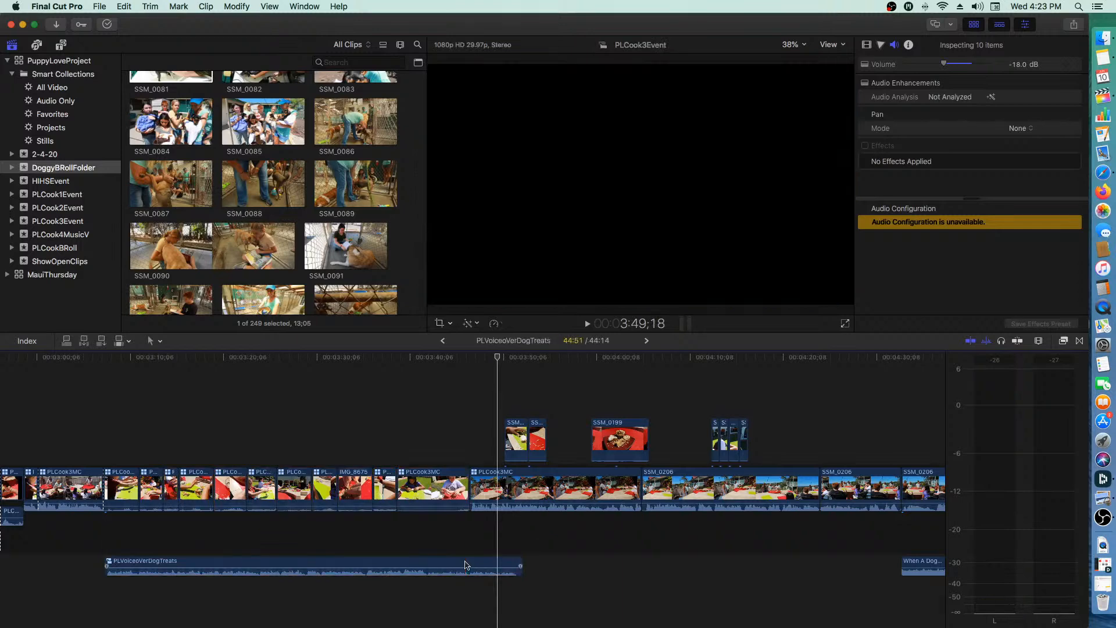
pyautogui.doubleClick(465, 564)
pyautogui.click(405, 487)
pyautogui.press('Delete')
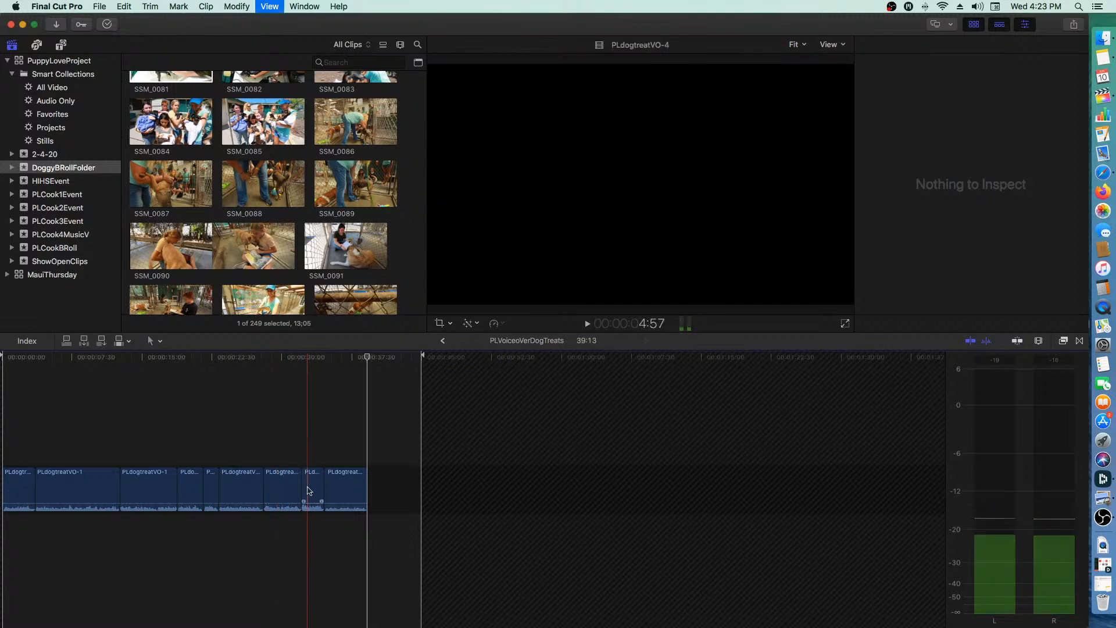
# - Play the last two voice-over clips and raise the final PLdogtreatVO-1 clip's volume to 3 dB
pyautogui.click(313, 499)
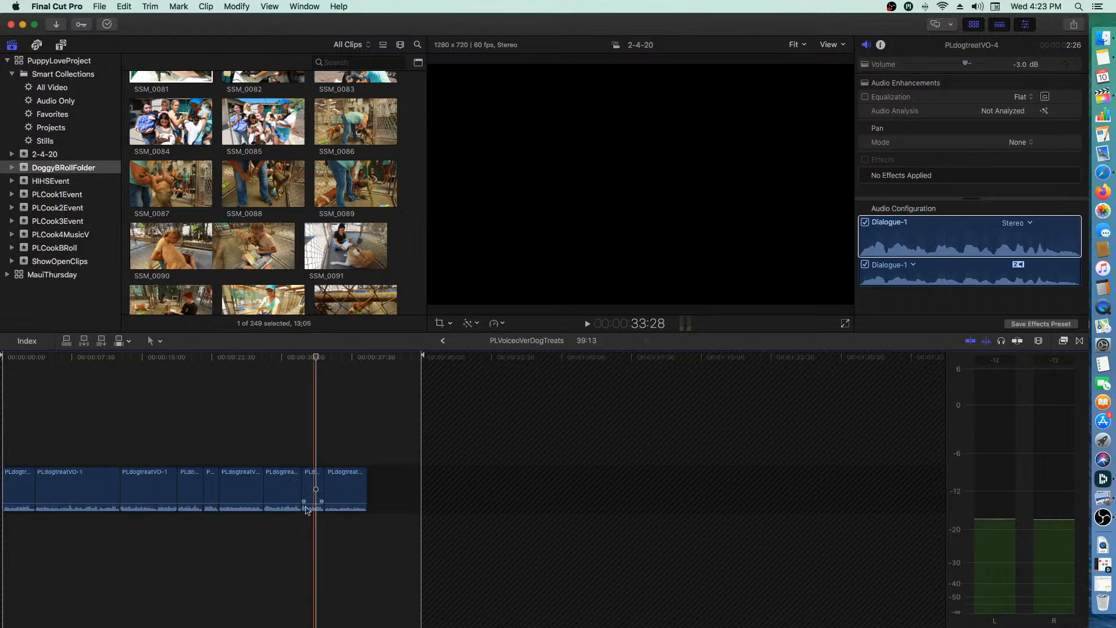
pyautogui.press('space')
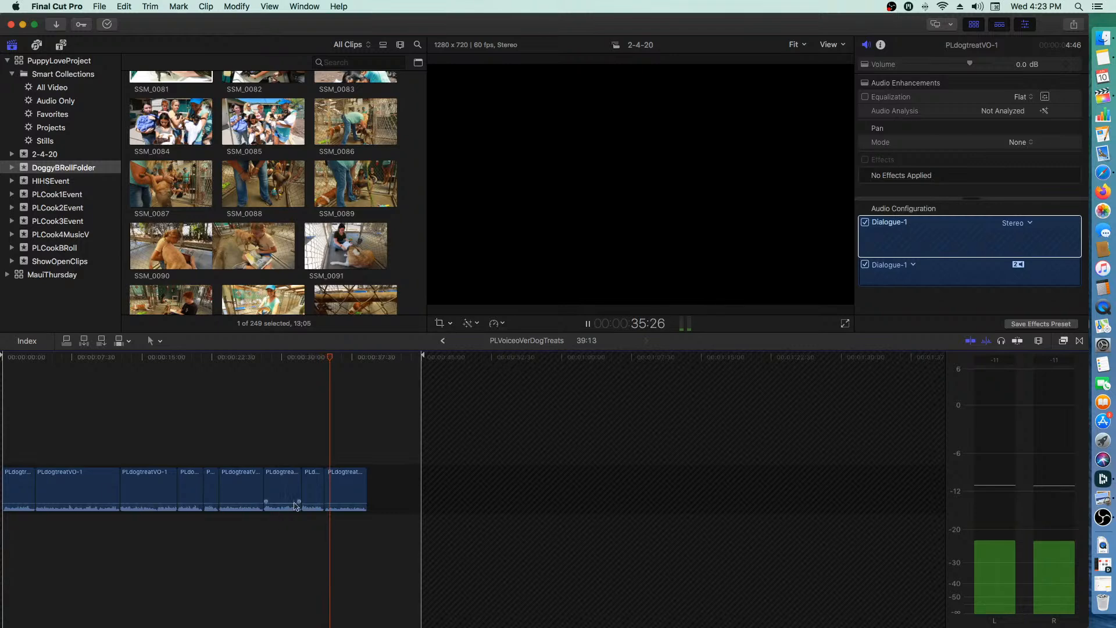
pyautogui.moveTo(342, 504)
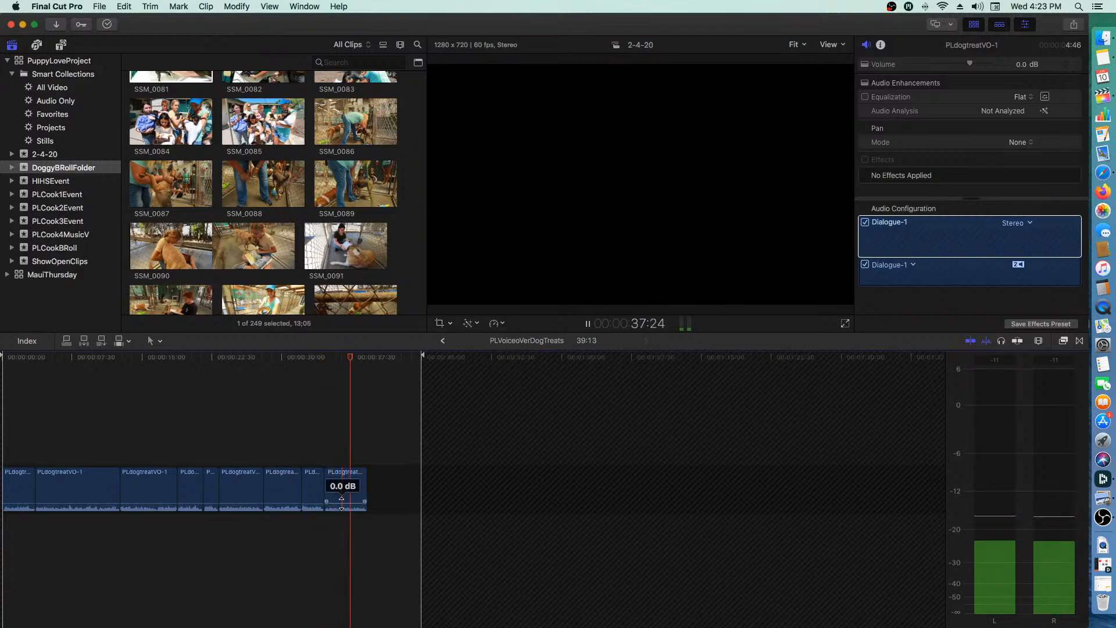
pyautogui.moveTo(342, 503); pyautogui.dragTo(343, 500)
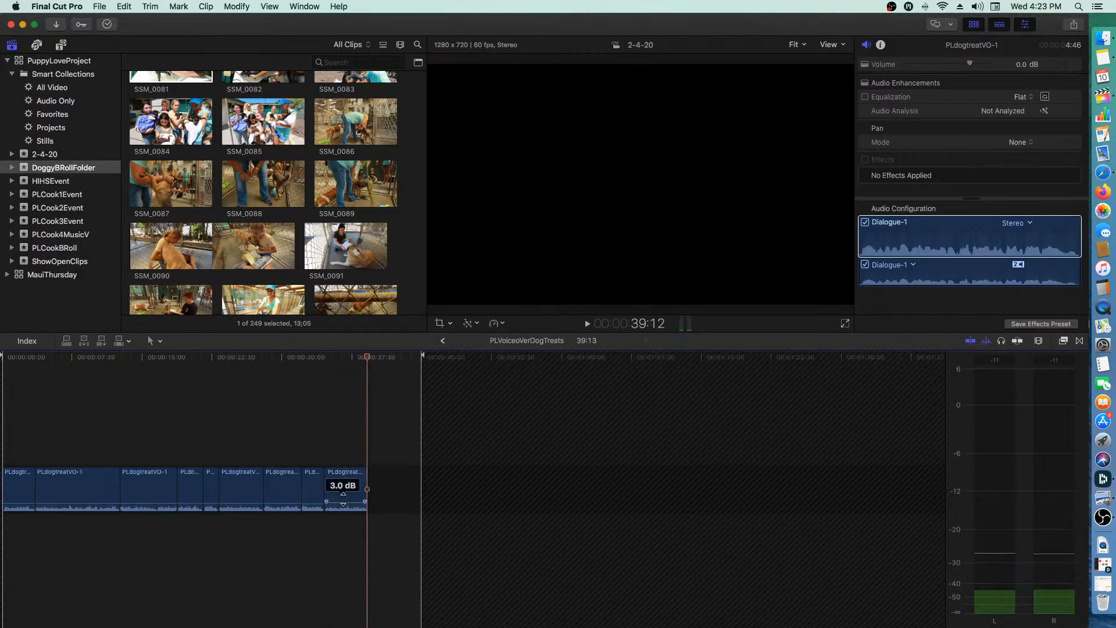
pyautogui.hscroll(-3, 285, 476)
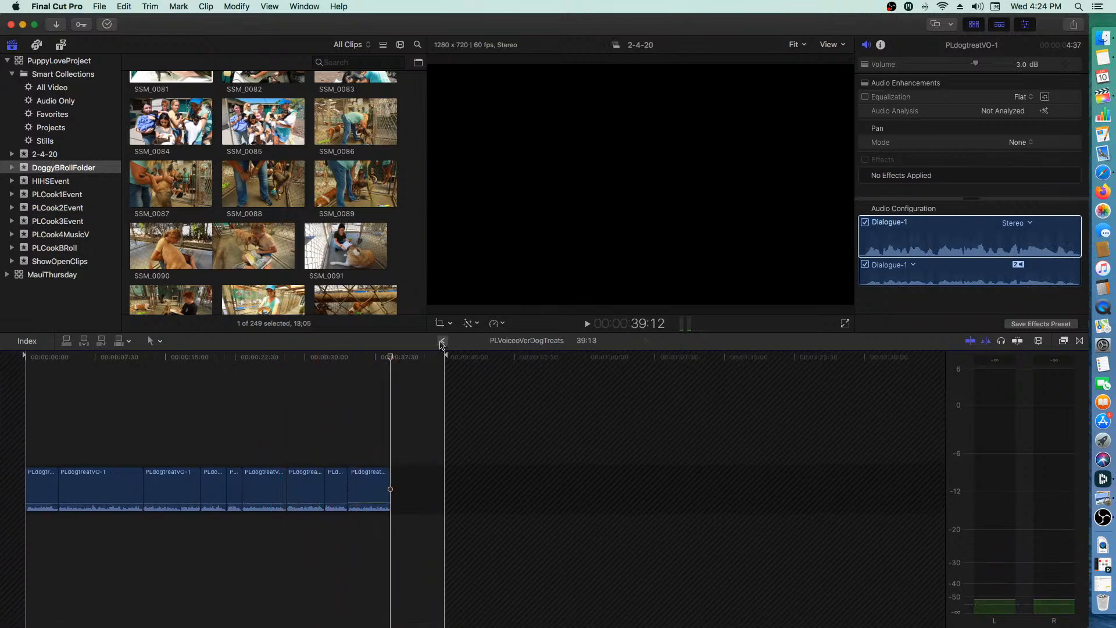
# - Return to the PLCook3Nest timeline, trim the end of PLVoiceoVerDogTreats to just past the last short PLCook3MC clip, and play from 3:08 to about 3:29
pyautogui.press('super+bracketleft')
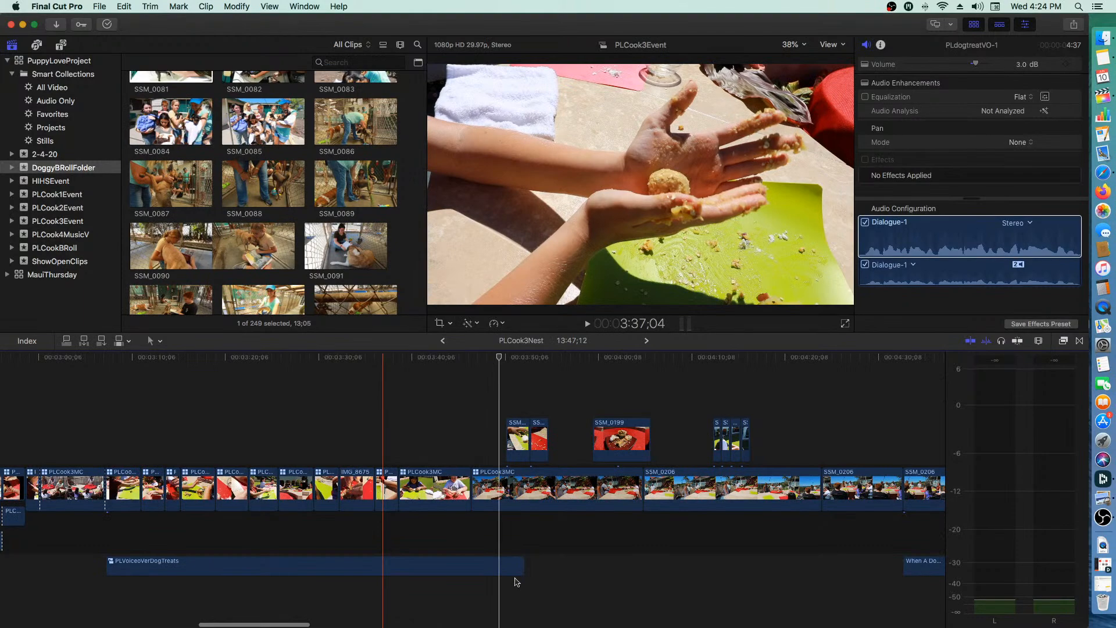
pyautogui.moveTo(520, 567); pyautogui.dragTo(474, 562)
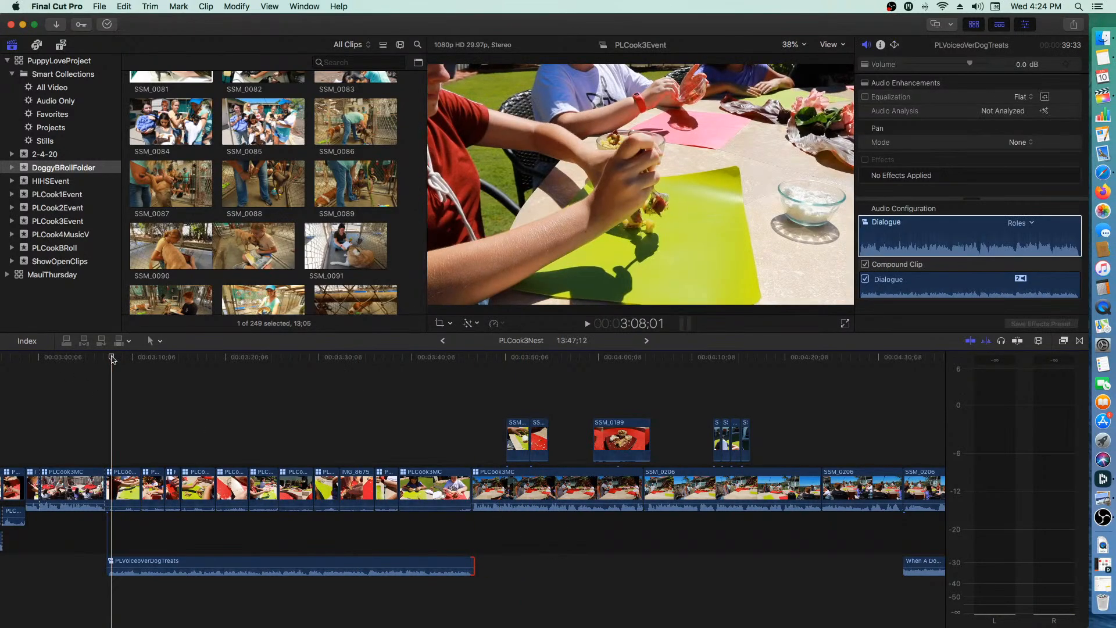
pyautogui.press('space')
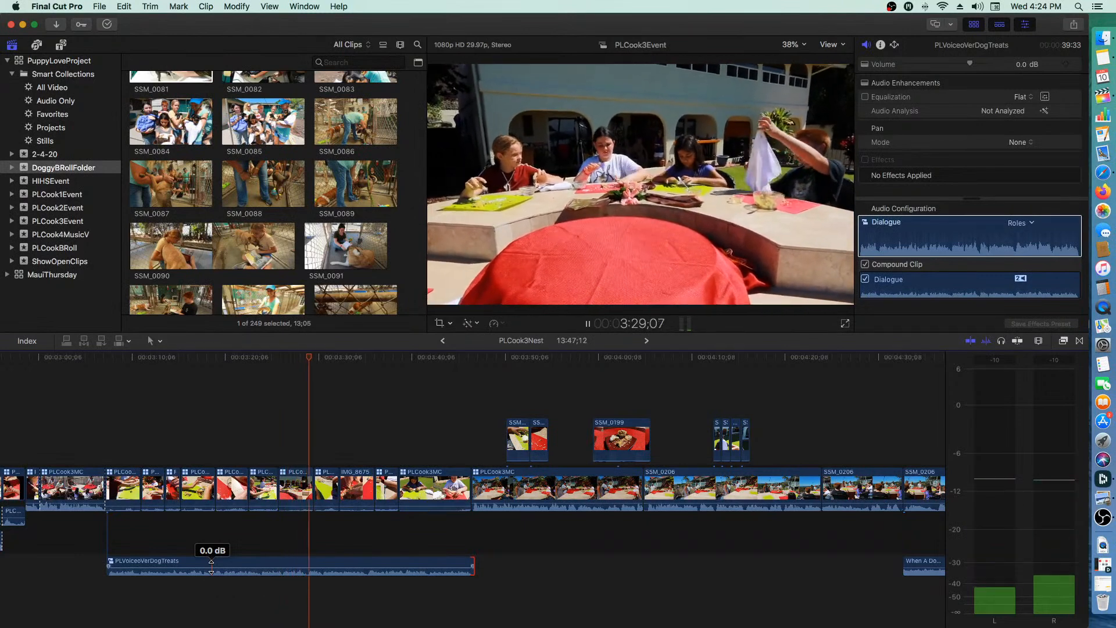
pyautogui.press('space')
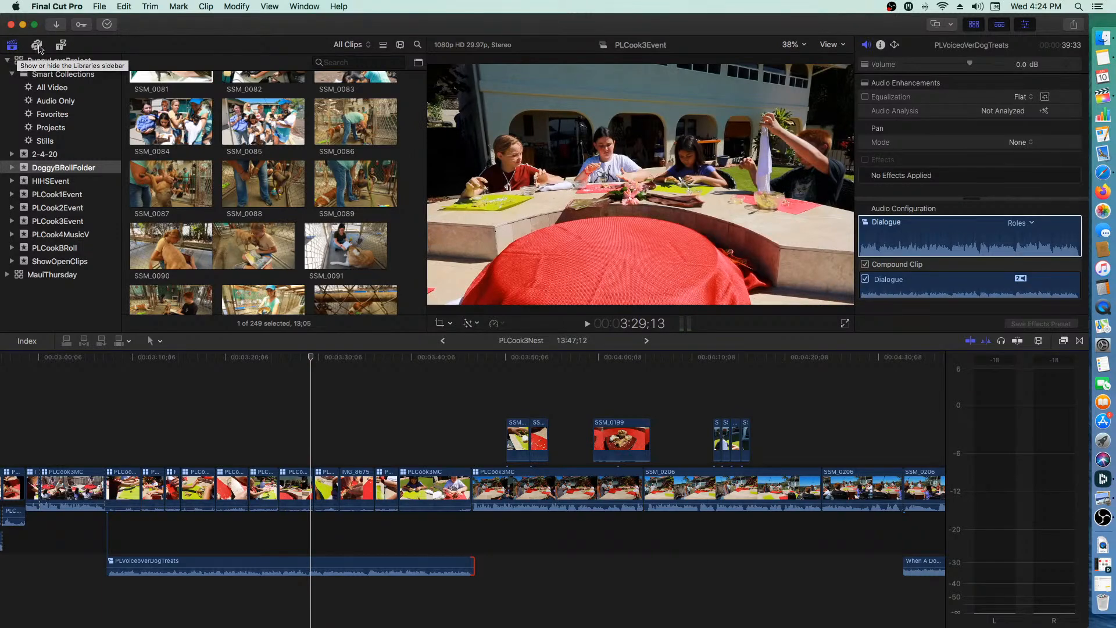
# - Browse all installed titles from the 360° ones through the Comic Book group, previewing candidates for an on-screen text
pyautogui.click(61, 46)
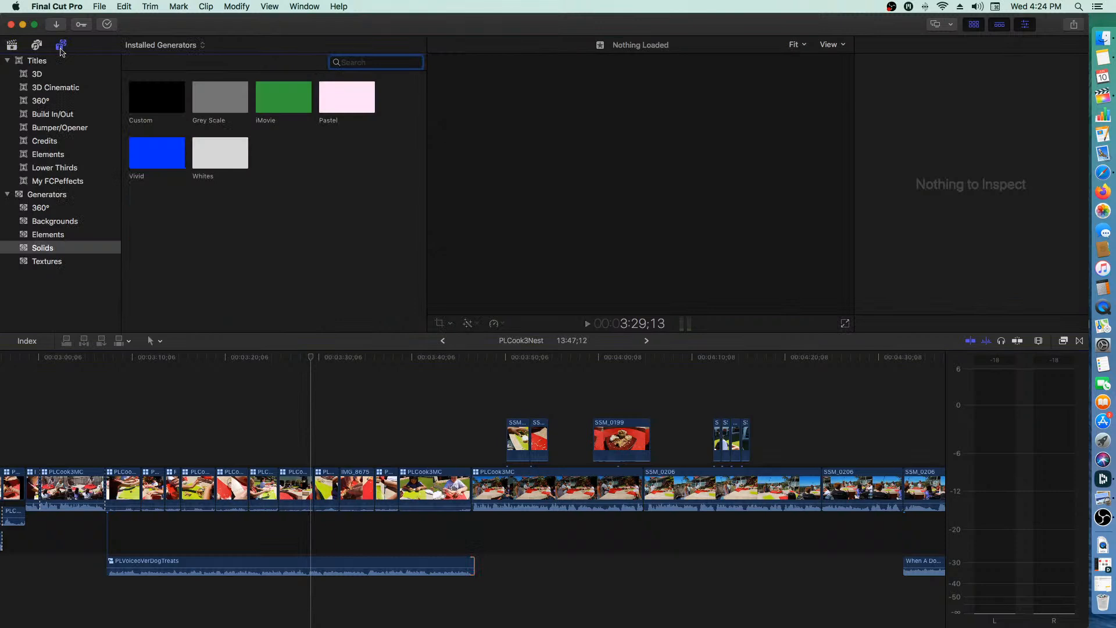
pyautogui.click(42, 61)
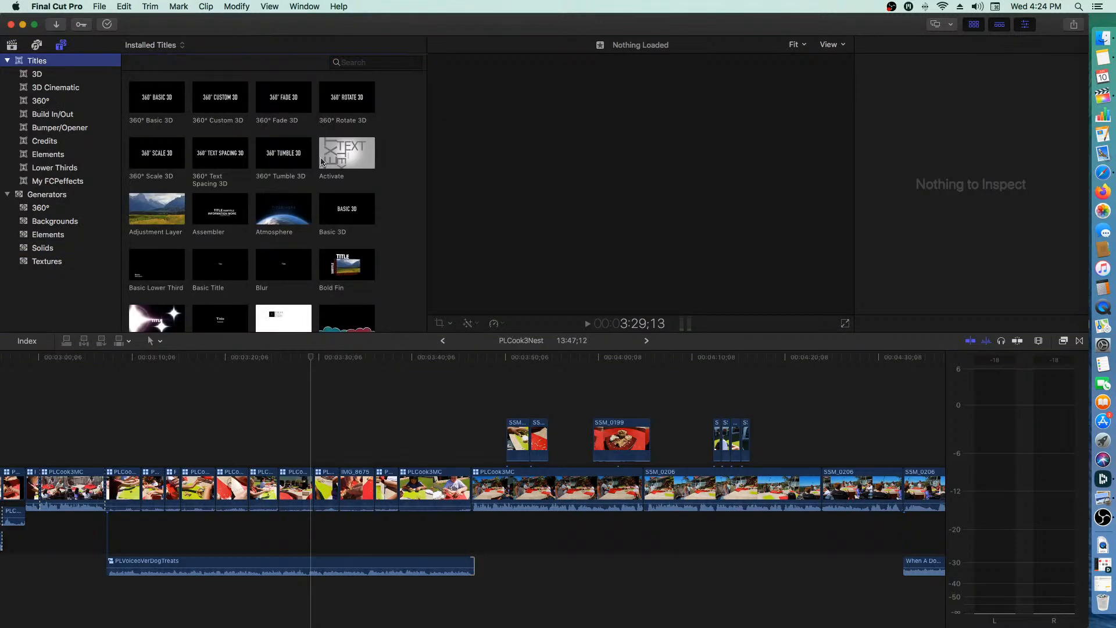
pyautogui.scroll(-5, 319, 179)
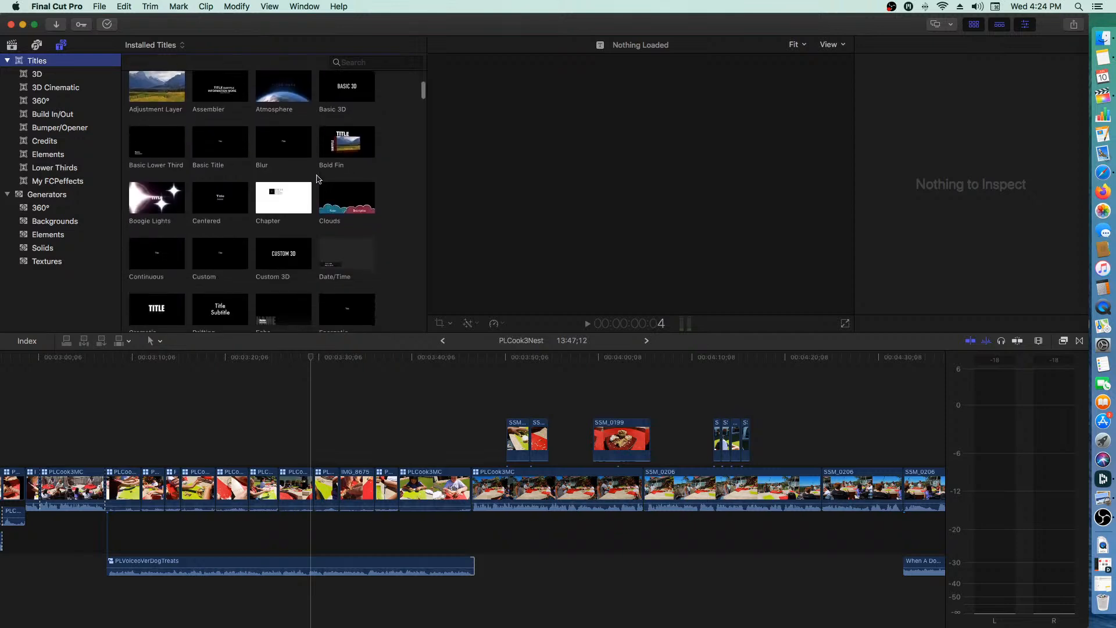
pyautogui.scroll(-5, 319, 179)
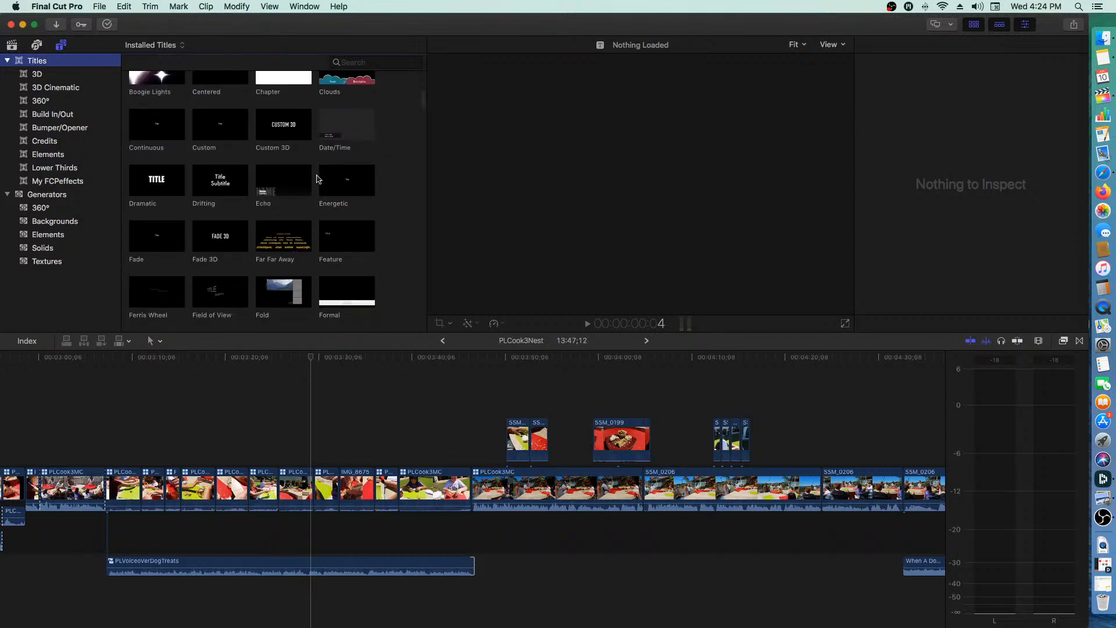
pyautogui.scroll(-5, 318, 179)
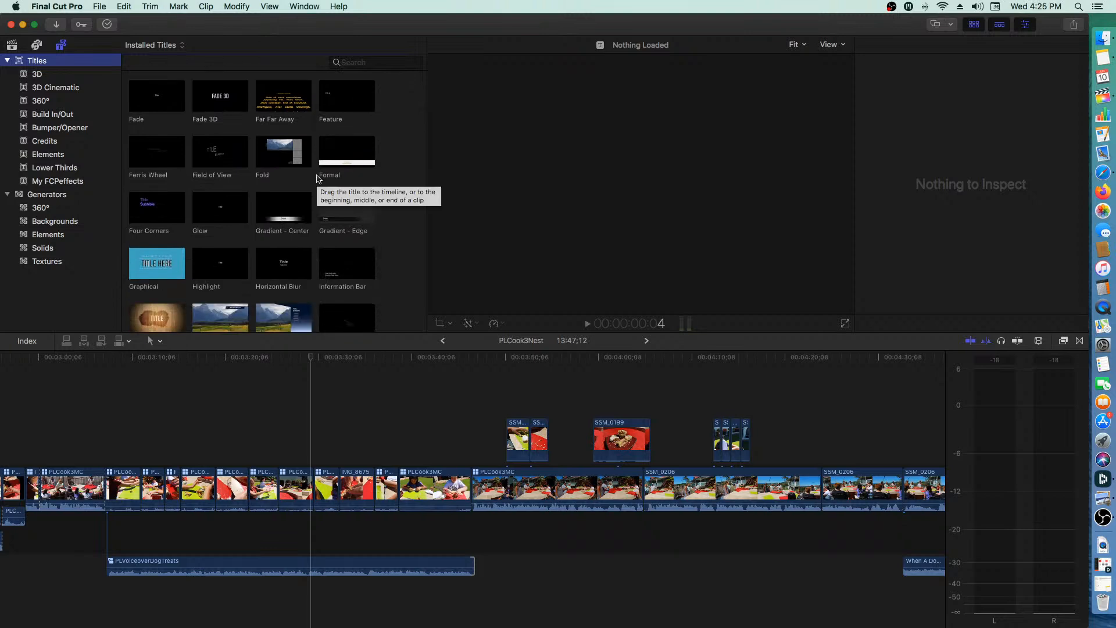
pyautogui.scroll(-3, 319, 179)
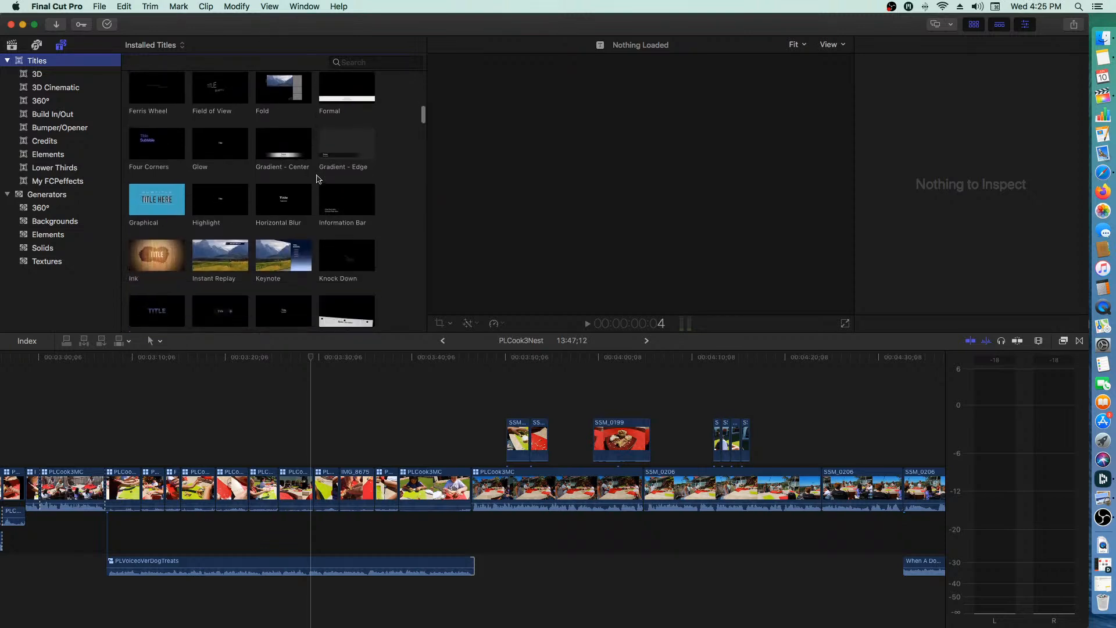
pyautogui.scroll(-3, 318, 179)
pyautogui.scroll(-2, 319, 179)
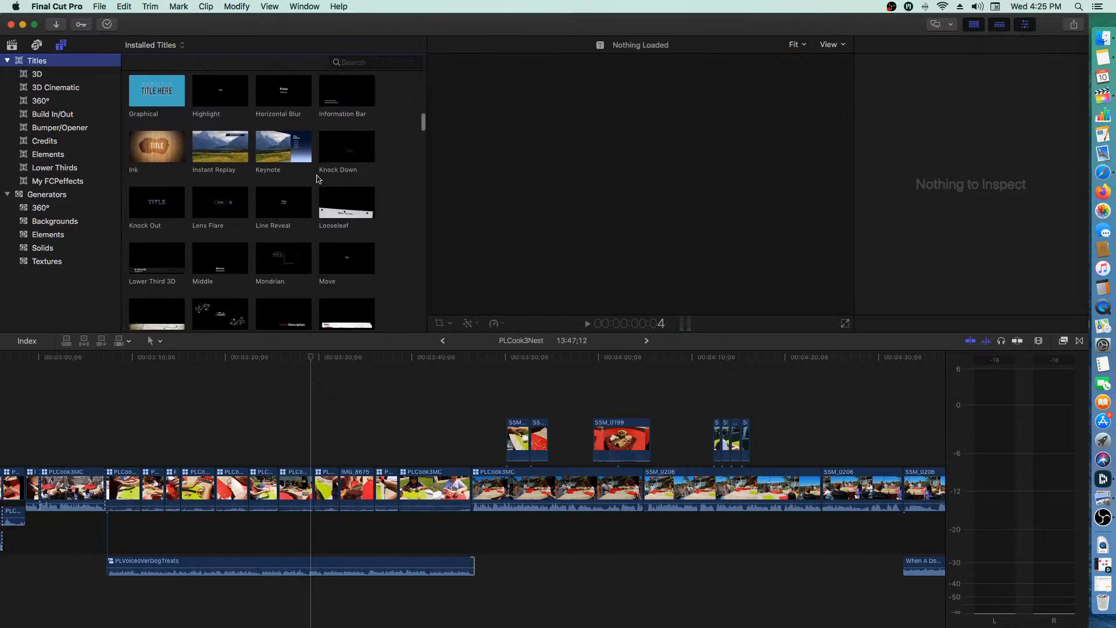
pyautogui.scroll(-3, 309, 179)
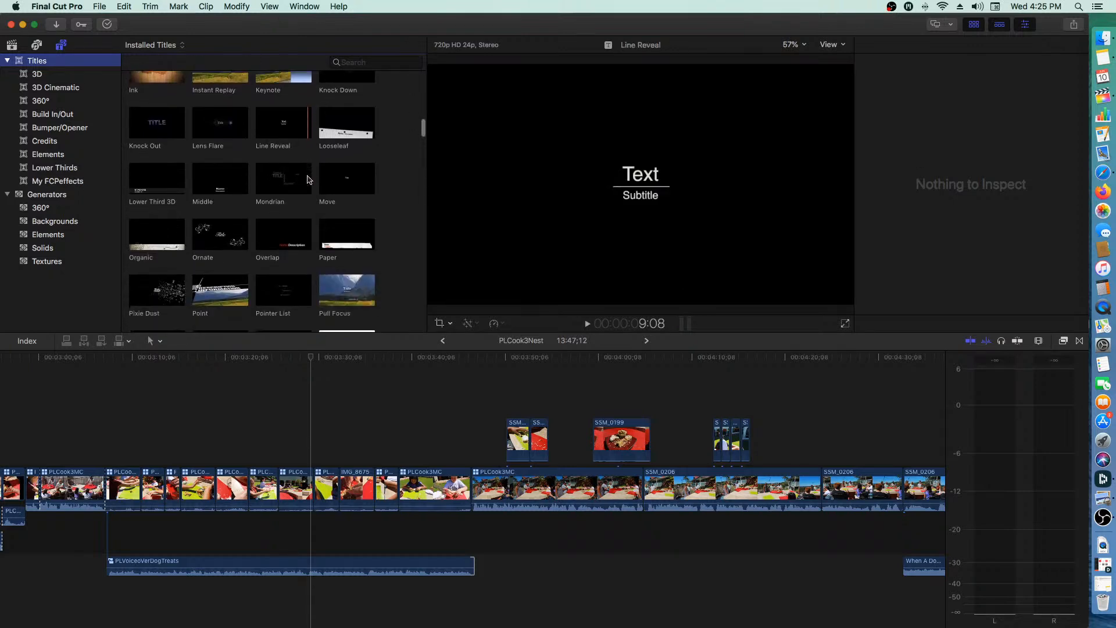
pyautogui.scroll(-3, 309, 179)
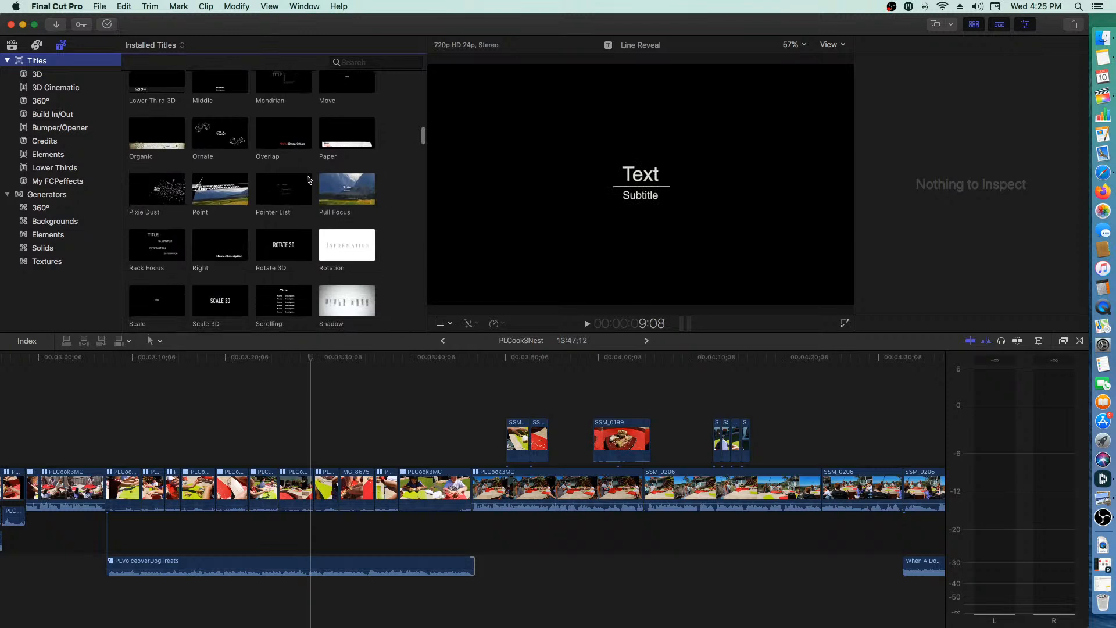
pyautogui.scroll(-2, 308, 179)
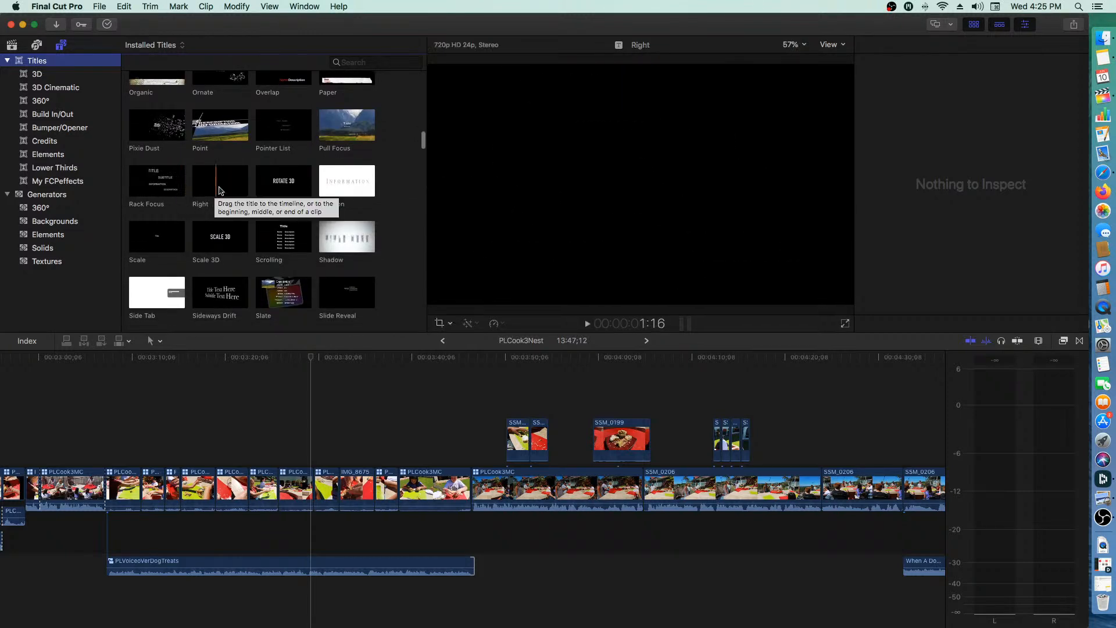
pyautogui.scroll(-6, 290, 186)
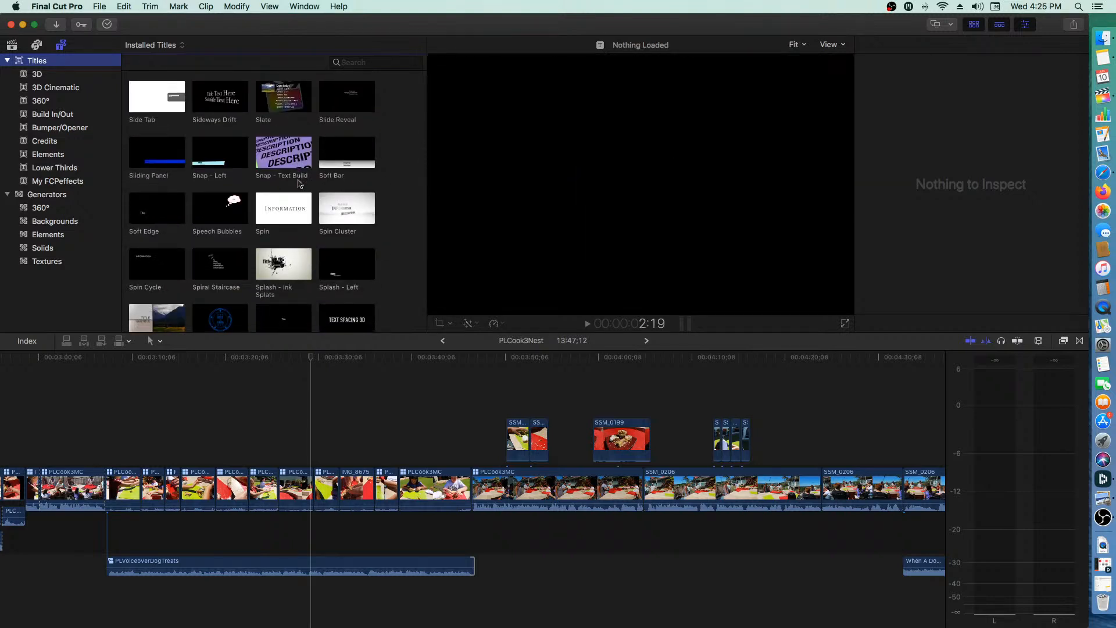
pyautogui.scroll(-3, 298, 183)
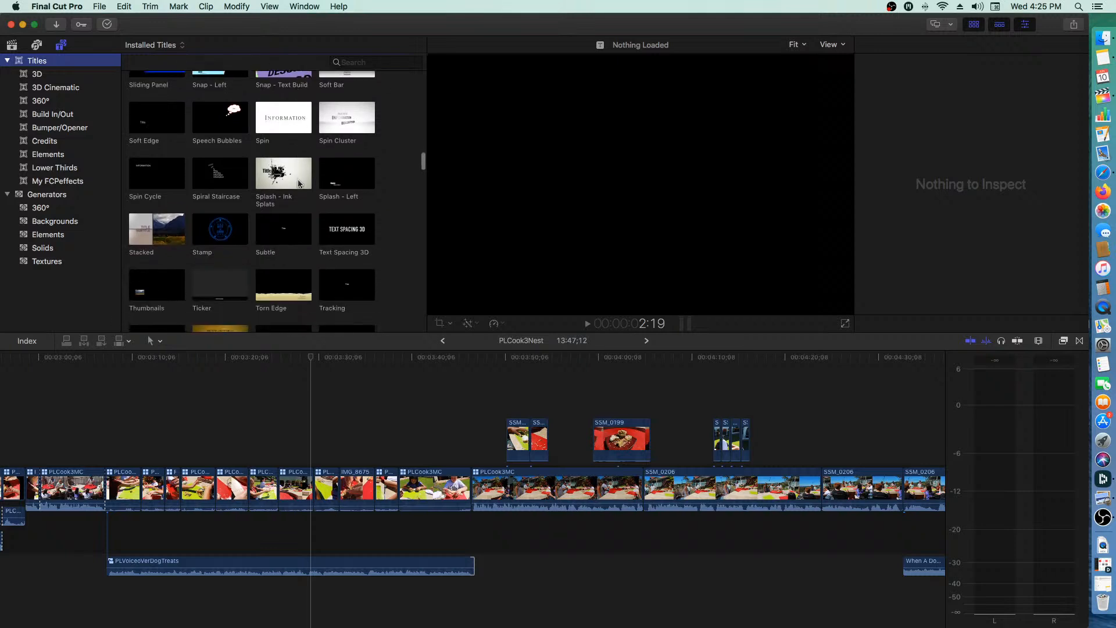
pyautogui.scroll(-4, 298, 183)
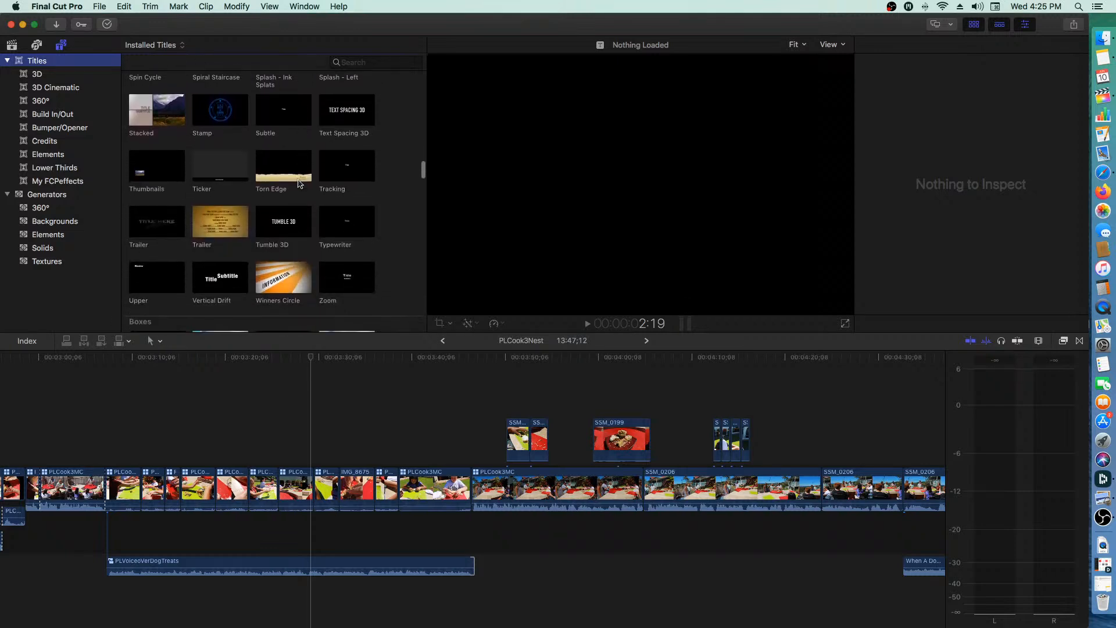
pyautogui.scroll(-3, 298, 184)
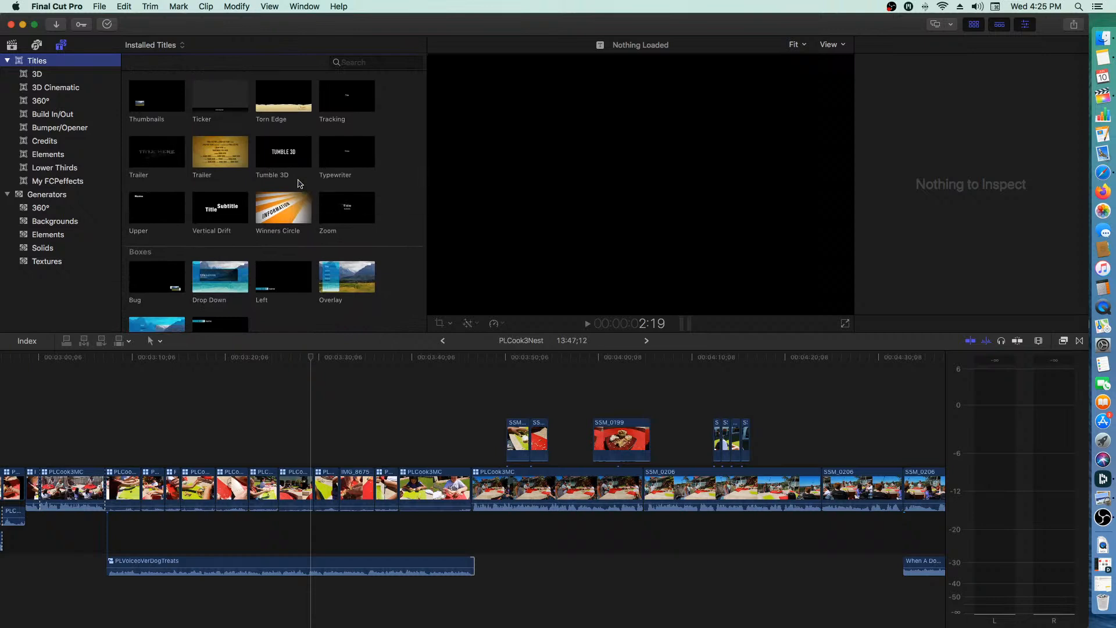
pyautogui.scroll(-2, 298, 183)
pyautogui.scroll(-1, 298, 183)
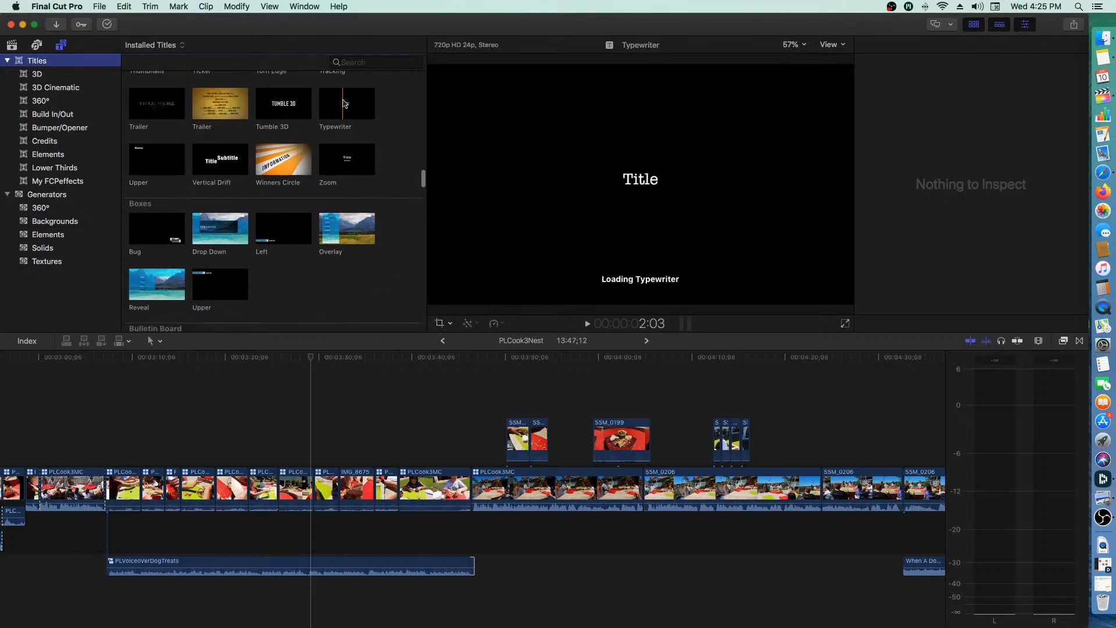
pyautogui.scroll(-15, 202, 268)
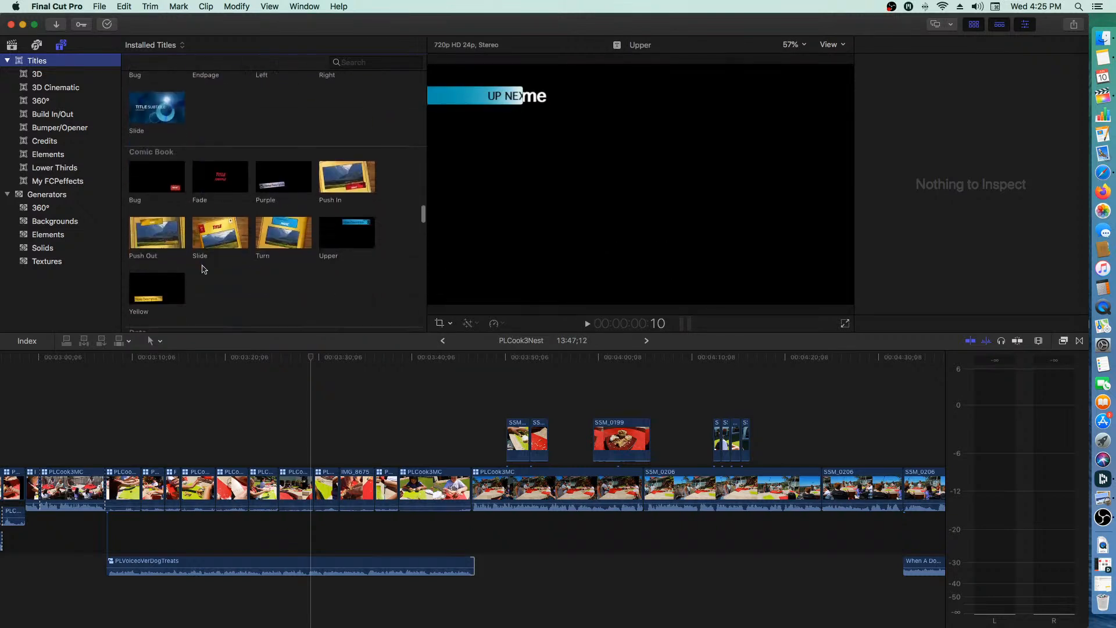
pyautogui.scroll(20, 202, 269)
# - Find the Drifting title among the installed titles and connect it above the PLCook3MC clips at about 3:30
pyautogui.scroll(-2, 211, 265)
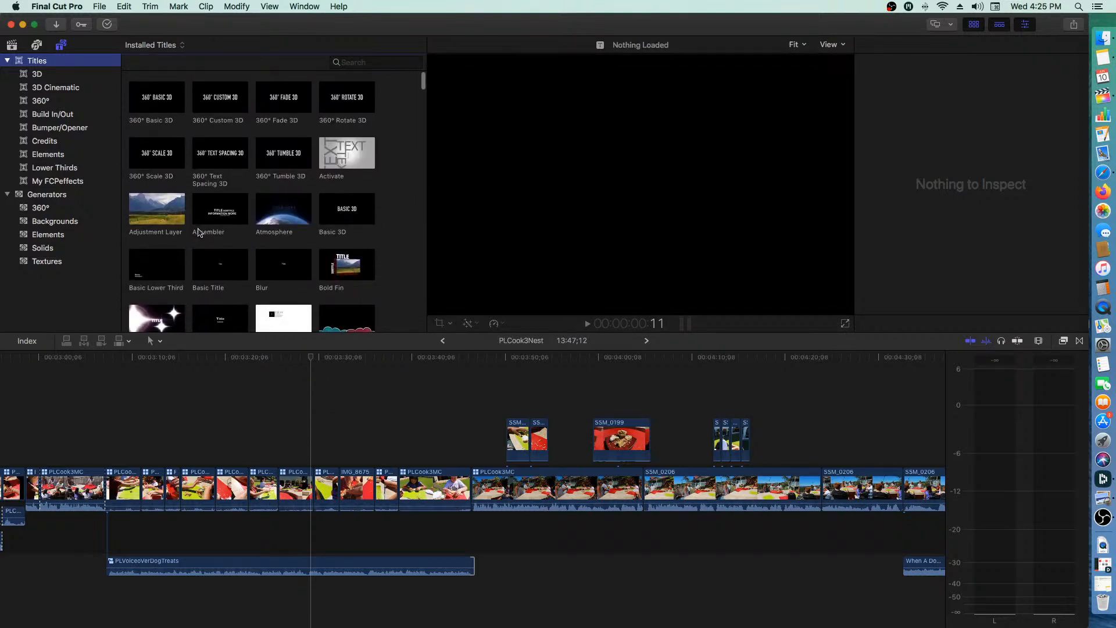
pyautogui.scroll(-8, 198, 232)
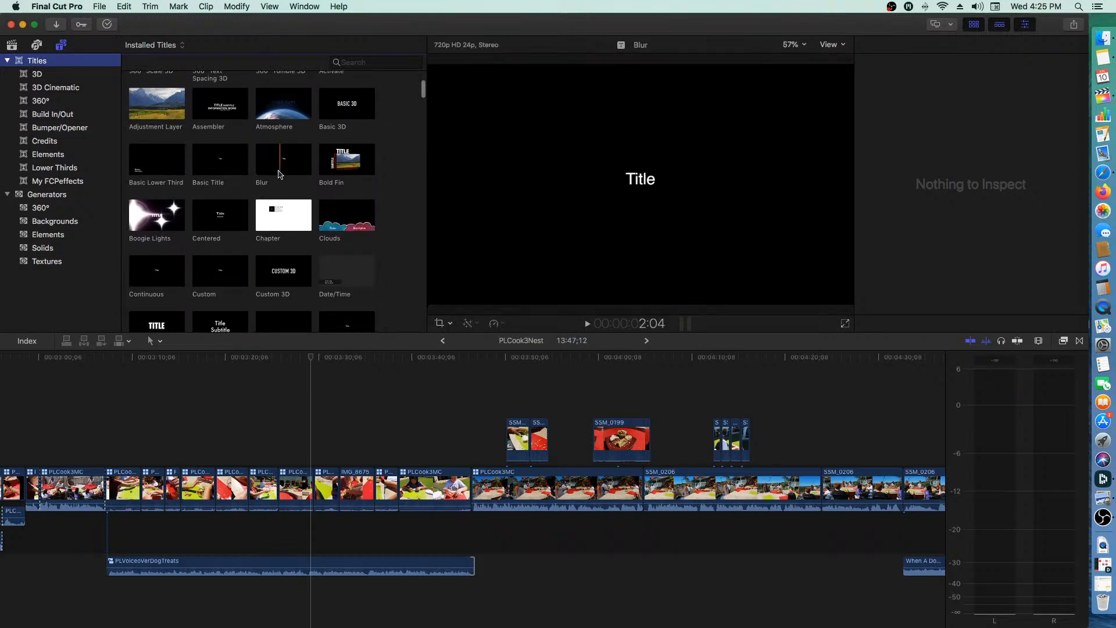
pyautogui.scroll(-6, 274, 174)
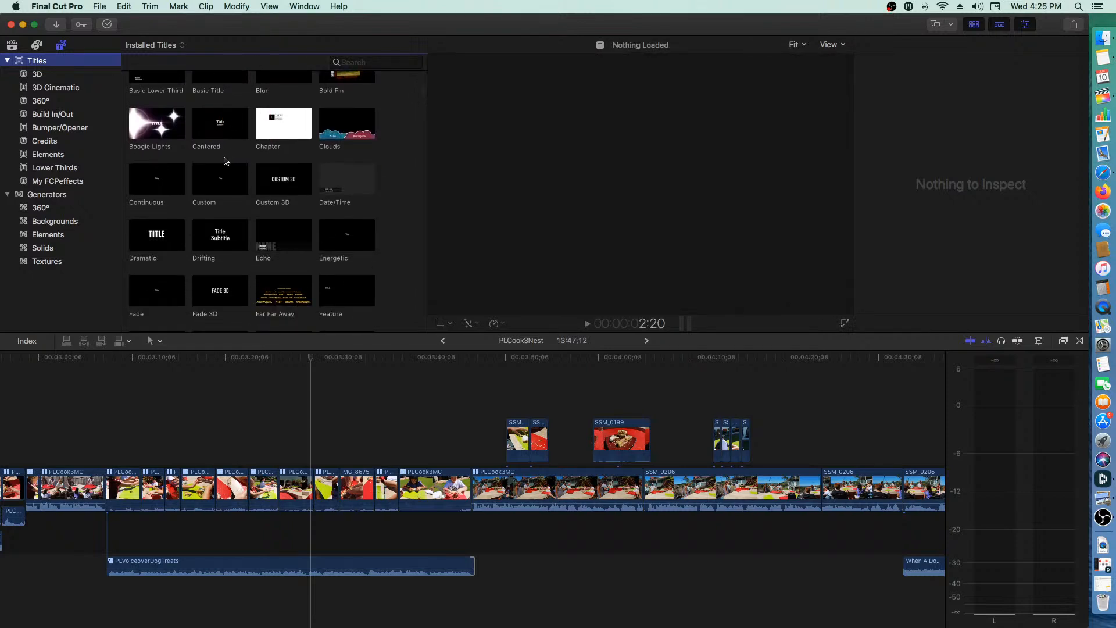
pyautogui.scroll(-7, 226, 161)
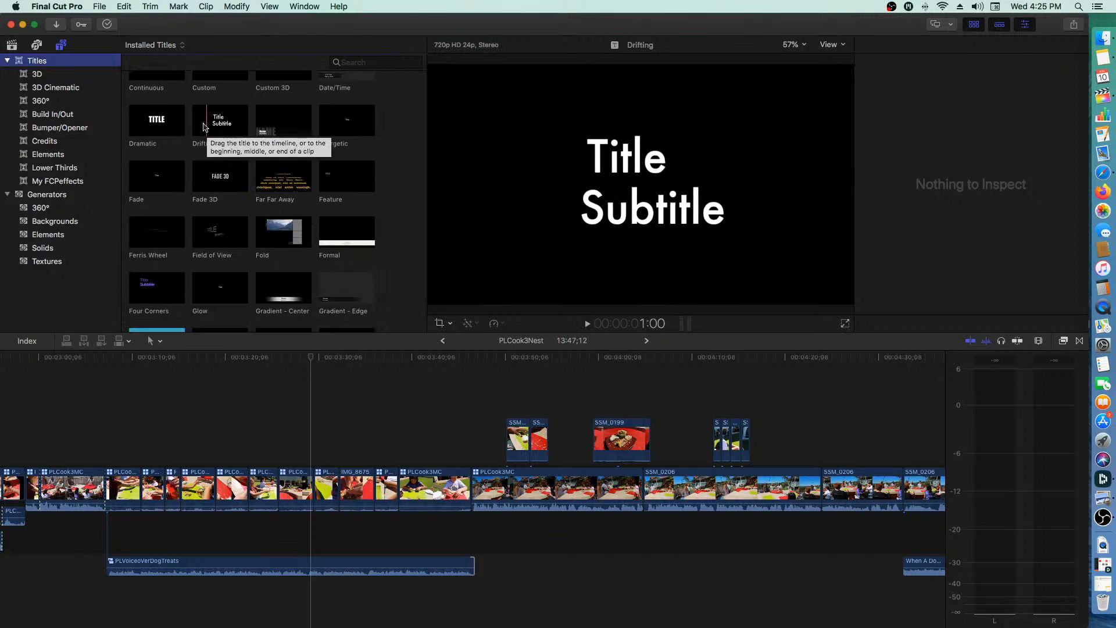
pyautogui.click(222, 124)
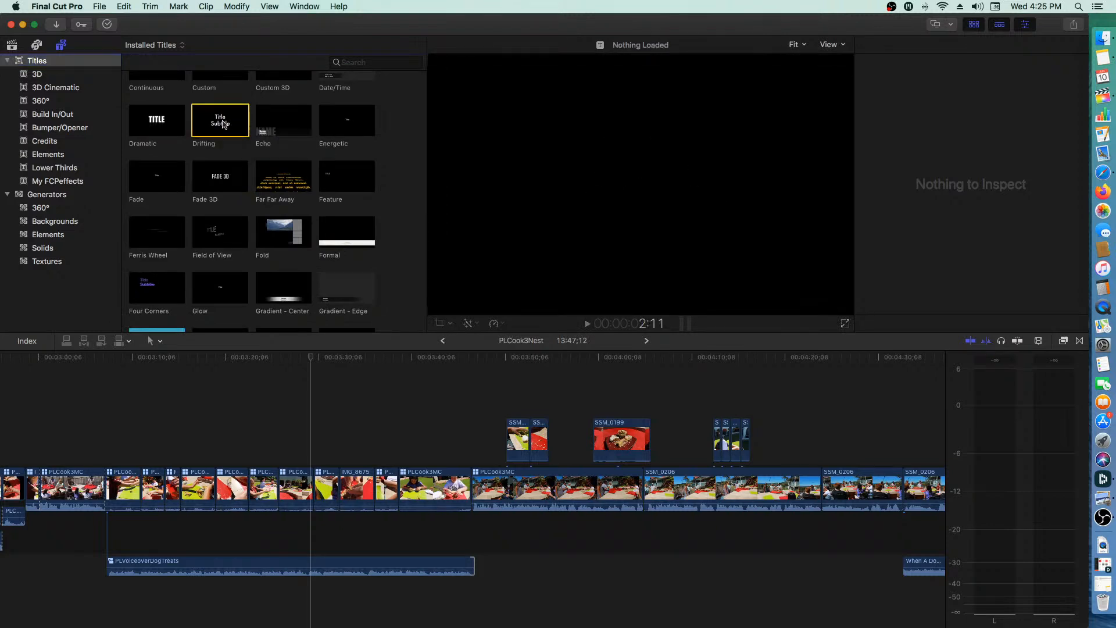
pyautogui.moveTo(223, 124); pyautogui.dragTo(324, 447)
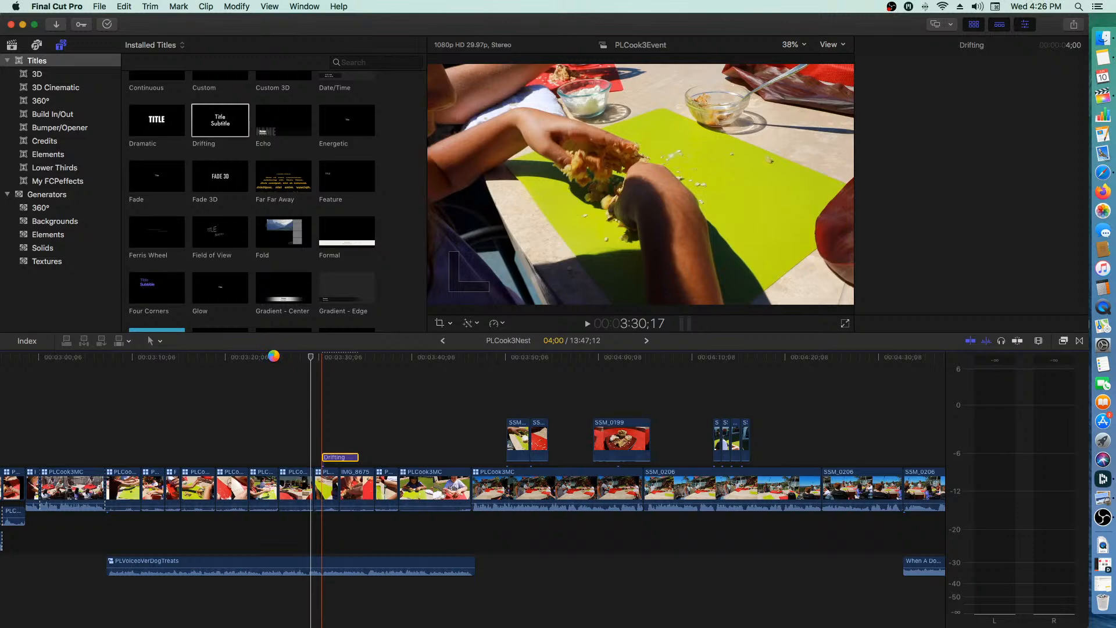
# - Play the passage from about 3:25 and extend both ends of the Drifting title so it starts at about 3:29 and lasts 6:22
pyautogui.click(274, 357)
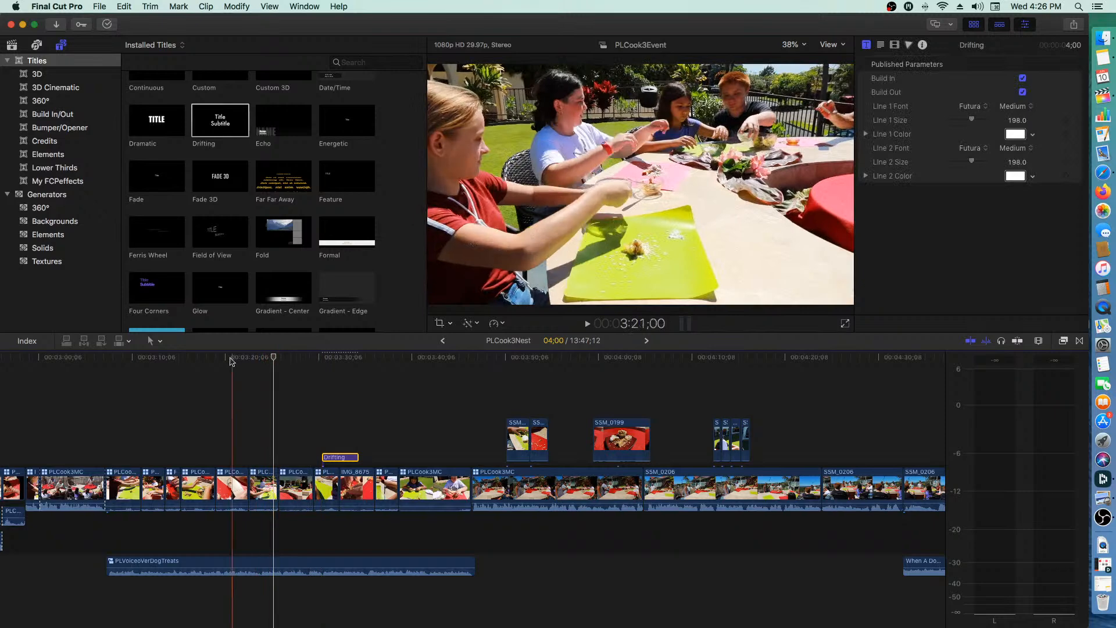
pyautogui.press('space')
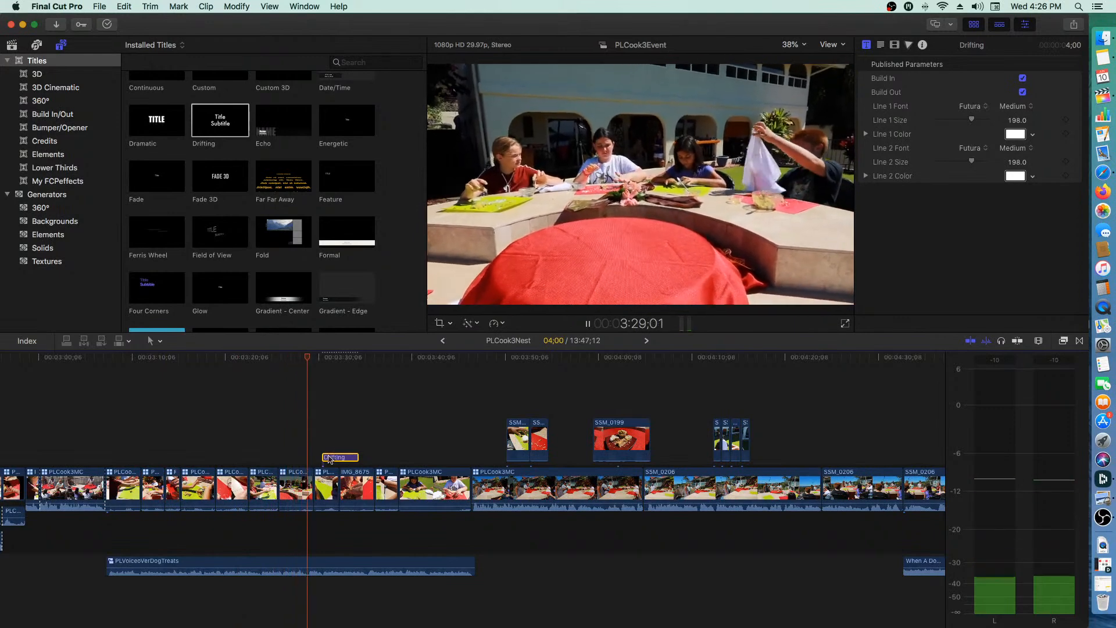
pyautogui.press('space')
pyautogui.moveTo(324, 457); pyautogui.dragTo(310, 456)
pyautogui.press('space')
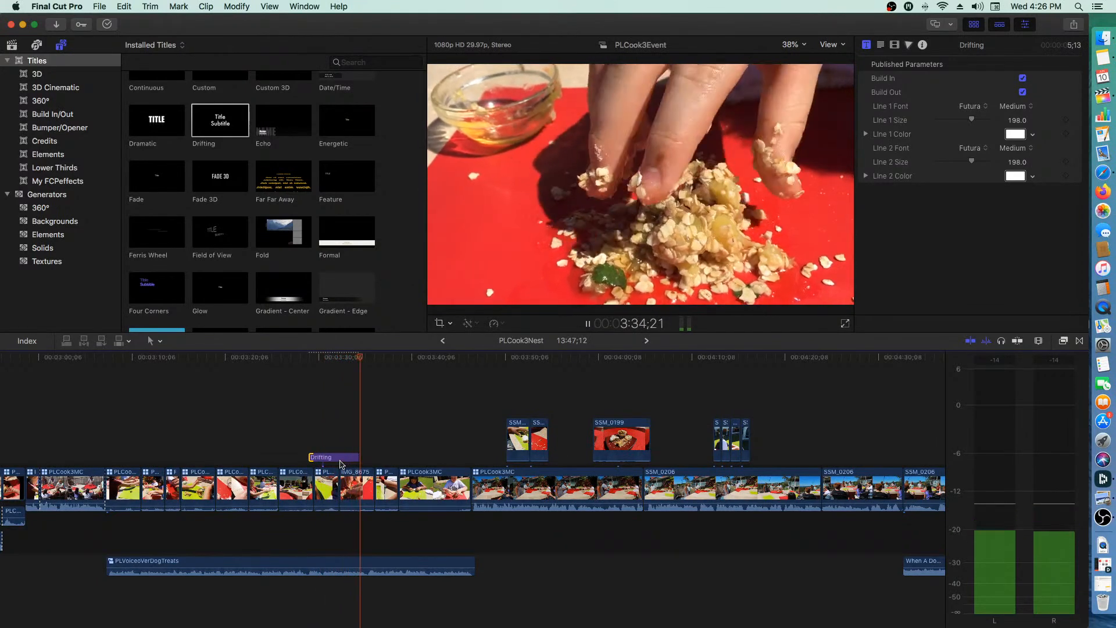
pyautogui.press('space')
pyautogui.moveTo(357, 457); pyautogui.dragTo(369, 457)
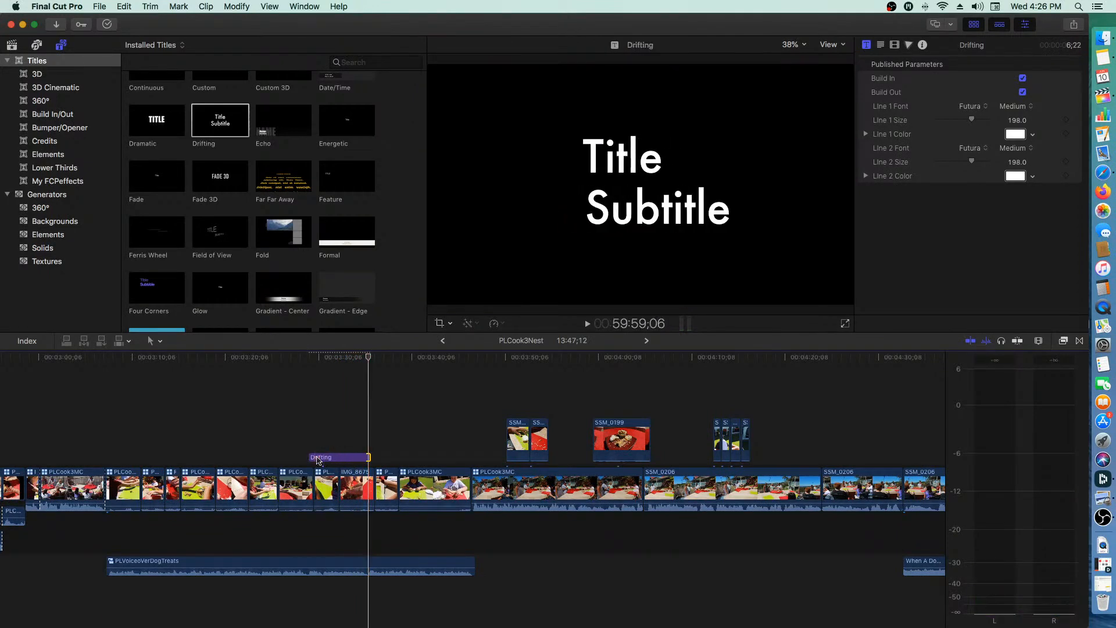
# - Park the playhead within the Drifting title at about 3:31 and delete its first line, "Title"
pyautogui.click(325, 440)
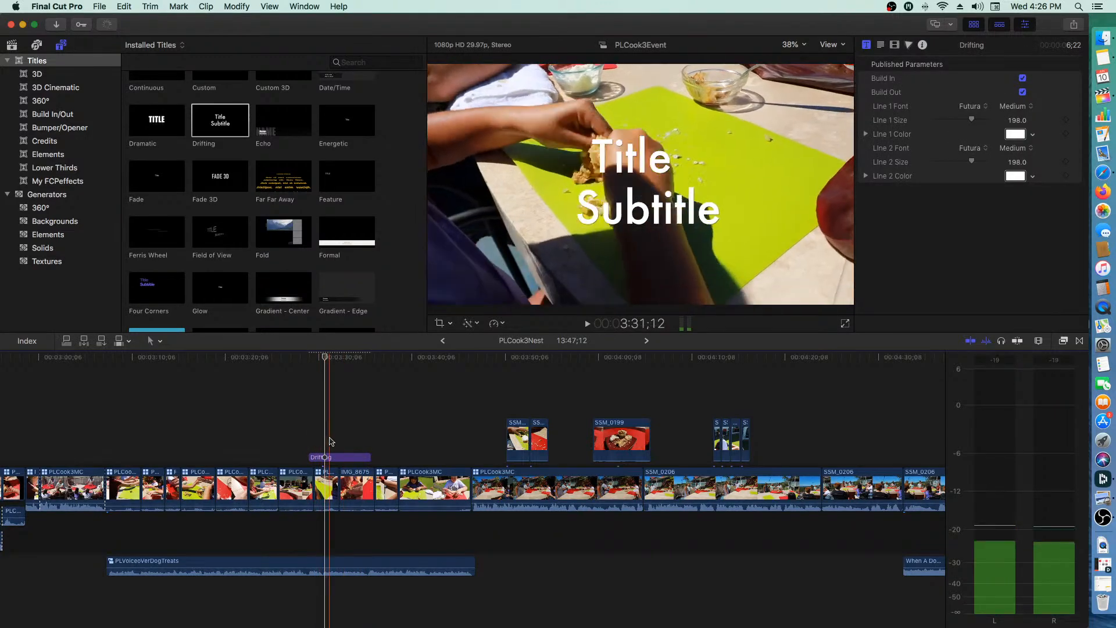
pyautogui.click(337, 458)
pyautogui.click(633, 163)
pyautogui.doubleClick(631, 164)
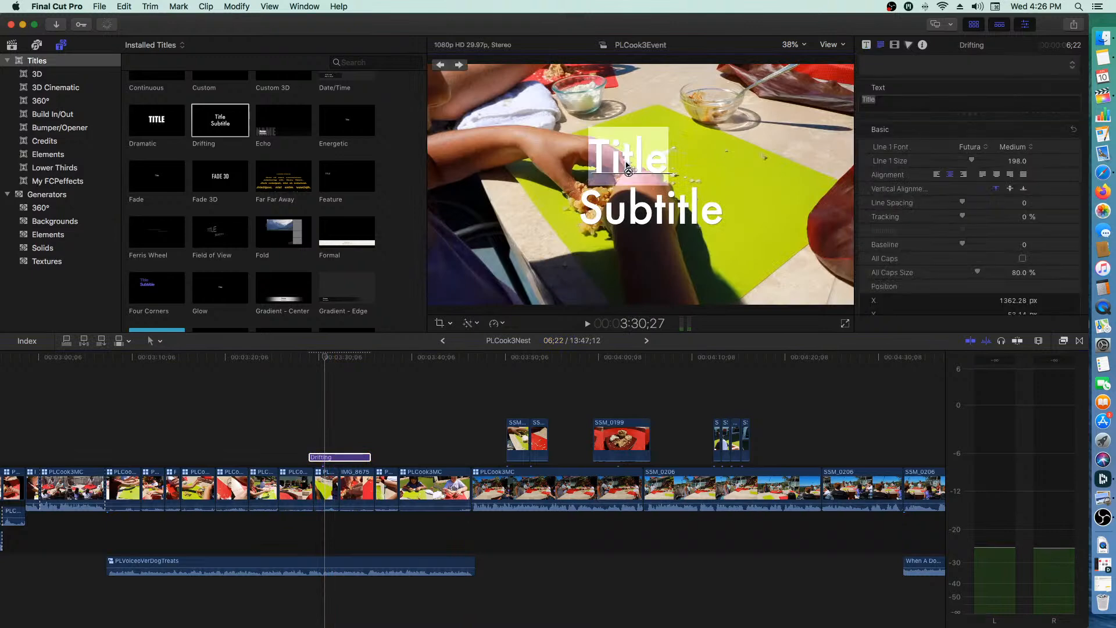
pyautogui.press('BackSpace')
# - Replace the Drifting title's "Subtitle" line with "THE 10% RULE" in capitals
pyautogui.click(637, 213)
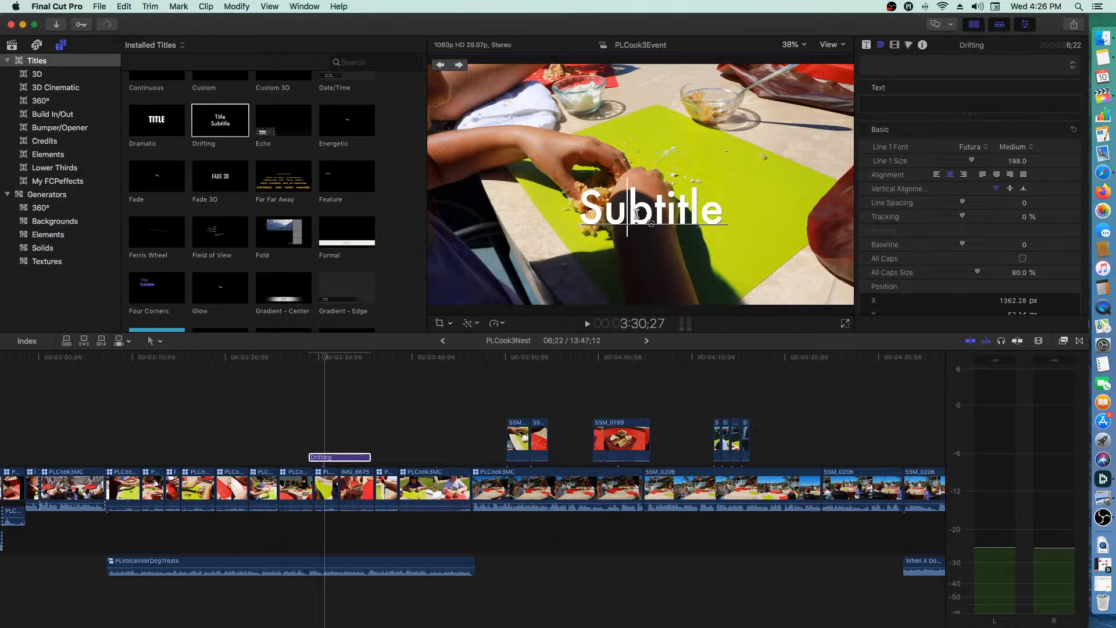
pyautogui.doubleClick(637, 213)
pyautogui.click(637, 213)
pyautogui.doubleClick(637, 213)
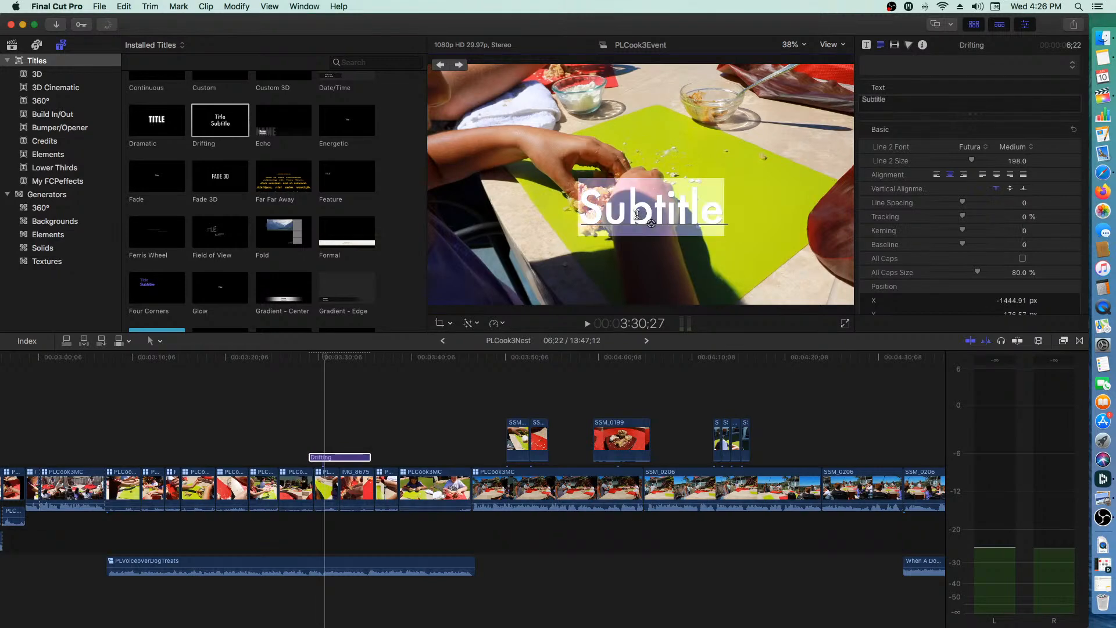
pyautogui.write('The 10% R')
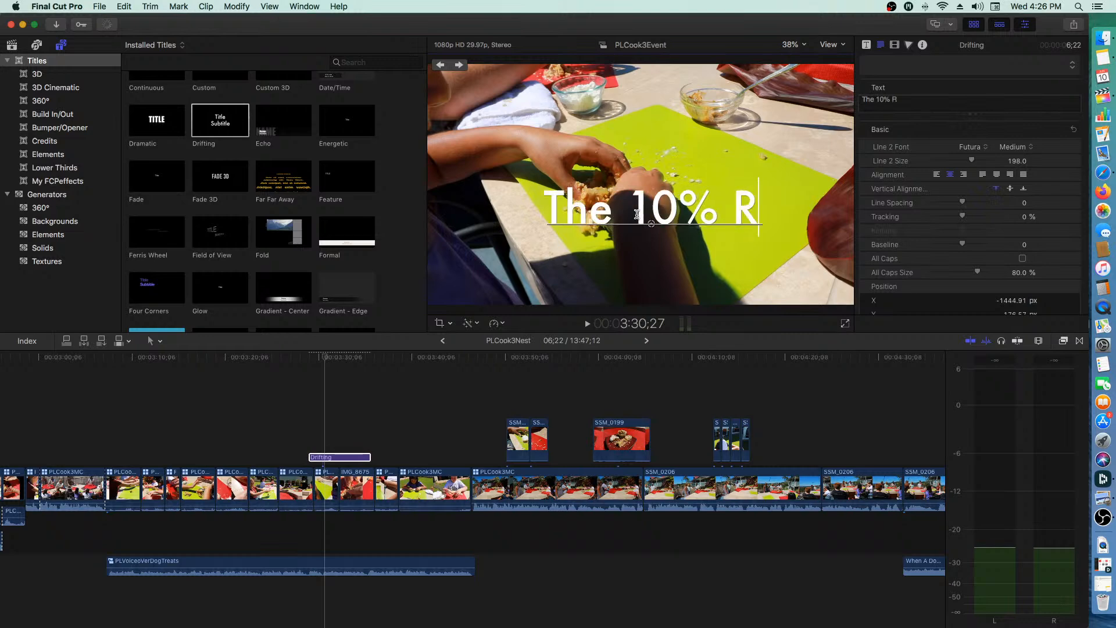
pyautogui.write('ULE')
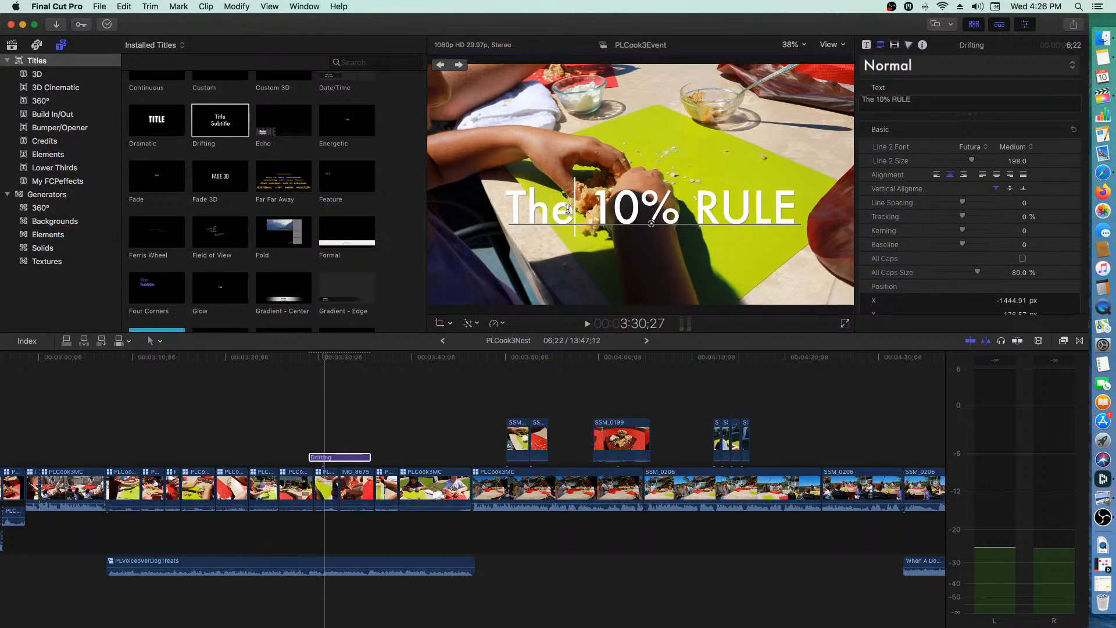
pyautogui.doubleClick(568, 208)
pyautogui.write('THE')
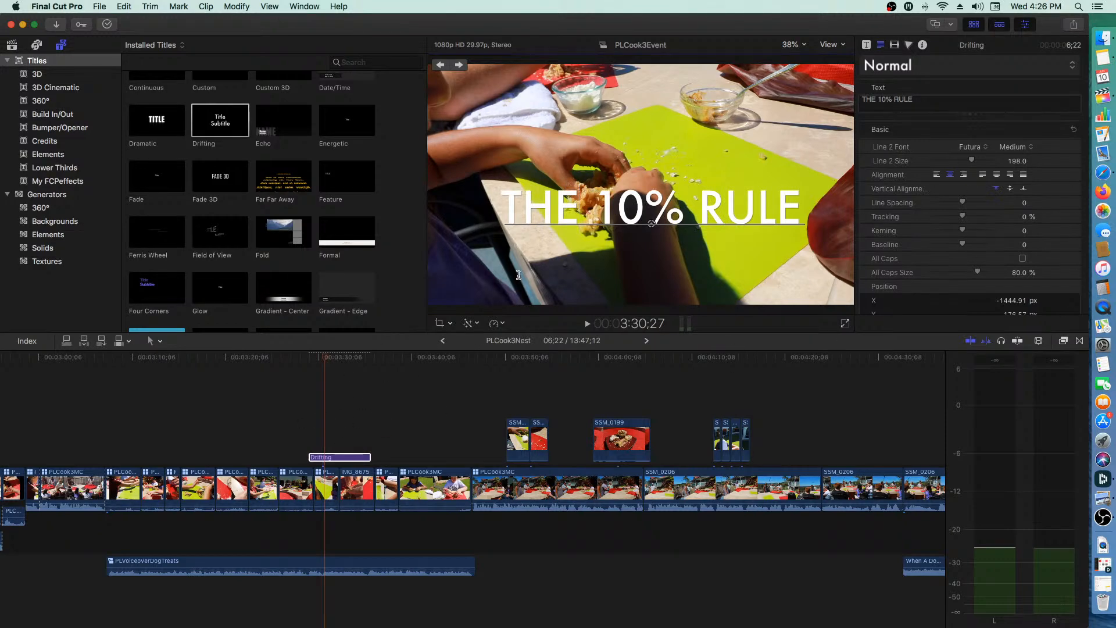
# - Try Maroon and Strawberry as the face colour of the whole "THE 10% RULE" line, settling on Maraschino red
pyautogui.doubleClick(561, 216)
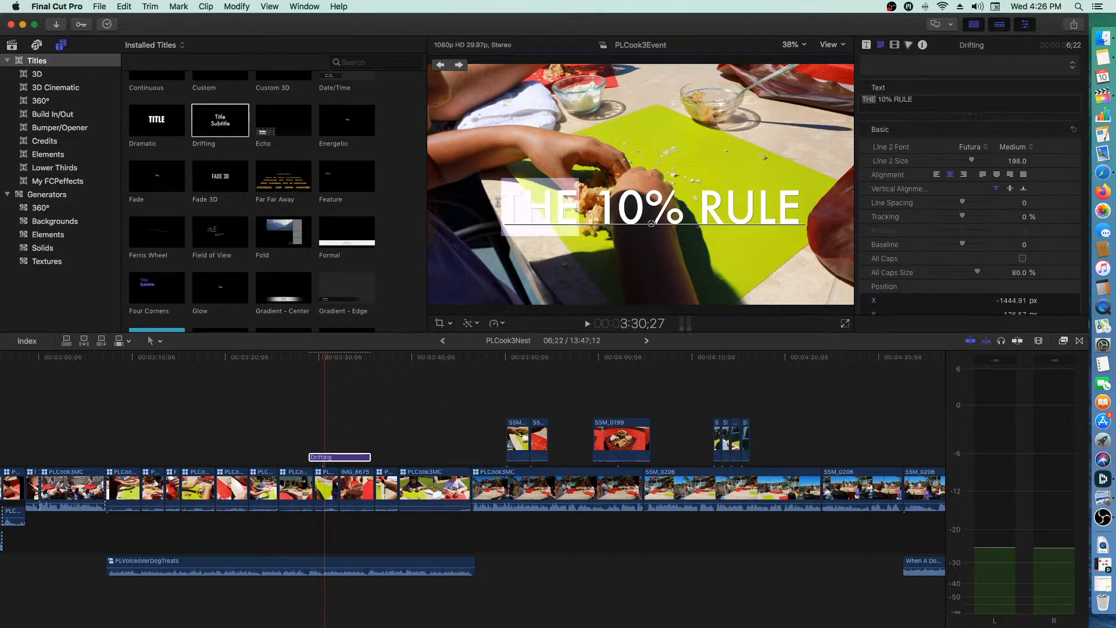
pyautogui.click(497, 205)
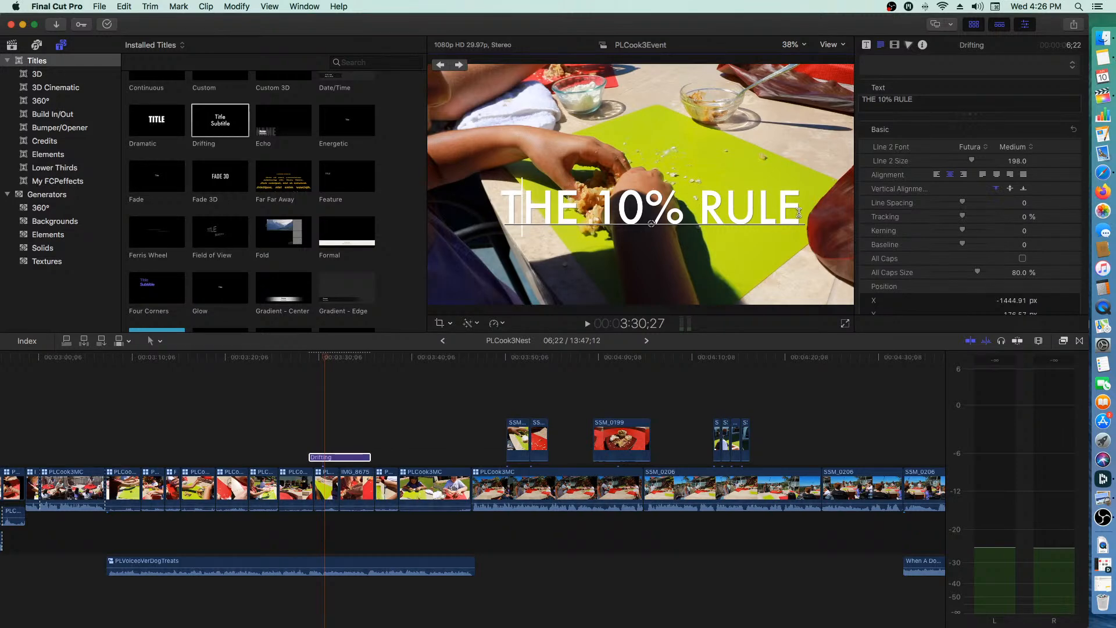
pyautogui.moveTo(497, 205); pyautogui.dragTo(804, 214)
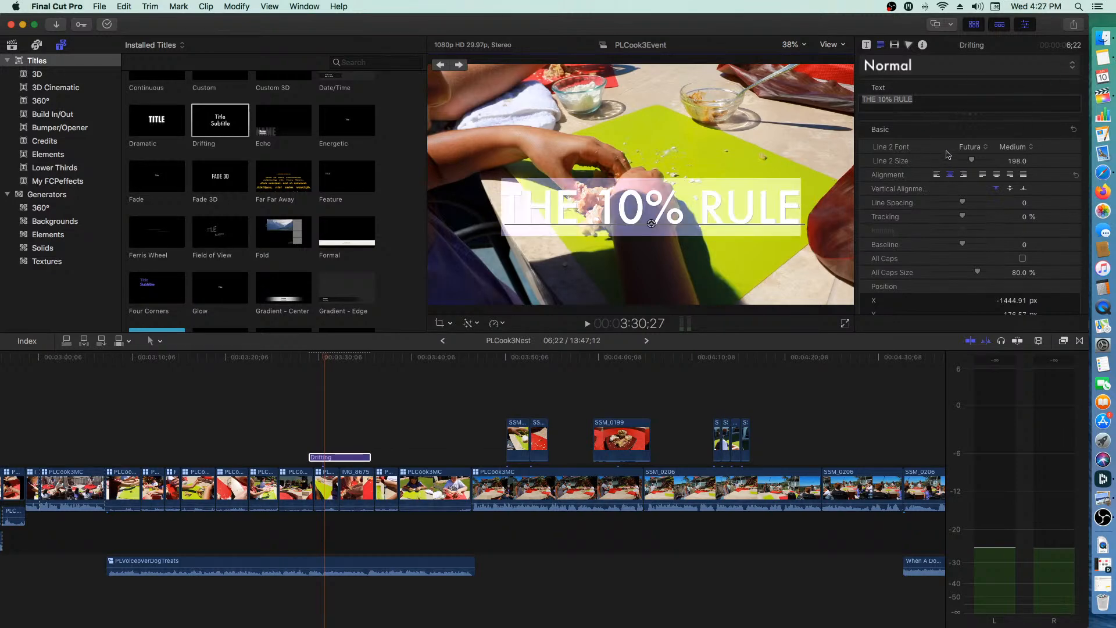
pyautogui.scroll(-10, 1007, 218)
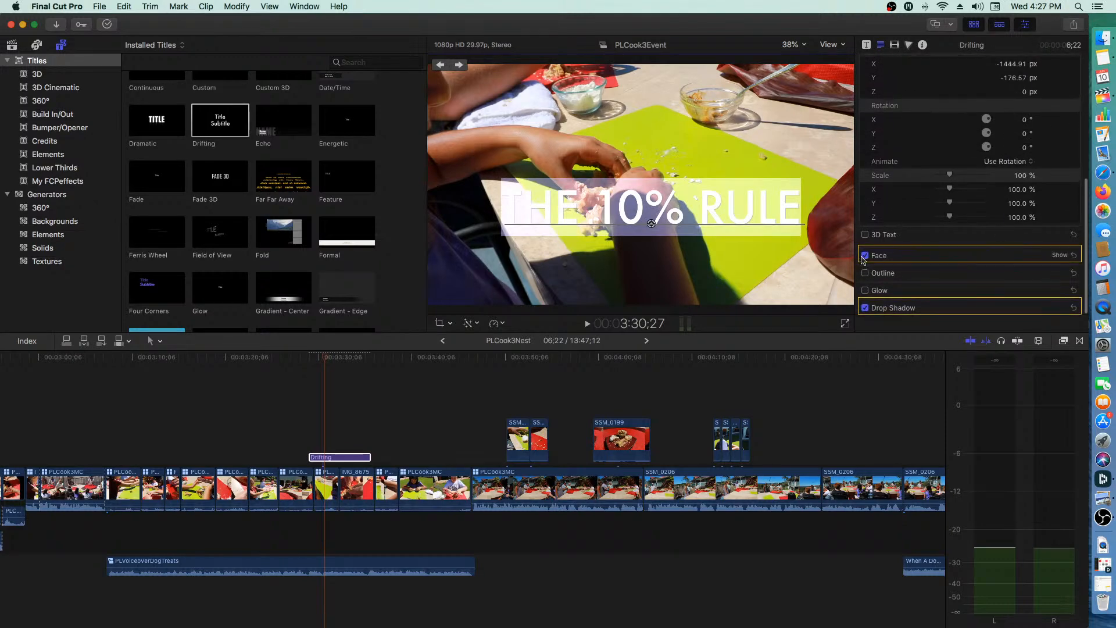
pyautogui.click(1059, 256)
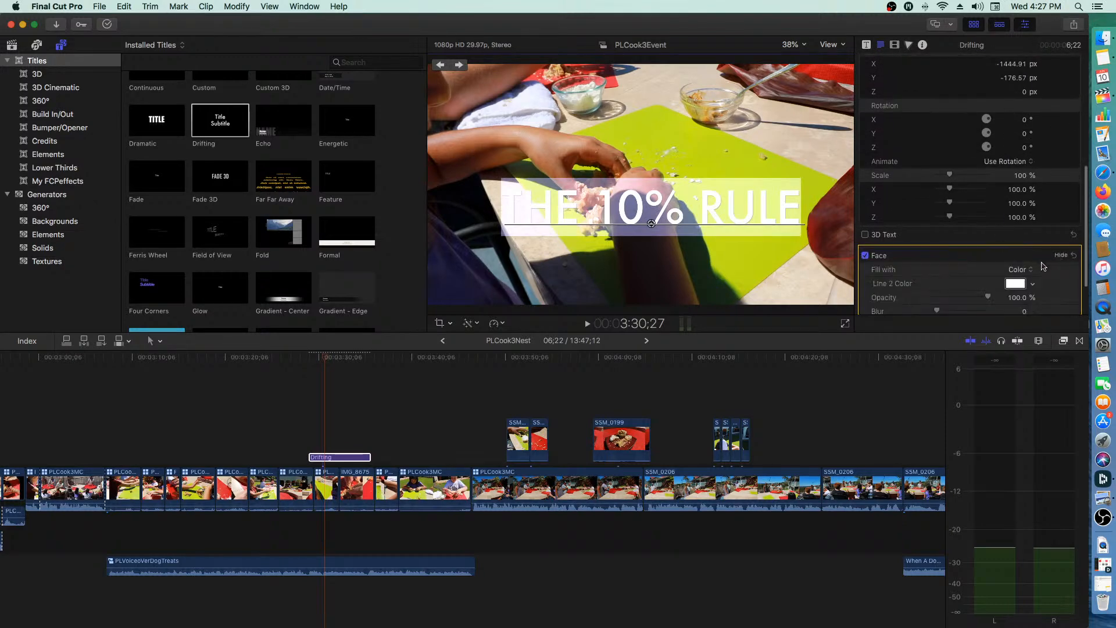
pyautogui.click(1015, 283)
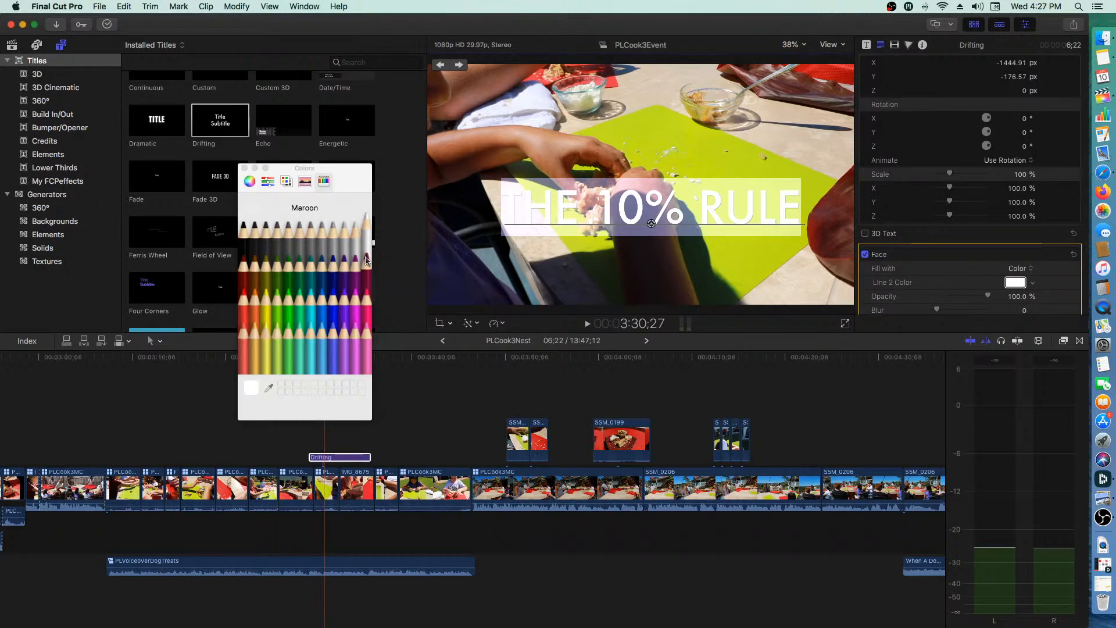
pyautogui.click(367, 257)
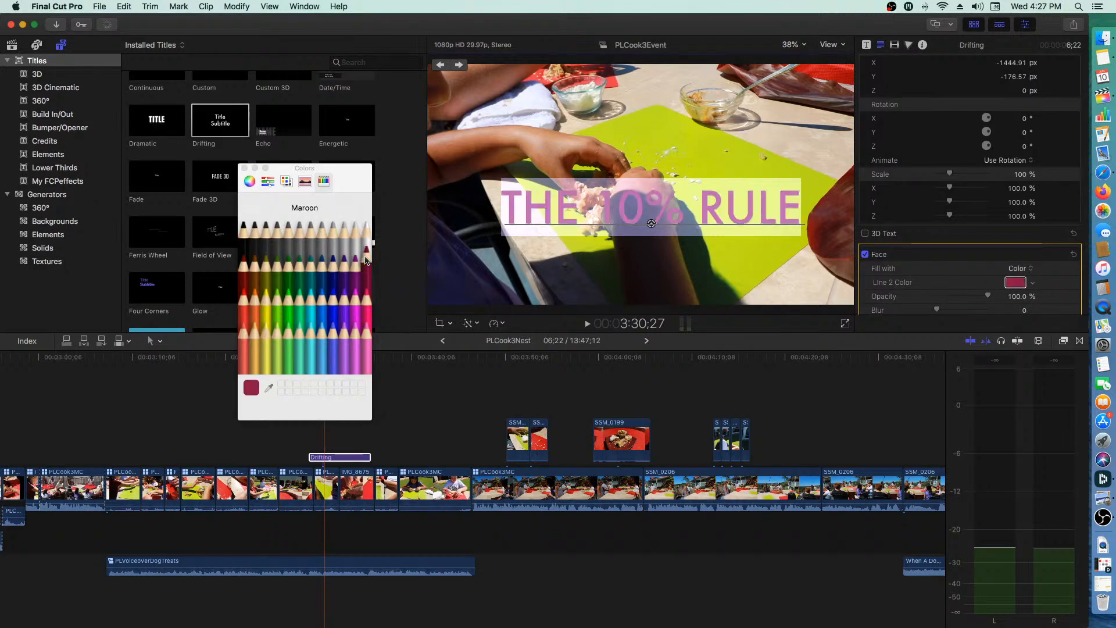
pyautogui.click(366, 295)
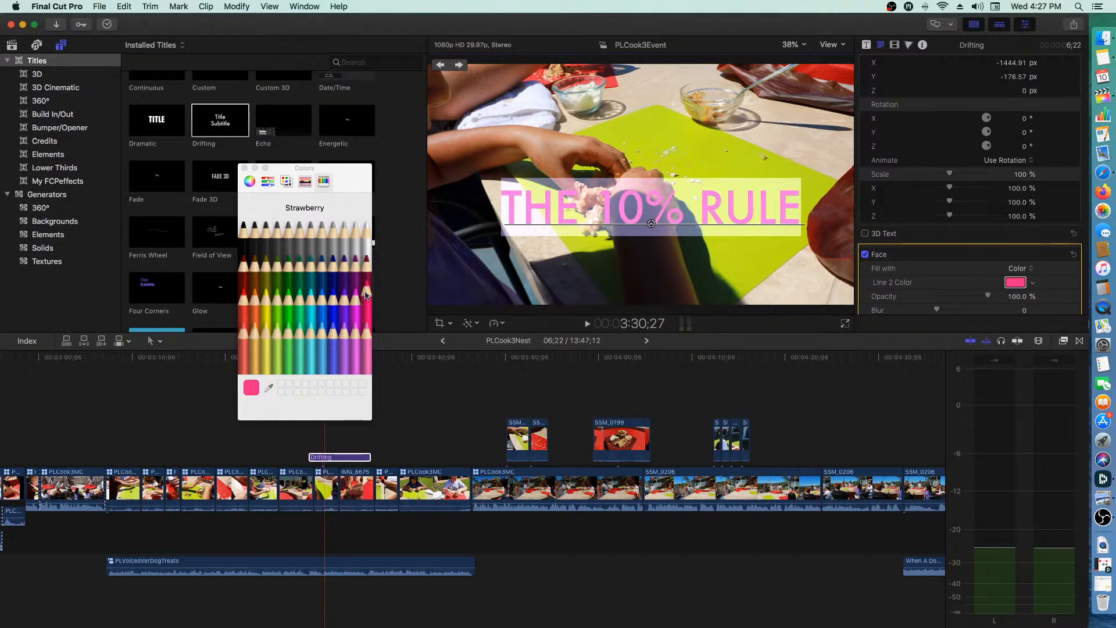
pyautogui.click(245, 296)
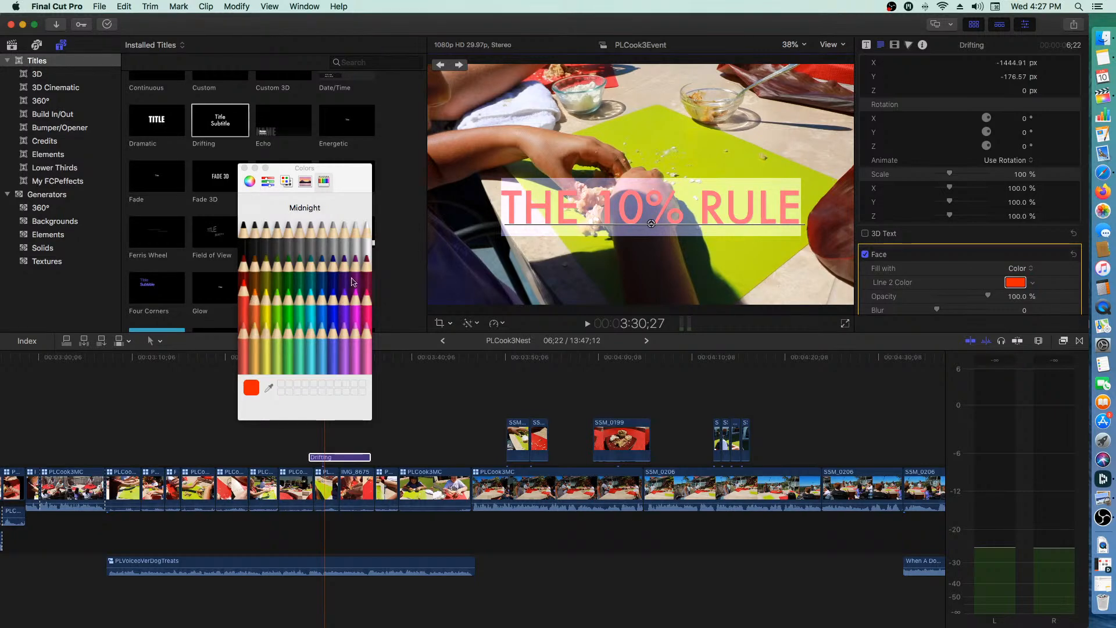
# - Enable an outline on the "THE 10% RULE" text, colour it Licorice black and set its width to 7
pyautogui.click(650, 269)
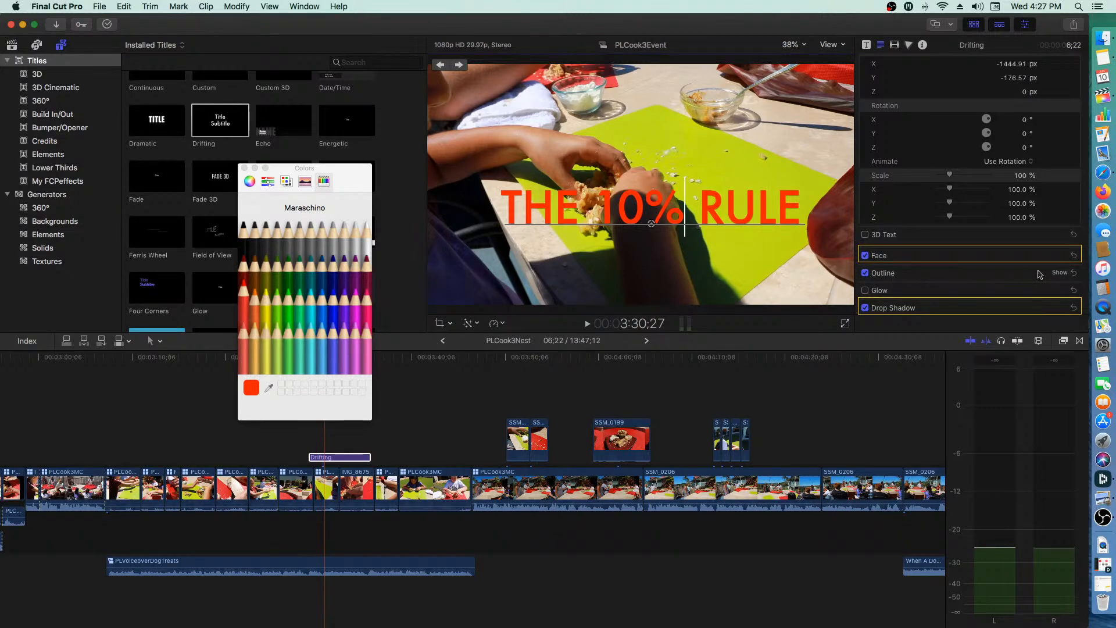
pyautogui.click(1056, 274)
pyautogui.click(1023, 304)
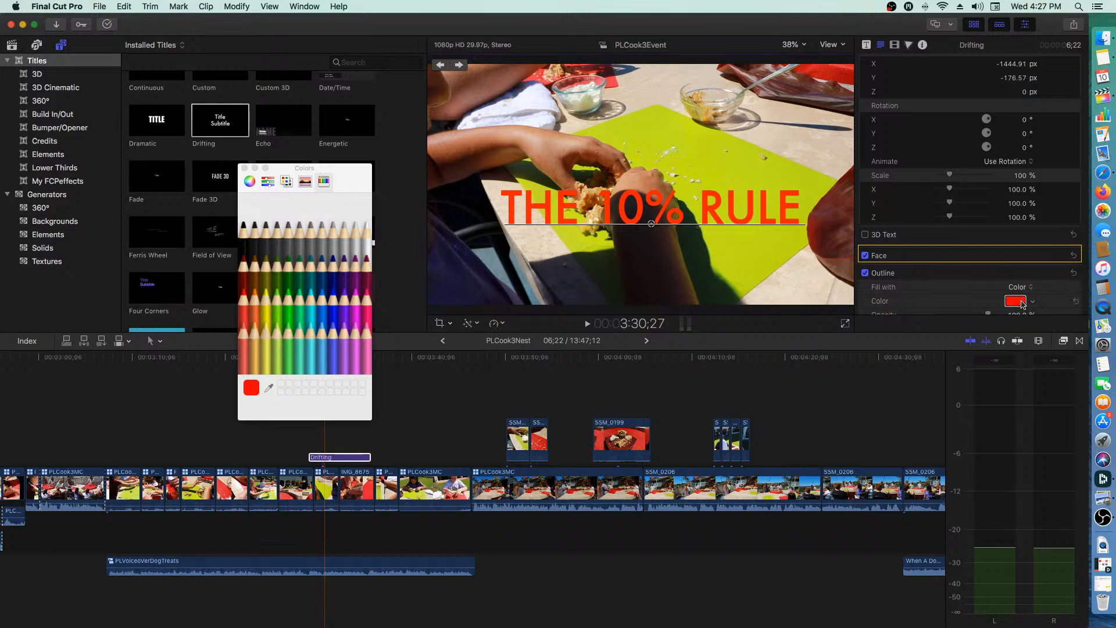
pyautogui.click(242, 225)
pyautogui.click(368, 228)
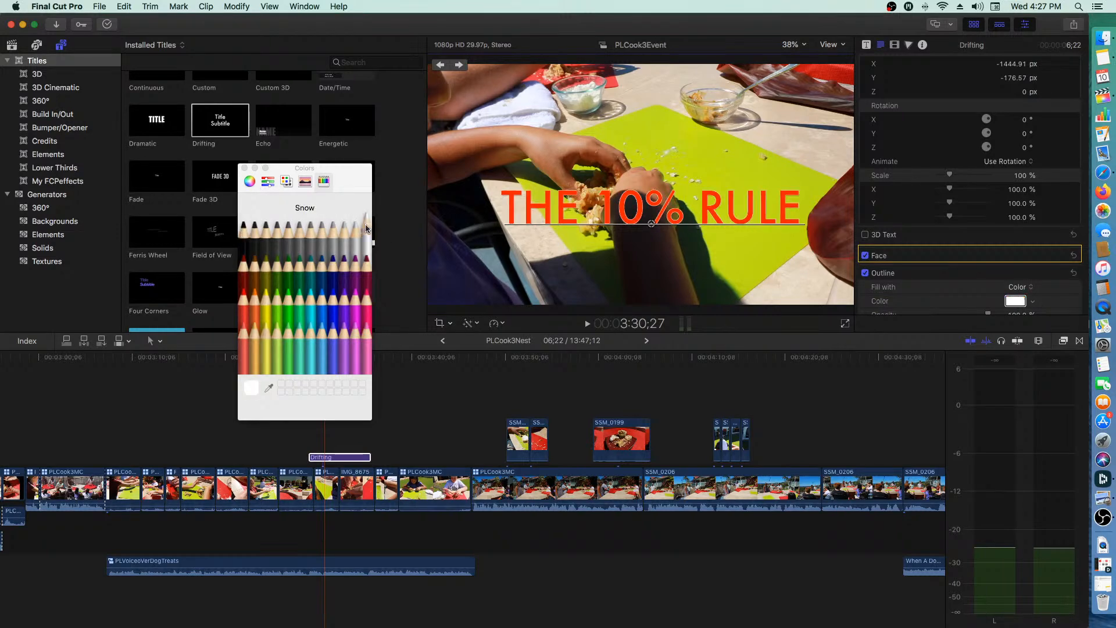
pyautogui.click(243, 225)
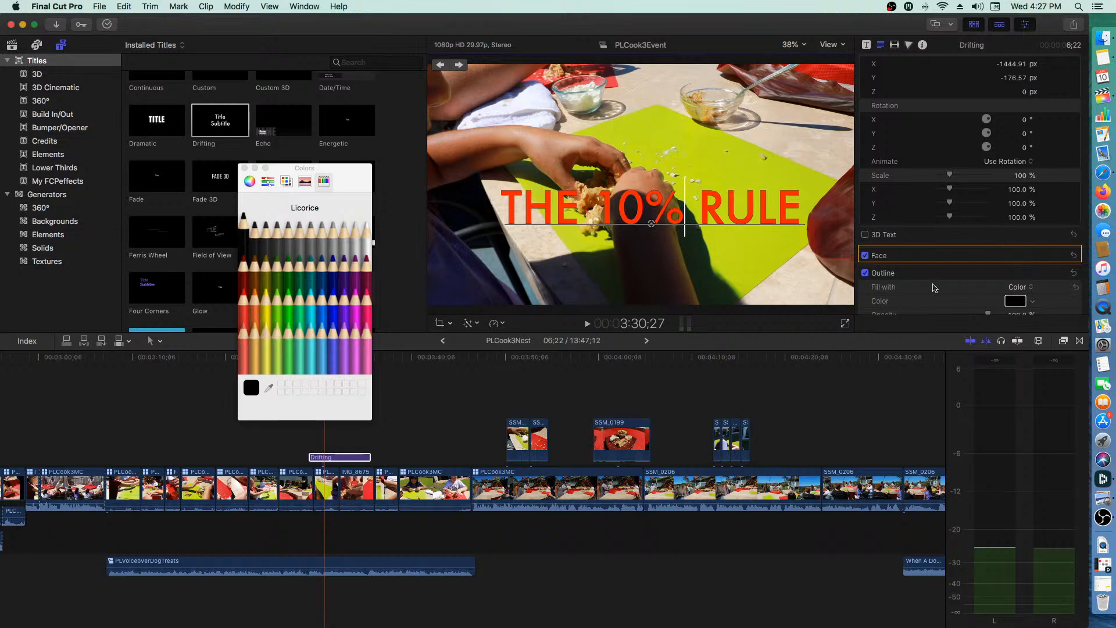
pyautogui.scroll(-3, 988, 297)
pyautogui.moveTo(938, 286); pyautogui.dragTo(967, 283)
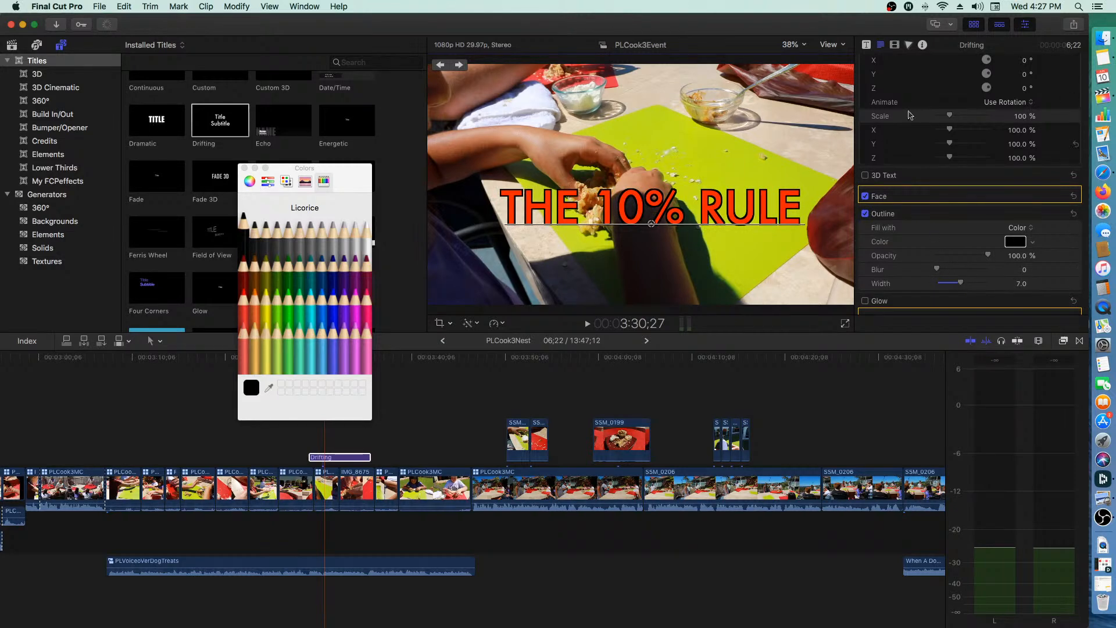
# - Change the font of the "THE 10% RULE" line to Loopiejuice and increase its tracking to 8.16%
pyautogui.scroll(5, 918, 117)
pyautogui.scroll(6, 929, 131)
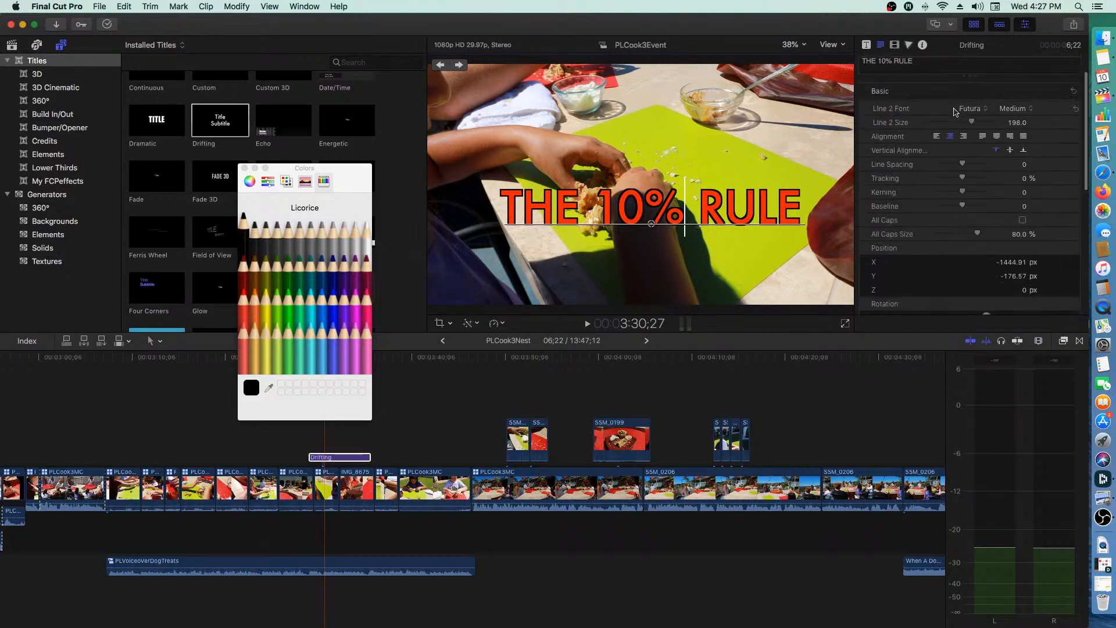
pyautogui.click(975, 111)
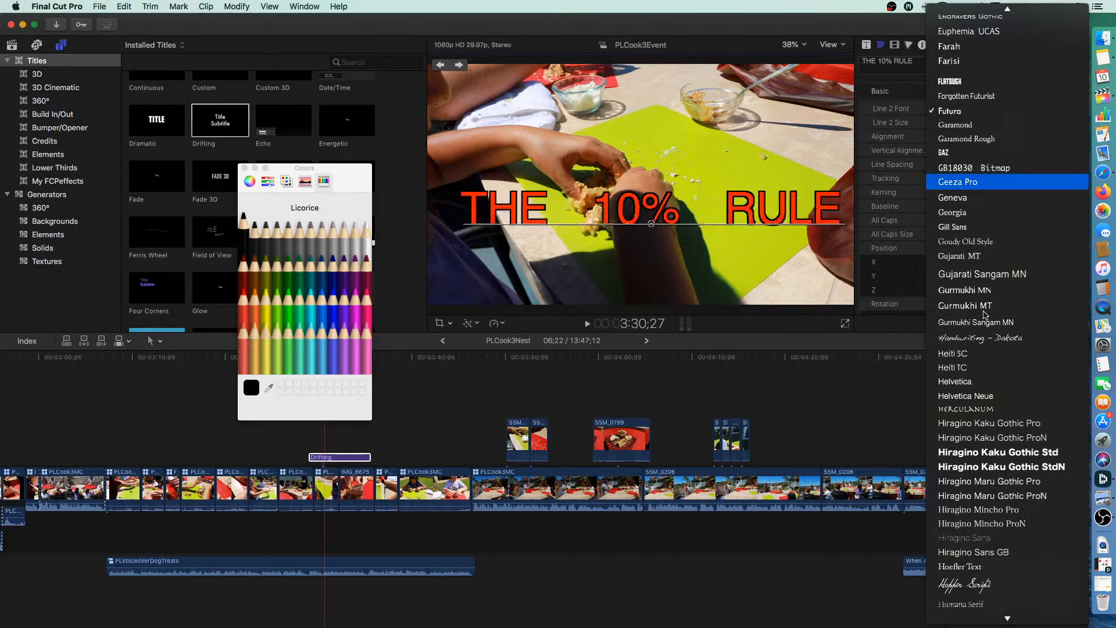
pyautogui.scroll(-3, 981, 435)
pyautogui.scroll(-12, 981, 435)
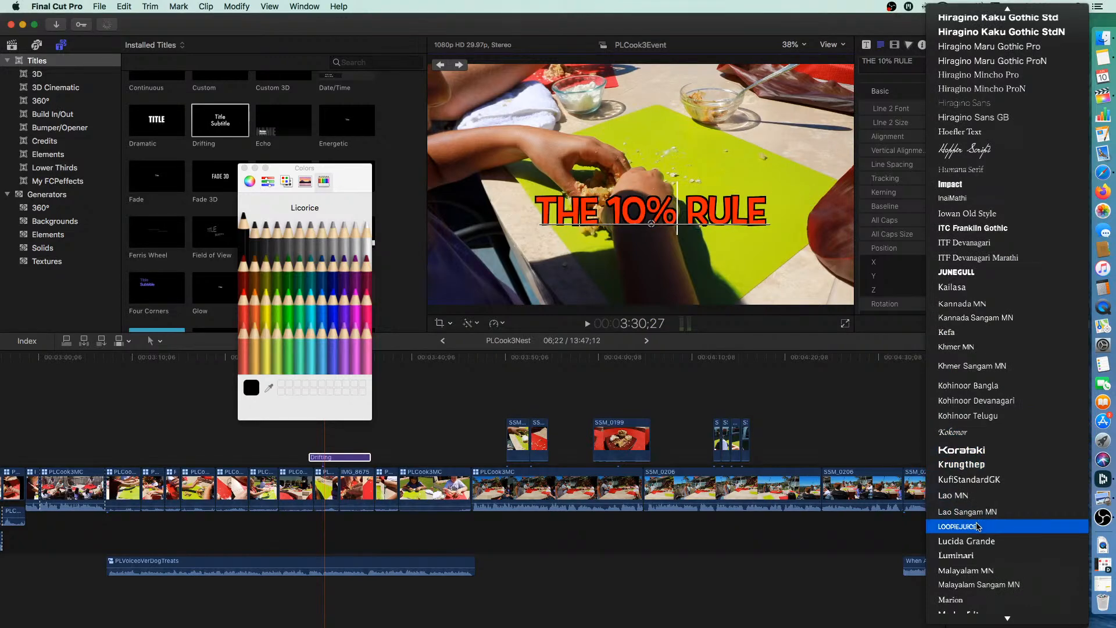
pyautogui.press('Escape')
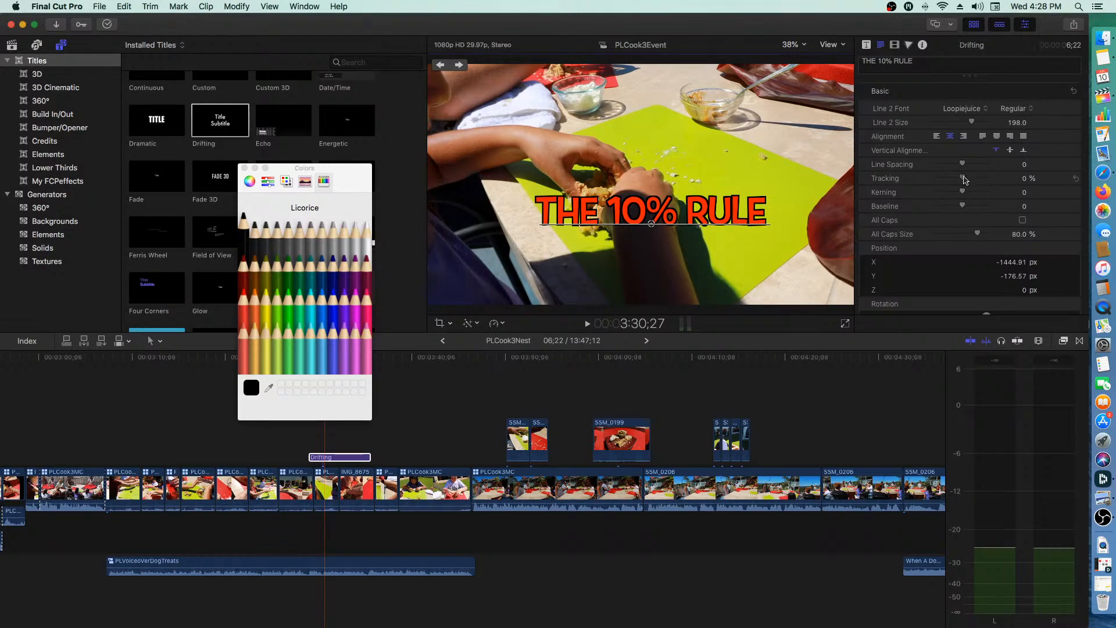
pyautogui.moveTo(964, 177); pyautogui.dragTo(966, 177)
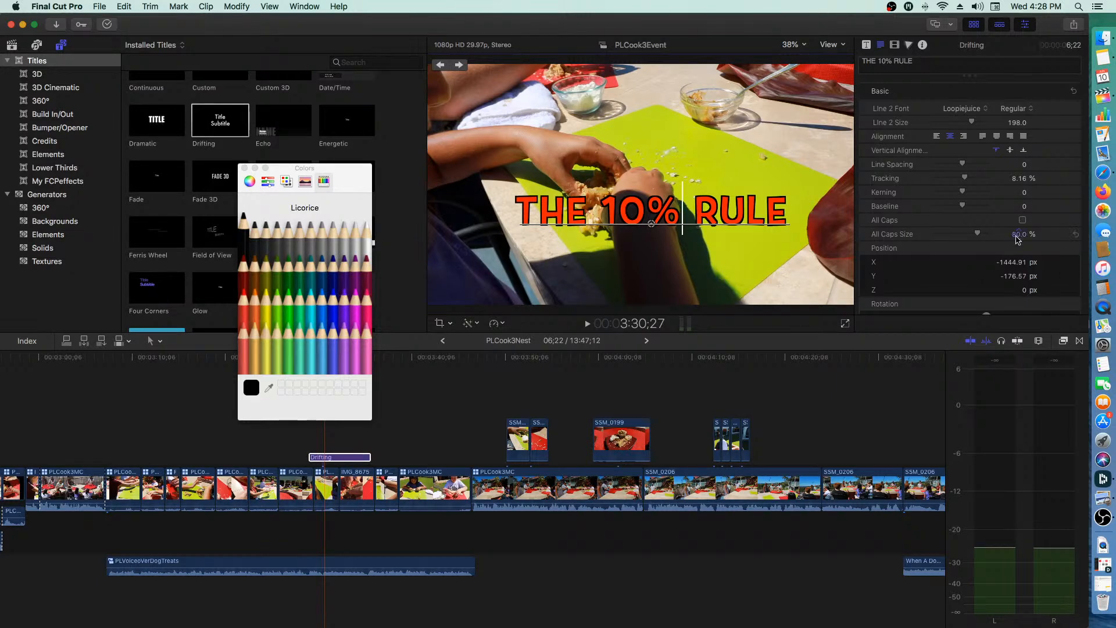
# - Set the face colour of "THE 10% RULE" to Salmon and move the text down near the bottom of the video frame
pyautogui.scroll(-4, 968, 294)
pyautogui.scroll(-6, 968, 295)
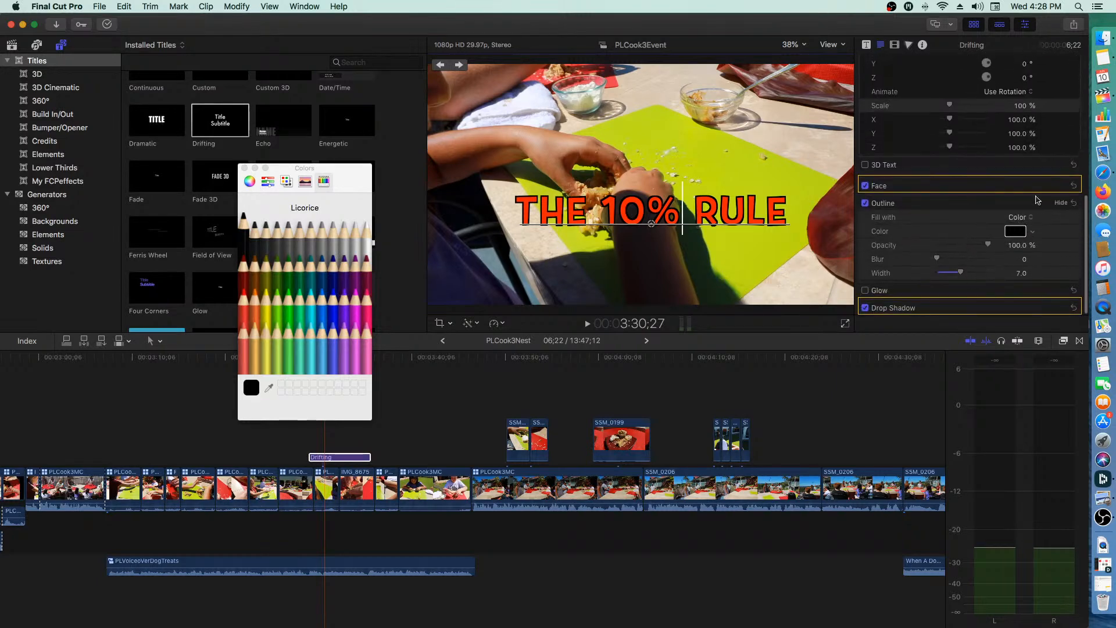
pyautogui.click(1067, 185)
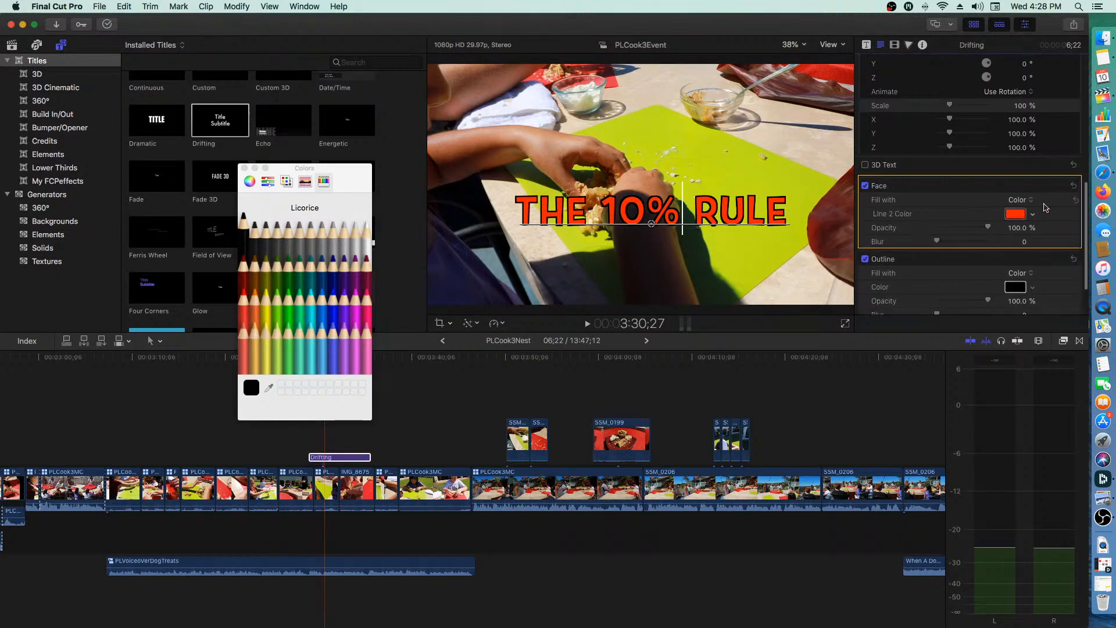
pyautogui.click(1016, 215)
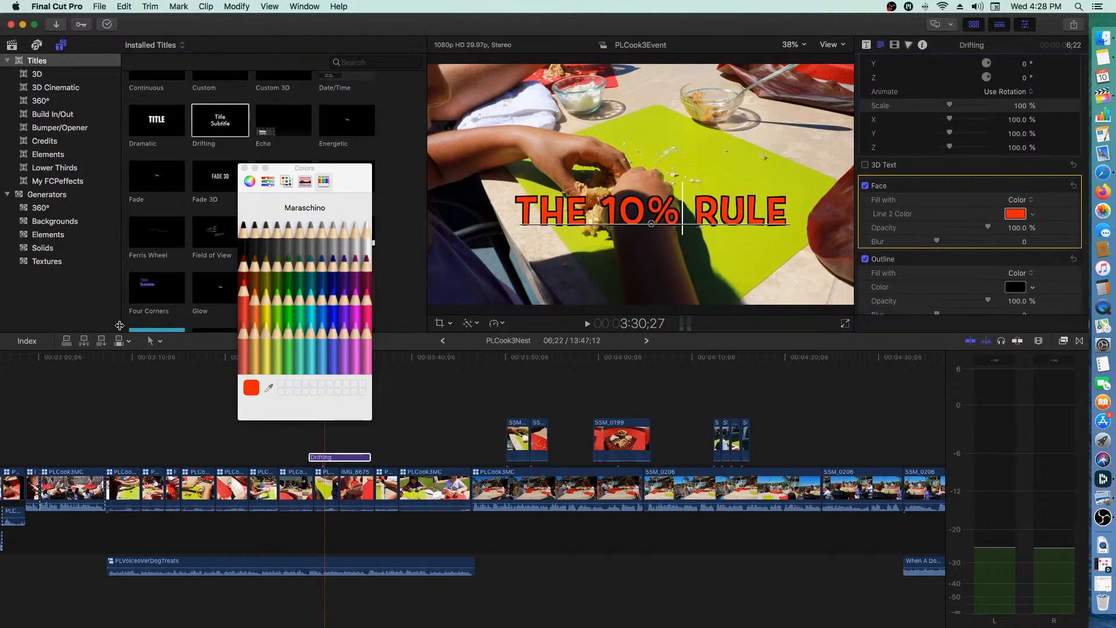
pyautogui.click(244, 329)
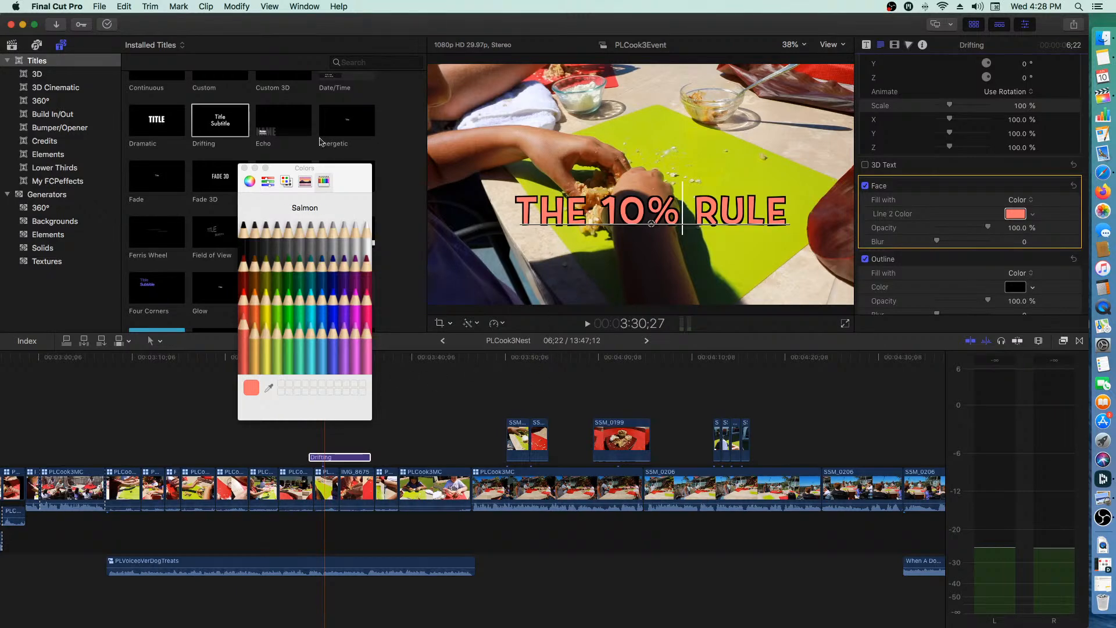
pyautogui.click(244, 169)
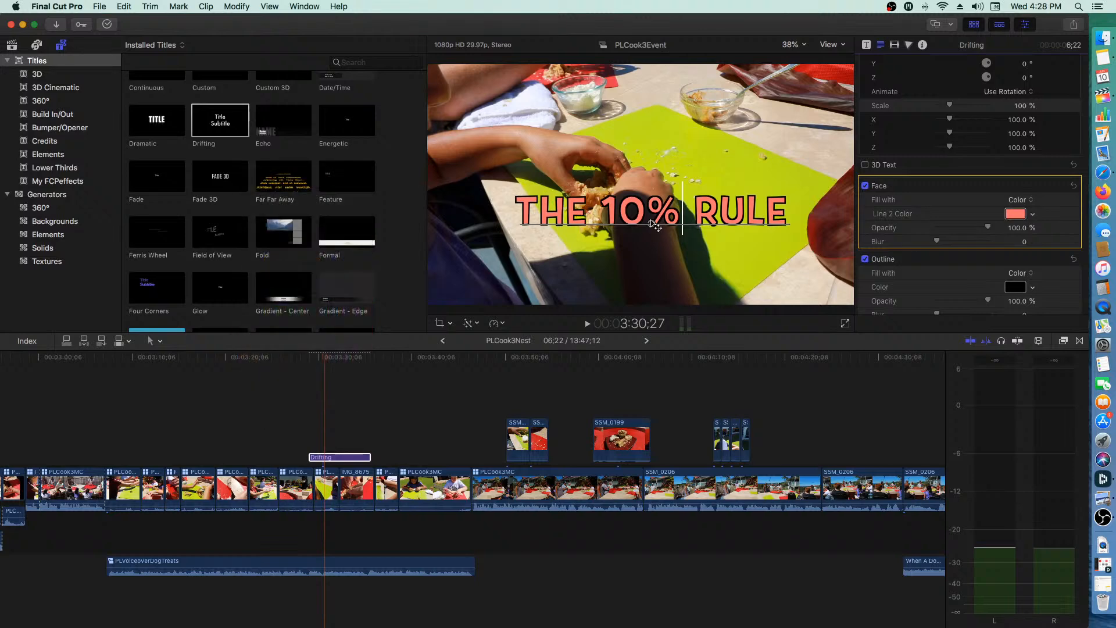
pyautogui.moveTo(655, 228); pyautogui.dragTo(642, 279)
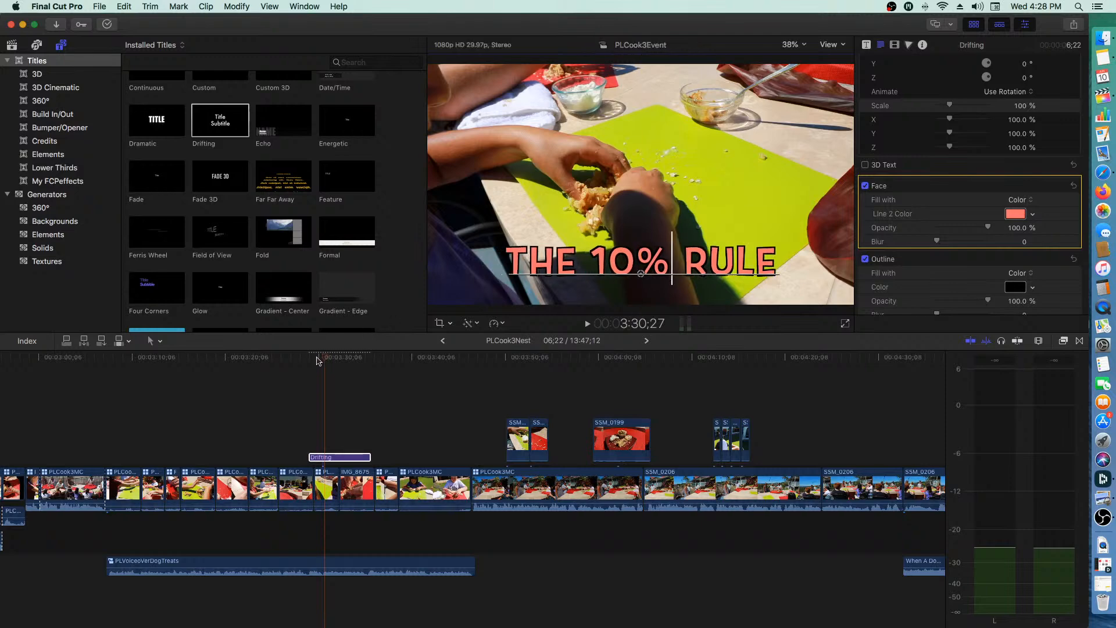
# - Play the Drifting title from about 3:27 and trim its start so it lasts 5:24, replaying the passage to check it
pyautogui.click(293, 361)
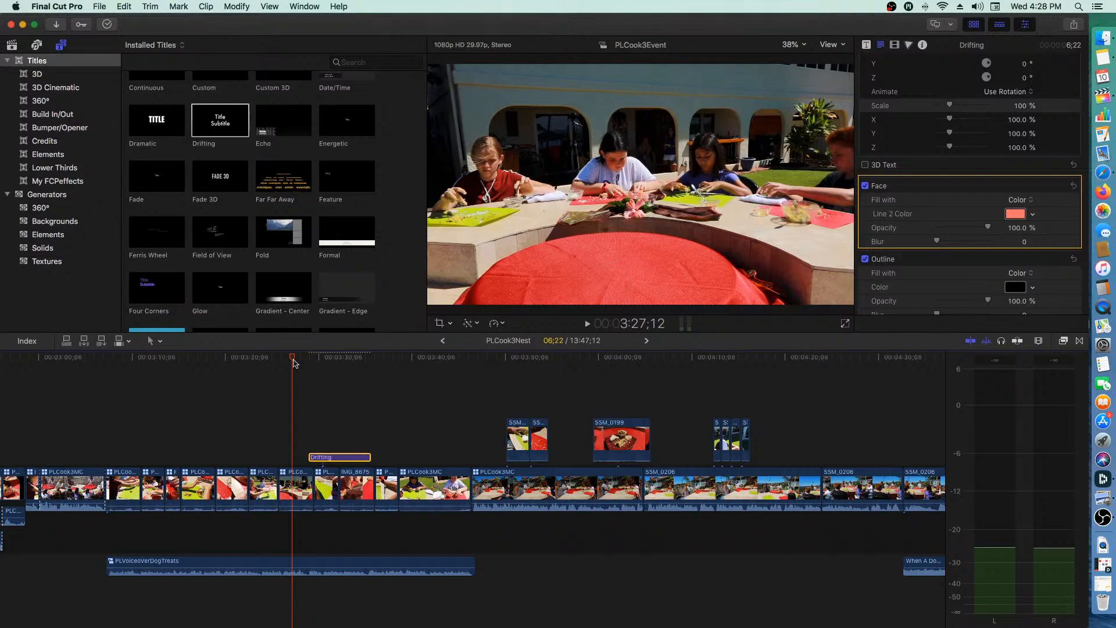
pyautogui.press('space')
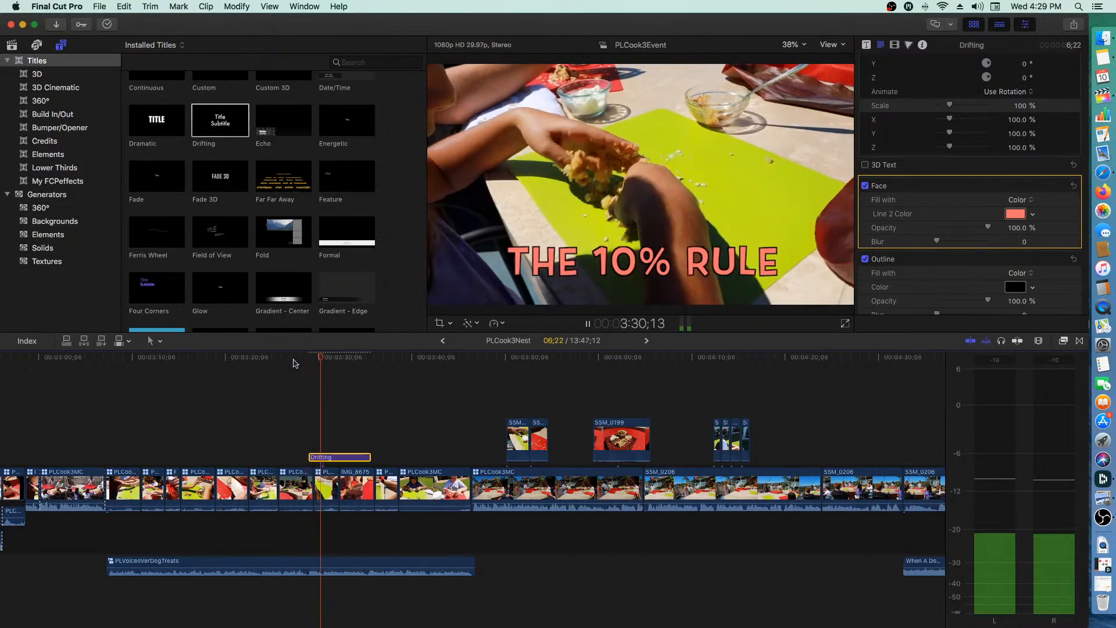
pyautogui.press('space')
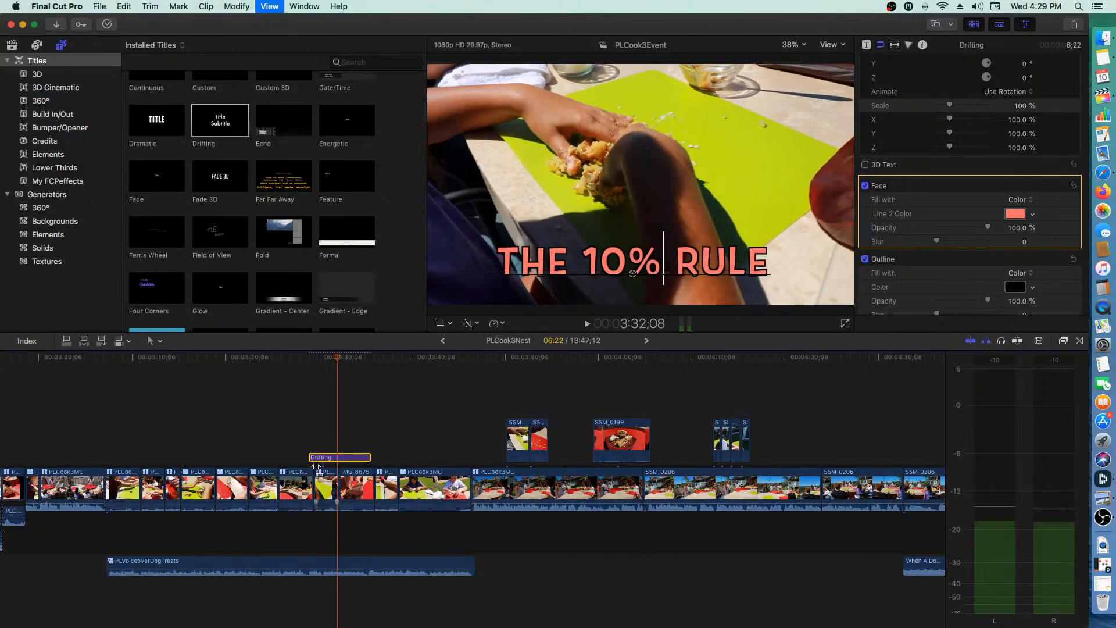
pyautogui.moveTo(307, 454); pyautogui.dragTo(319, 455)
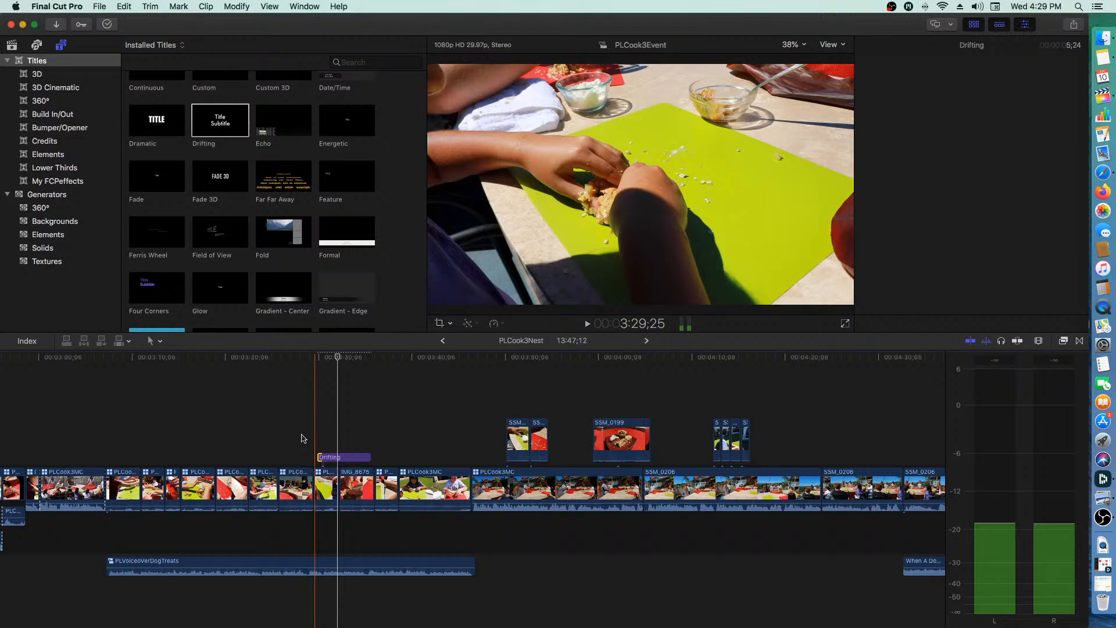
pyautogui.press('space')
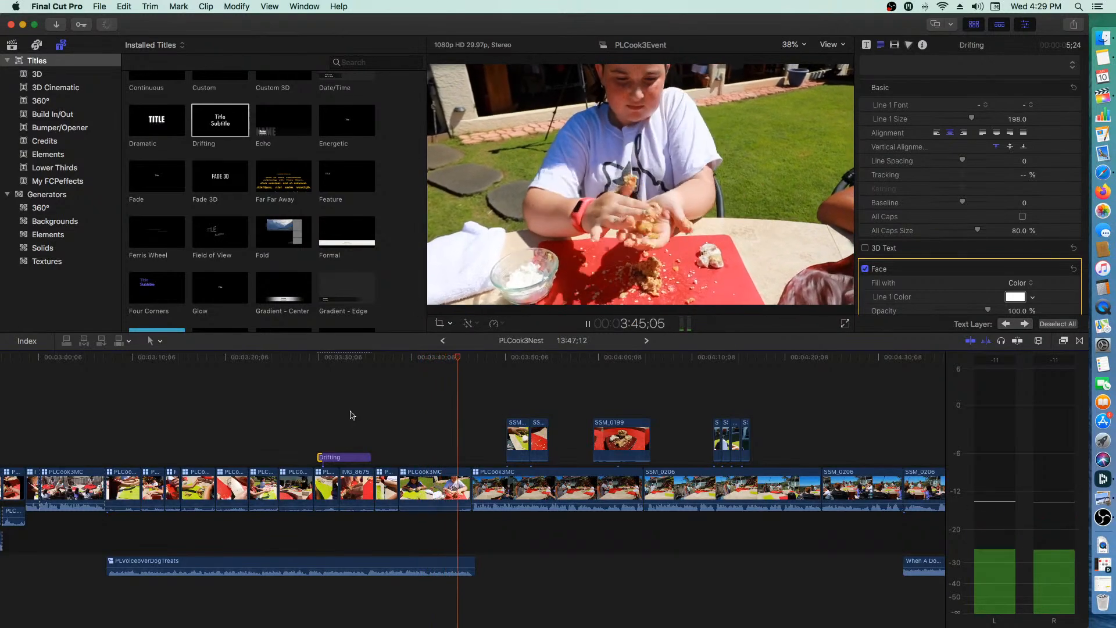
# - Stop playback and copy the "Frozen Peanut Butter Treats" title storyline located around 1:30 in the timeline
pyautogui.press('space')
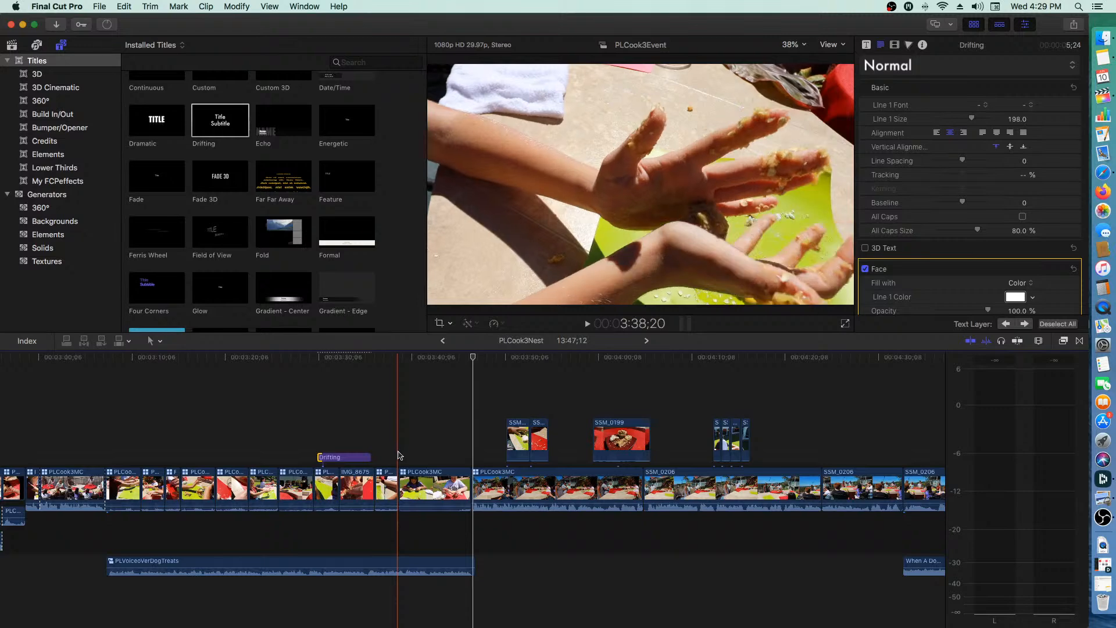
pyautogui.hscroll(-5, 399, 454)
pyautogui.hscroll(-10, 398, 454)
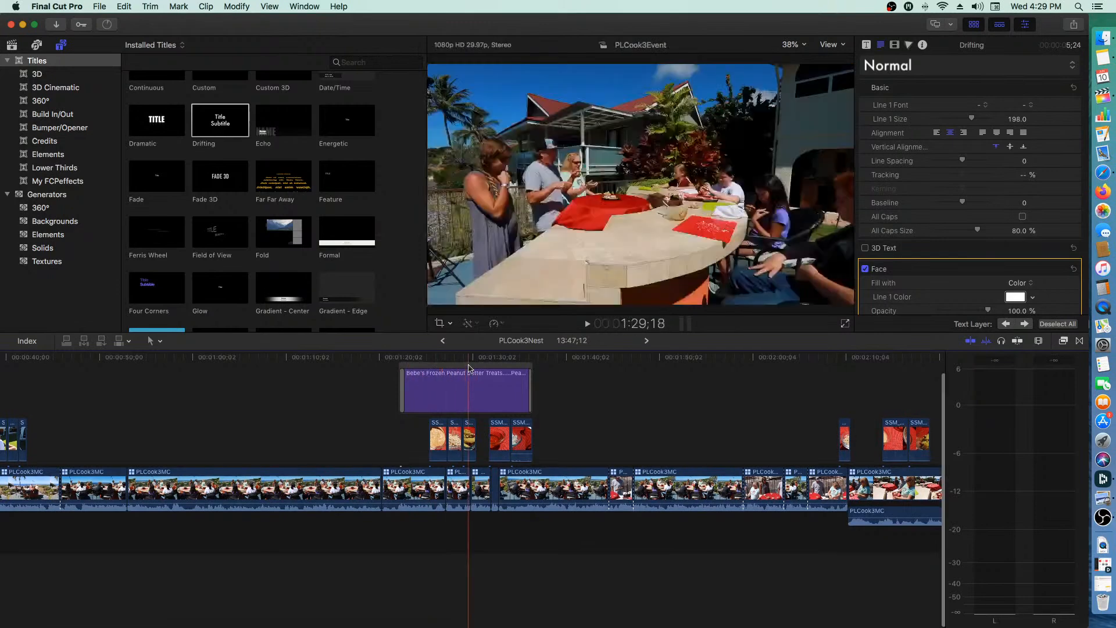
pyautogui.click(442, 374)
pyautogui.click(125, 7)
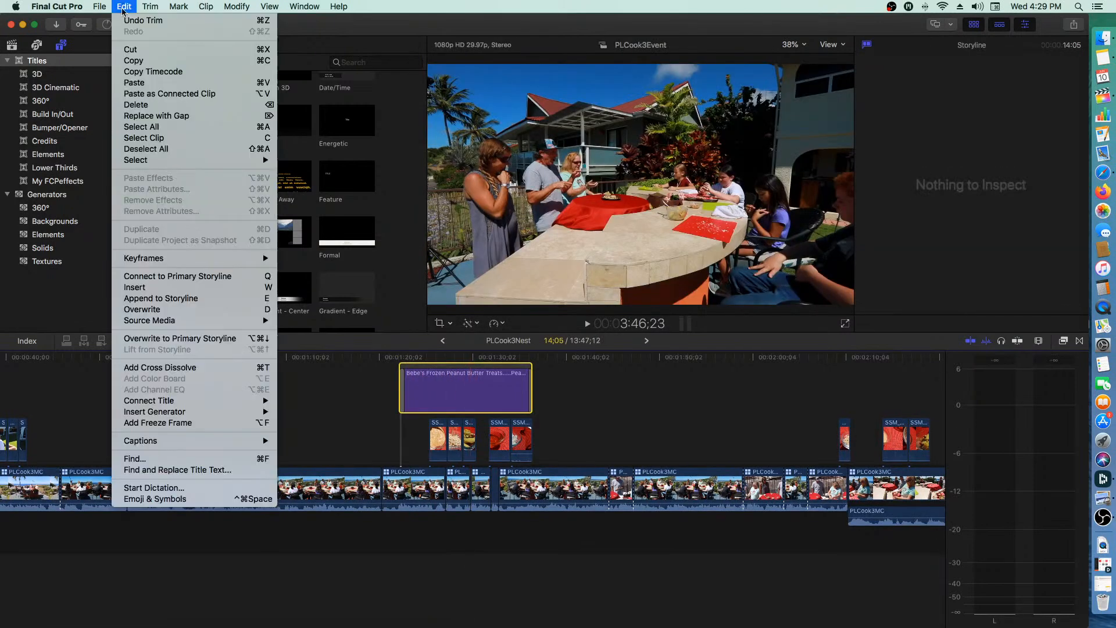
pyautogui.click(140, 61)
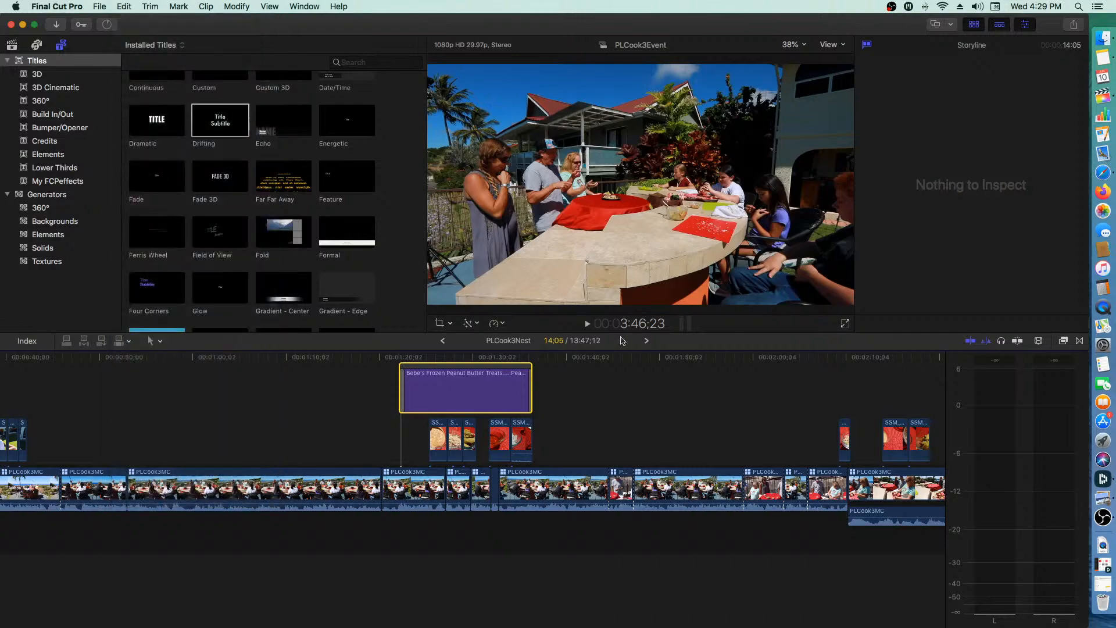
# - Return to the voice-over passage and place the playhead at 3:36:13, just after the Drifting title
pyautogui.click(672, 379)
pyautogui.hscroll(10, 670, 380)
pyautogui.hscroll(15, 670, 380)
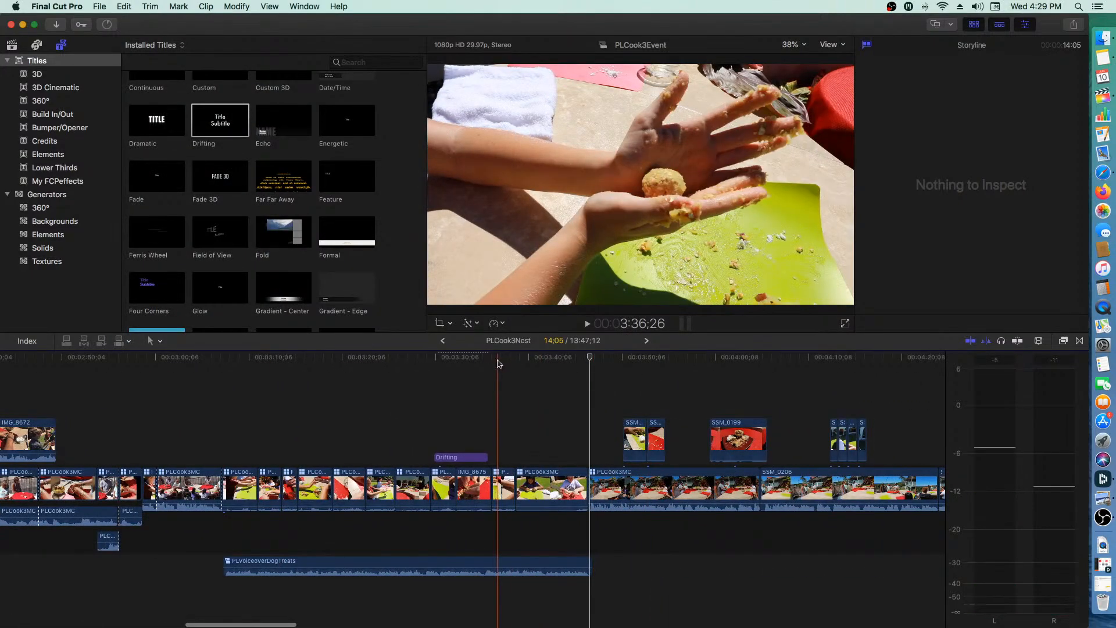
pyautogui.click(493, 357)
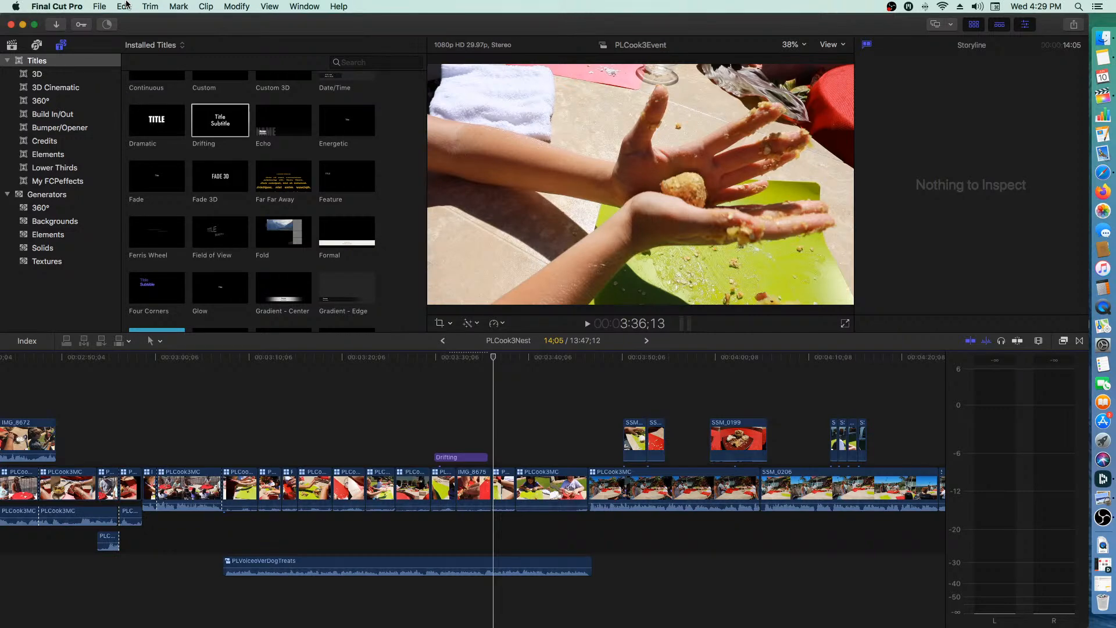
# - Paste the copied ticker title at 3:36:13 and shorten it to about 10 seconds, ending just before the wide table shot
pyautogui.click(127, 6)
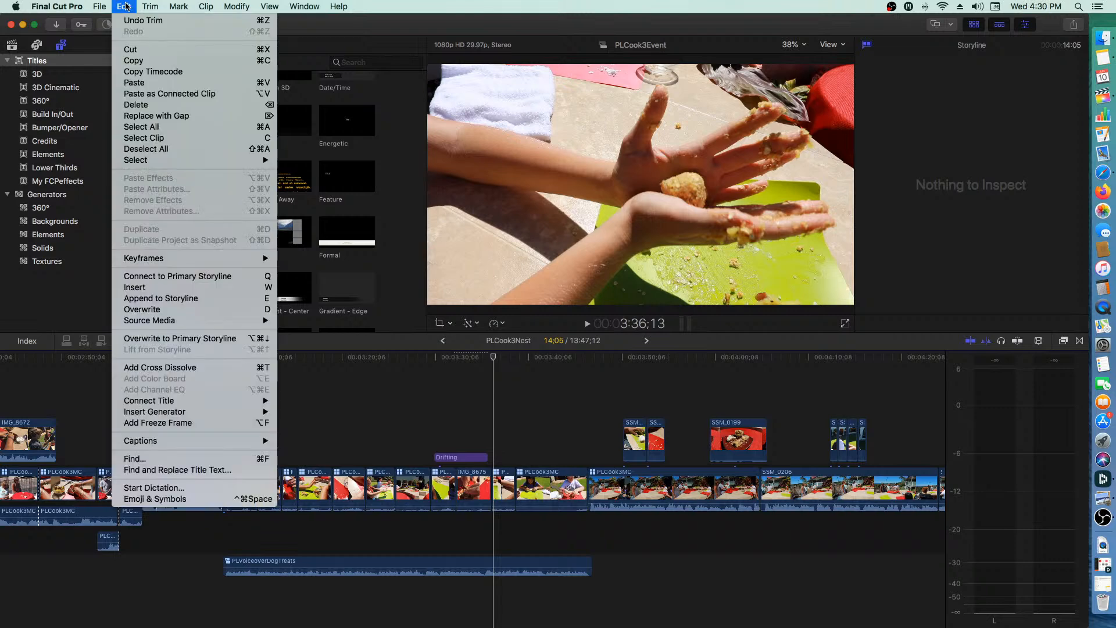
pyautogui.click(157, 85)
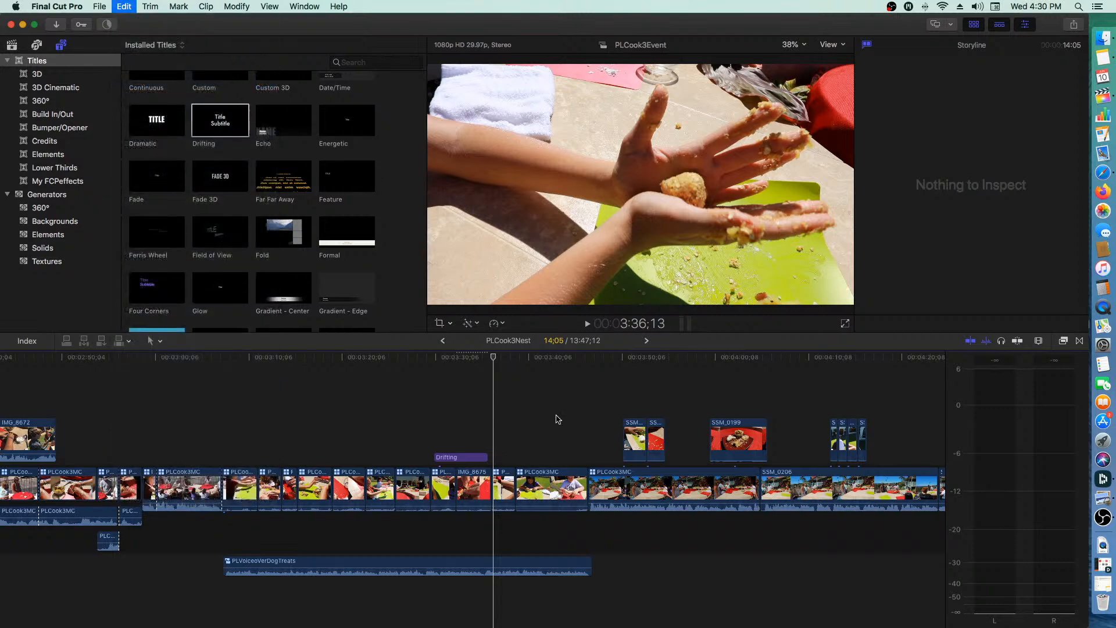
pyautogui.press('cmd+4')
pyautogui.press('z')
pyautogui.click(619, 385)
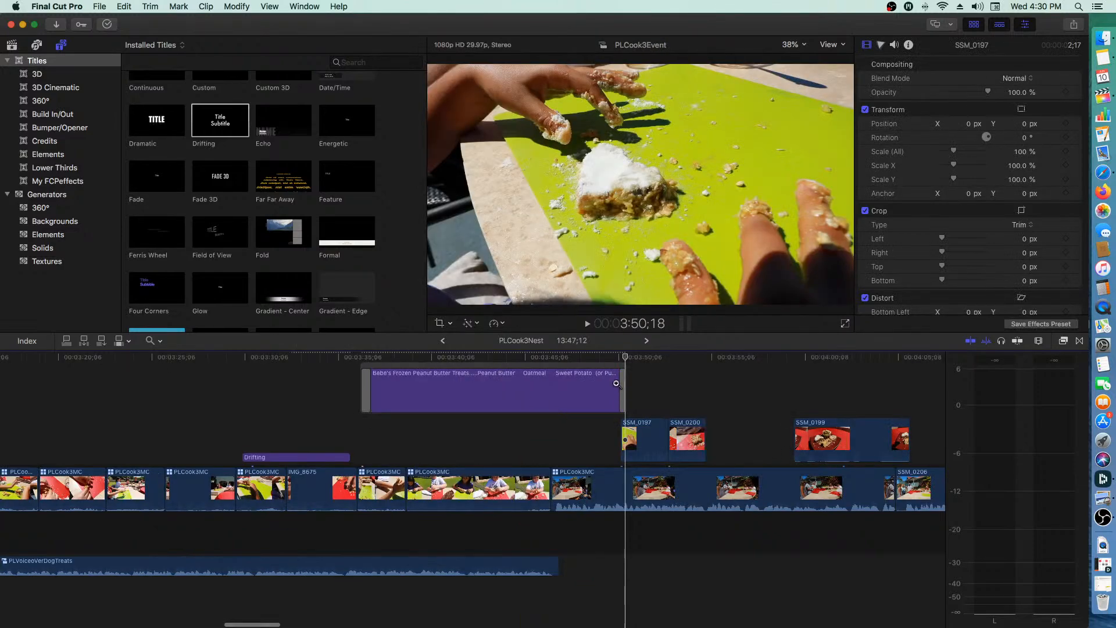
pyautogui.click(619, 386)
pyautogui.press('a')
pyautogui.moveTo(628, 376); pyautogui.dragTo(478, 388)
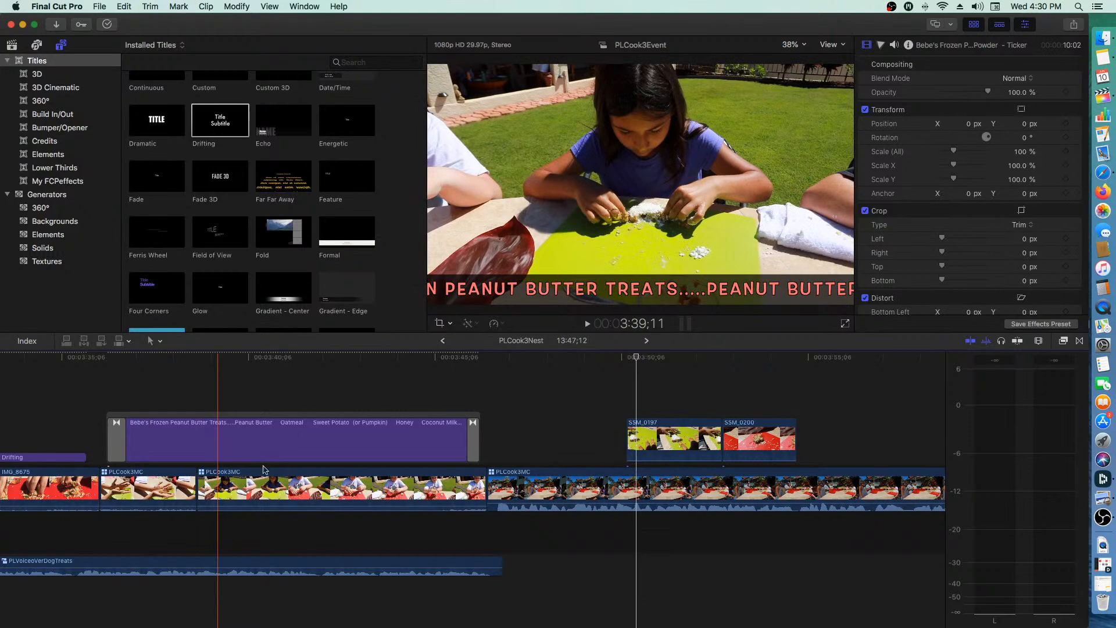
# - Select the ticker title, switch to Notes and copy "Banana slices, berries, watermelon and apple slices, (with no seeds, of course" from the Puppy Love credit Roll notes
pyautogui.click(254, 440)
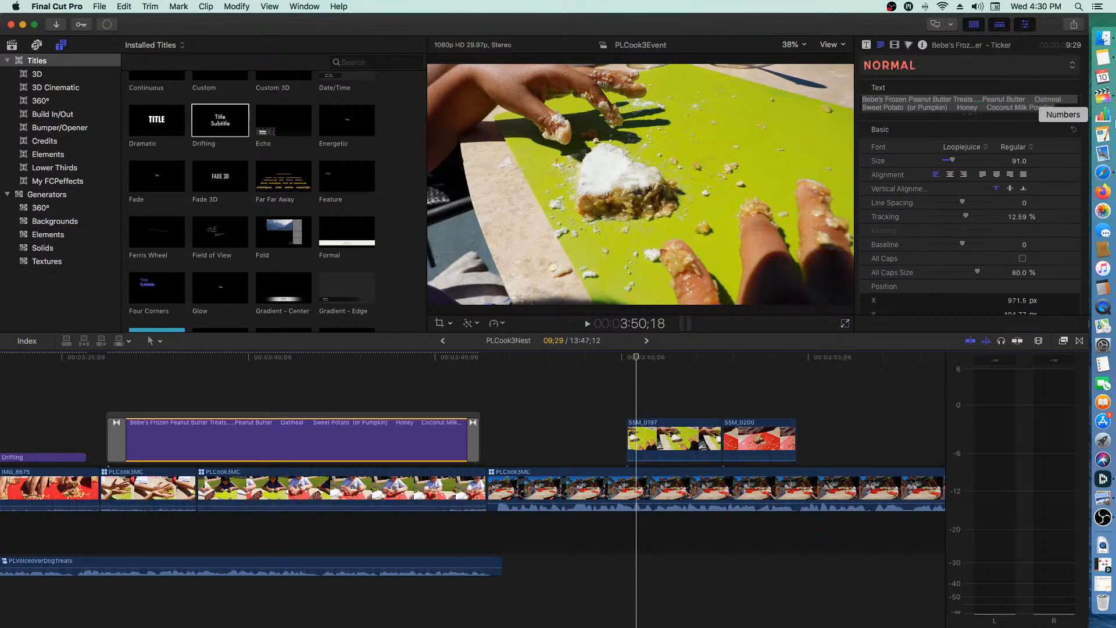
pyautogui.click(1108, 57)
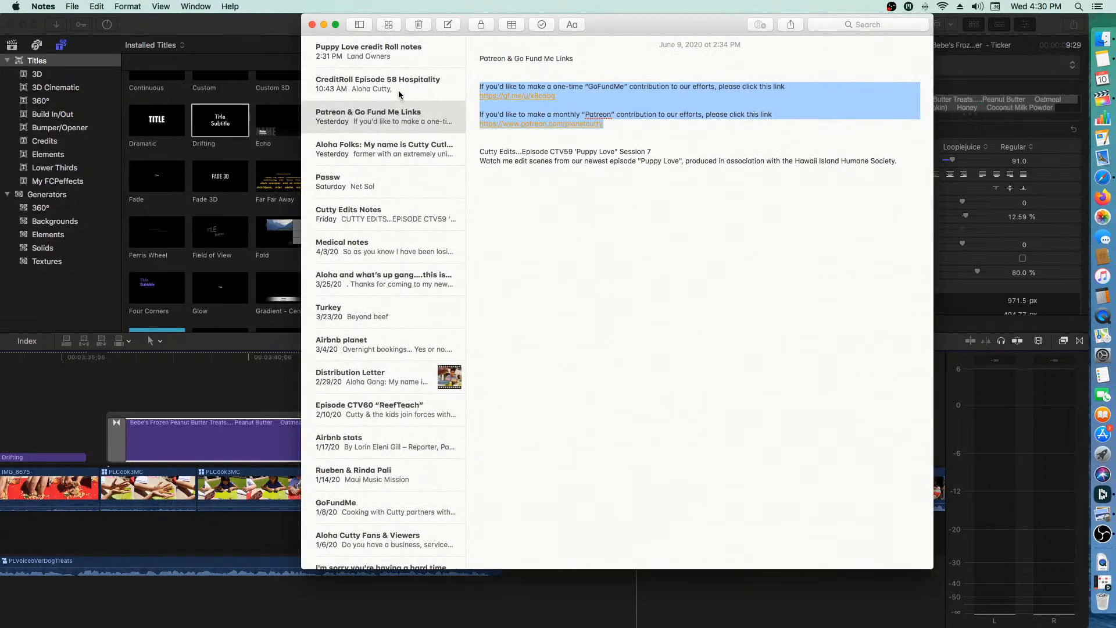
pyautogui.click(387, 57)
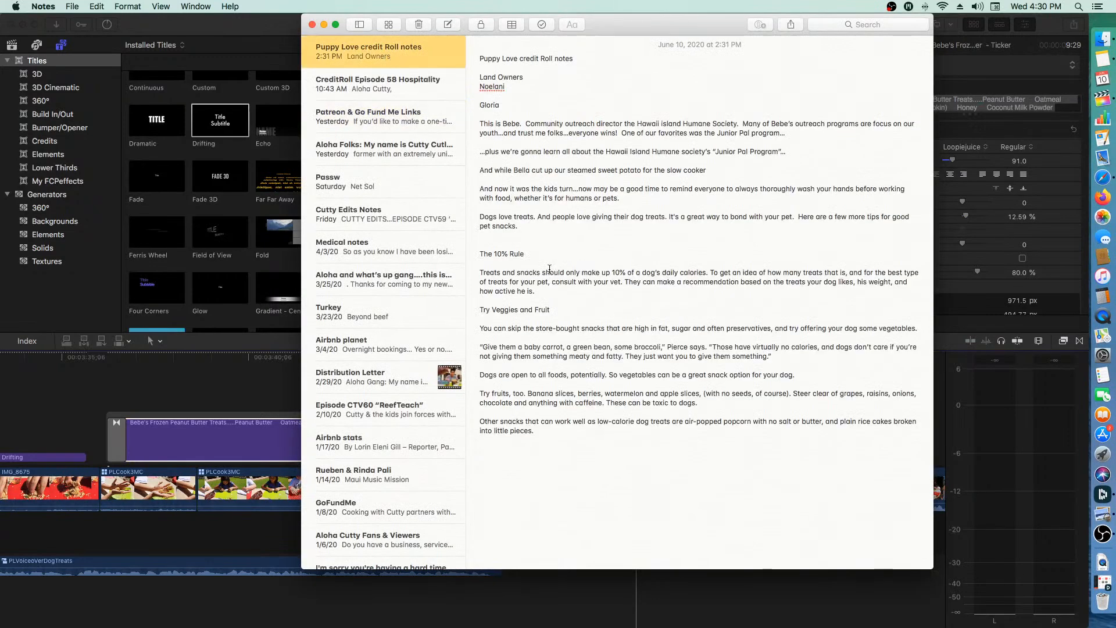
pyautogui.click(528, 393)
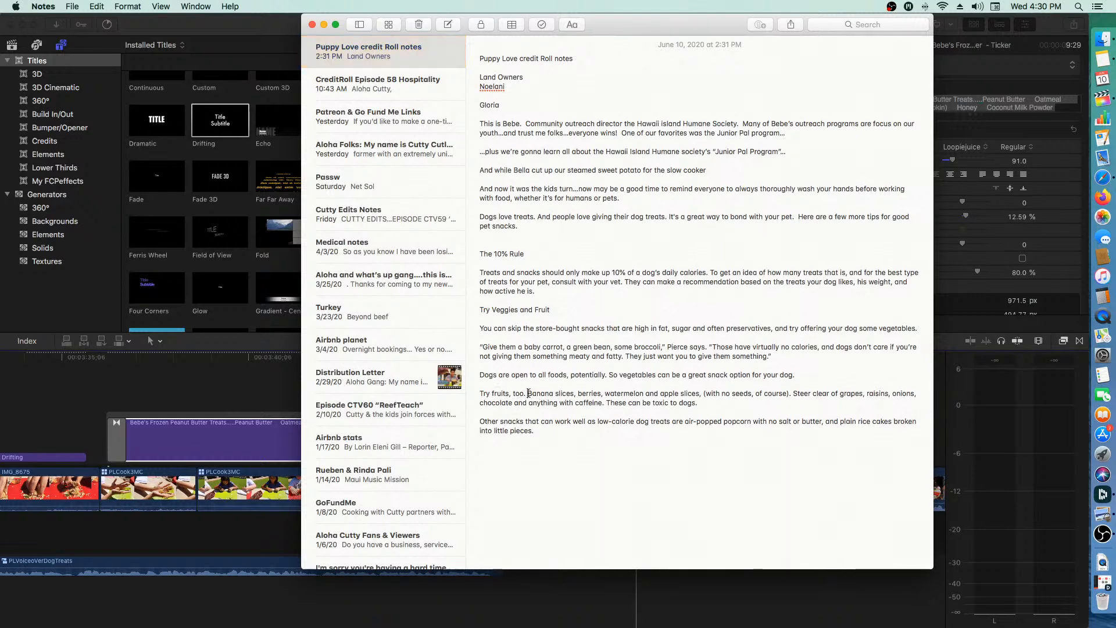
pyautogui.moveTo(529, 394); pyautogui.dragTo(791, 393)
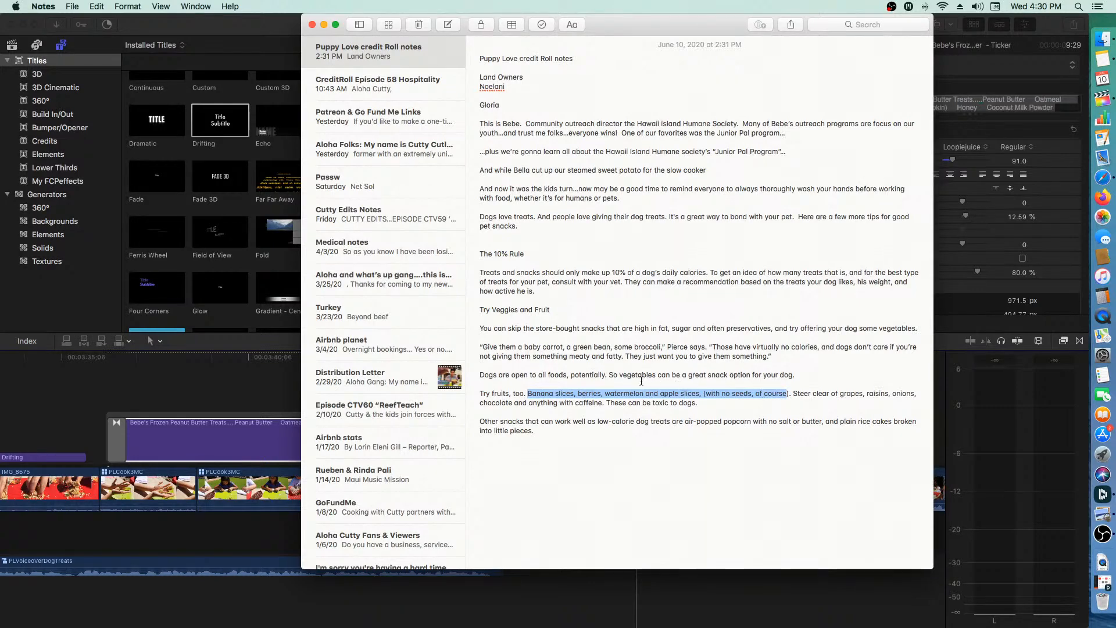
pyautogui.rightClick(598, 391)
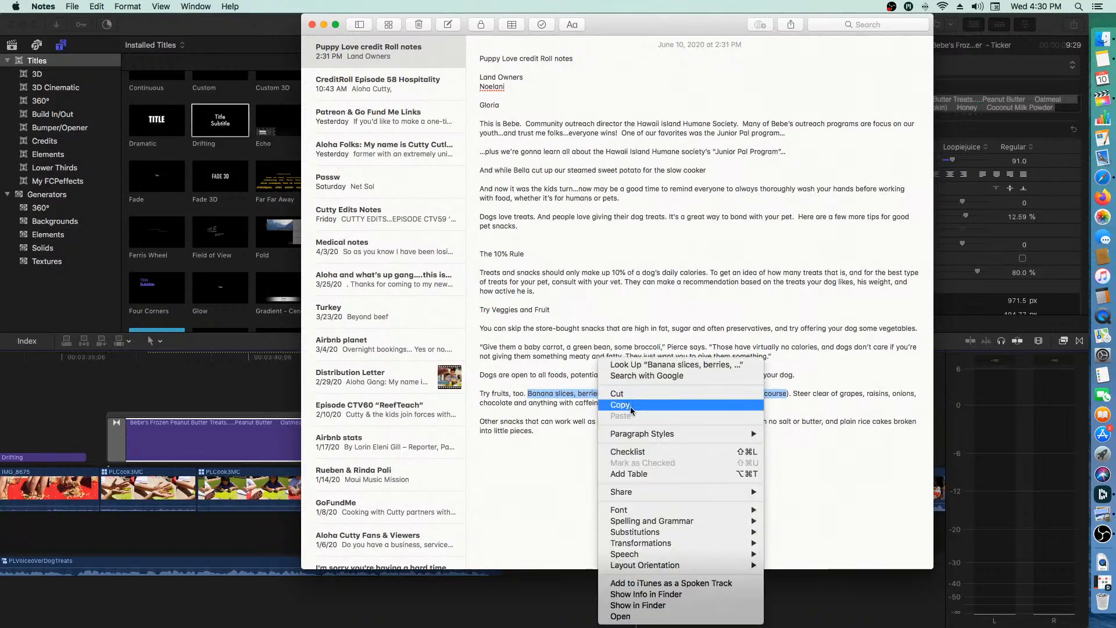
pyautogui.click(616, 408)
# - Return to Final Cut Pro, replace all of the ticker's text with the copied fruit phrase, and play it from mid-title
pyautogui.click(196, 383)
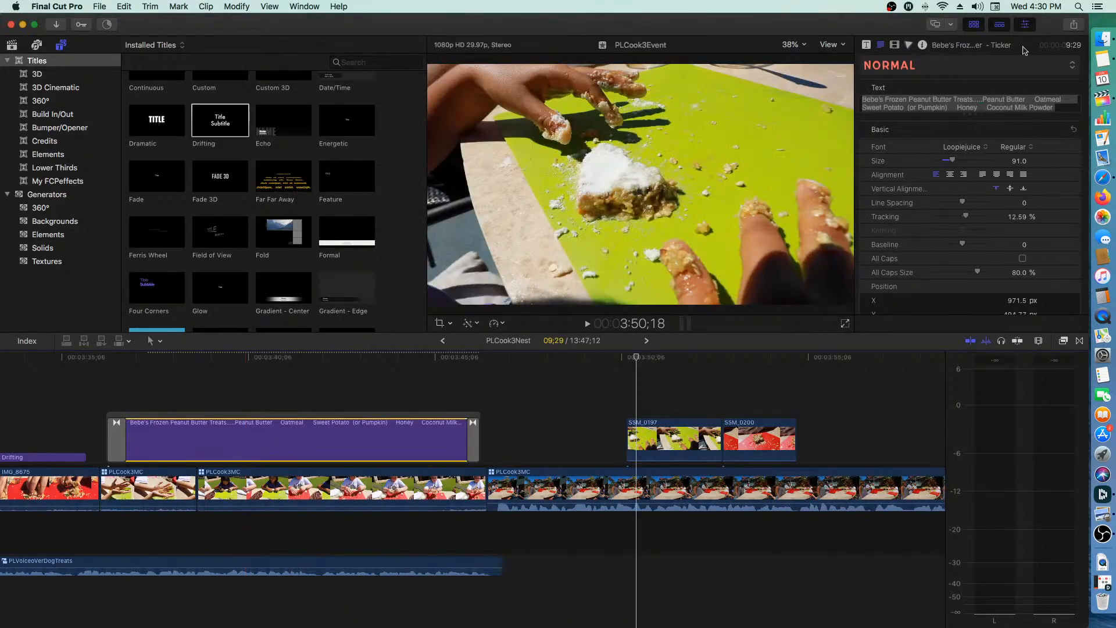
pyautogui.click(909, 109)
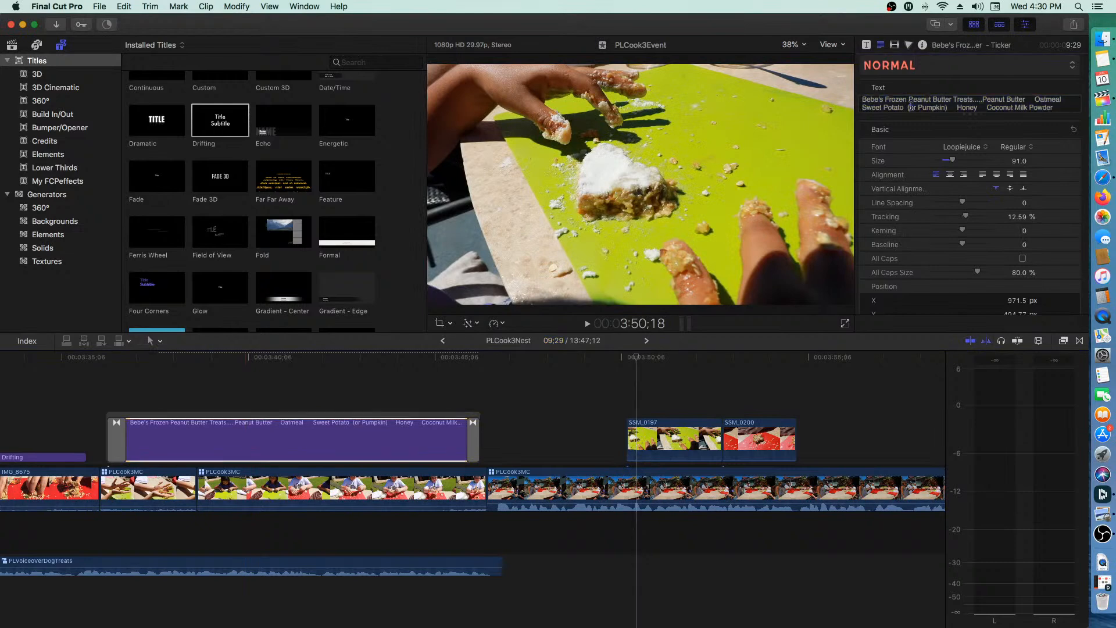
pyautogui.moveTo(1059, 107); pyautogui.dragTo(918, 87)
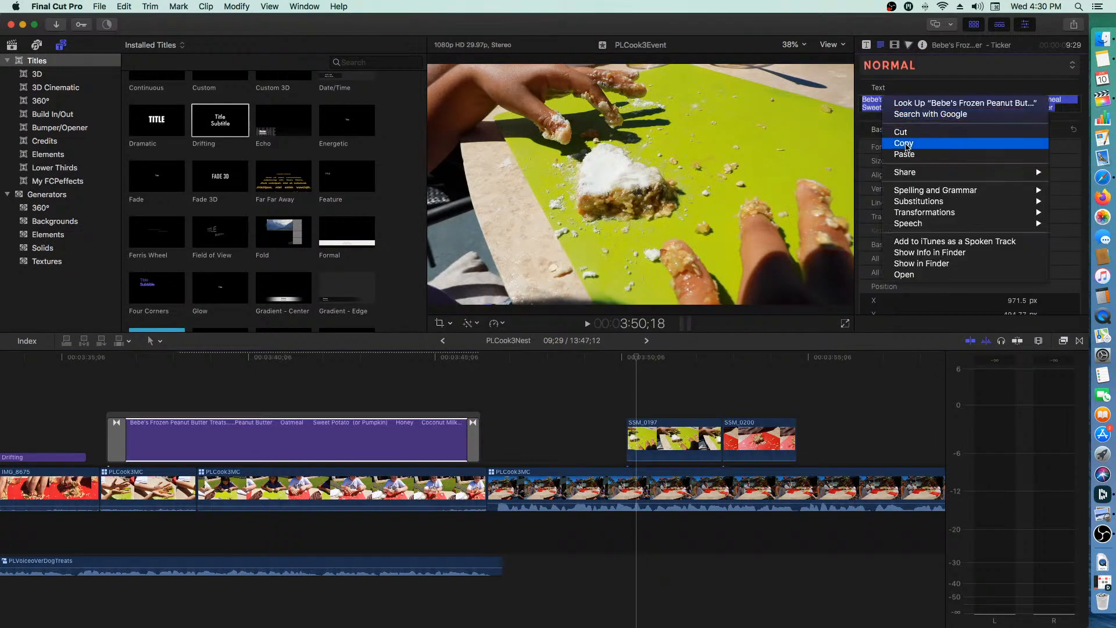
pyautogui.click(902, 154)
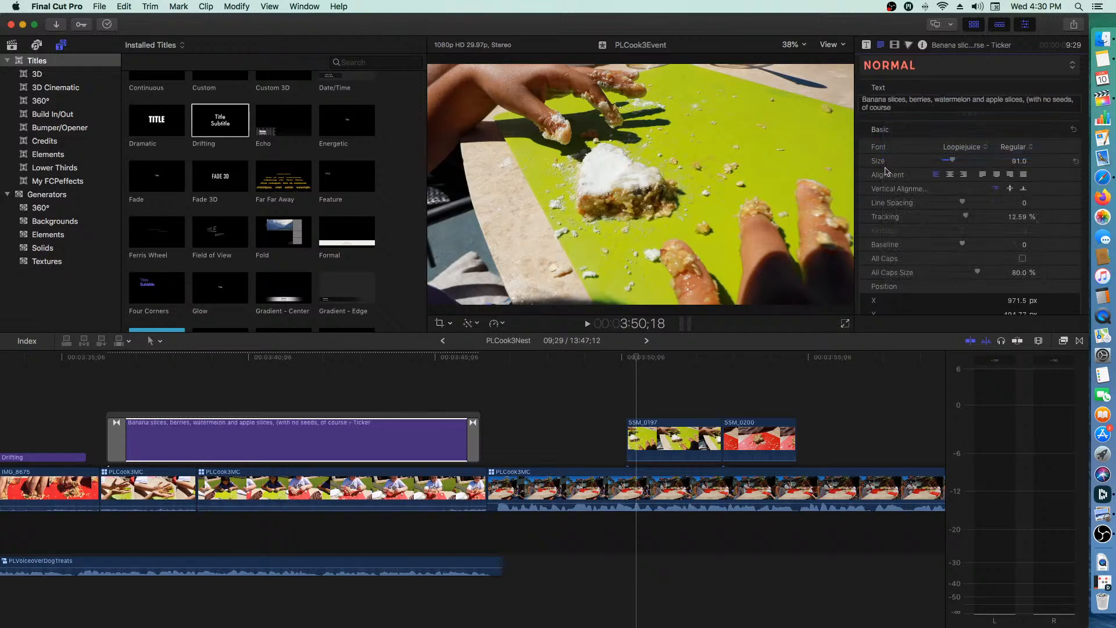
pyautogui.click(337, 355)
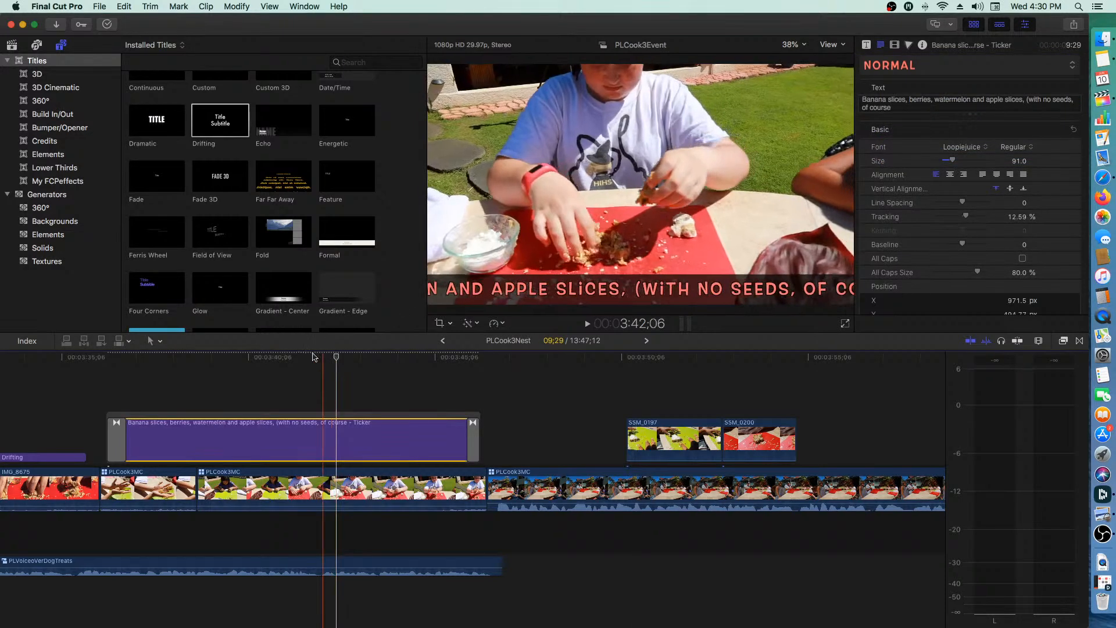
pyautogui.press('space')
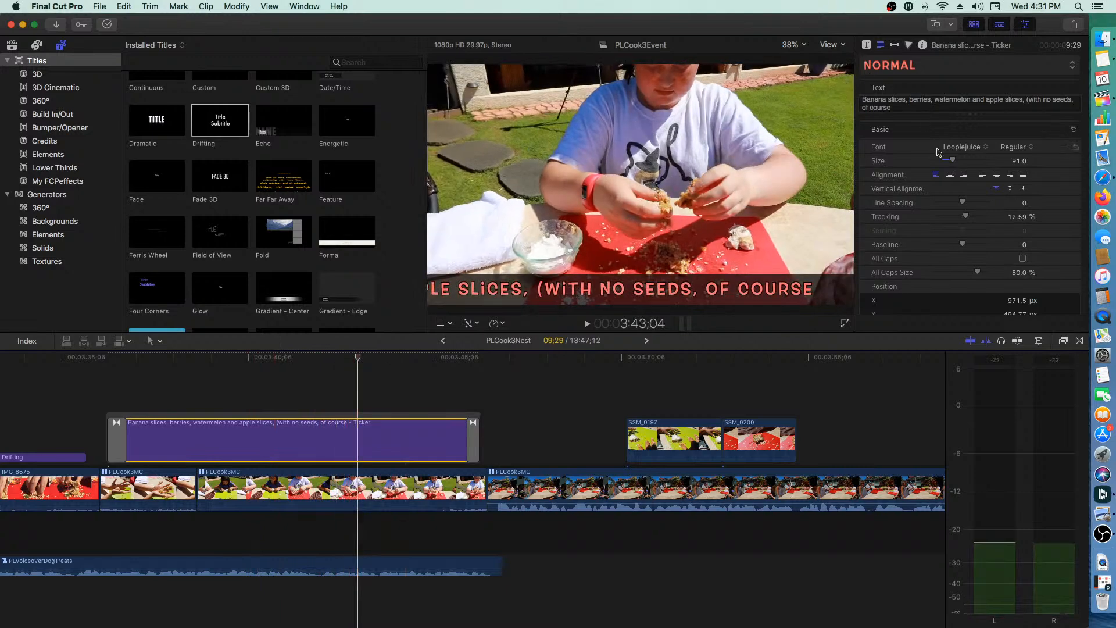
# - Switch to Notes and copy the phrase "baby carrot, a green bean, some broccoli" from the Puppy Love credit Roll notes
pyautogui.click(1103, 59)
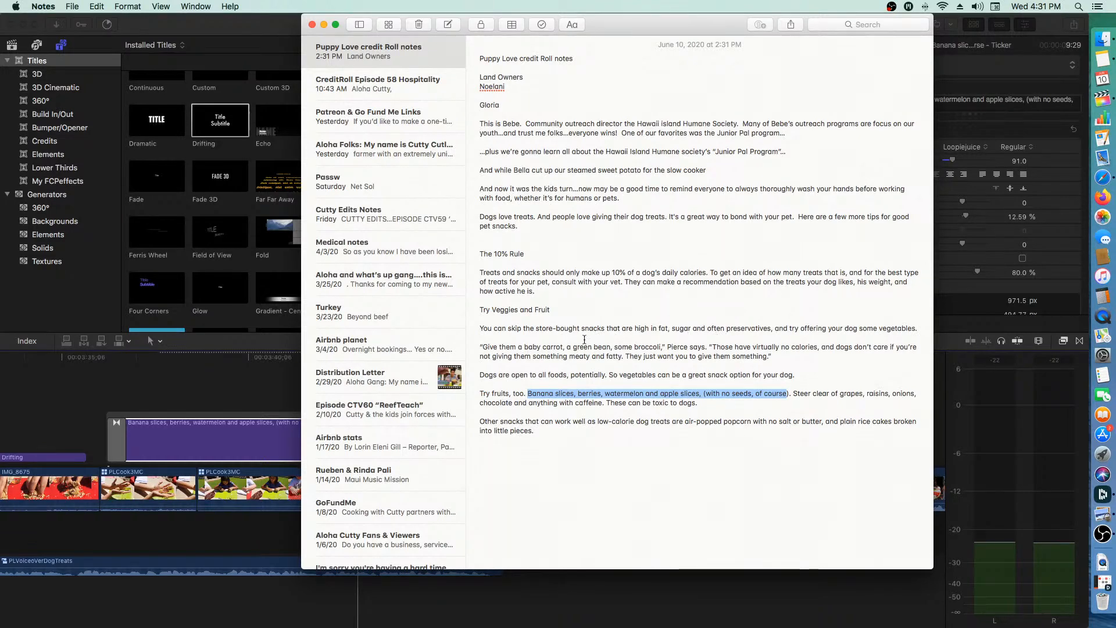
pyautogui.click(525, 347)
pyautogui.moveTo(549, 347); pyautogui.dragTo(652, 347)
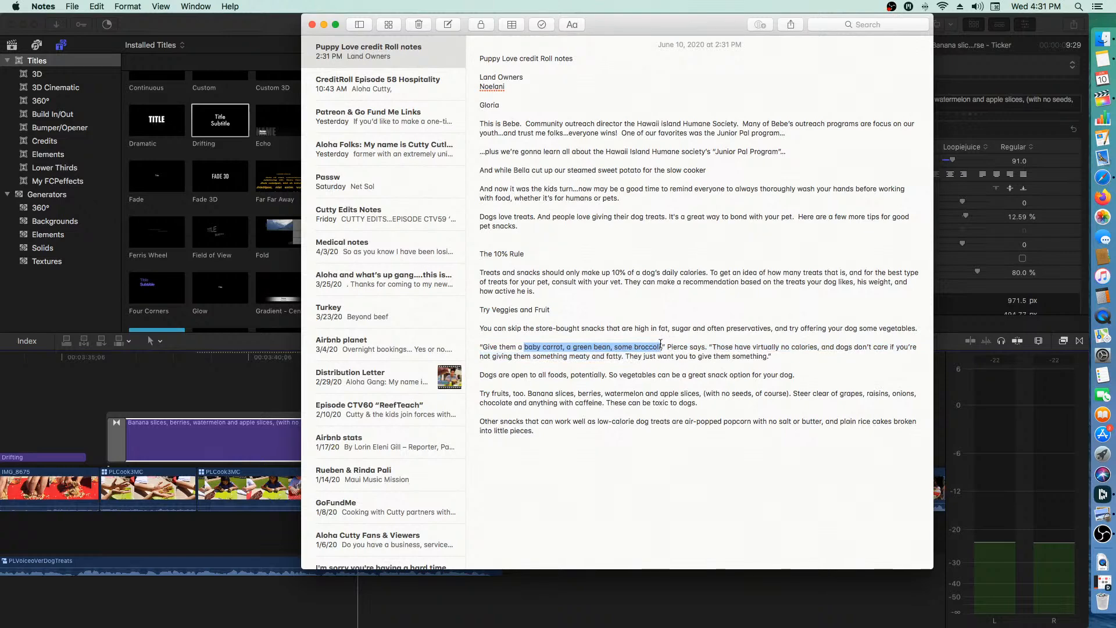
pyautogui.rightClick(608, 351)
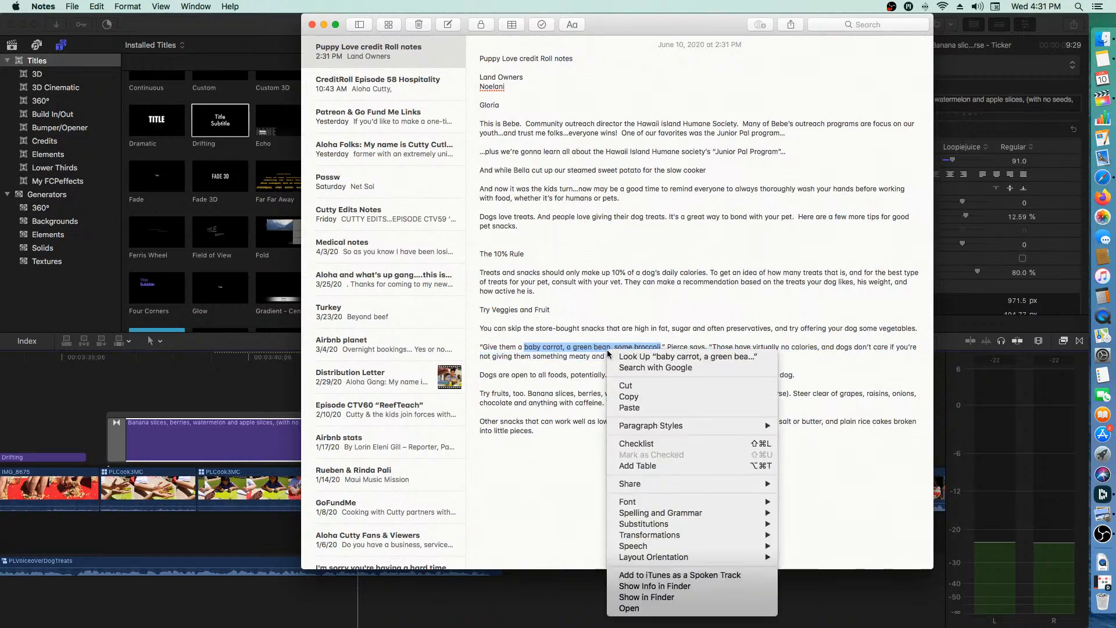
pyautogui.click(636, 398)
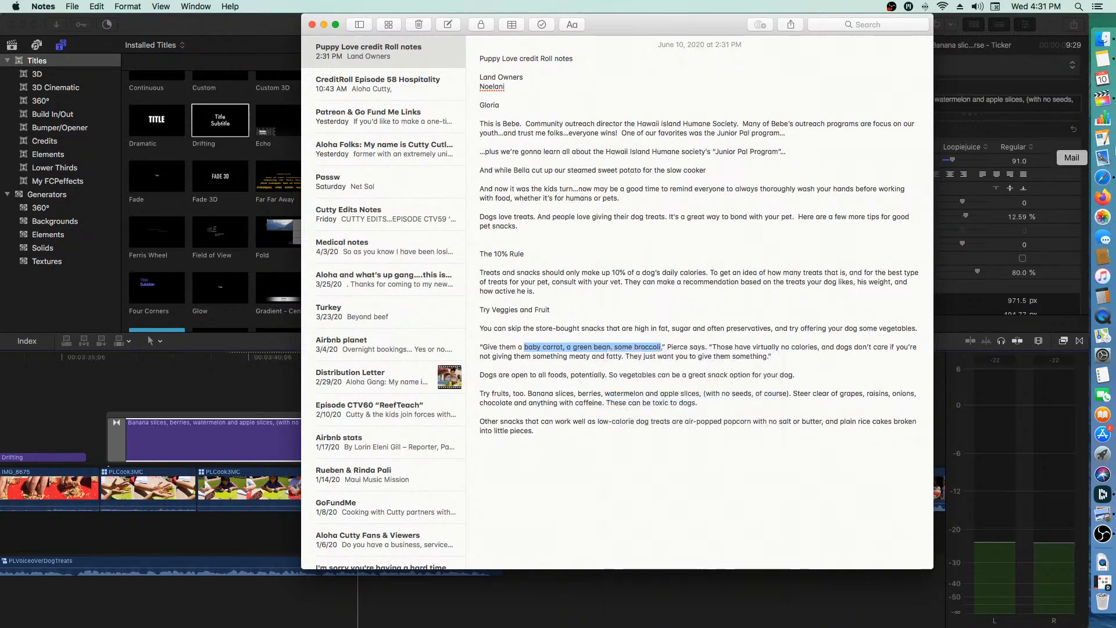
# - Back in Final Cut Pro, add a comma after "of course" in the ticker text and paste the copied vegetable phrase there
pyautogui.click(1020, 96)
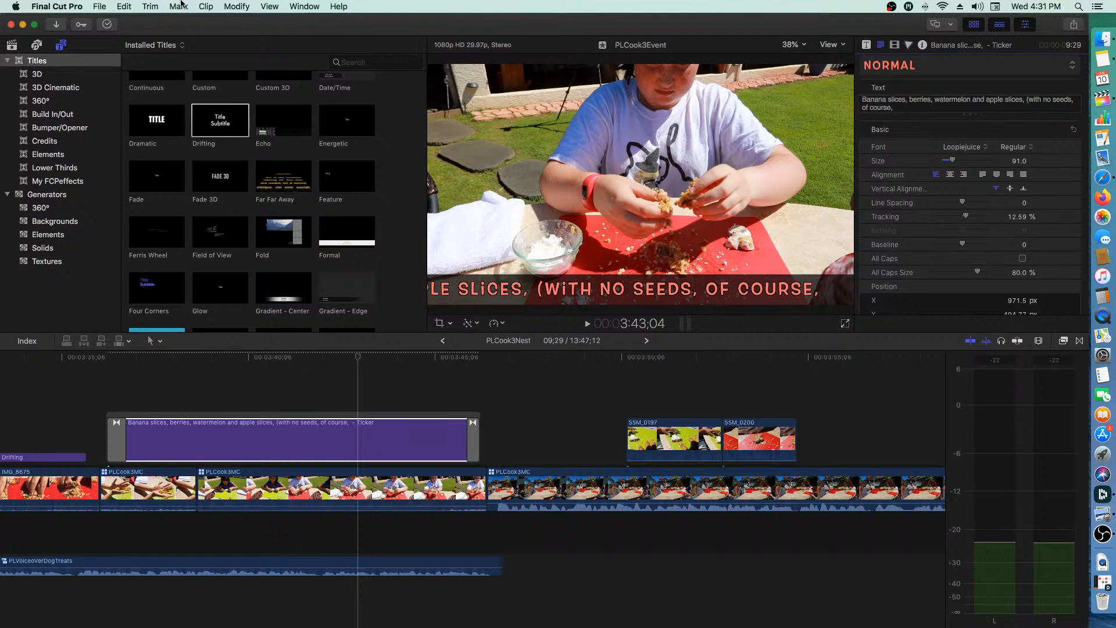
pyautogui.click(115, 6)
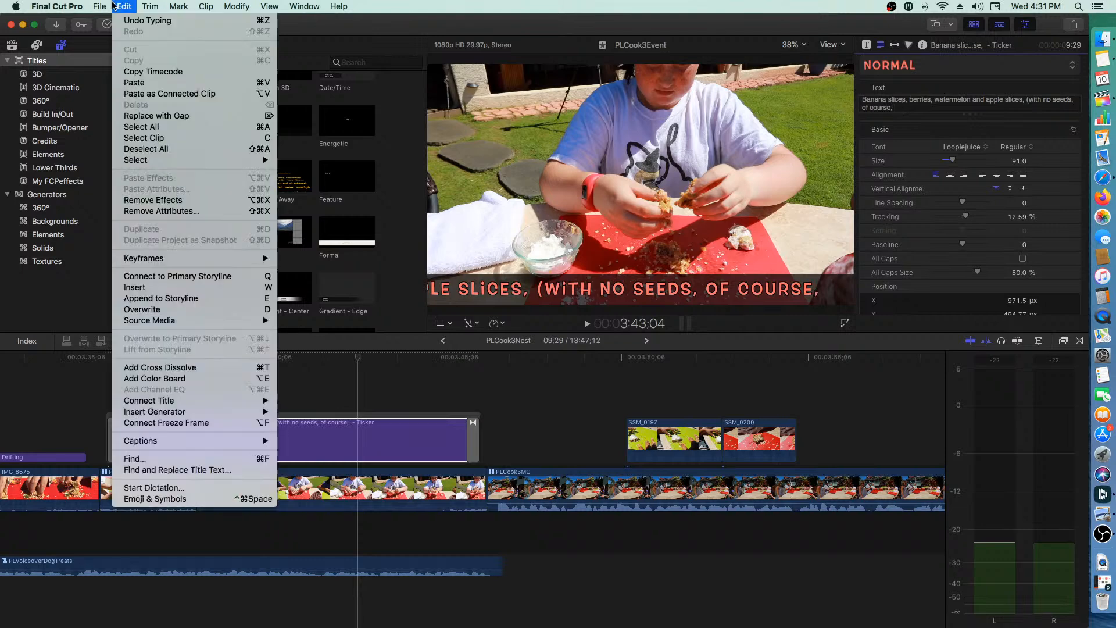
pyautogui.click(133, 82)
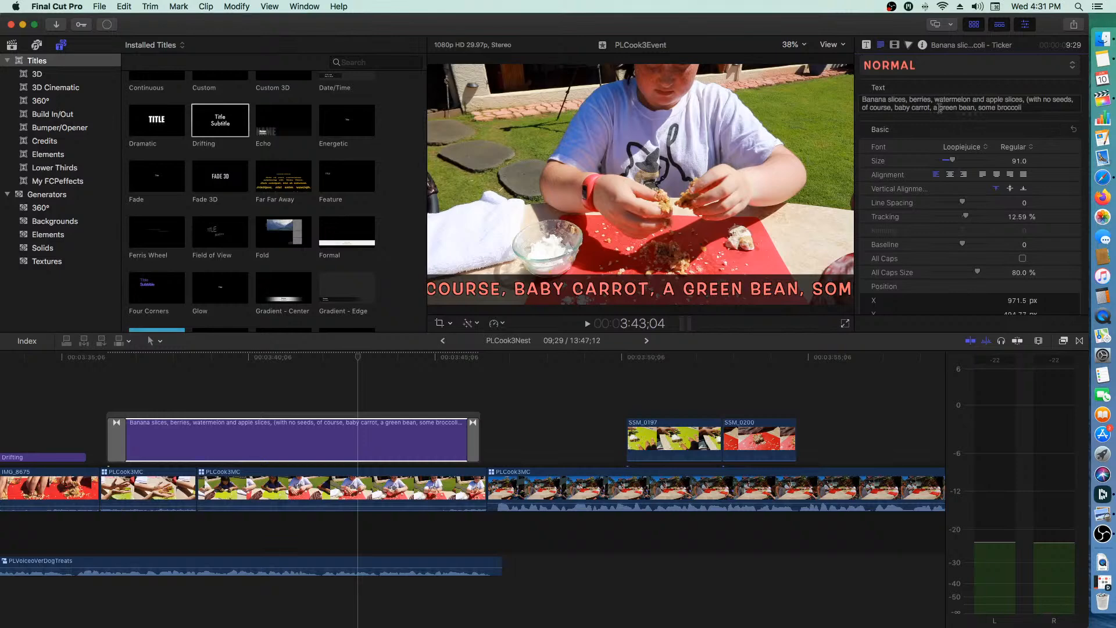
# - Edit the ticker's vegetable list to read "baby carrot, green beans, broccoli"
pyautogui.press('BackSpace')
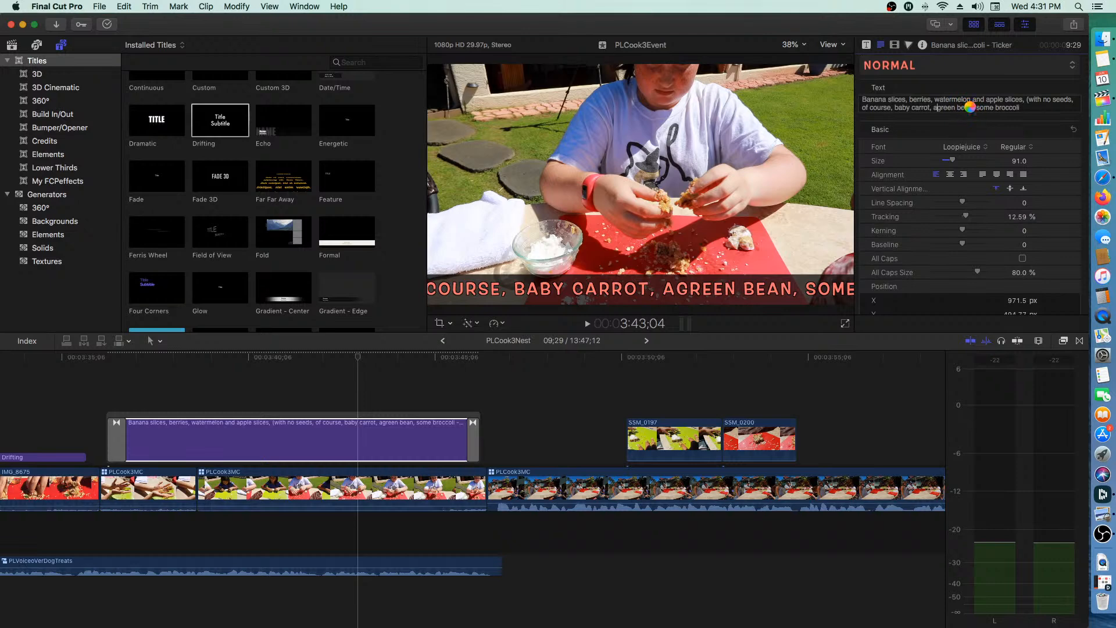
pyautogui.press('BackSpace')
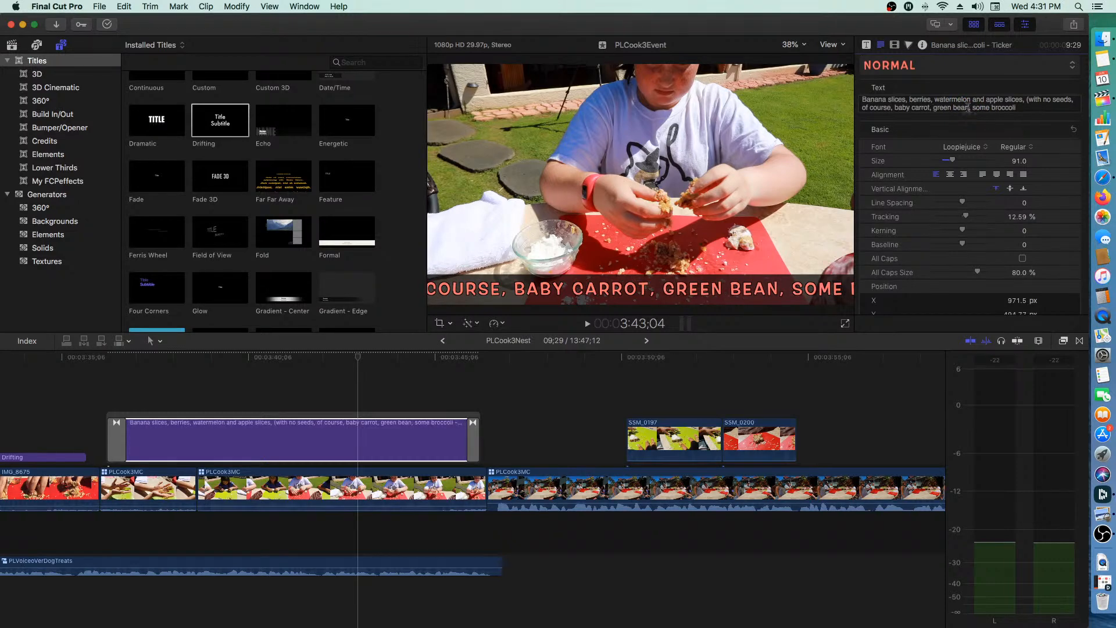
pyautogui.click(969, 108)
pyautogui.write('s')
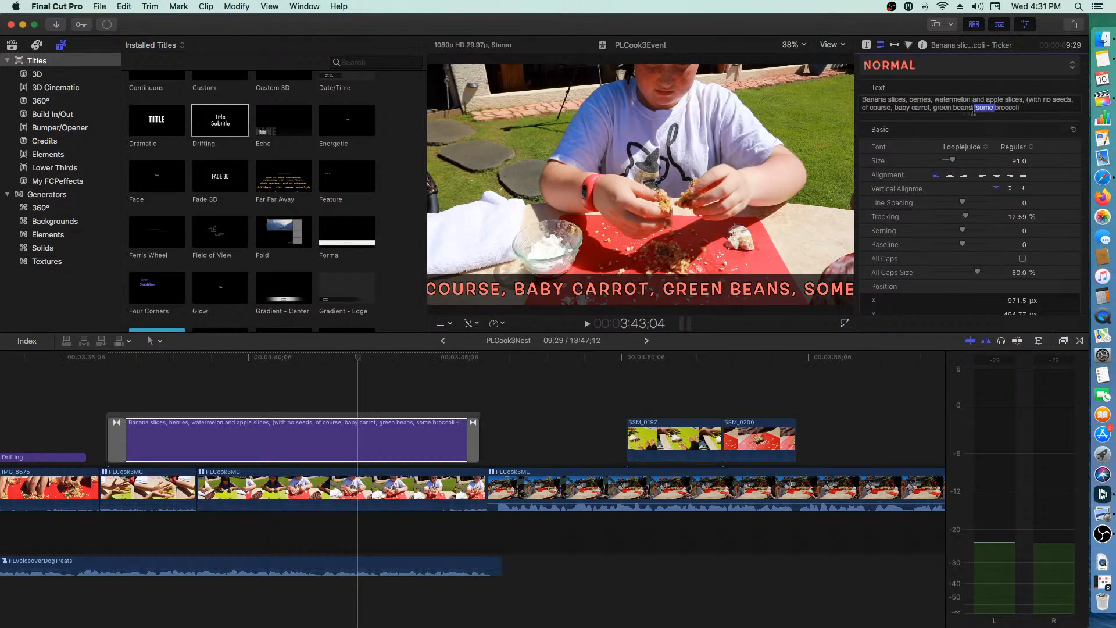
pyautogui.press('BackSpace')
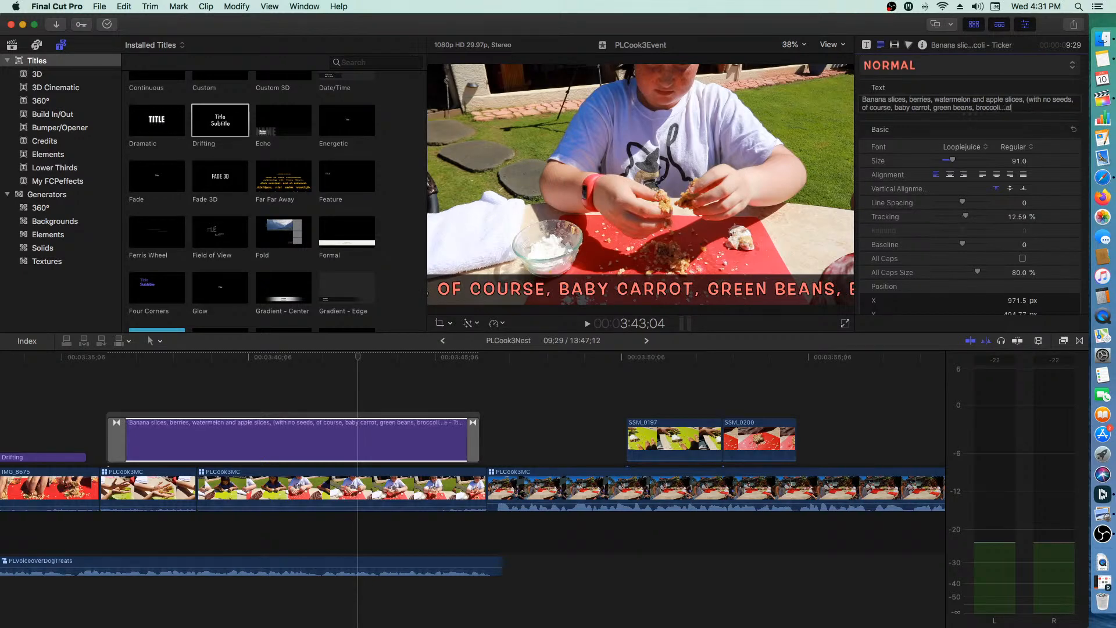
# - Extend the end of the ticker text with "...always consult with your Vet first!"
pyautogui.write('lways consul')
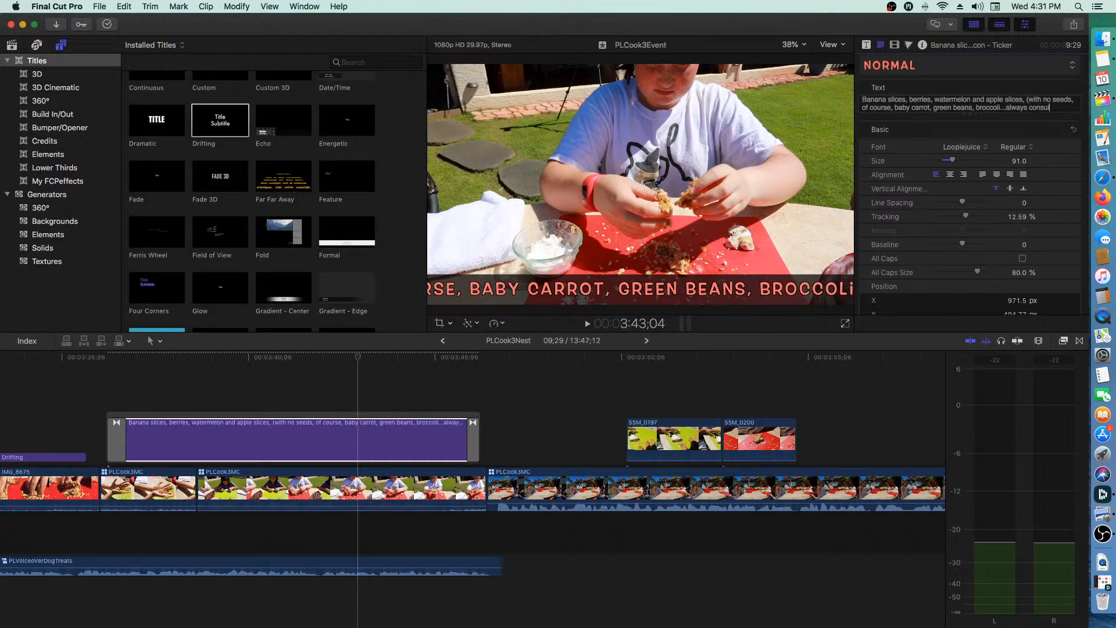
pyautogui.write('t with your')
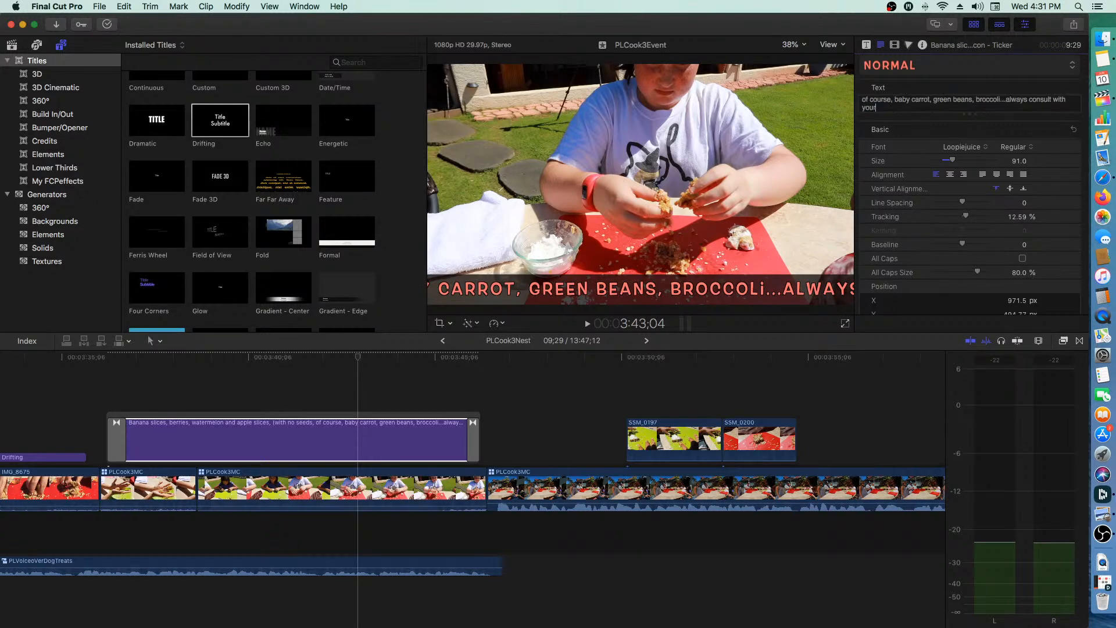
pyautogui.write(' Vet fi')
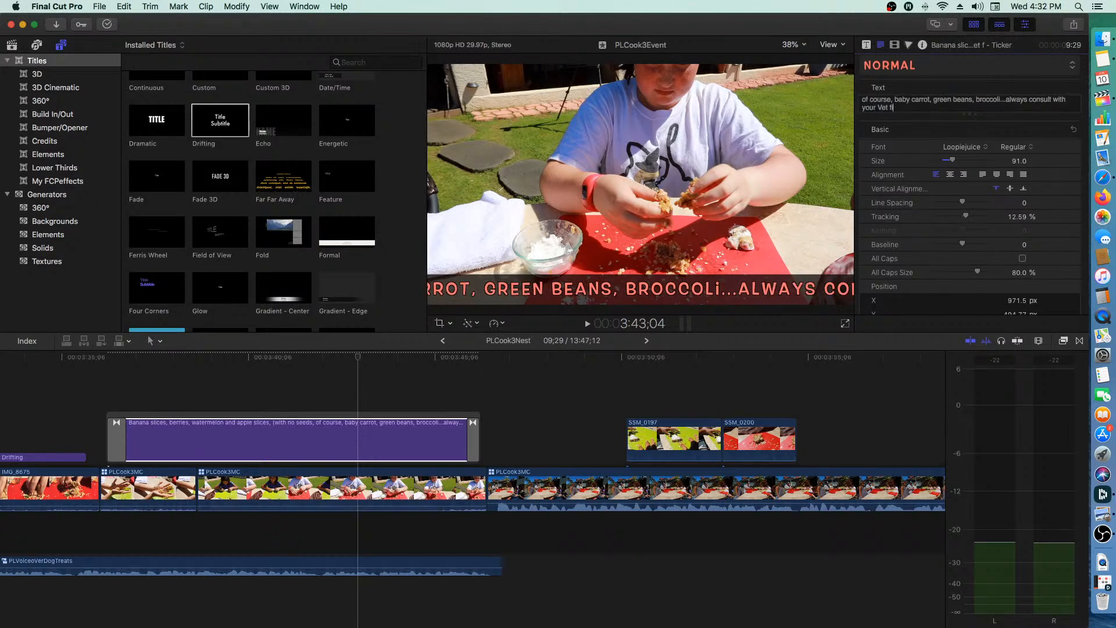
pyautogui.write('rs')
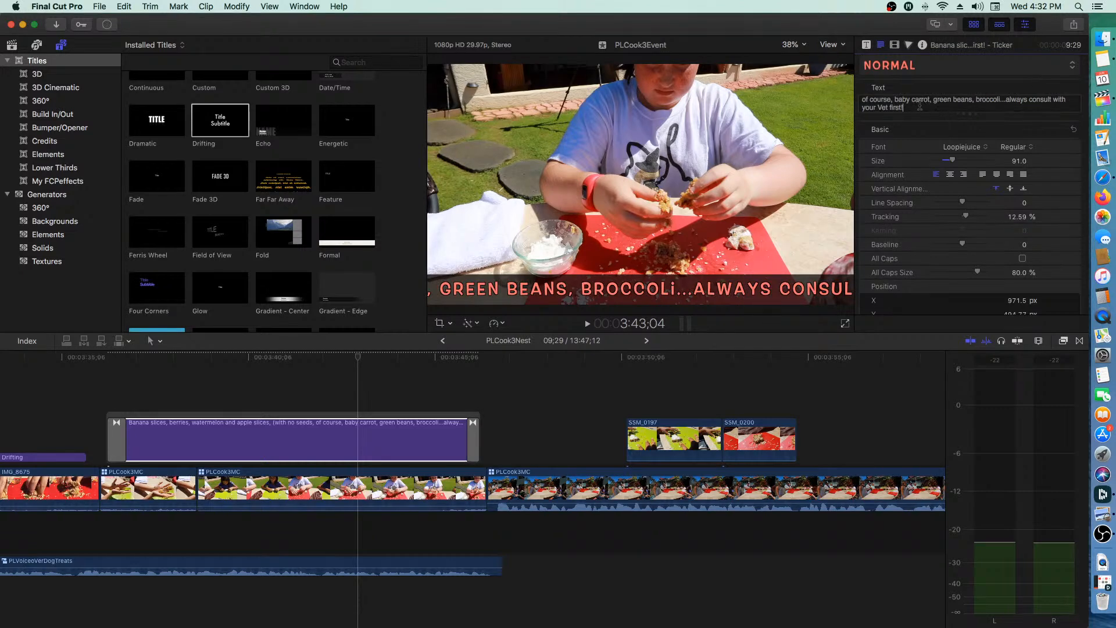
pyautogui.write('t!')
# - Play back the edited ticker title, and replay the transition from its end into the wide table shot
pyautogui.scroll(2, 955, 100)
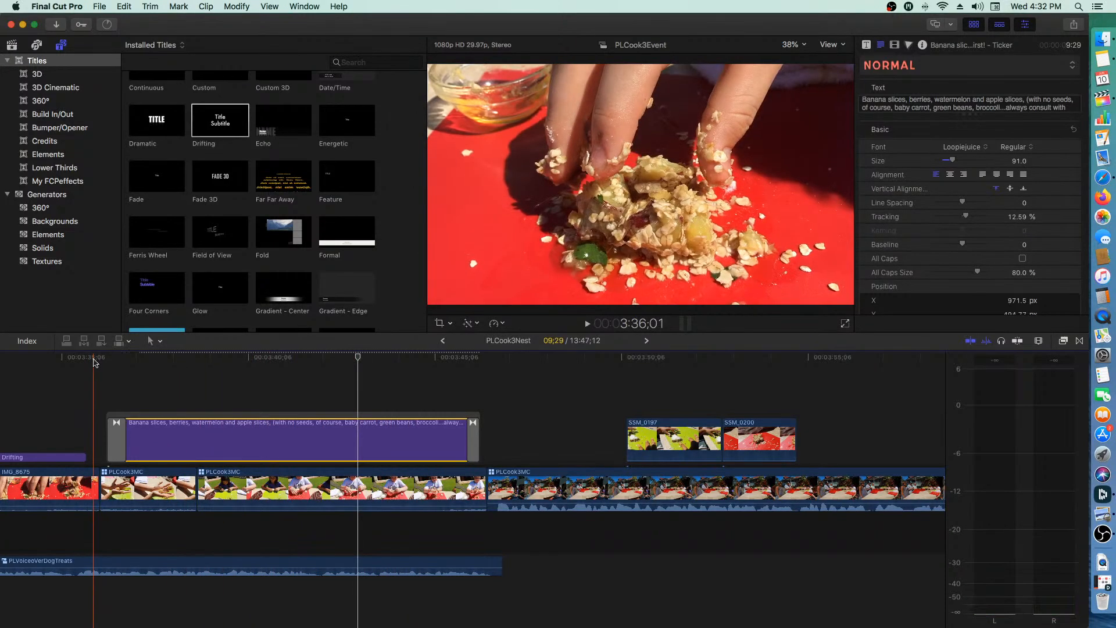
pyautogui.press('space')
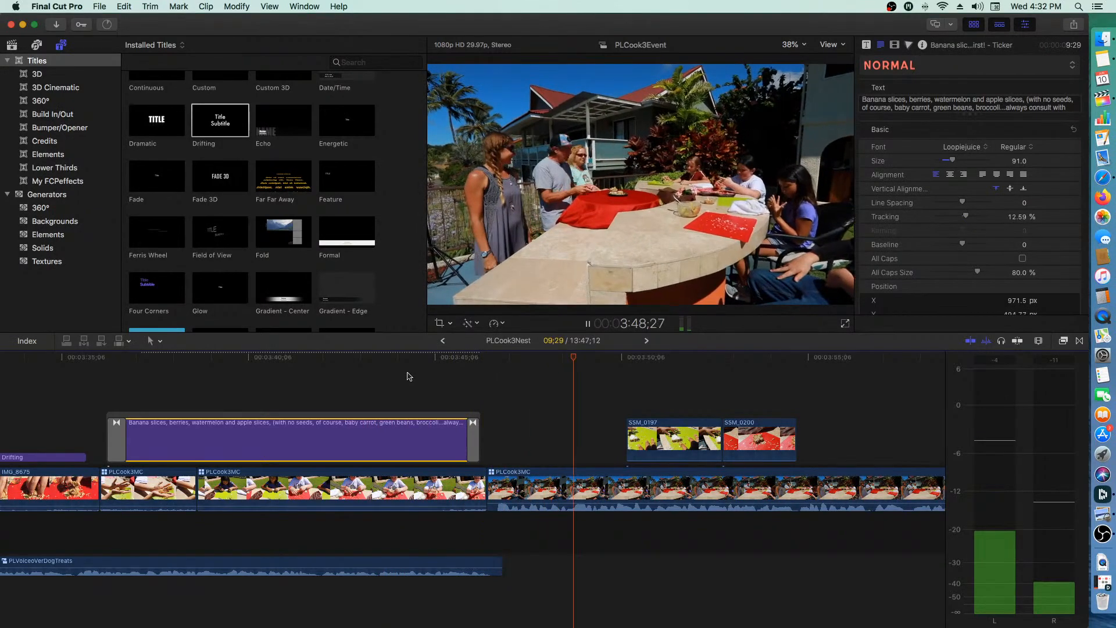
pyautogui.press('space')
pyautogui.click(487, 367)
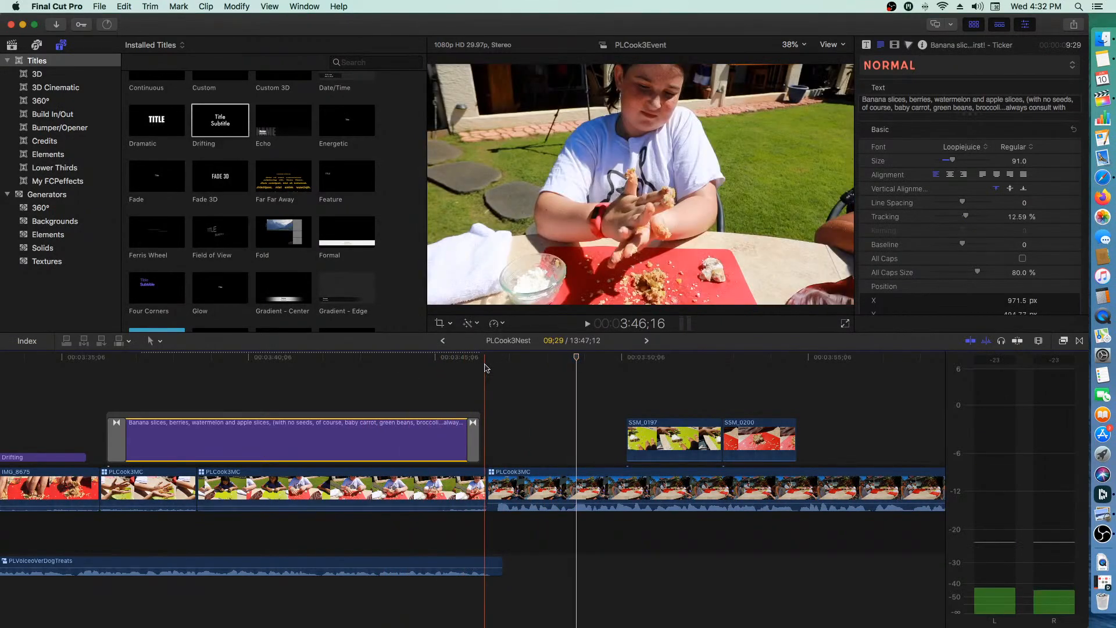
pyautogui.press('space')
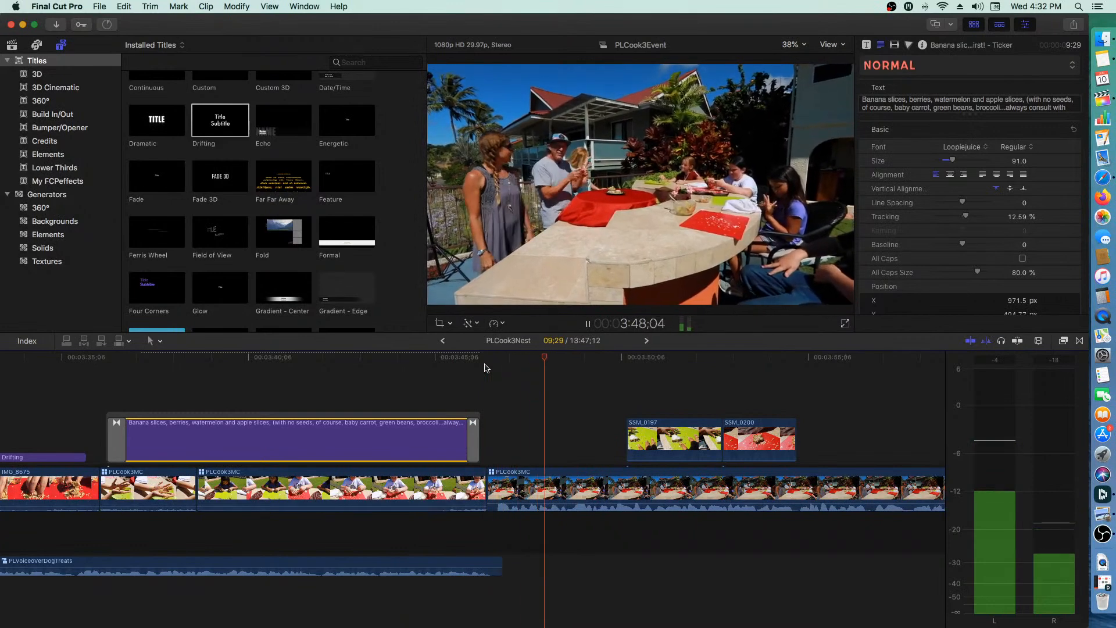
# - Play the wide PLCook3MC table clip through into SSM_0206, and replay the section beneath the SSM_0199 treat-plate cutaway
pyautogui.press('space')
pyautogui.press('space')
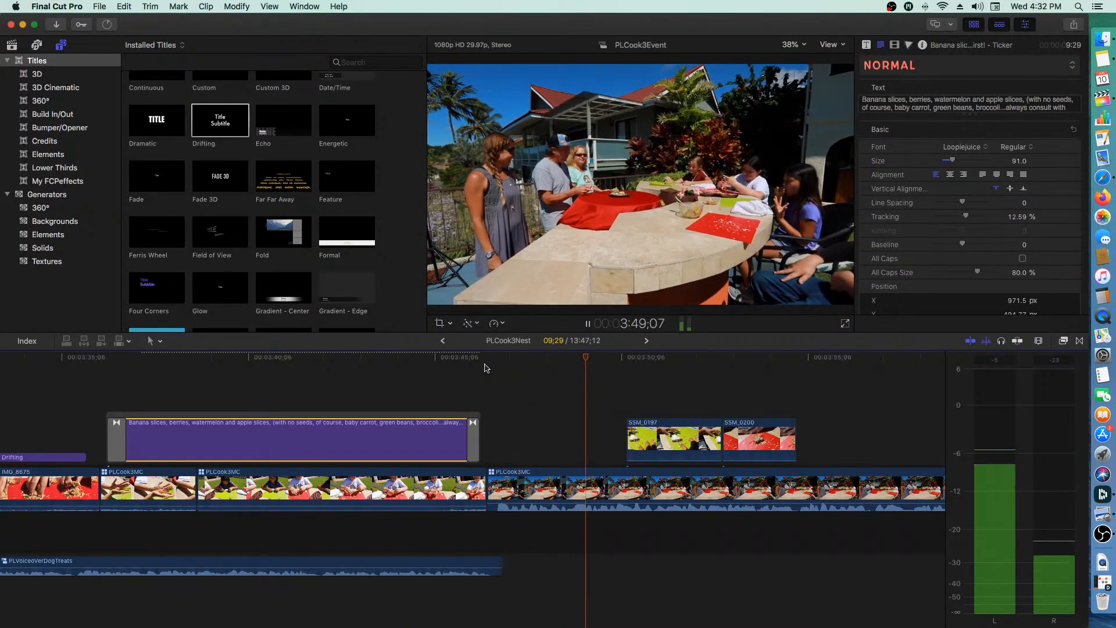
pyautogui.press('space')
pyautogui.click(683, 483)
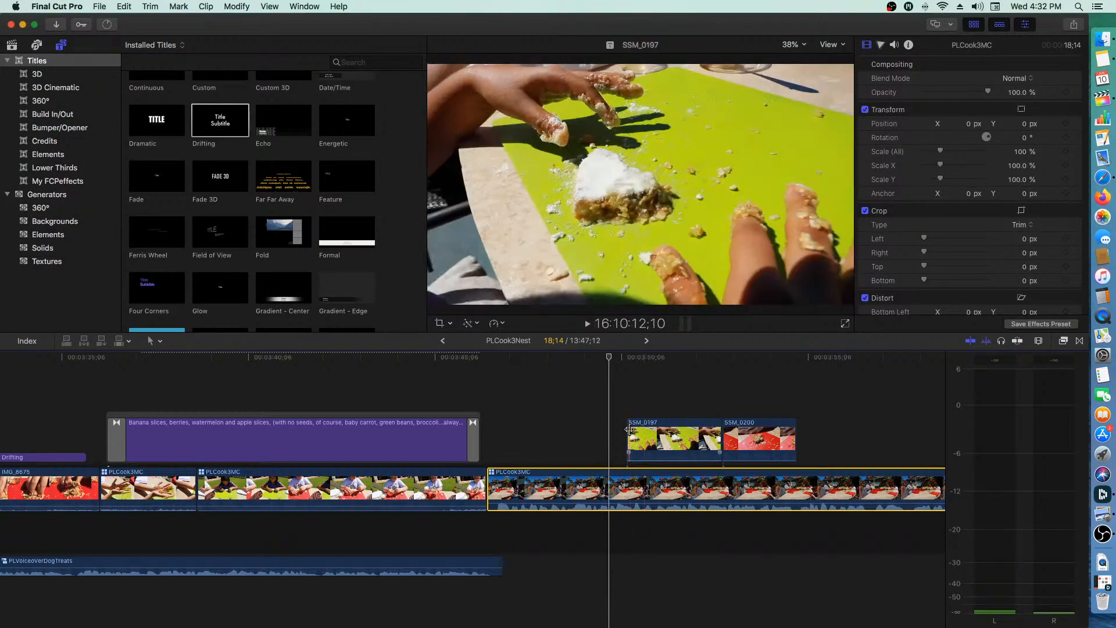
pyautogui.press('space')
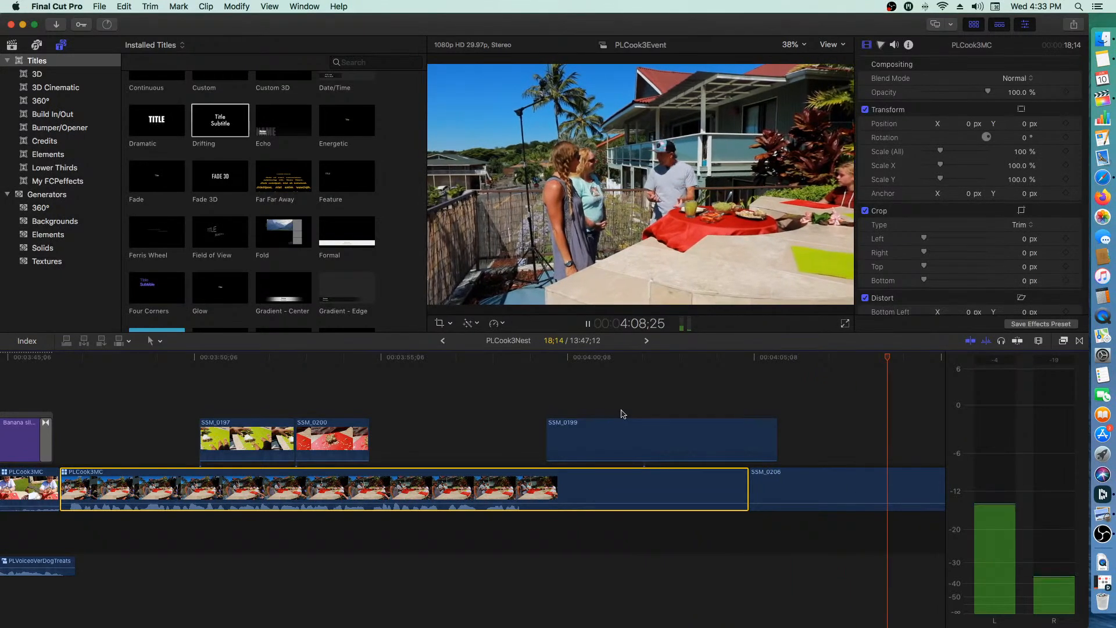
pyautogui.press('space')
pyautogui.press('space')
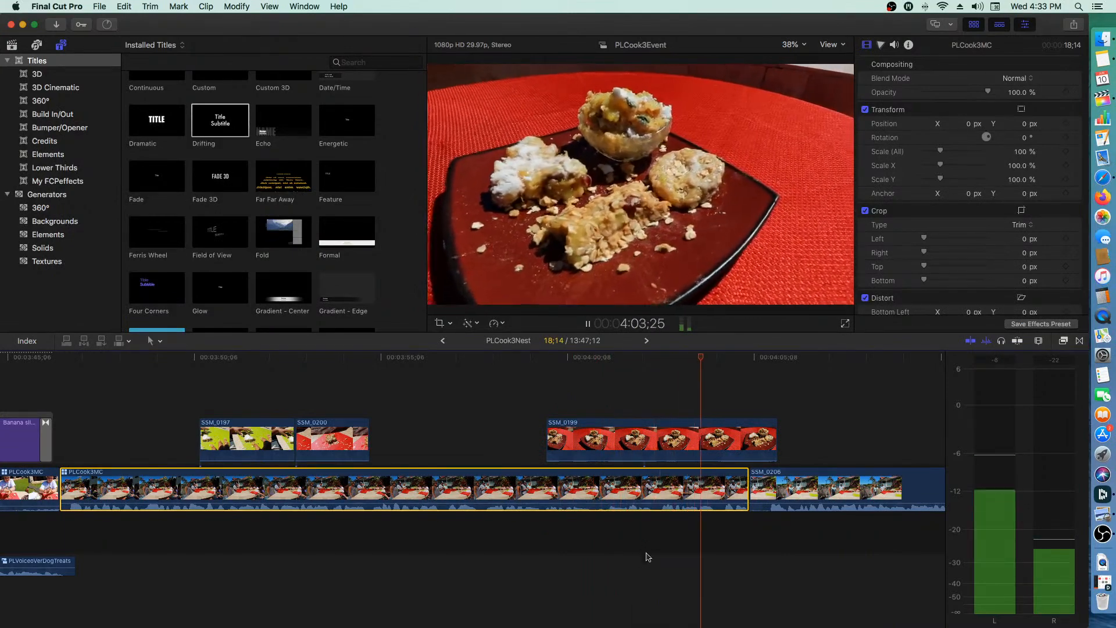
pyautogui.press('space')
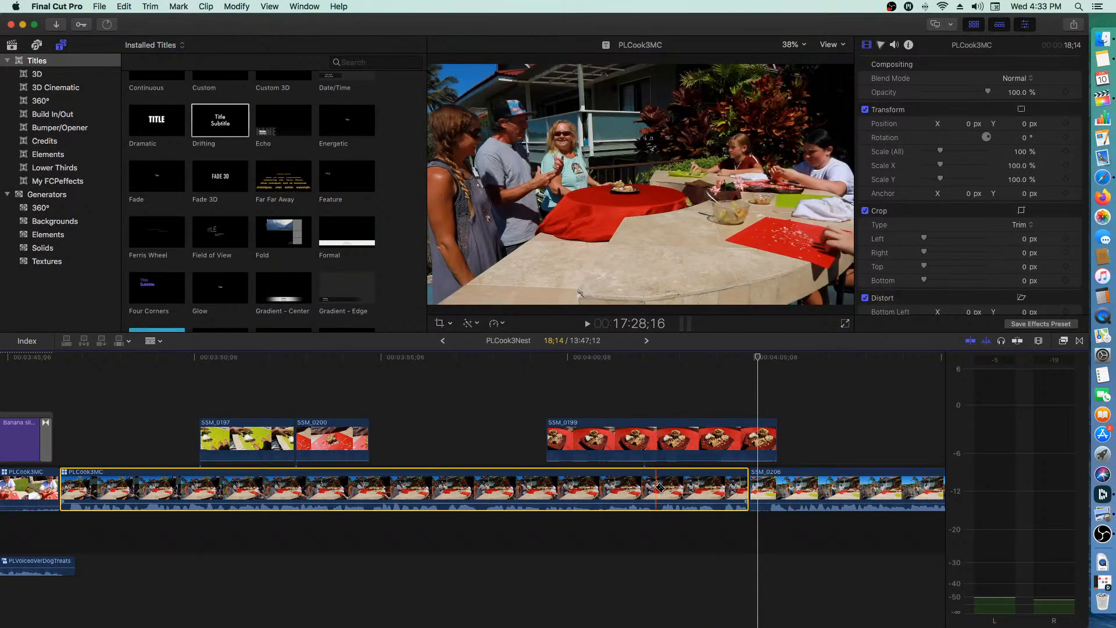
# - Blade the PLCook3MC clip at two points beneath the SSM_0199 cutaway and delete the 3-frame piece between the cuts
pyautogui.click(657, 487)
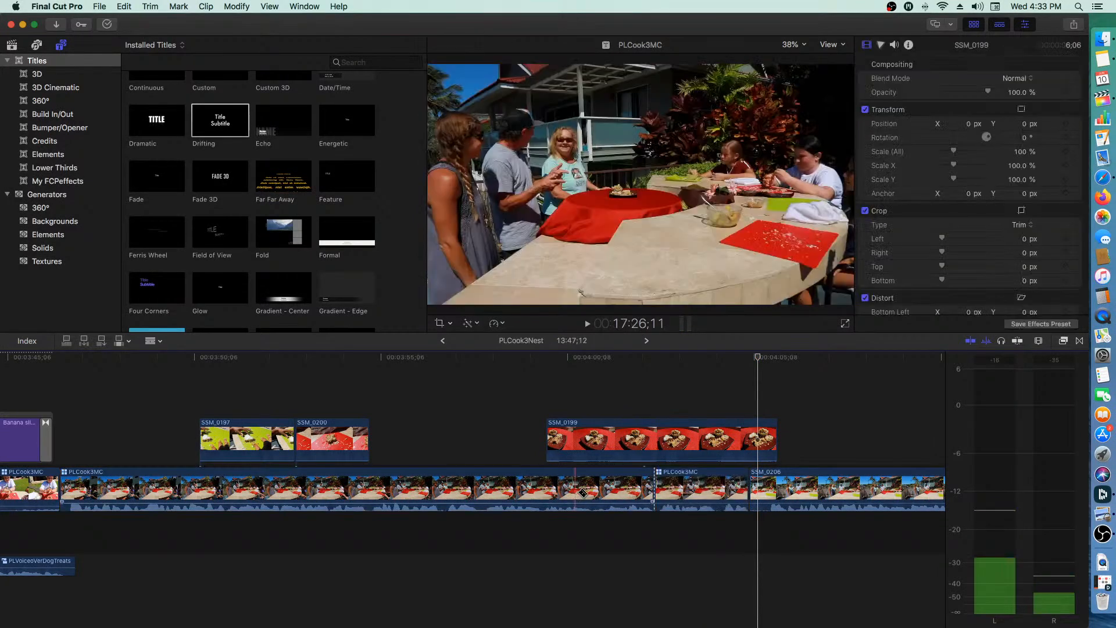
pyautogui.press('a')
pyautogui.click(656, 488)
pyautogui.moveTo(661, 487); pyautogui.dragTo(657, 486)
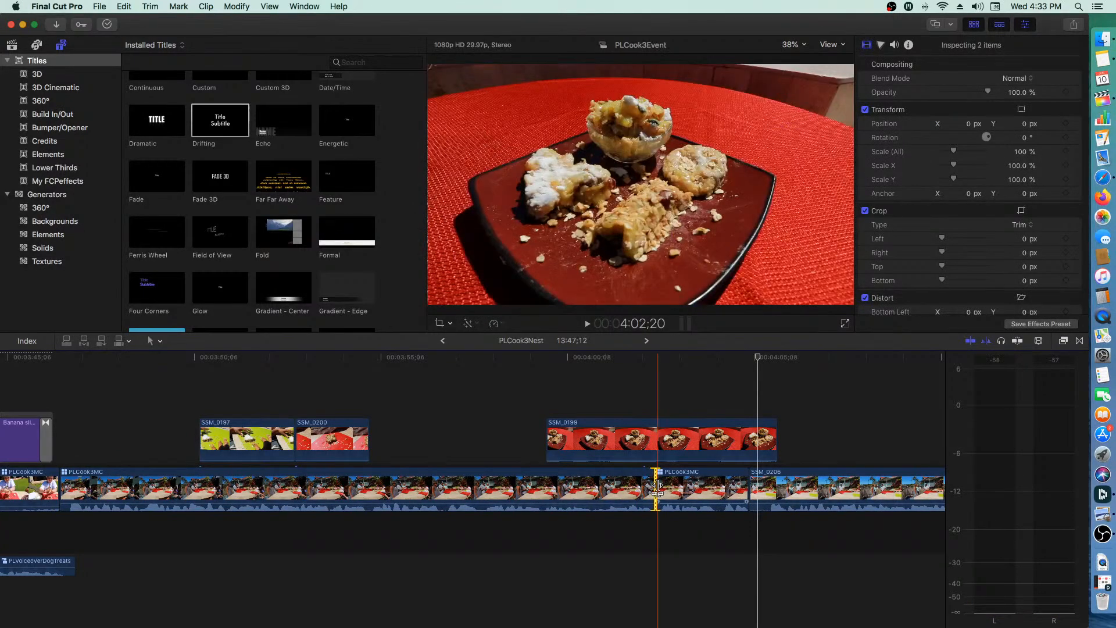
pyautogui.click(662, 486)
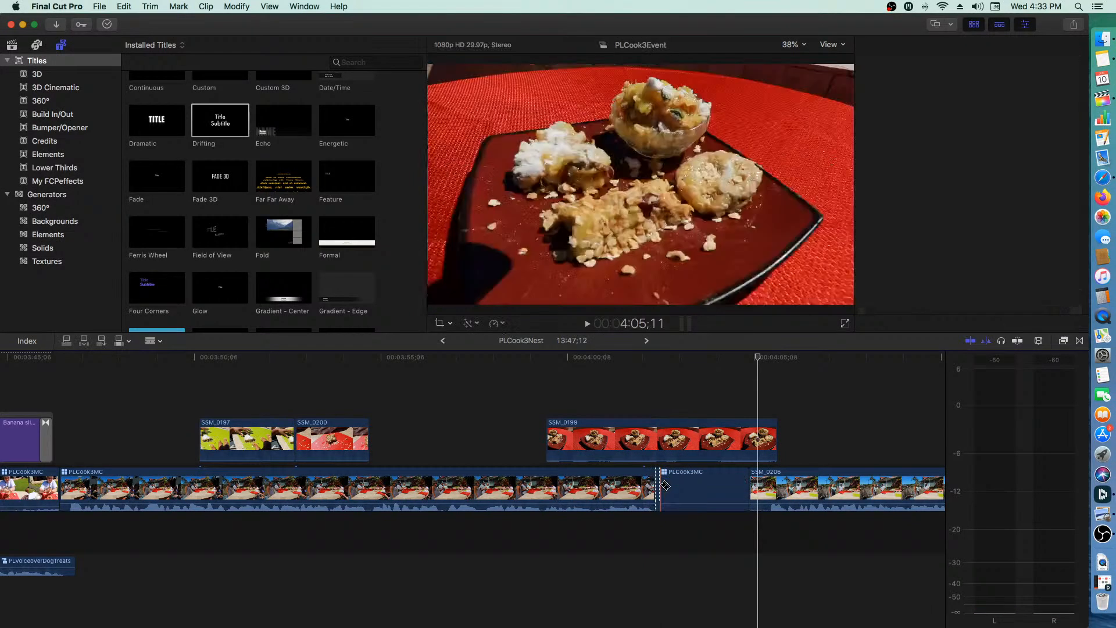
pyautogui.press('a')
pyautogui.click(658, 489)
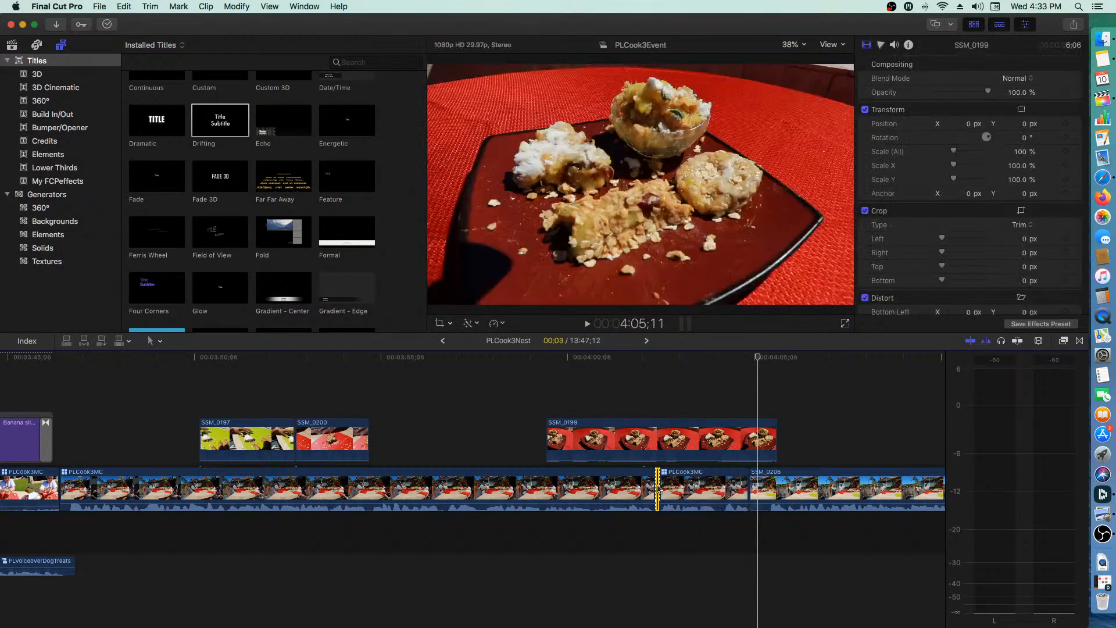
pyautogui.press('Delete')
# - Play back the new cut beneath SSM_0199 and replay the short PLCook3MC clip's transition into SSM_0206 several times
pyautogui.click(631, 358)
pyautogui.press('space')
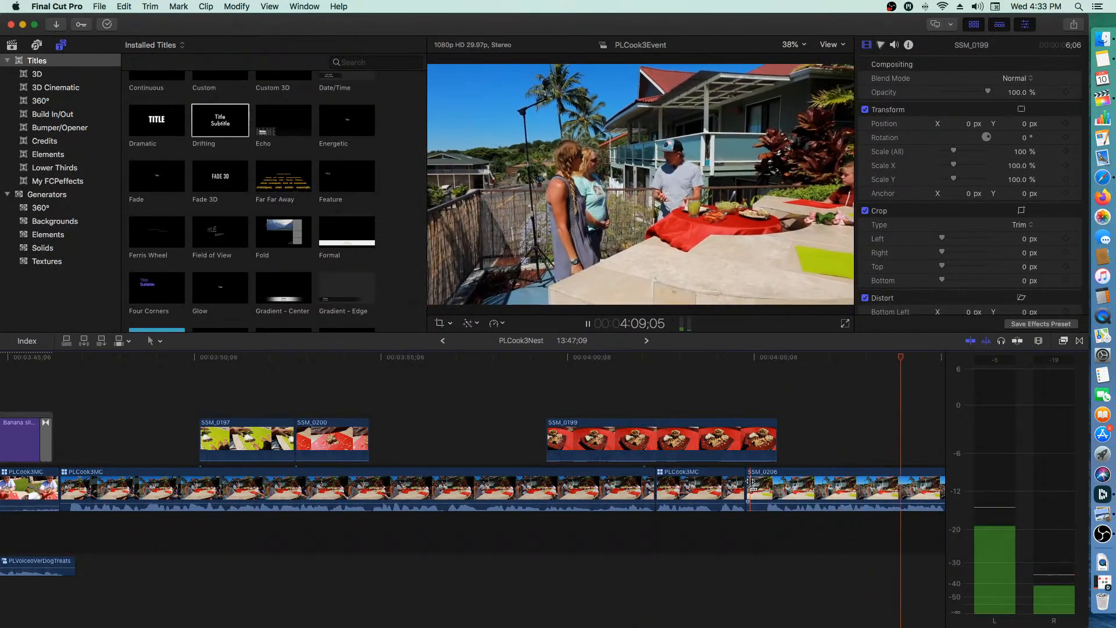
pyautogui.press('space')
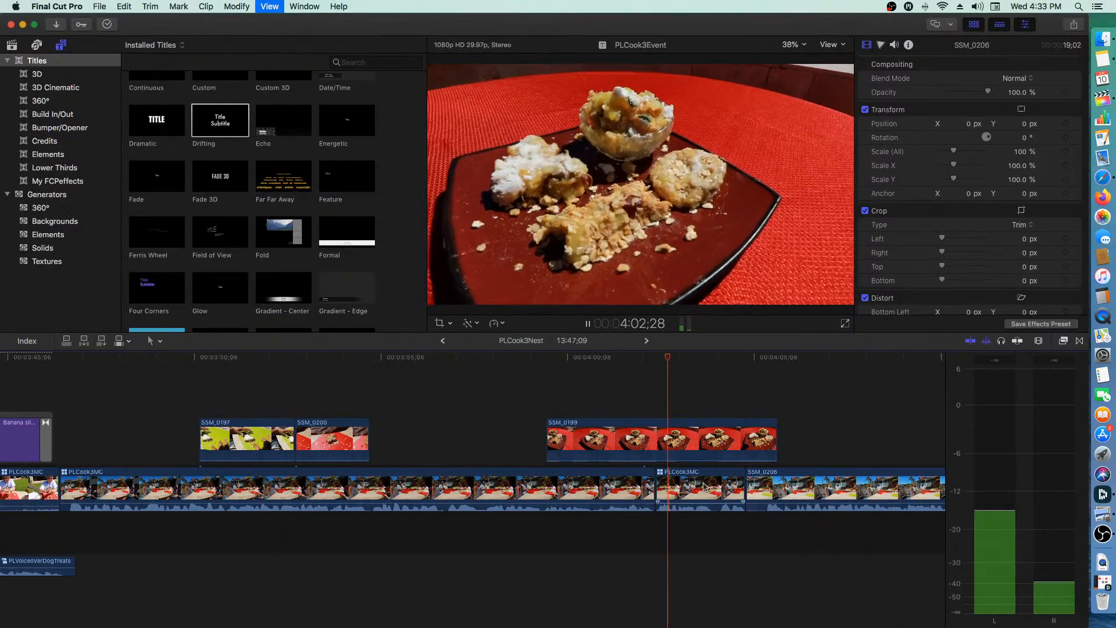
pyautogui.hscroll(8, 704, 486)
pyautogui.press('space')
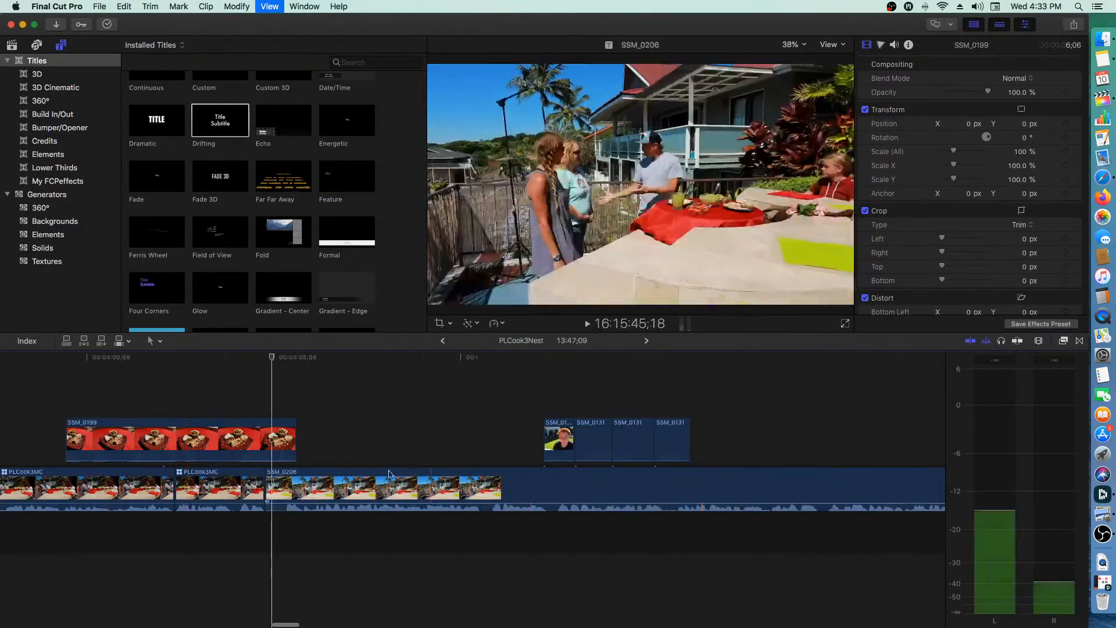
pyautogui.hscroll(-2, 232, 488)
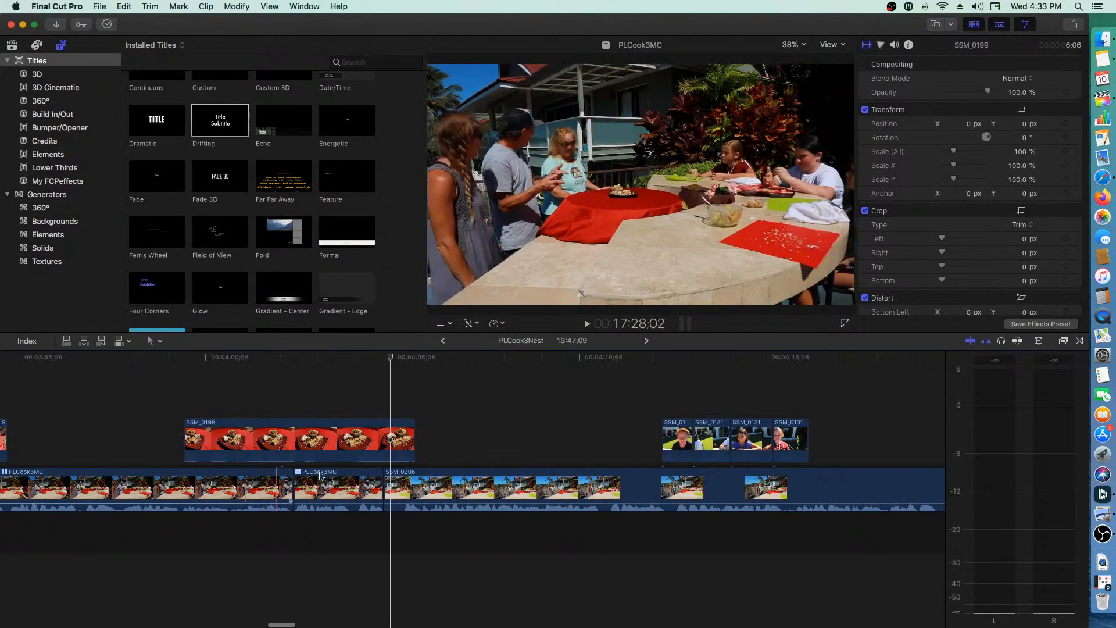
pyautogui.press('space')
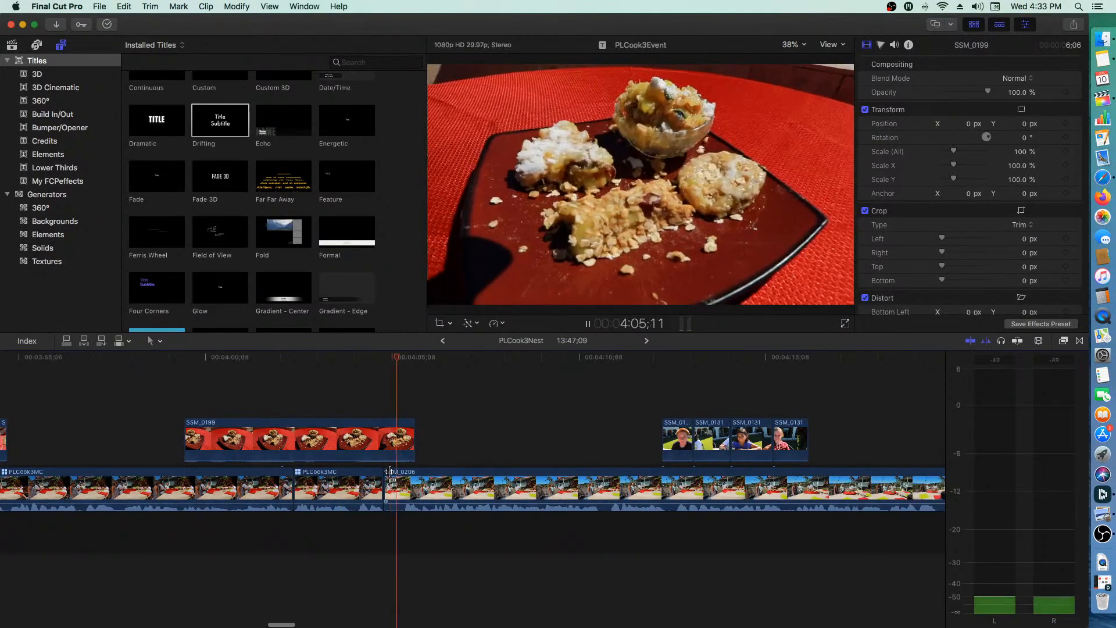
pyautogui.press('space')
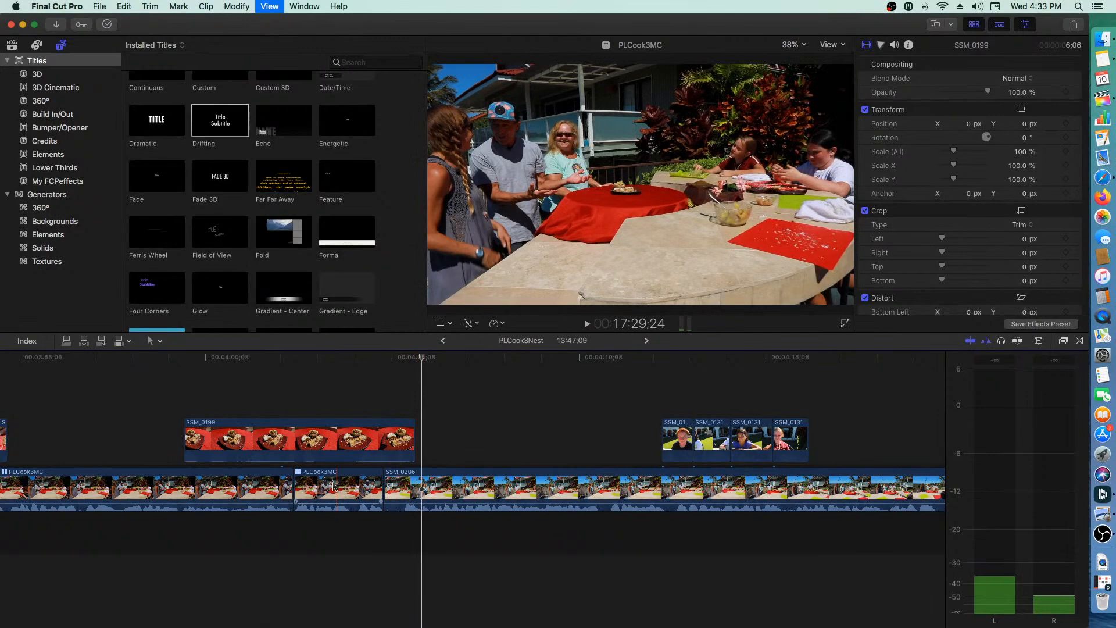
pyautogui.press('space')
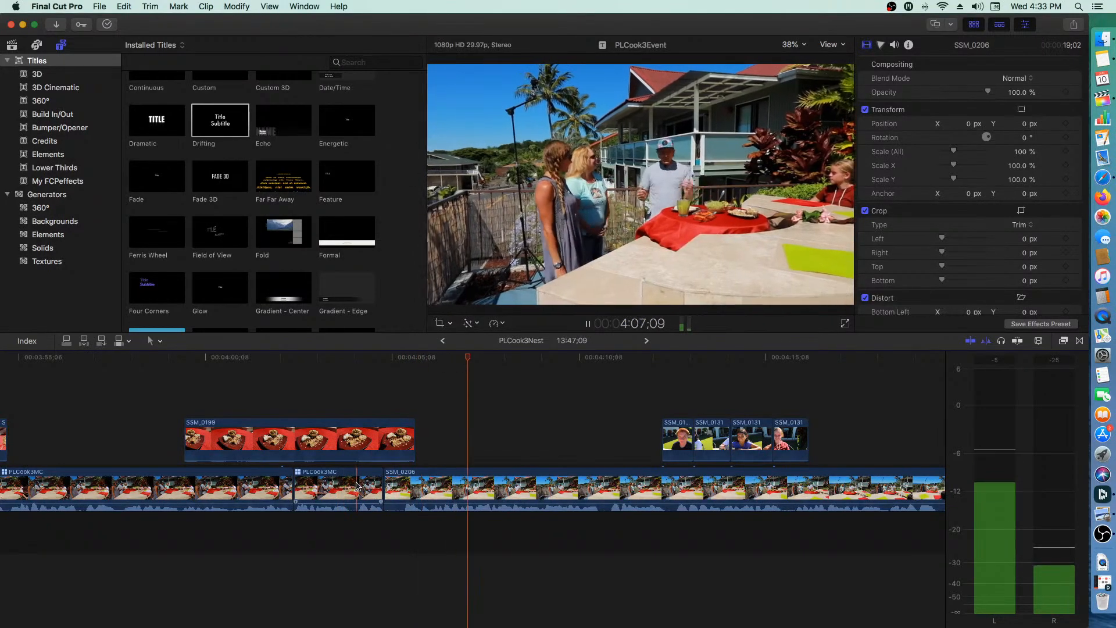
pyautogui.press('space')
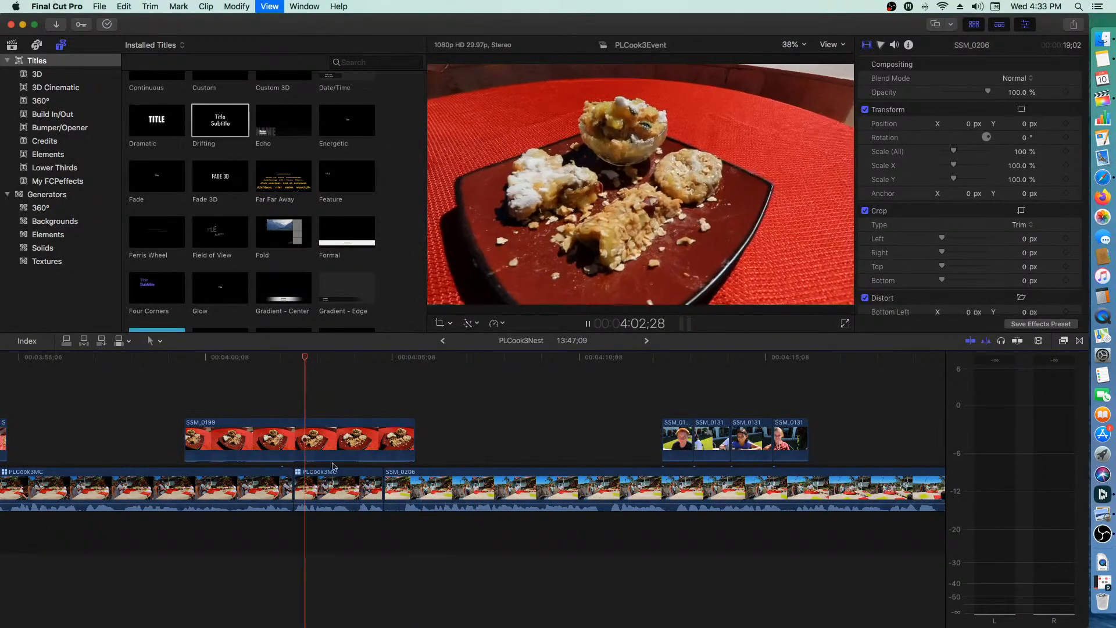
pyautogui.press('space')
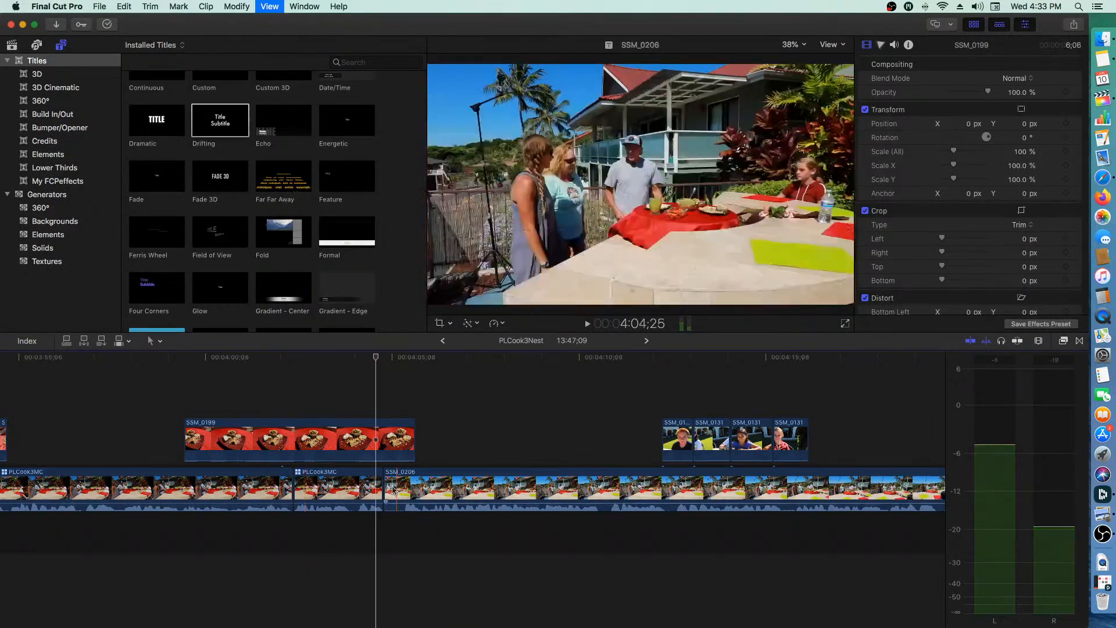
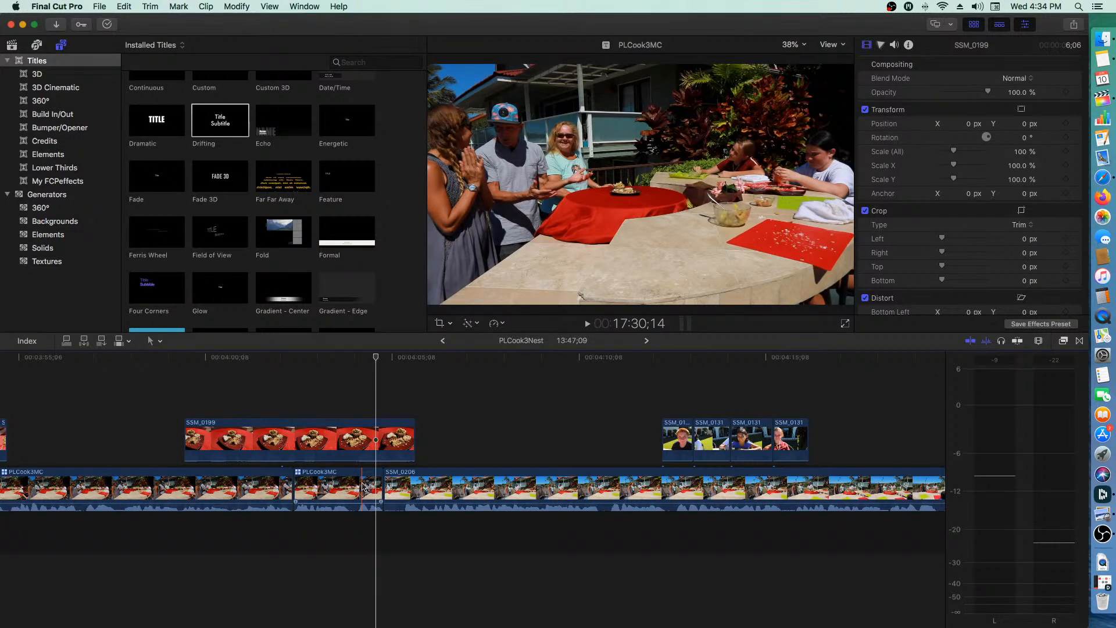
# - Blade the short PLCook3MC clip before SSM_0206, delete its last 18 frames, and play back the tightened join
pyautogui.press('b')
pyautogui.click(361, 486)
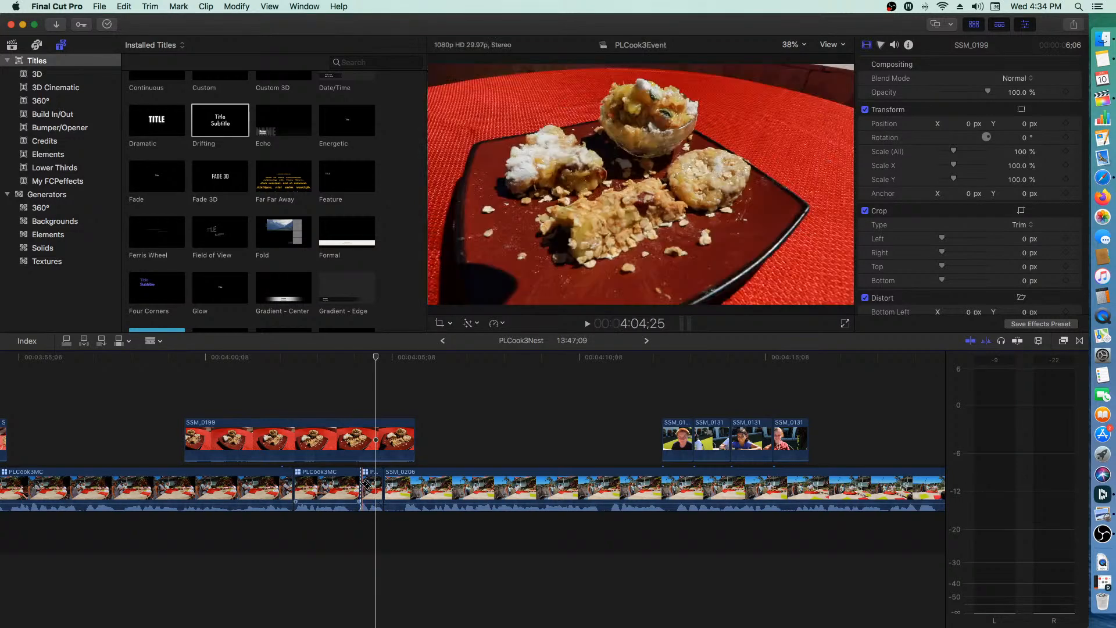
pyautogui.press('a')
pyautogui.click(370, 487)
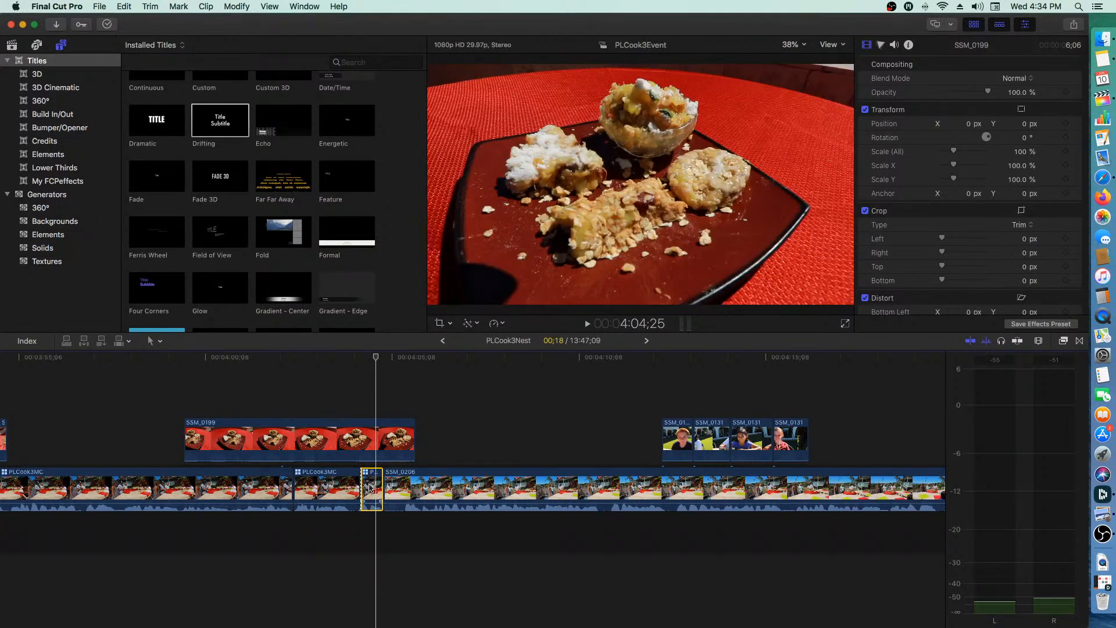
pyautogui.press('Delete')
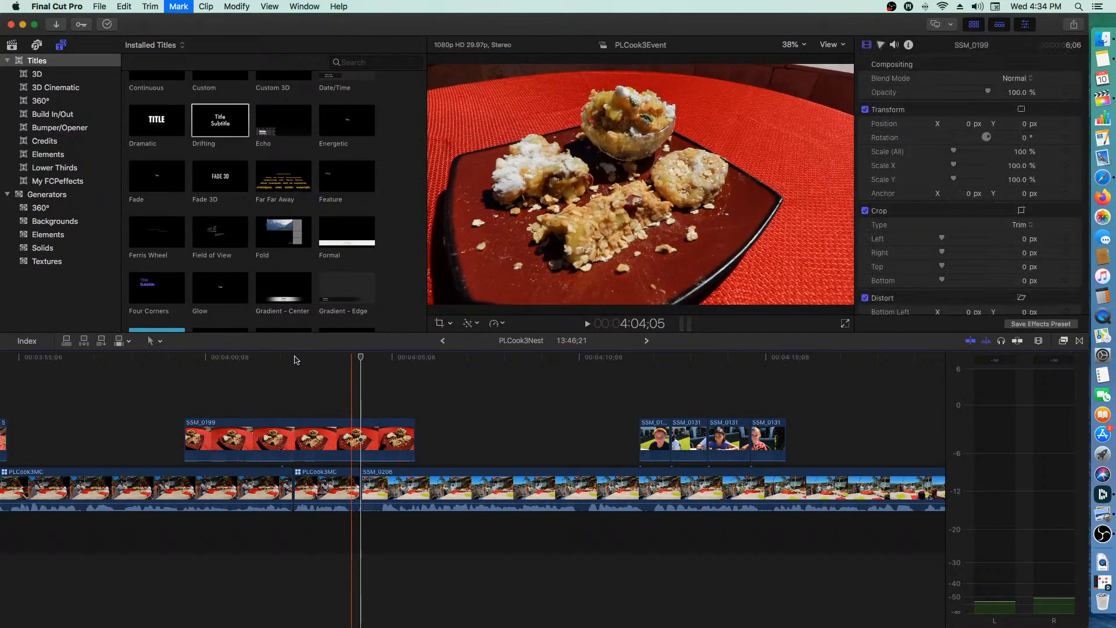
pyautogui.click(299, 358)
pyautogui.press('space')
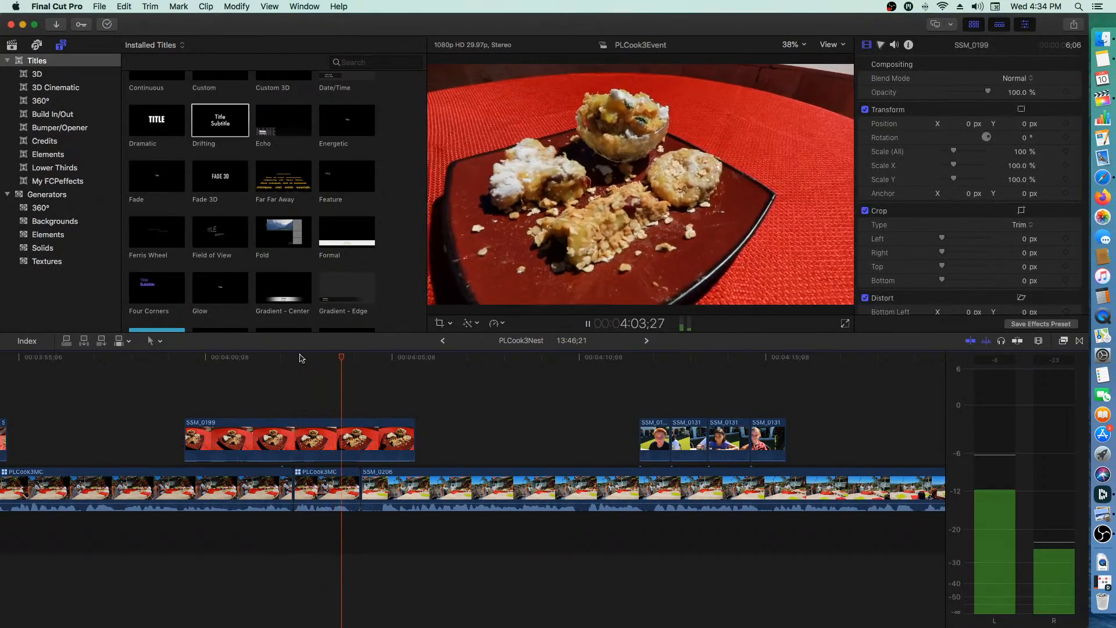
pyautogui.press('space')
pyautogui.press('space')
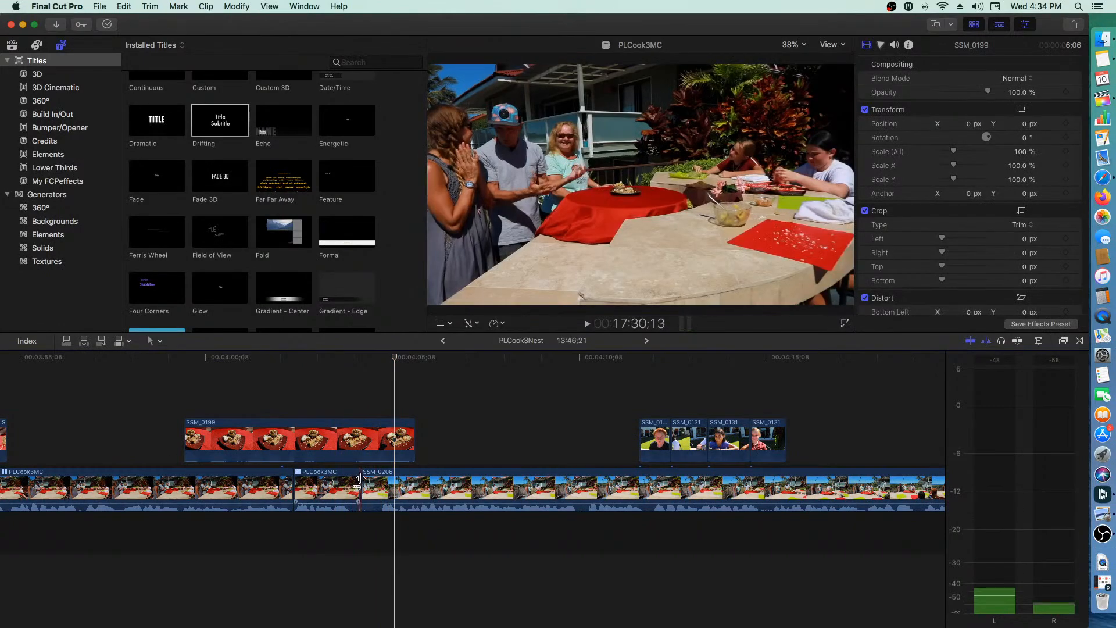
# - Extend the end of the short PLCook3MC clip by about 8 frames and play back the transition into SSM_0206
pyautogui.moveTo(361, 478); pyautogui.dragTo(370, 478)
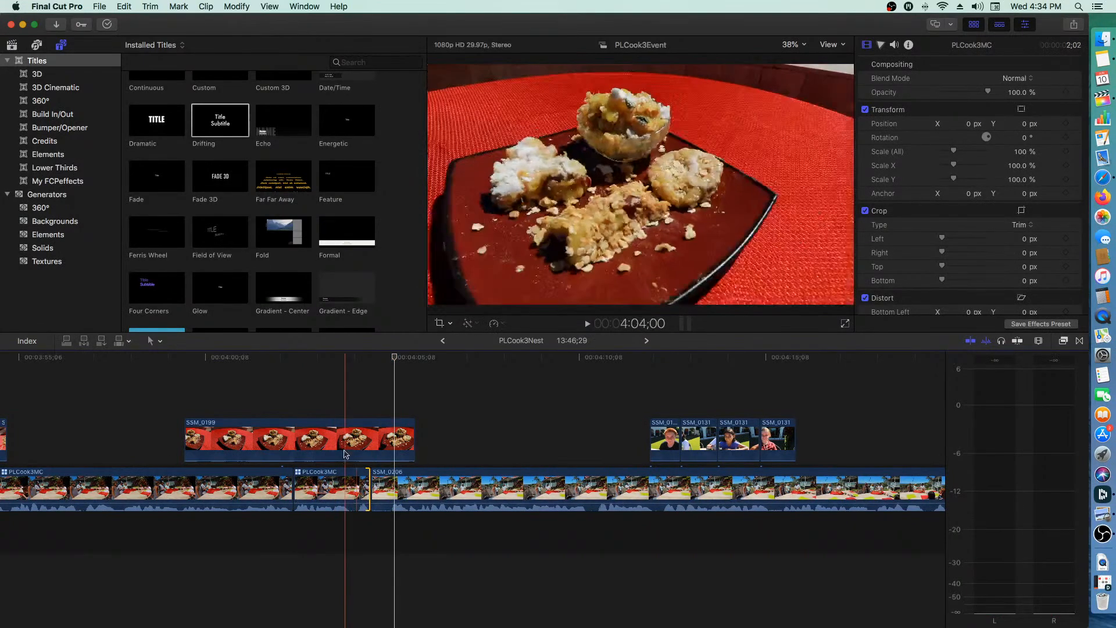
pyautogui.press('space')
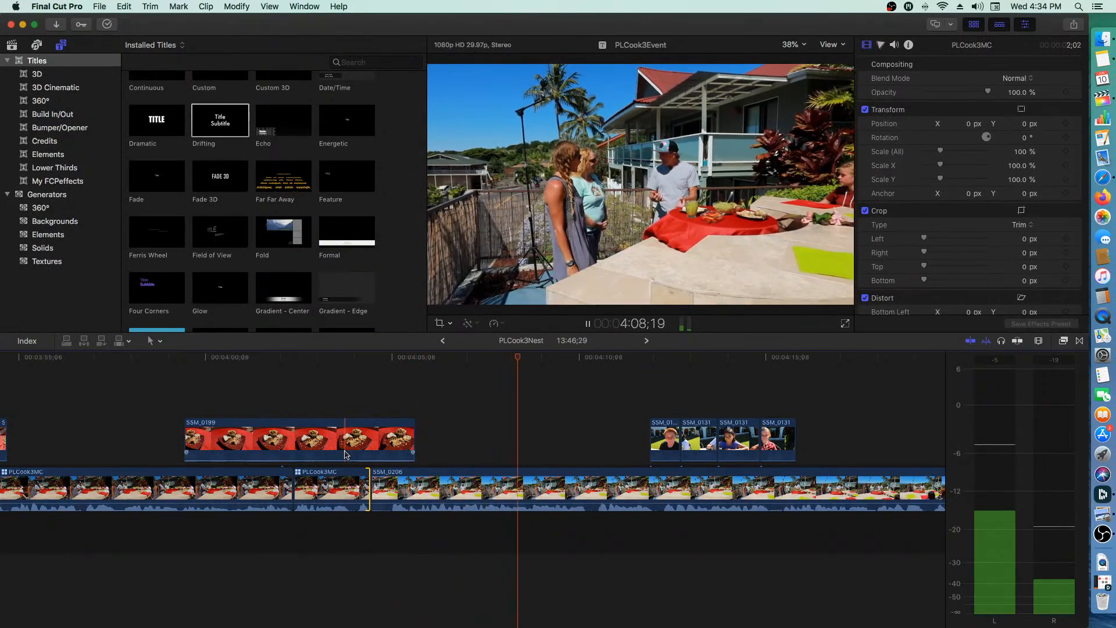
pyautogui.press('space')
# - Trim about 10 frames from the start of SSM_0206 and play back the join with the preceding PLCook3MC clip
pyautogui.moveTo(370, 485); pyautogui.dragTo(383, 478)
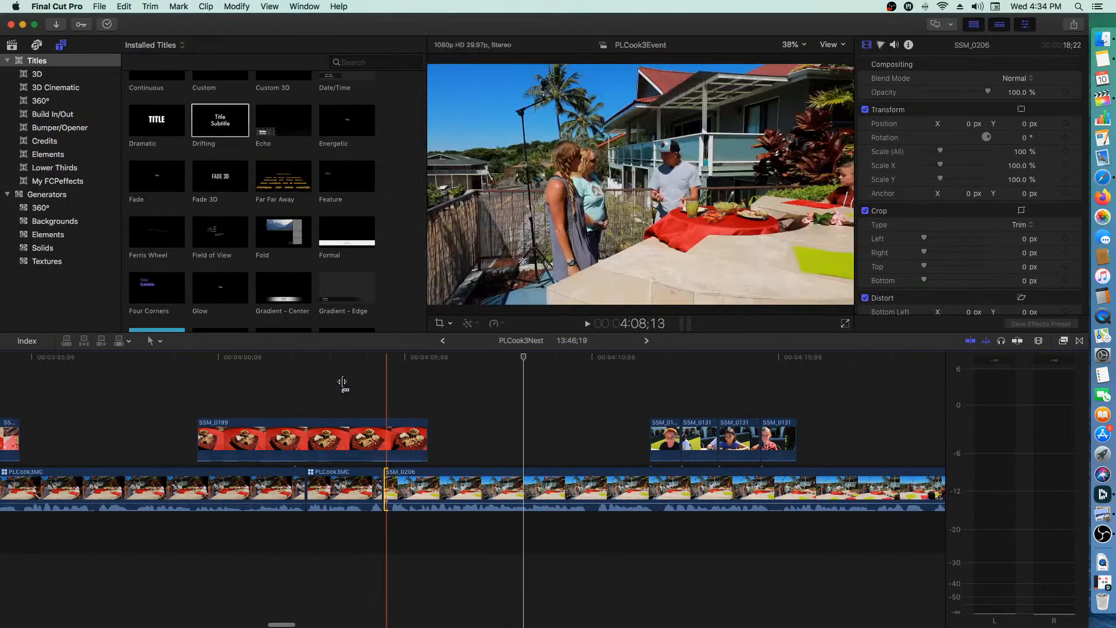
pyautogui.click(314, 352)
pyautogui.press('space')
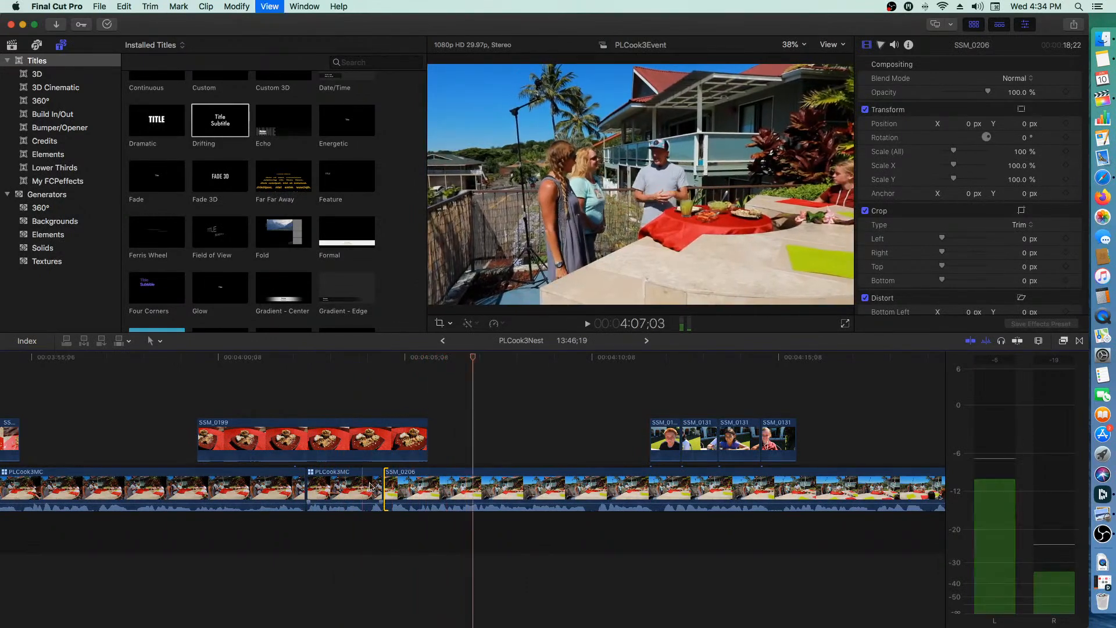
pyautogui.press('space')
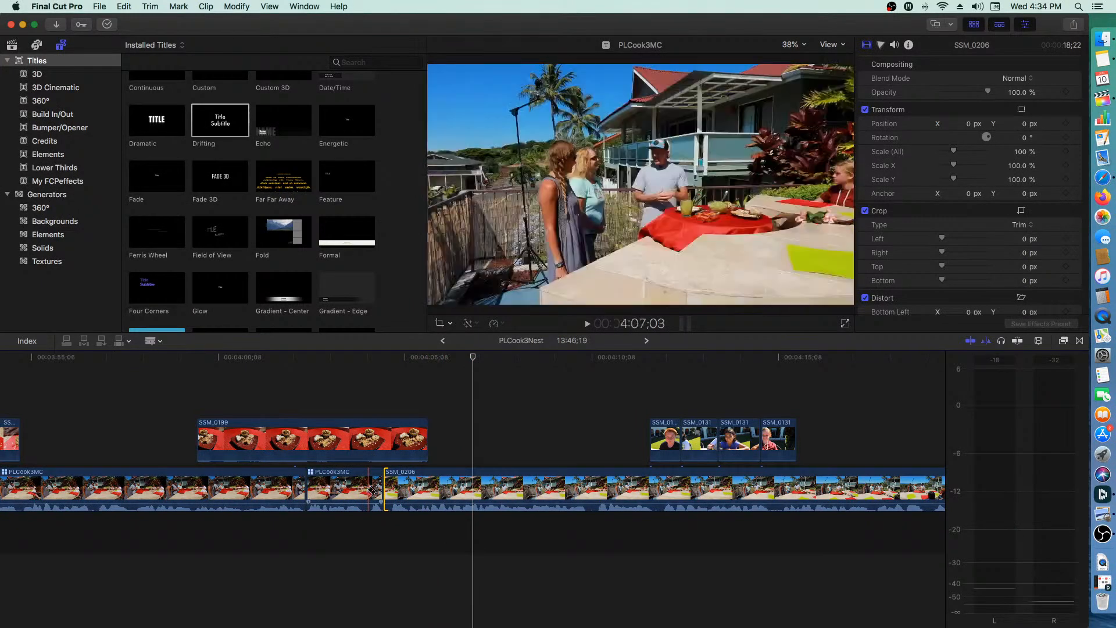
# - Blade the short PLCook3MC clip twice near its end and delete the 4-frame piece between the cuts
pyautogui.press('b')
pyautogui.click(367, 490)
pyautogui.click(367, 491)
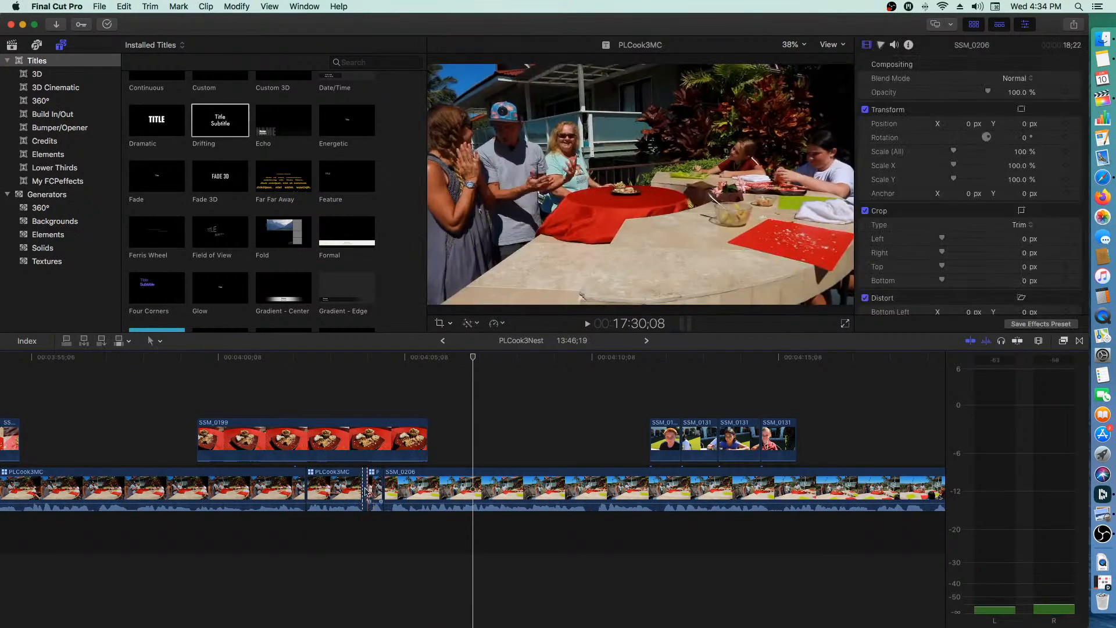
pyautogui.click(365, 491)
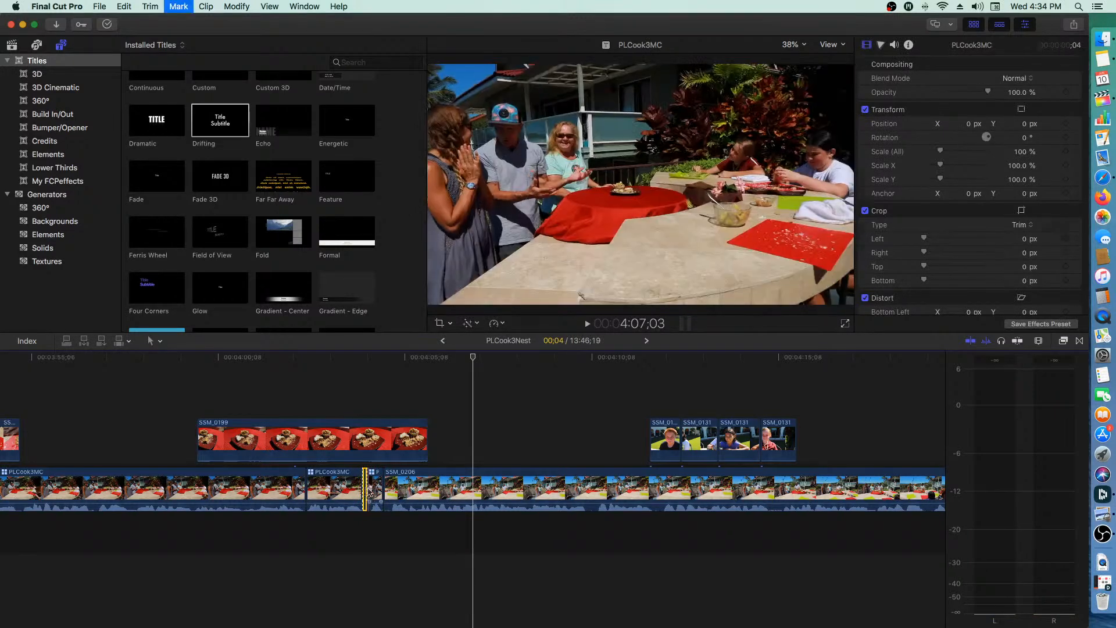
pyautogui.press('Delete')
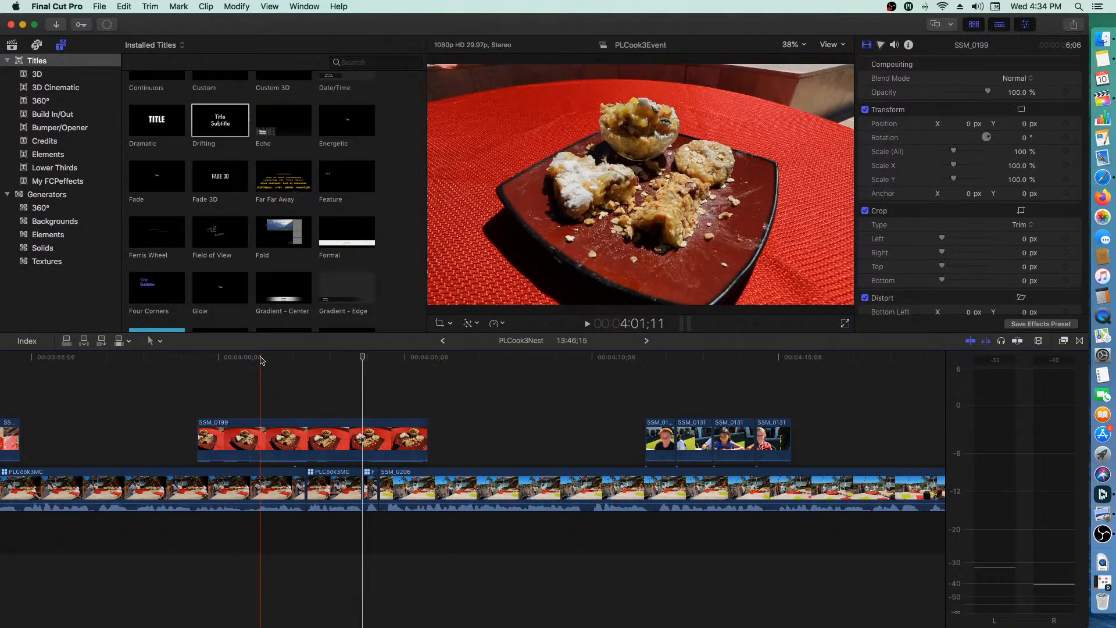
# - Play back the edited section from the SSM_0199 treat-plate cutaway through SSM_0206 to the SSM_0131 cutaways
pyautogui.click(261, 360)
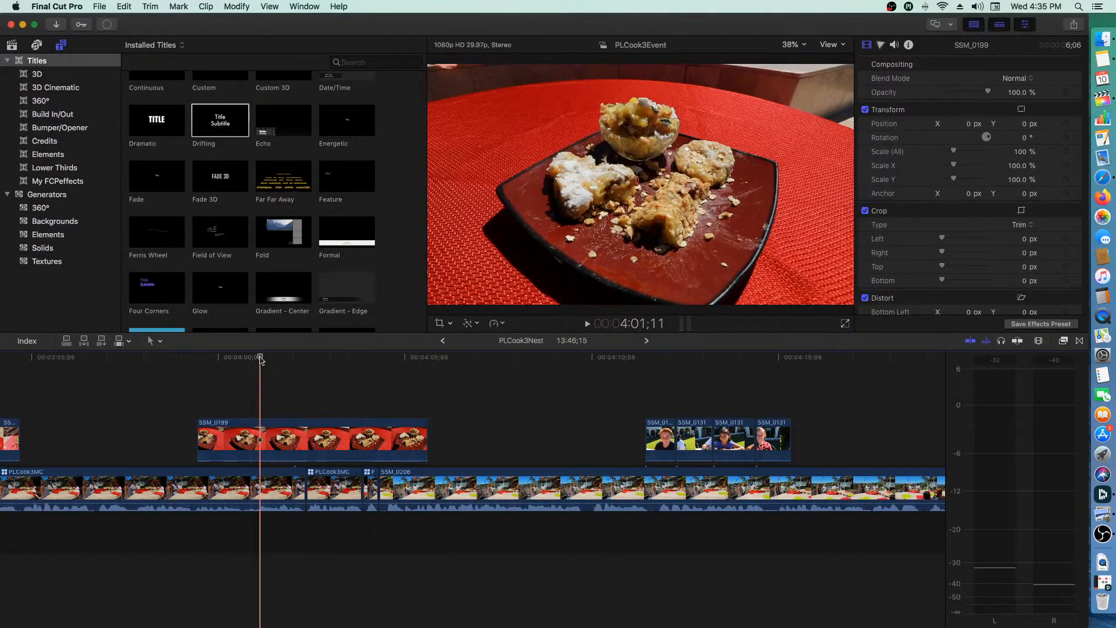
pyautogui.press('space')
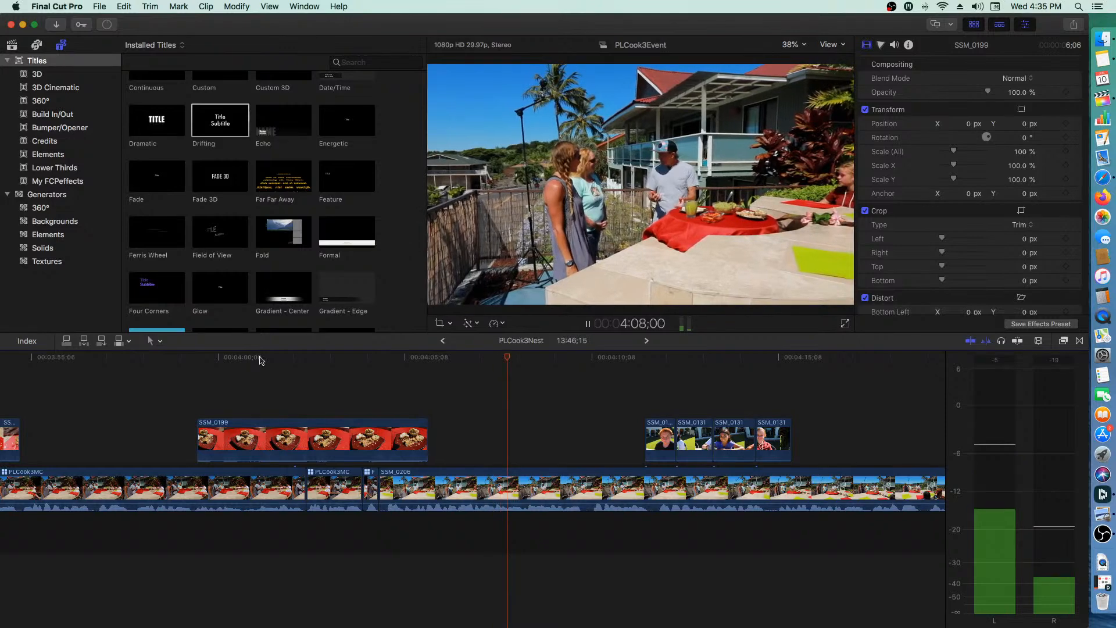
pyautogui.hscroll(10, 539, 423)
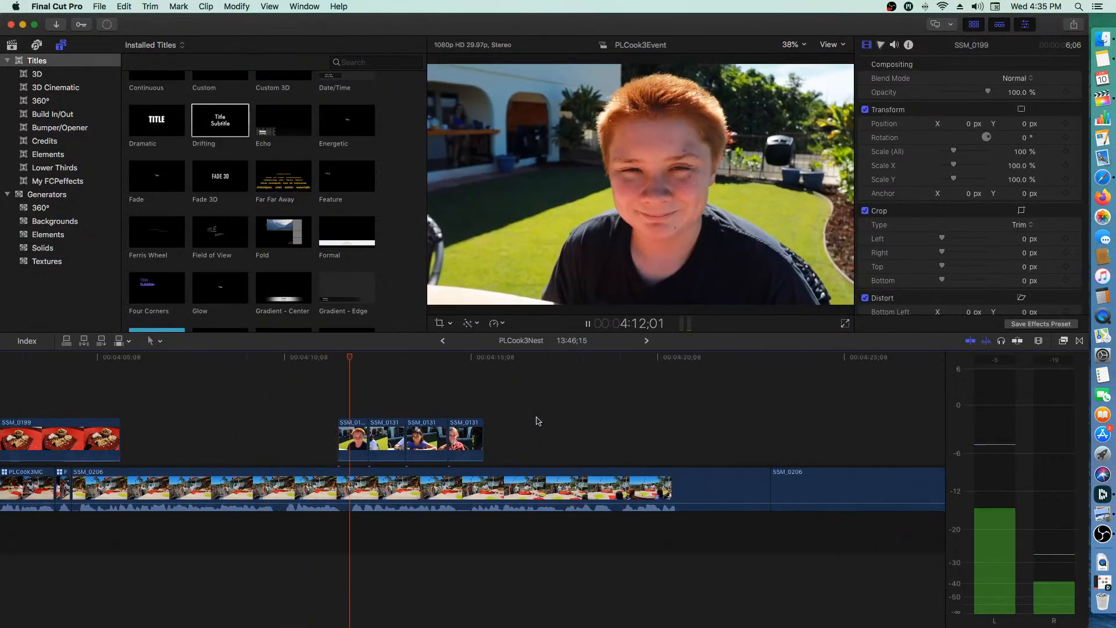
# - Play back the SSM_0206 table shots after the SSM_0131 cutaways through to the start of the music
pyautogui.hscroll(6, 537, 420)
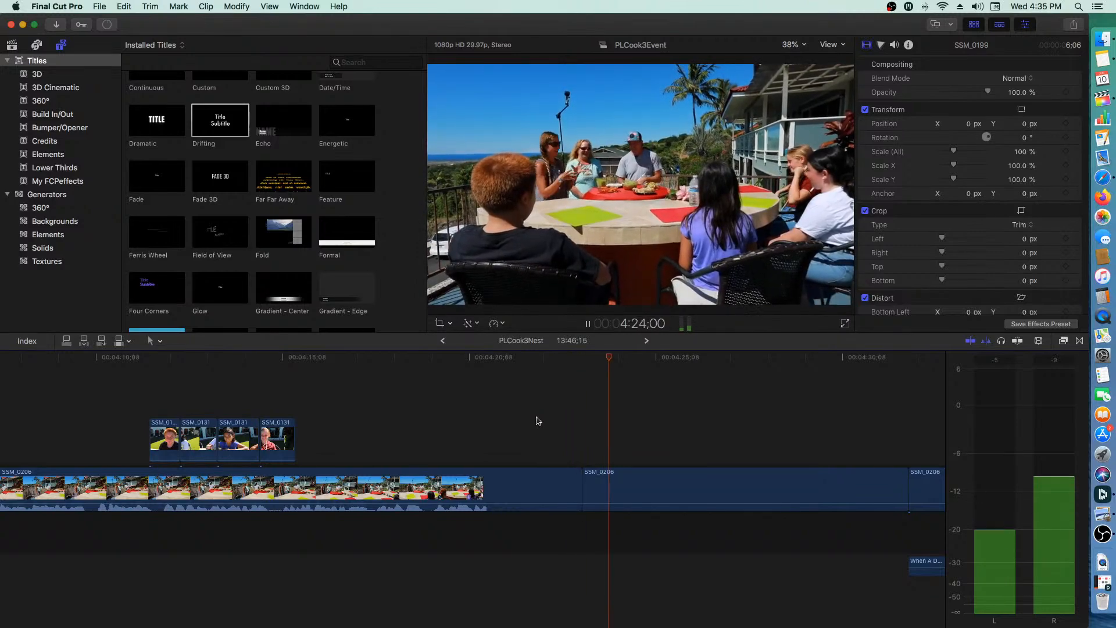
pyautogui.hscroll(5, 541, 421)
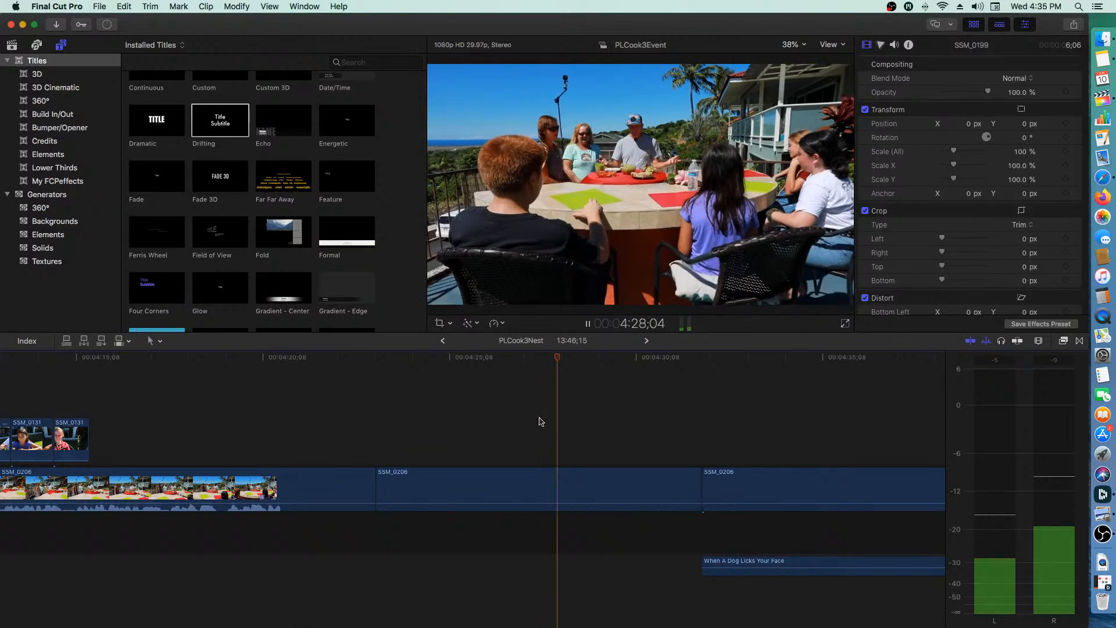
pyautogui.hscroll(5, 541, 421)
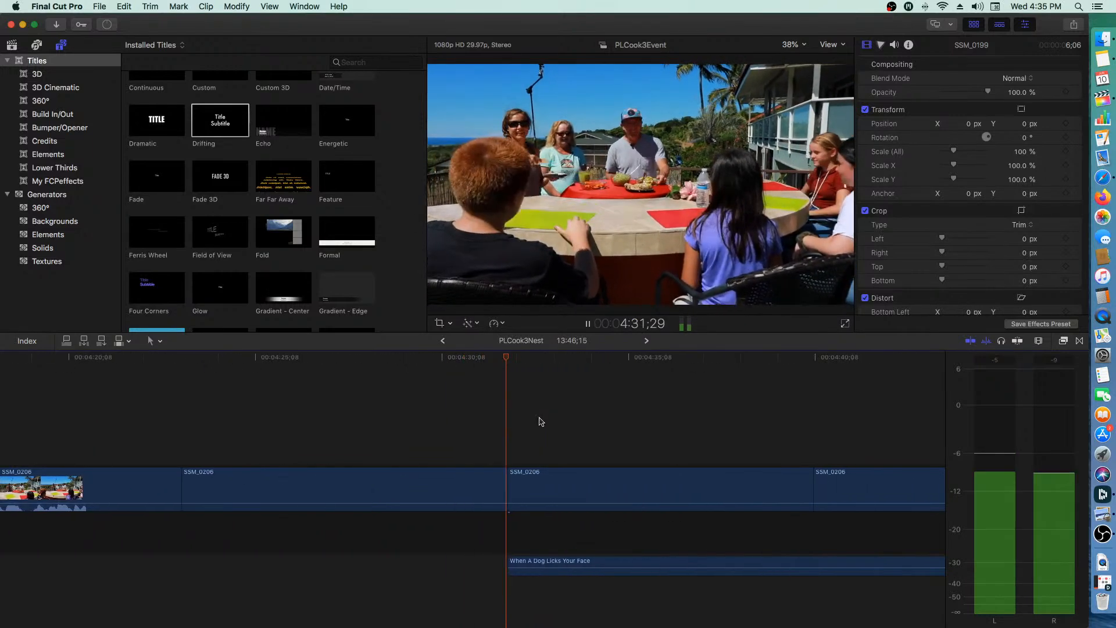
pyautogui.press('space')
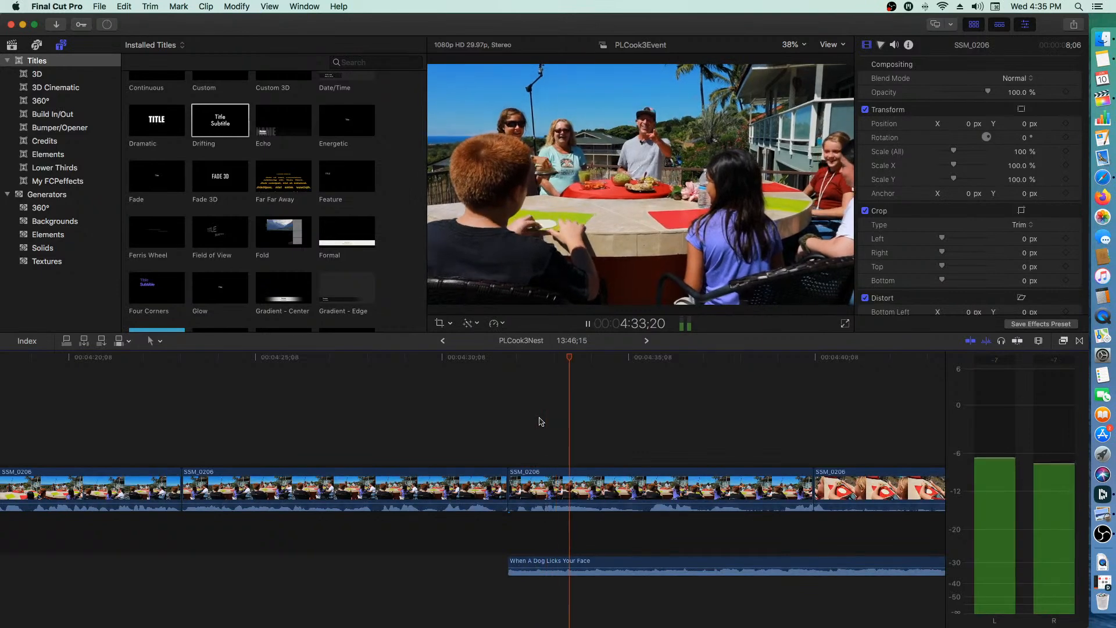
pyautogui.press('space')
# - Change the audio configuration of the music clip When A Dog Licks Your Face to Dual Mono
pyautogui.click(657, 566)
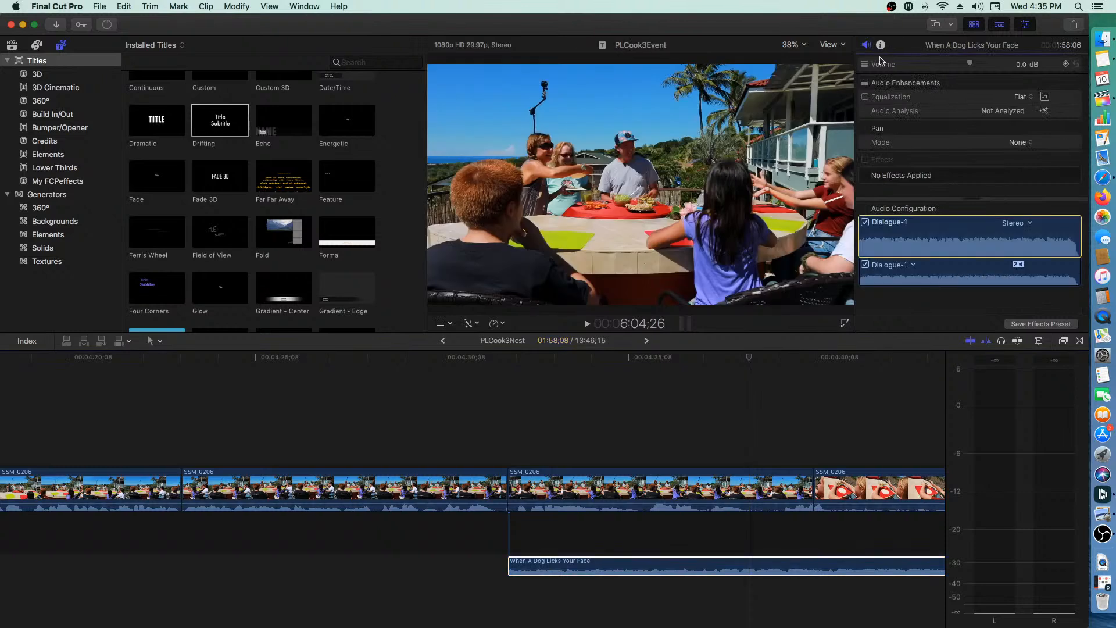
pyautogui.click(1016, 223)
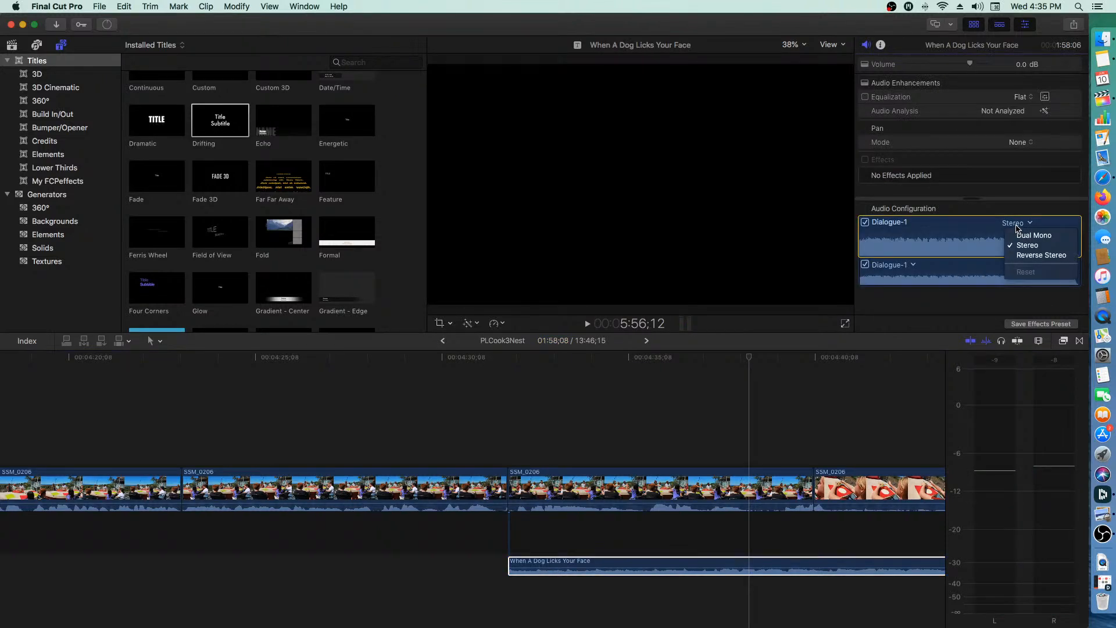
pyautogui.click(1034, 235)
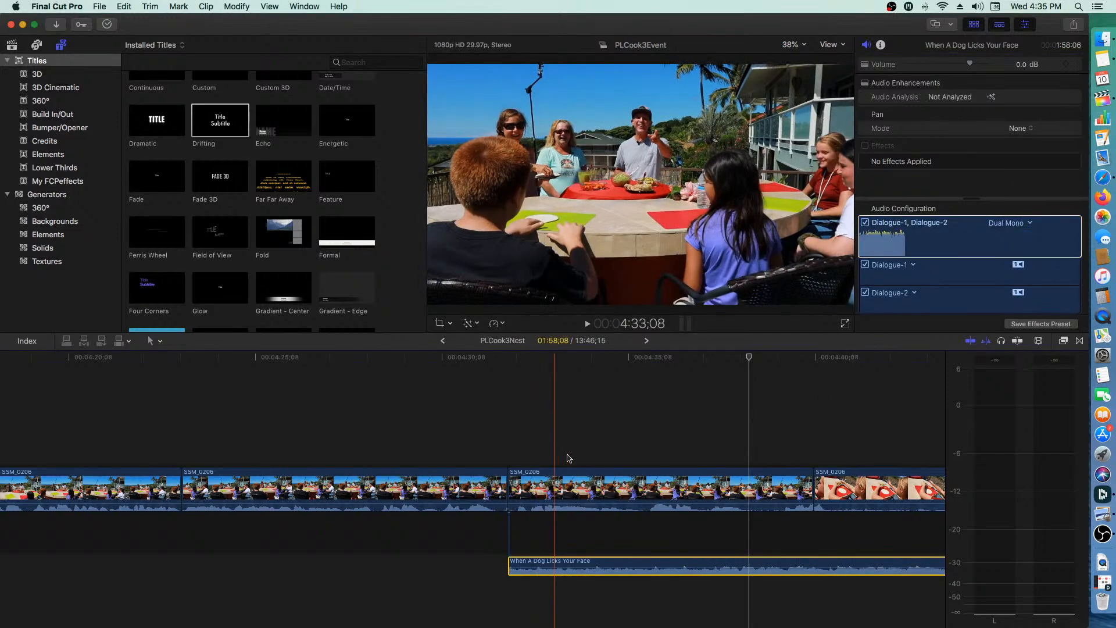
# - Lower the music clip's volume to -3.0 dB while playing back the food-preparation shots above it
pyautogui.press('space')
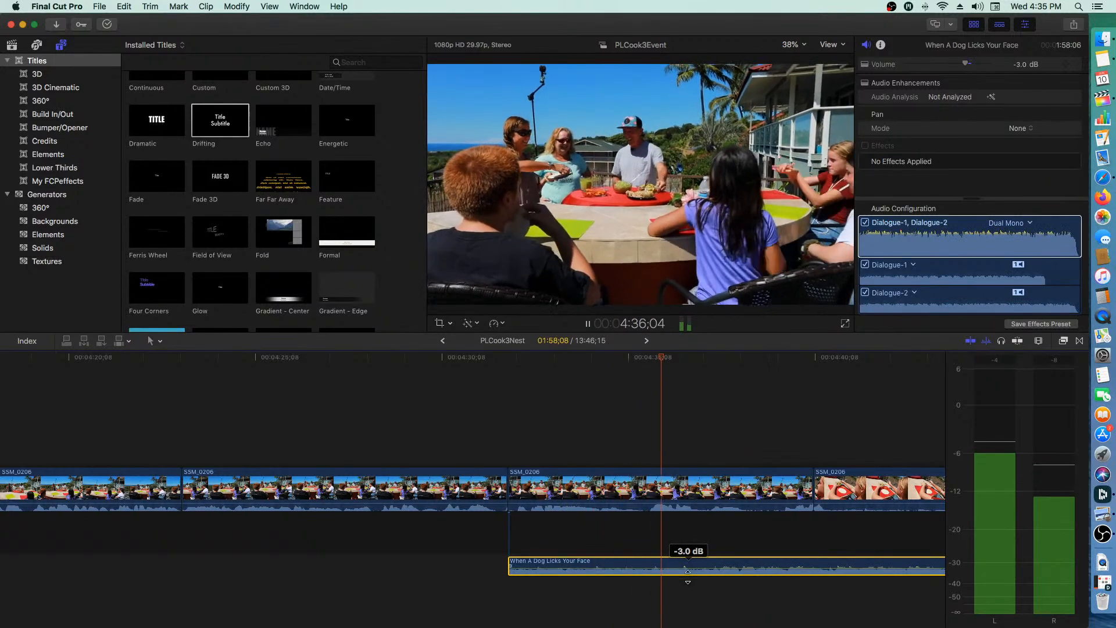
pyautogui.hotkey('ctrl', '-')
pyautogui.hotkey('ctrl', '-')
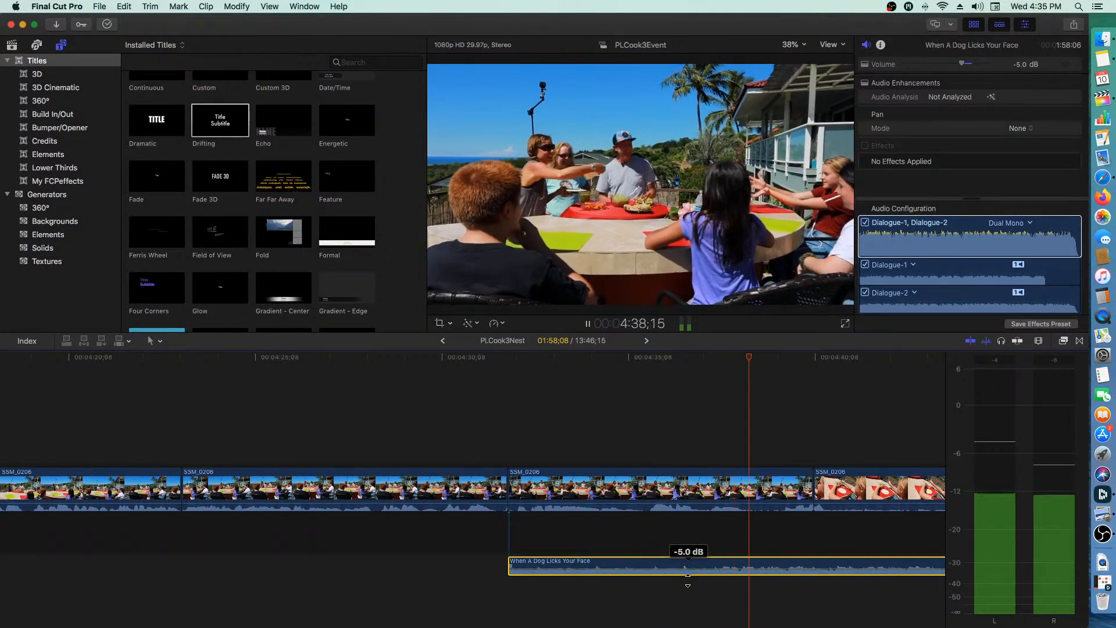
pyautogui.hotkey('ctrl', '-')
pyautogui.hotkey('ctrl', '-')
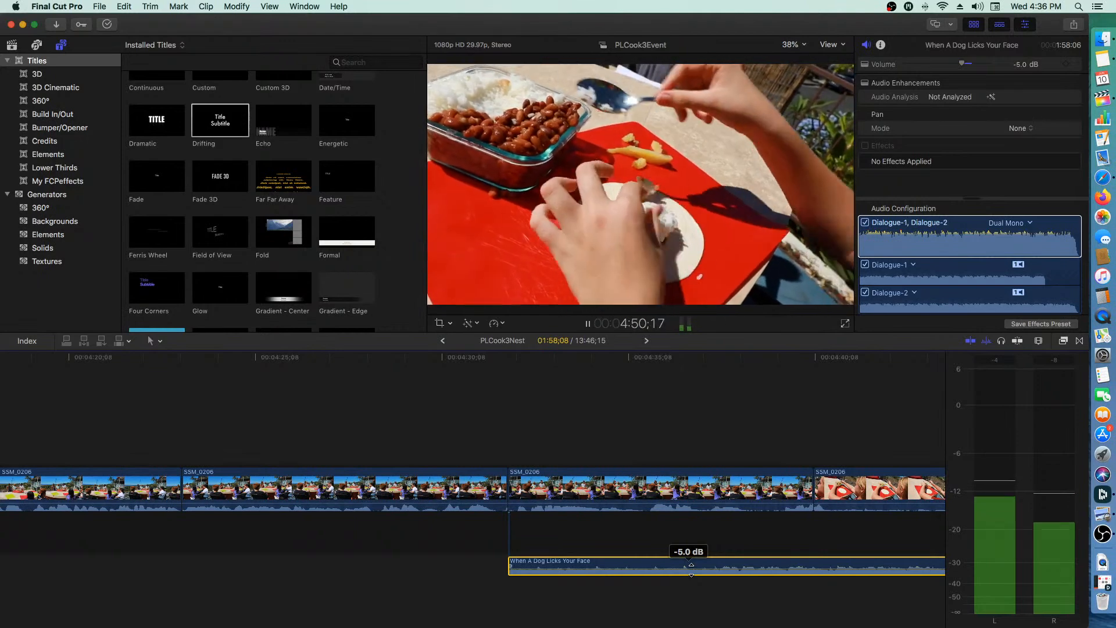
pyautogui.moveTo(691, 569); pyautogui.dragTo(692, 569)
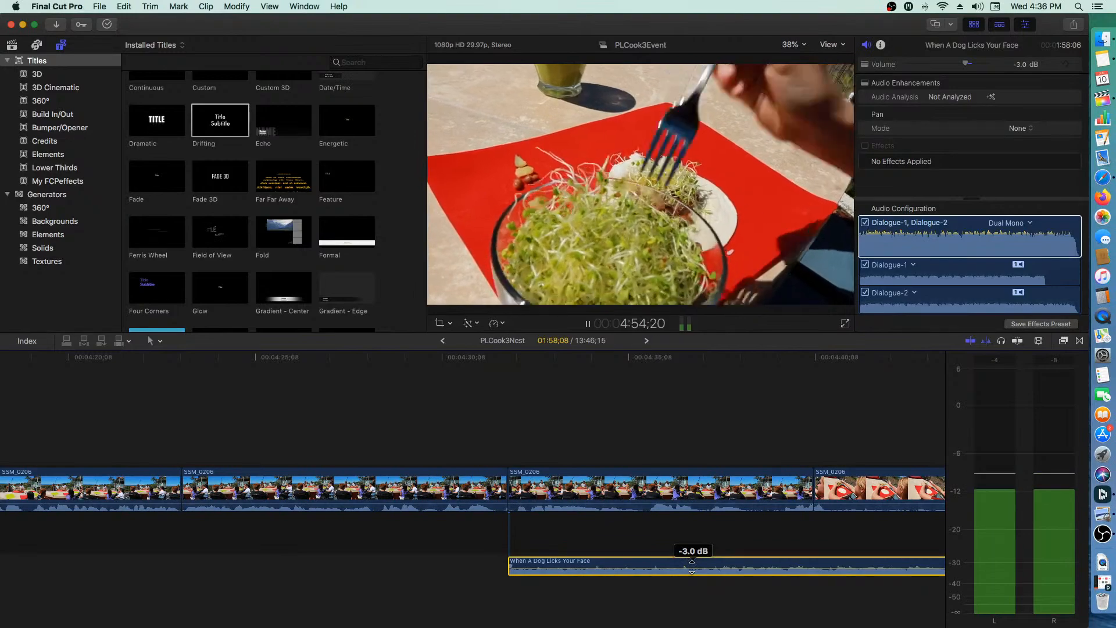
pyautogui.press('space')
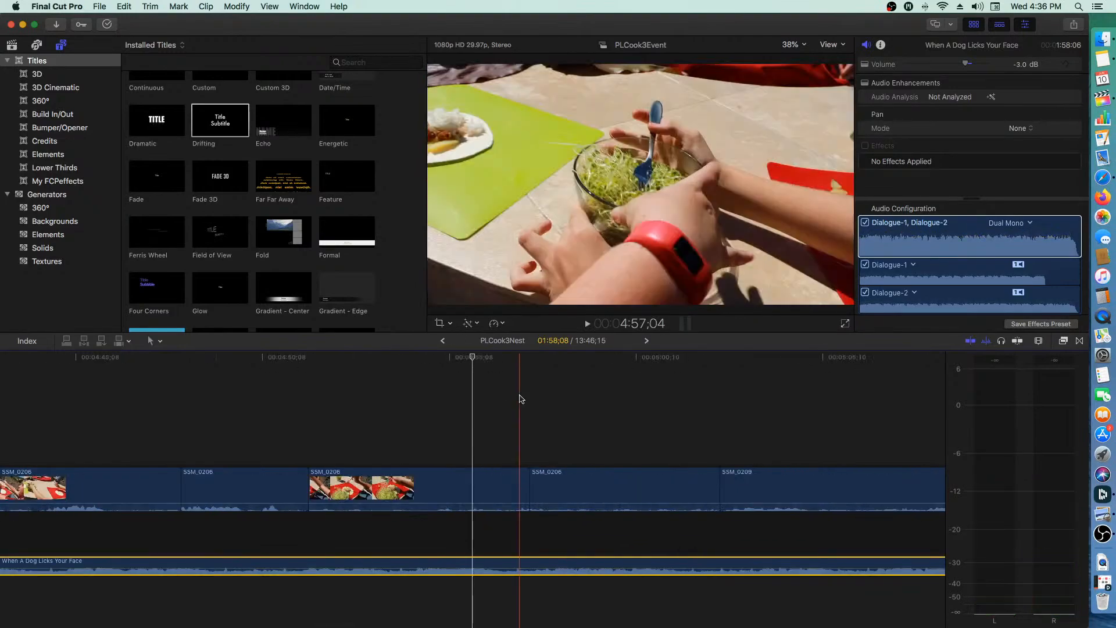
# - Check the audio settings of the PLVoiceoverDogTreats clip against those of the When A Dog Licks Your Face music clip
pyautogui.keyDown('alt'); pyautogui.click(447, 415); pyautogui.keyUp('alt')
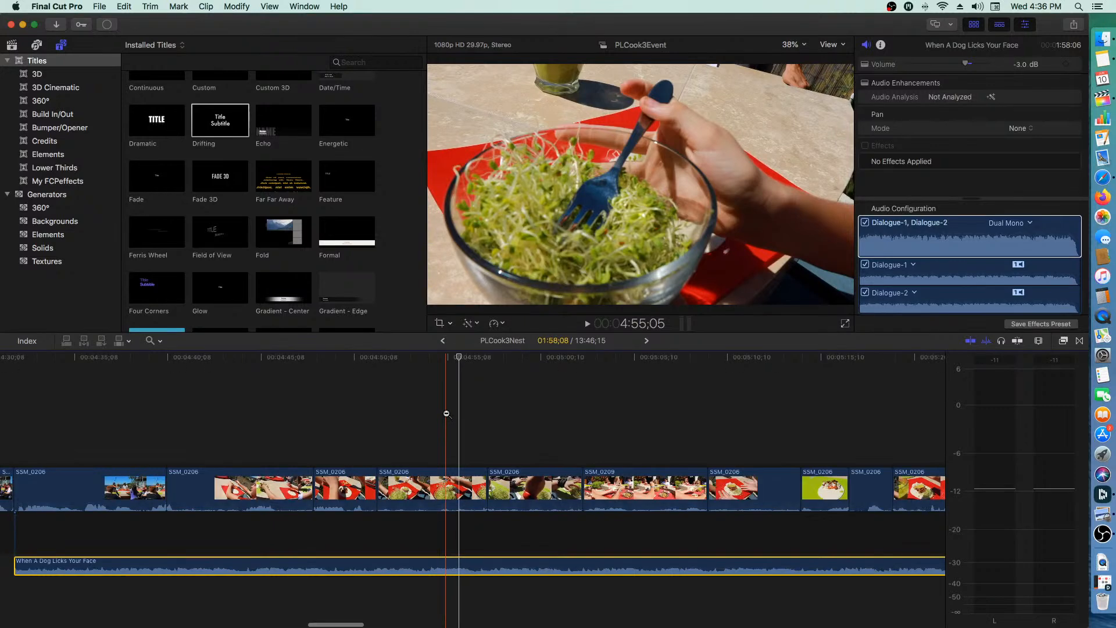
pyautogui.keyDown('alt'); pyautogui.click(447, 414); pyautogui.keyUp('alt')
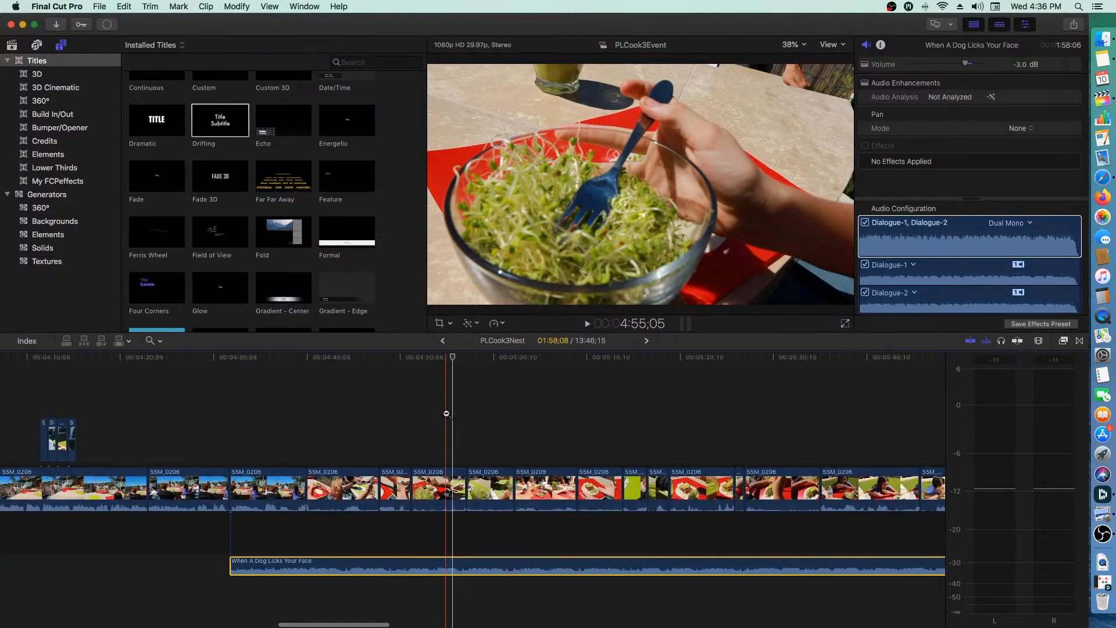
pyautogui.keyDown('alt'); pyautogui.click(446, 412); pyautogui.keyUp('alt')
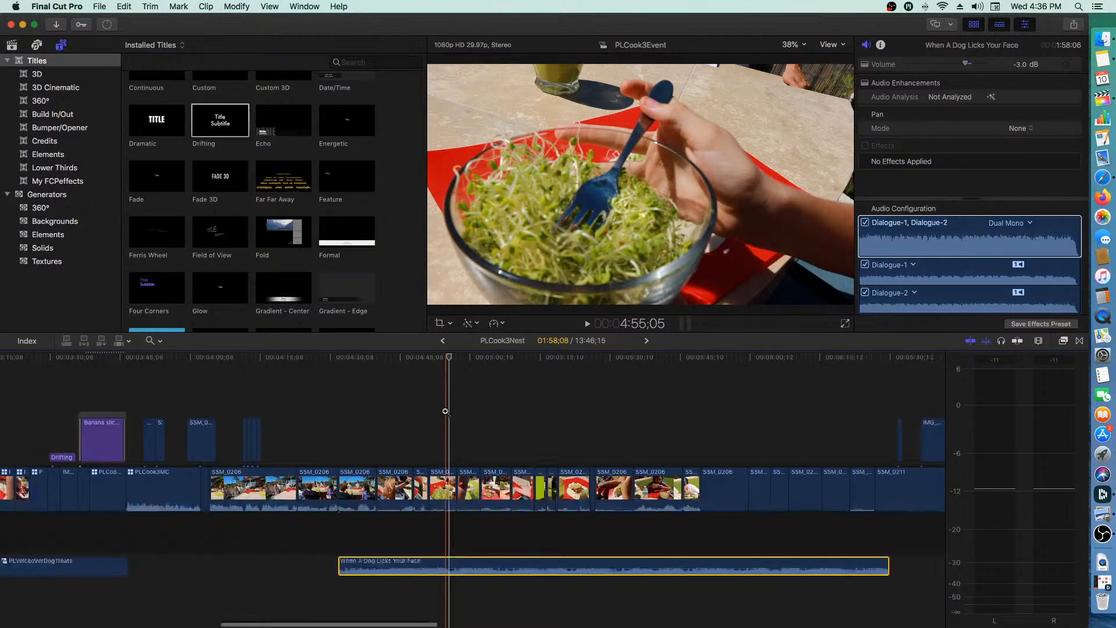
pyautogui.press('a')
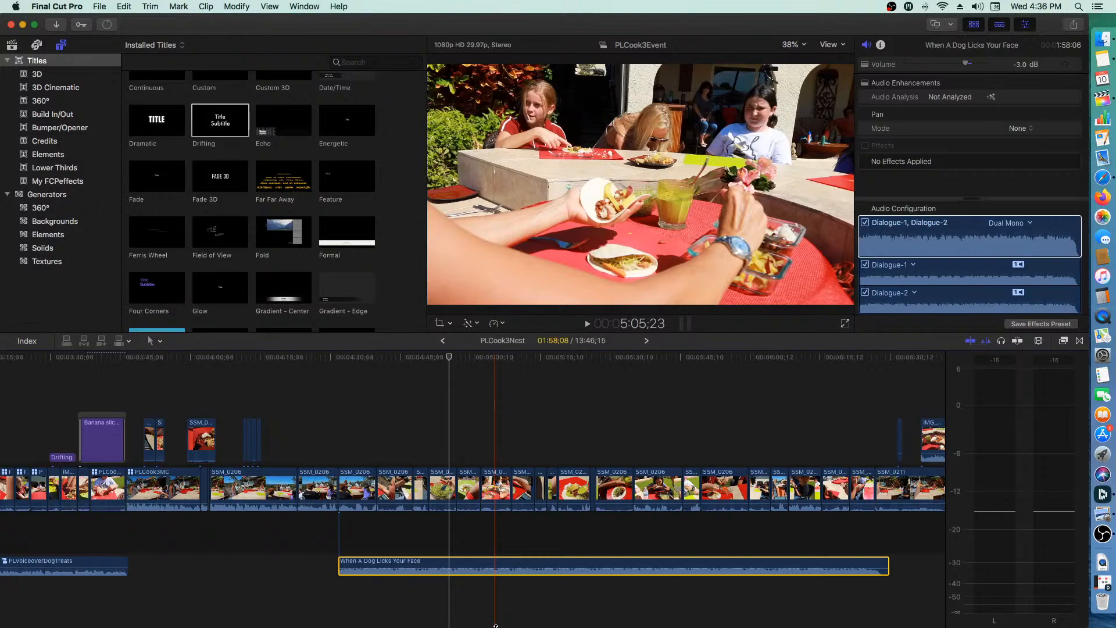
pyautogui.press('space')
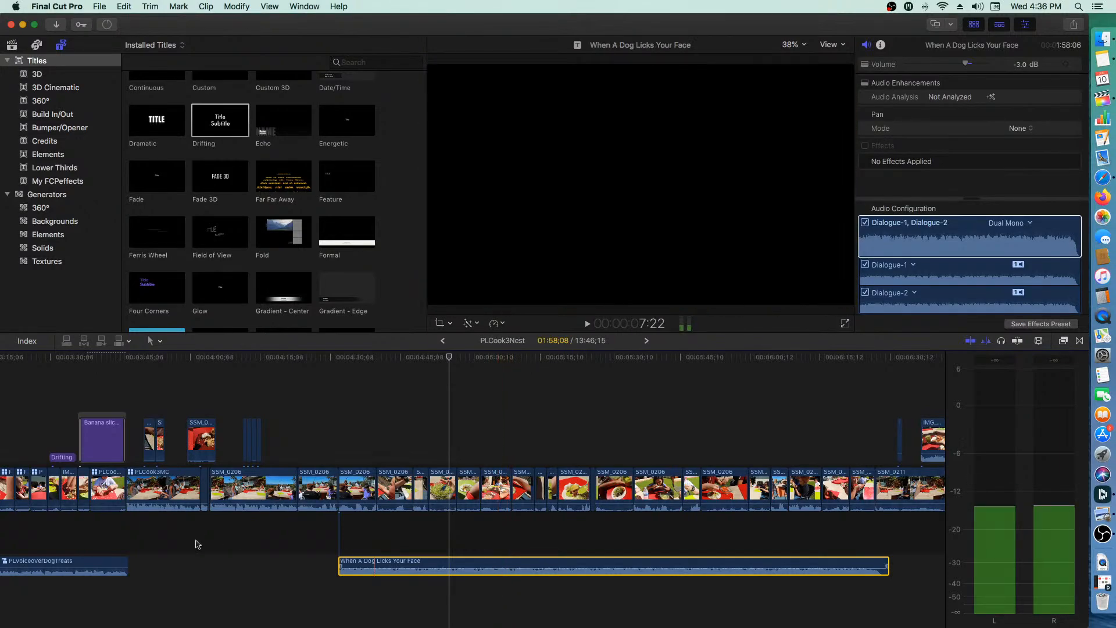
pyautogui.click(108, 561)
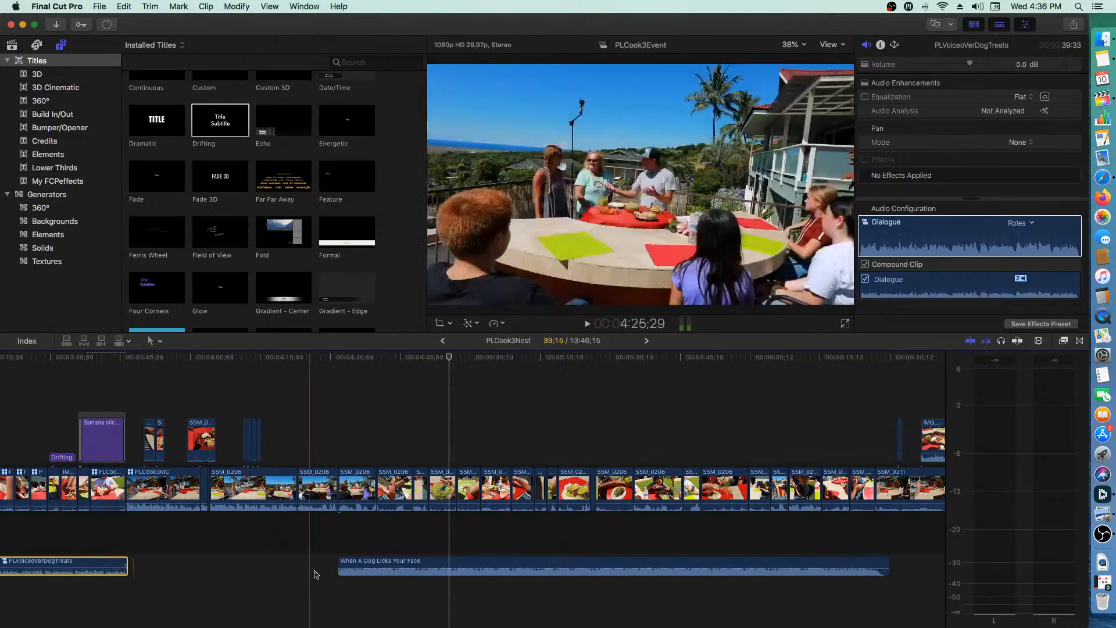
pyautogui.click(484, 566)
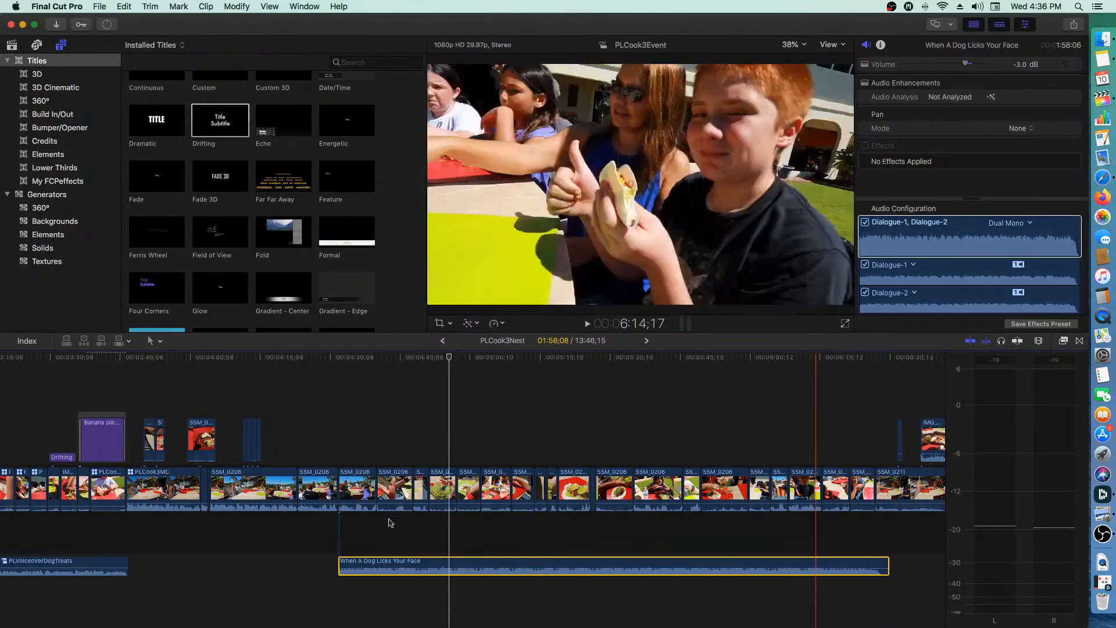
# - Survey the rest of the sequence, from the end of the music through the kennel clips SSM_0093 to SSM_0107
pyautogui.hscroll(10, 424, 500)
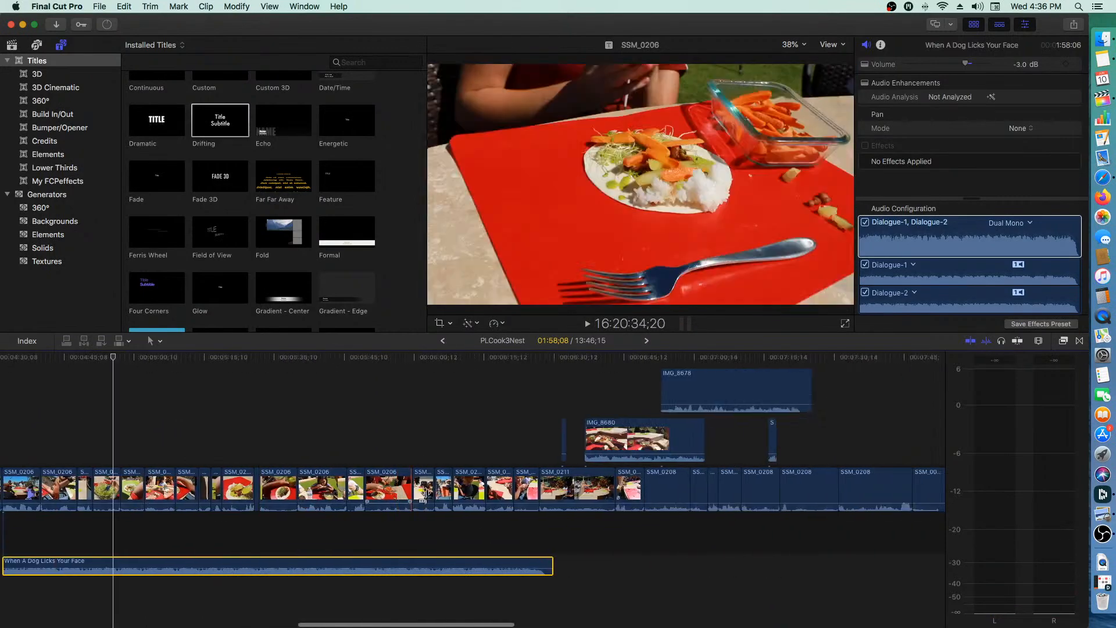
pyautogui.press('z')
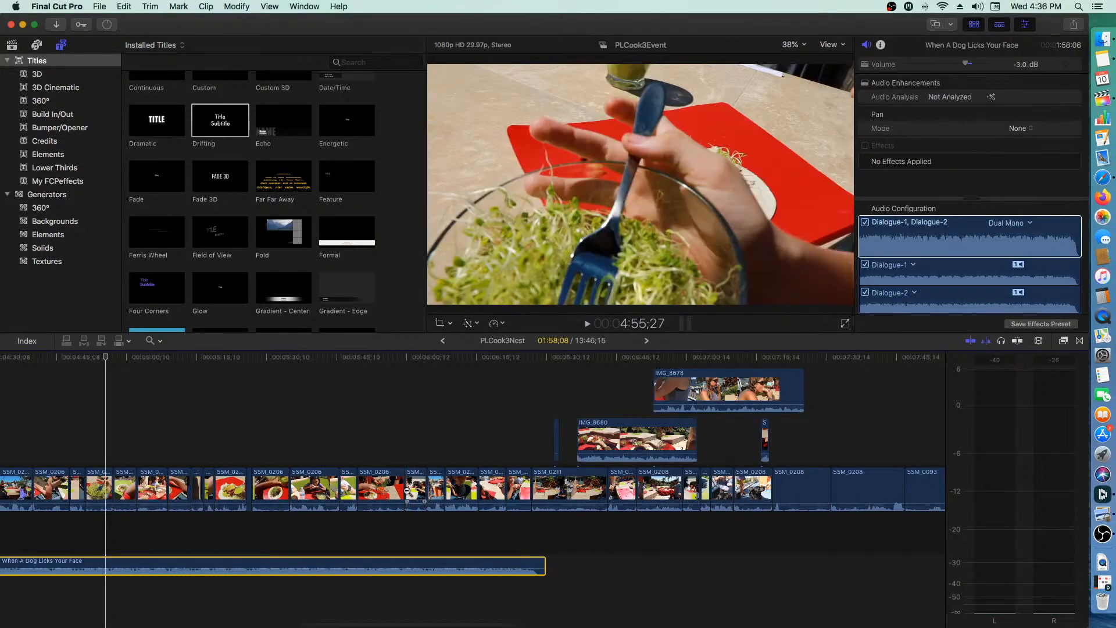
pyautogui.keyDown('alt'); pyautogui.click(432, 486); pyautogui.keyUp('alt')
pyautogui.keyDown('alt'); pyautogui.click(467, 483); pyautogui.keyUp('alt')
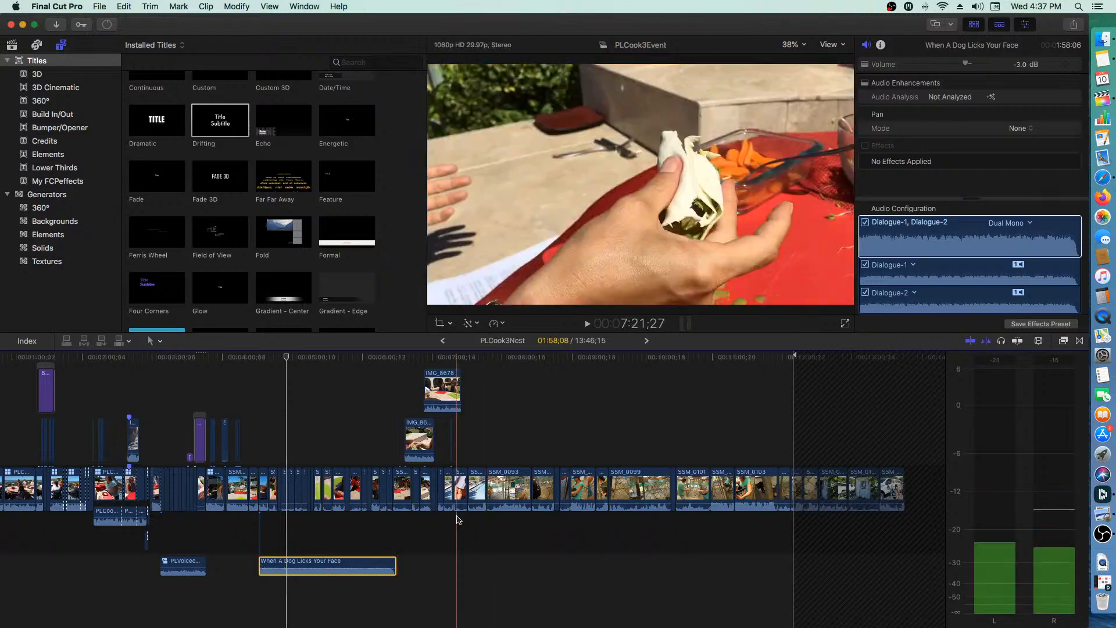
pyautogui.scroll(1, 457, 519)
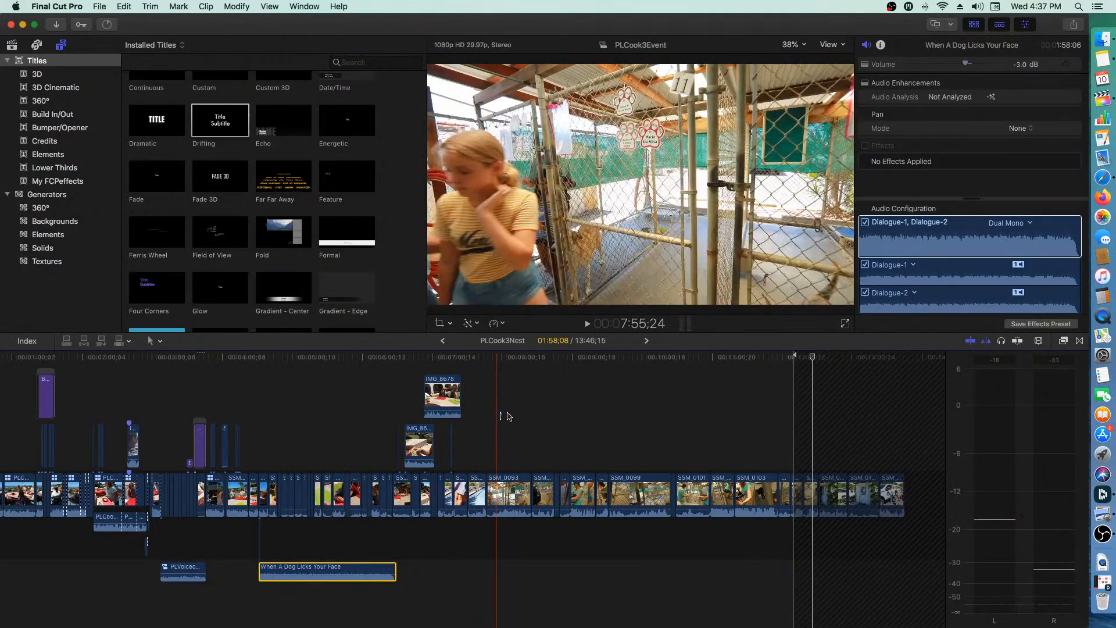
pyautogui.click(324, 568)
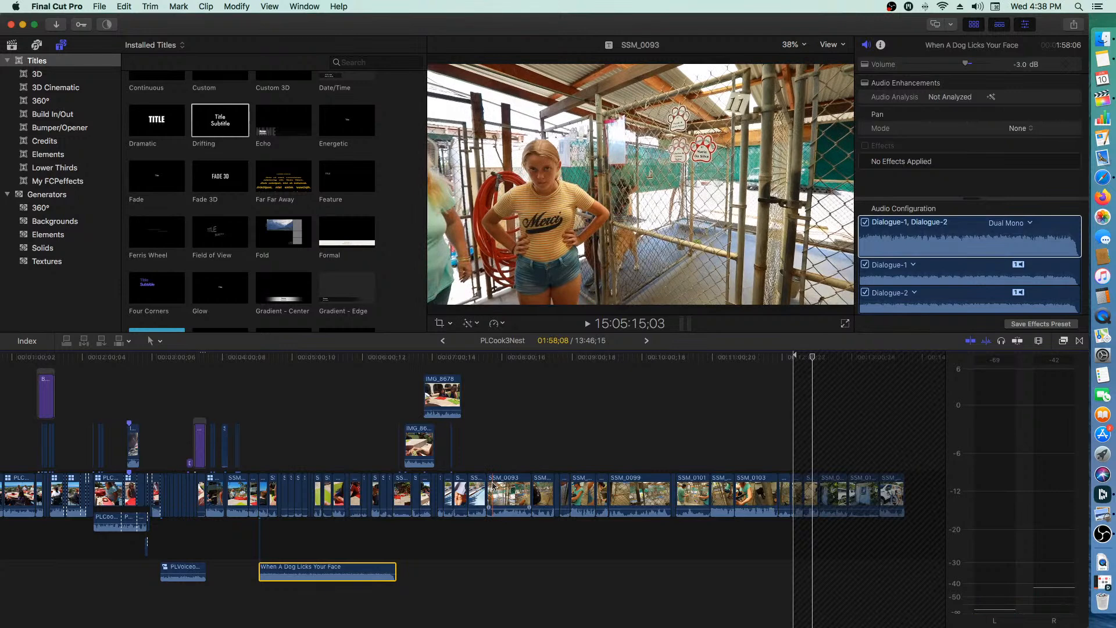
pyautogui.click(493, 486)
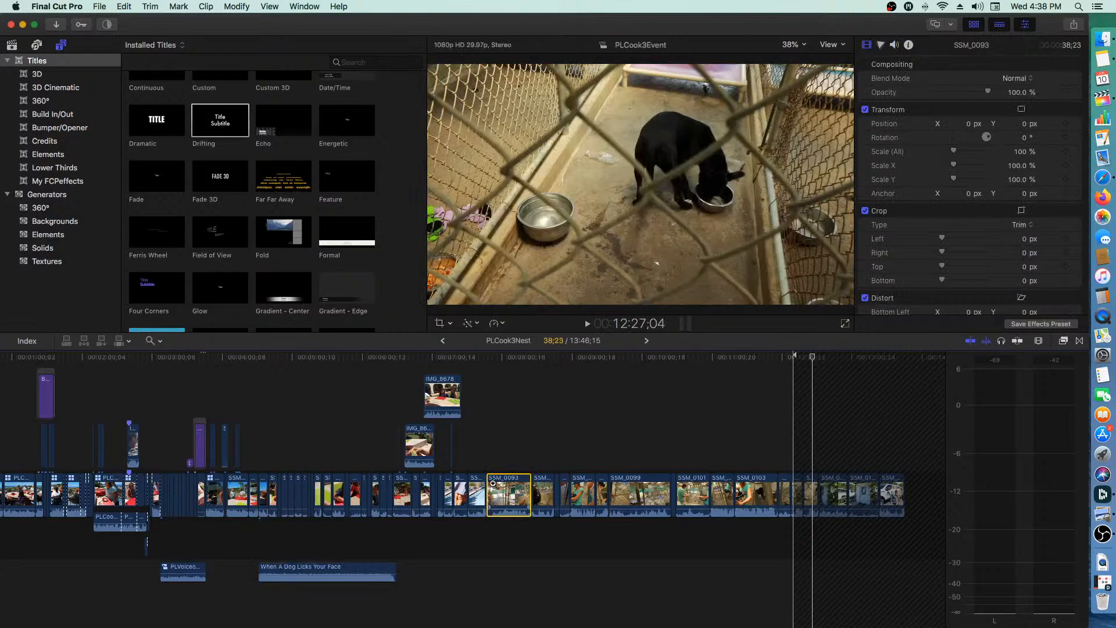
pyautogui.press('super+equal')
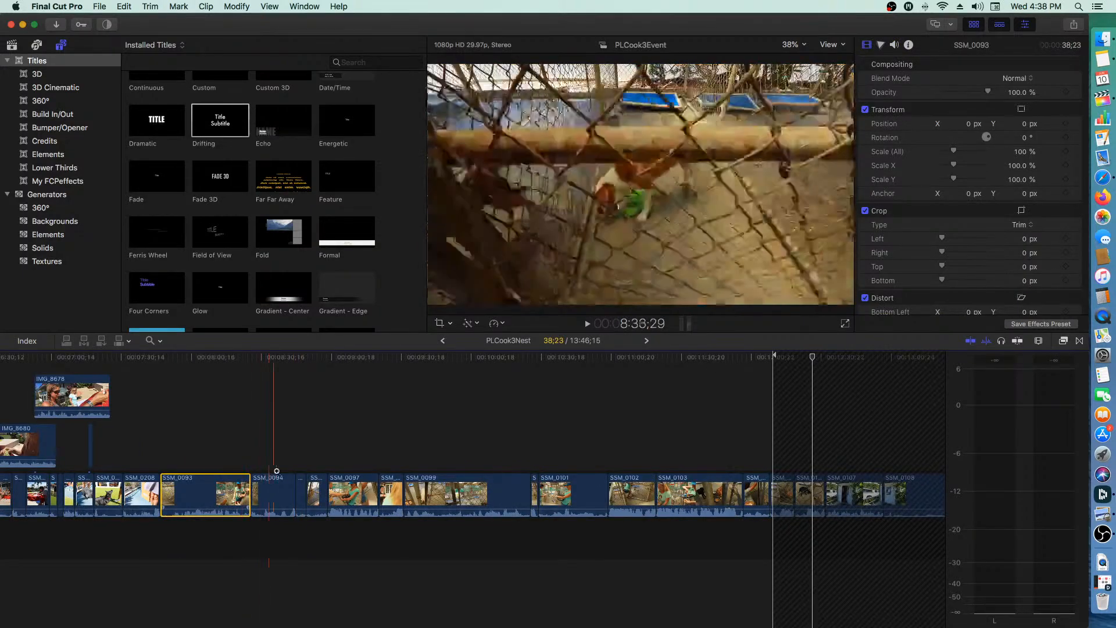
pyautogui.press('super+equal')
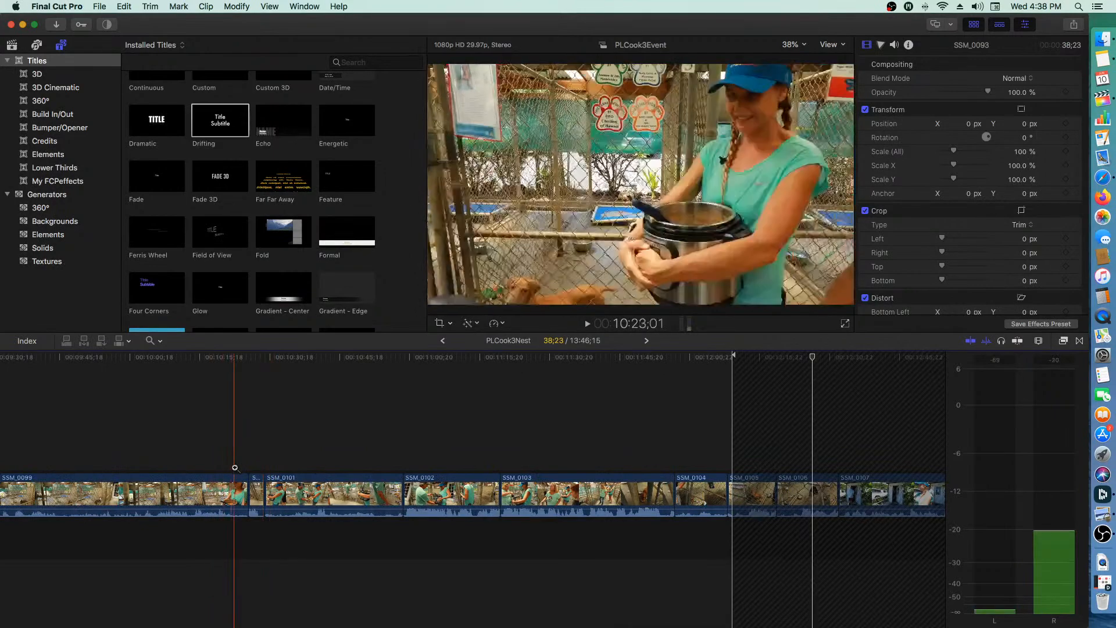
pyautogui.hscroll(-10, 232, 465)
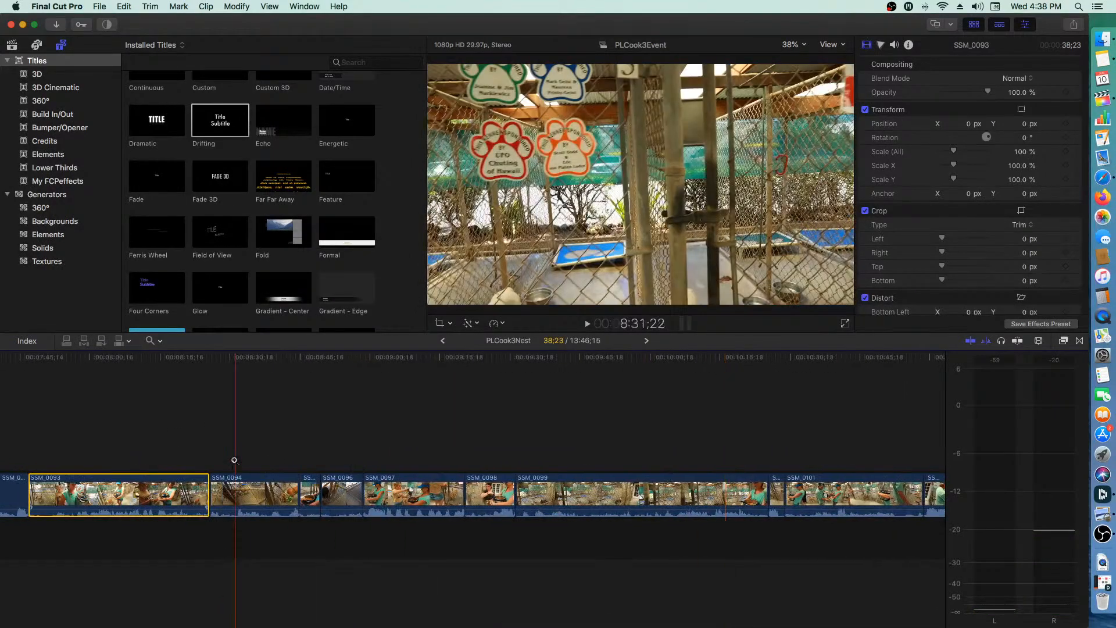
pyautogui.hscroll(-10, 122, 415)
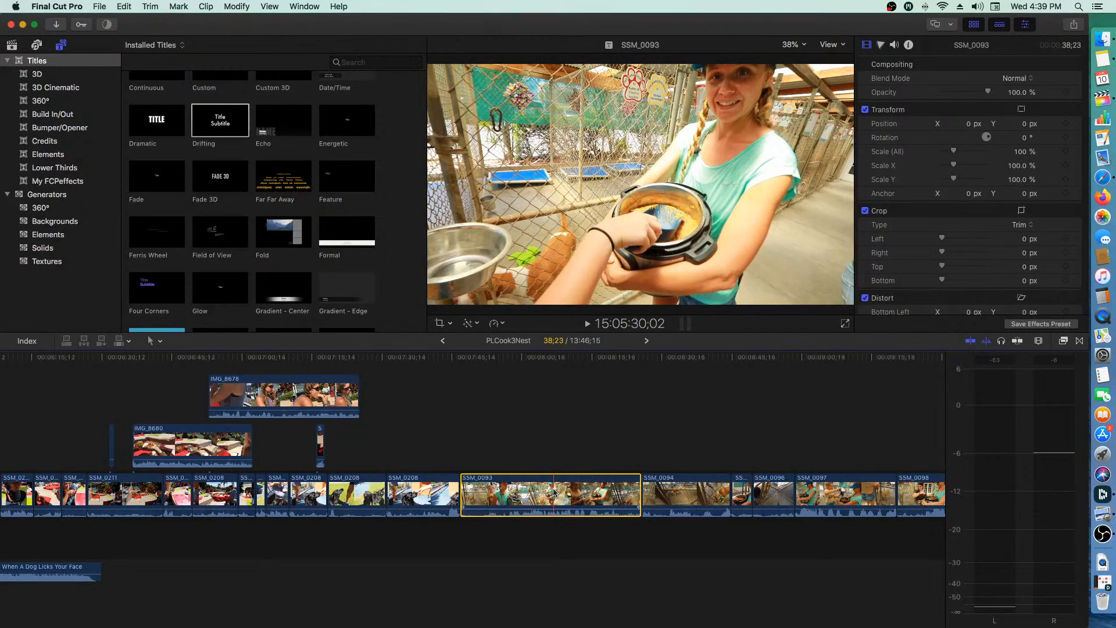
# - Blade SSM_0093 into three pieces, delete the opening piece of about 24 seconds, and play back the new start
pyautogui.press('space')
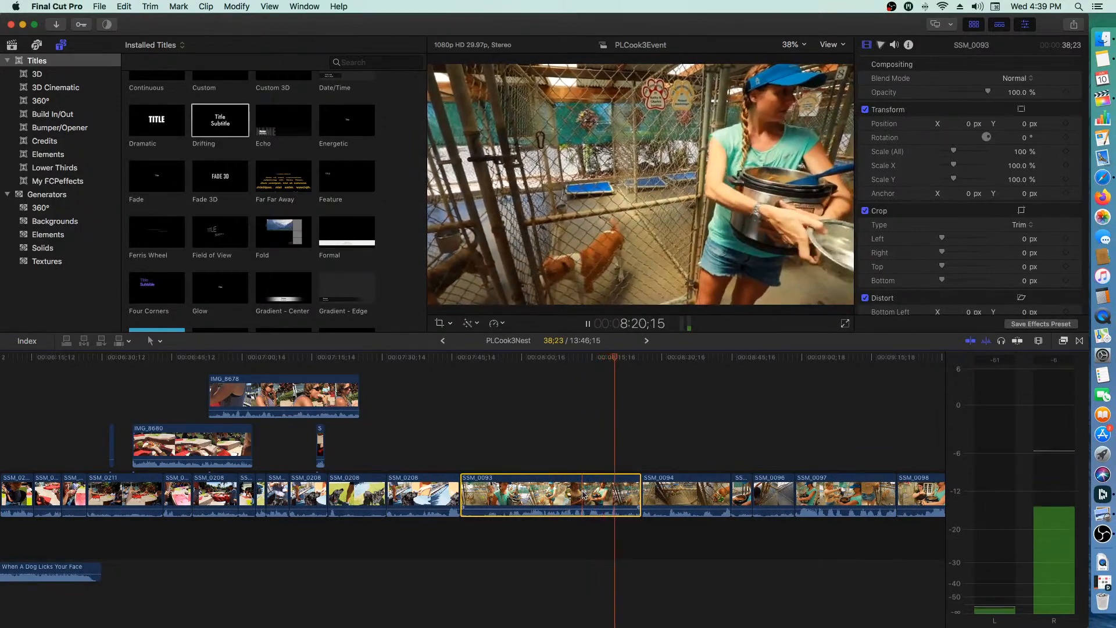
pyautogui.press('space')
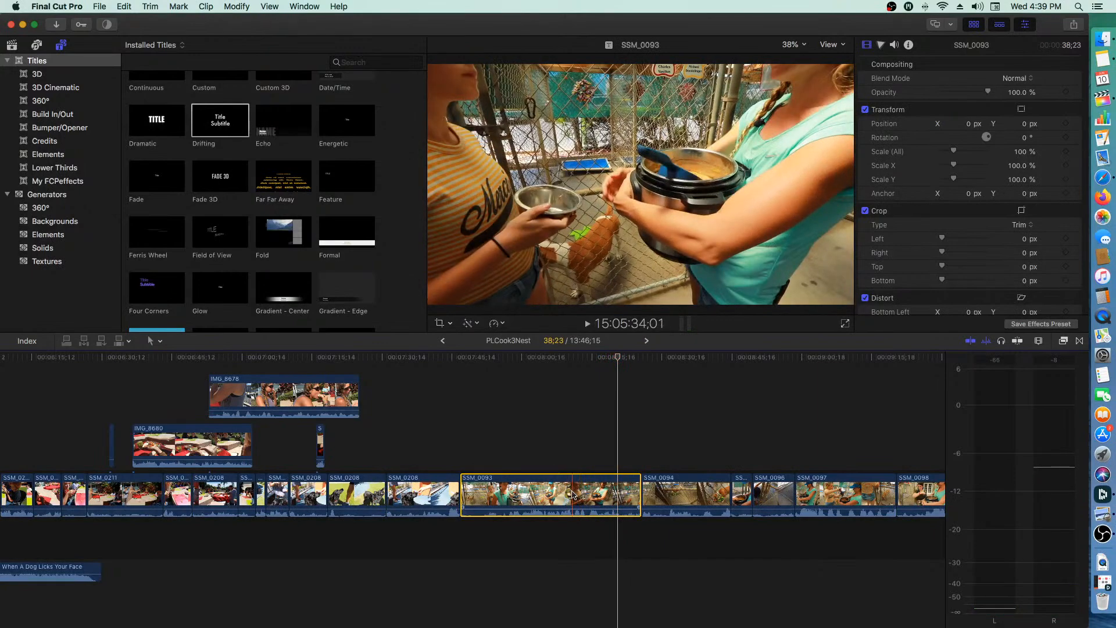
pyautogui.press('b')
pyautogui.click(572, 494)
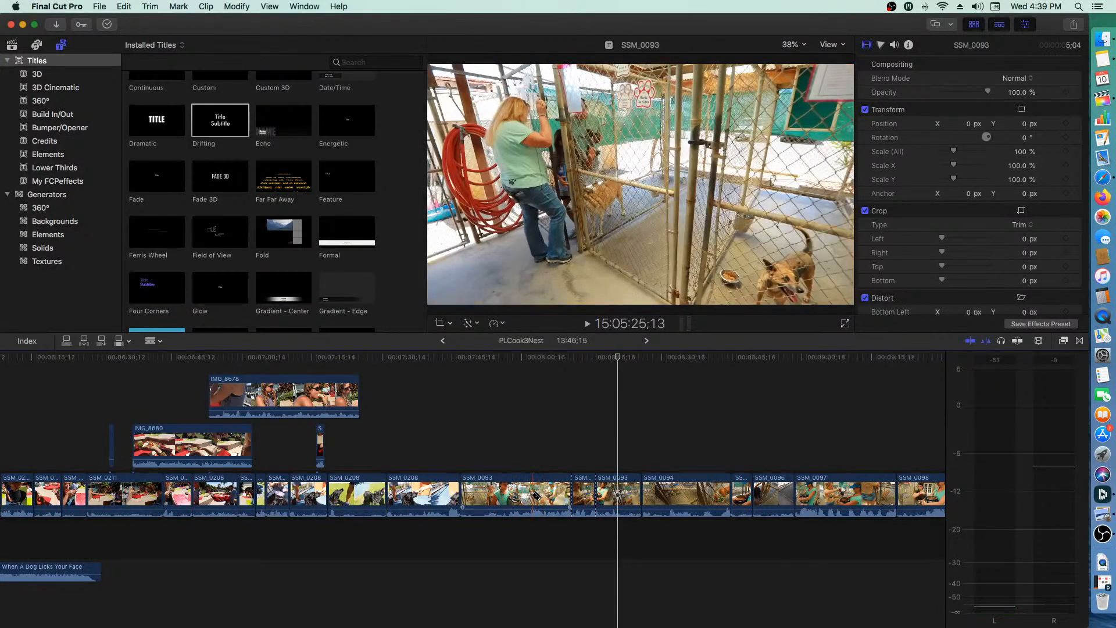
pyautogui.click(533, 495)
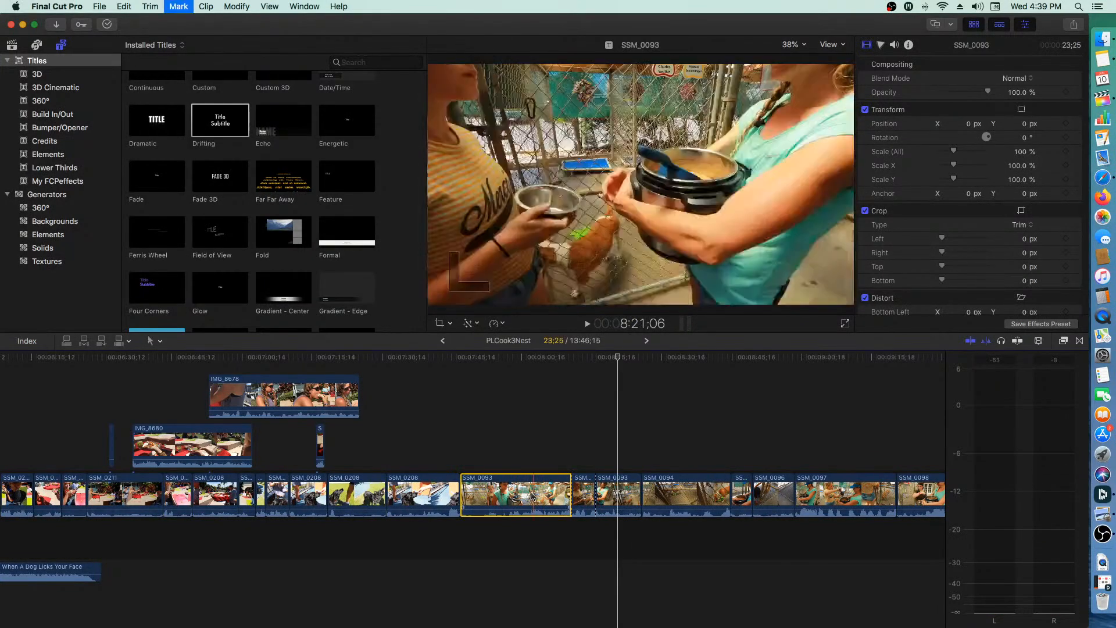
pyautogui.press('Delete')
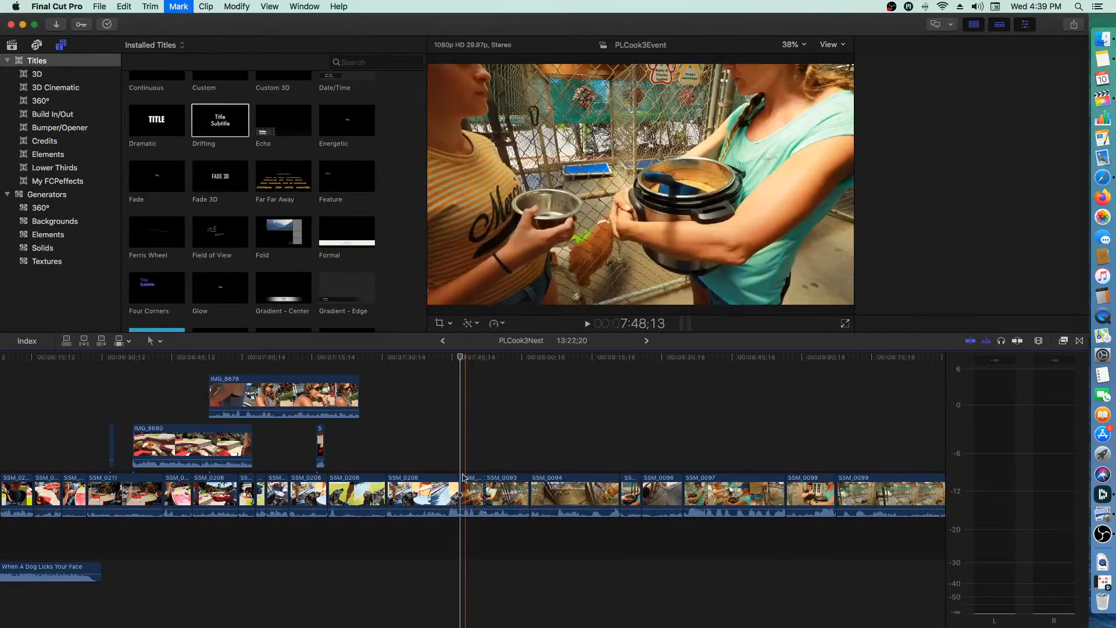
pyautogui.press('space')
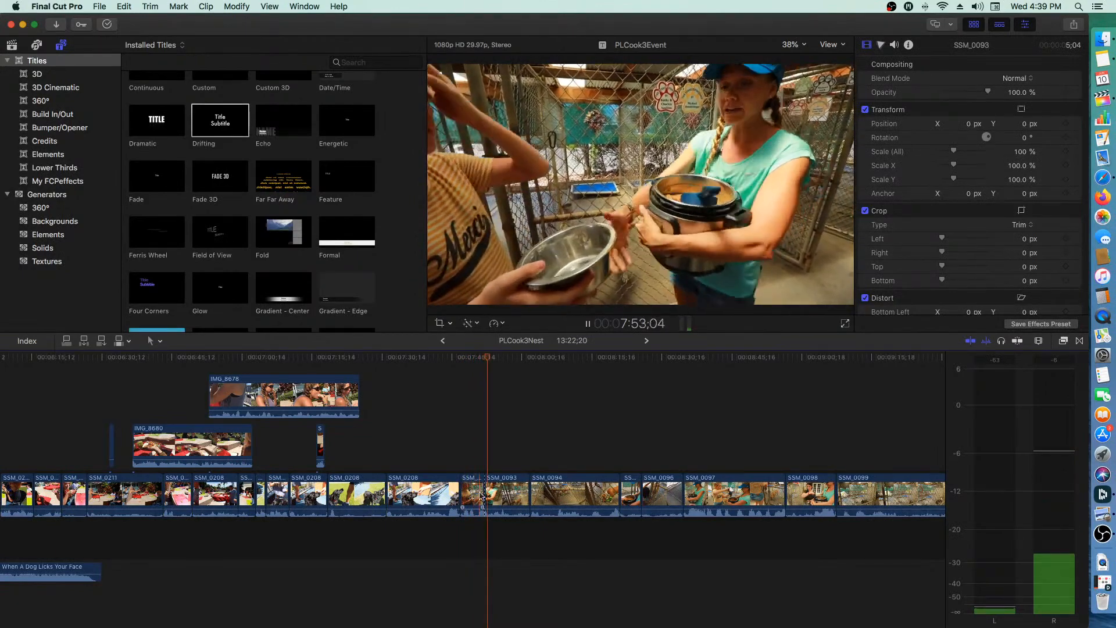
# - Play back the second SSM_0093 piece and try blading it near 7:56;24
pyautogui.press('space')
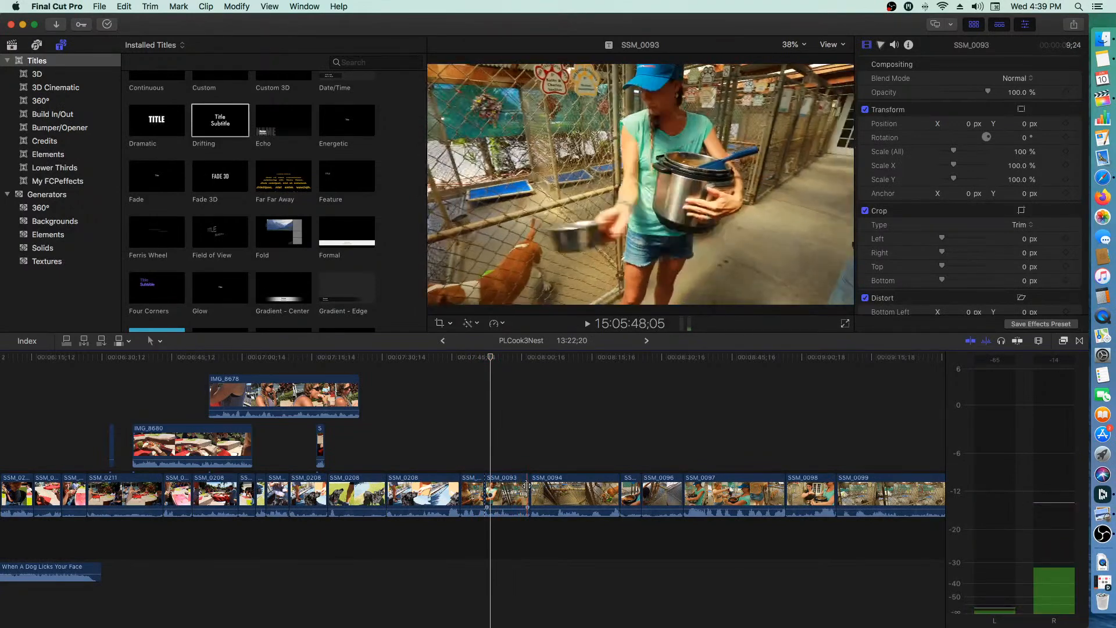
pyautogui.press('space')
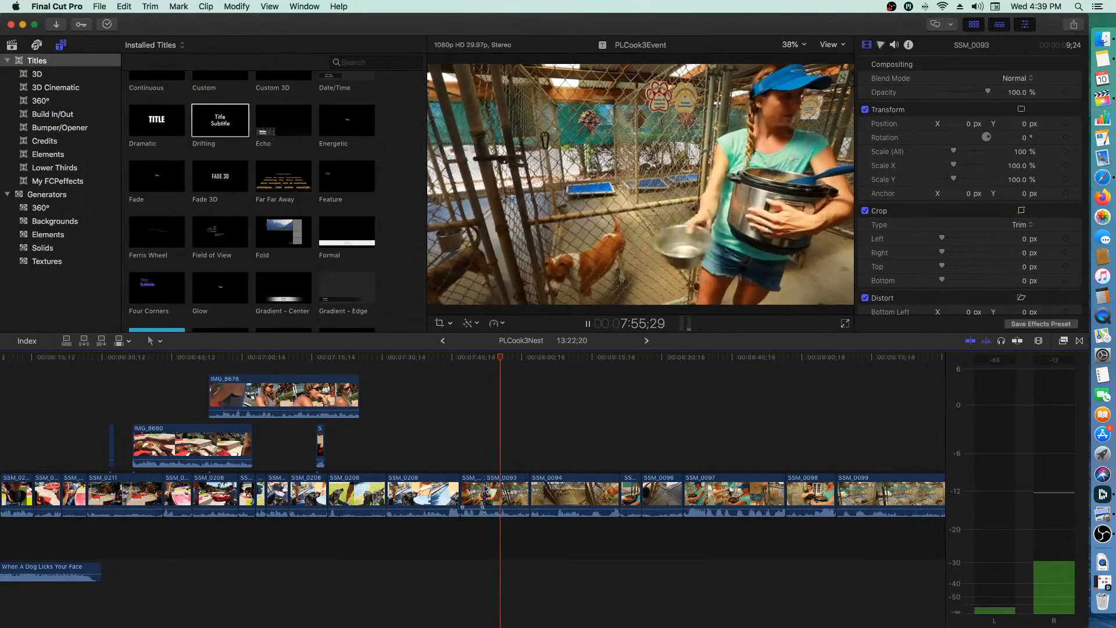
pyautogui.press('space')
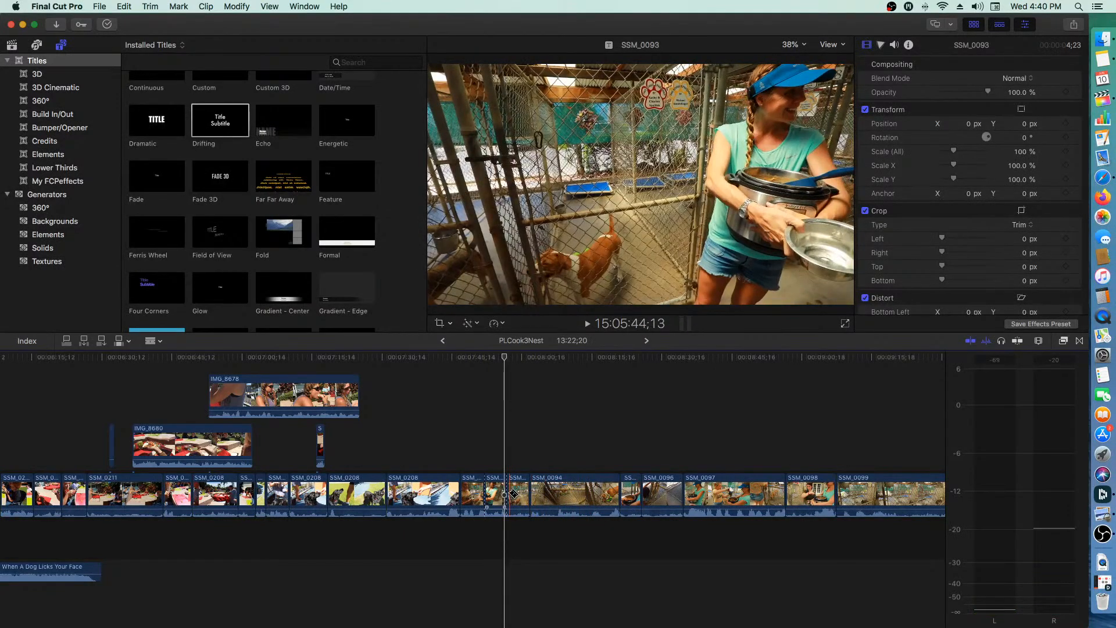
pyautogui.press('Delete')
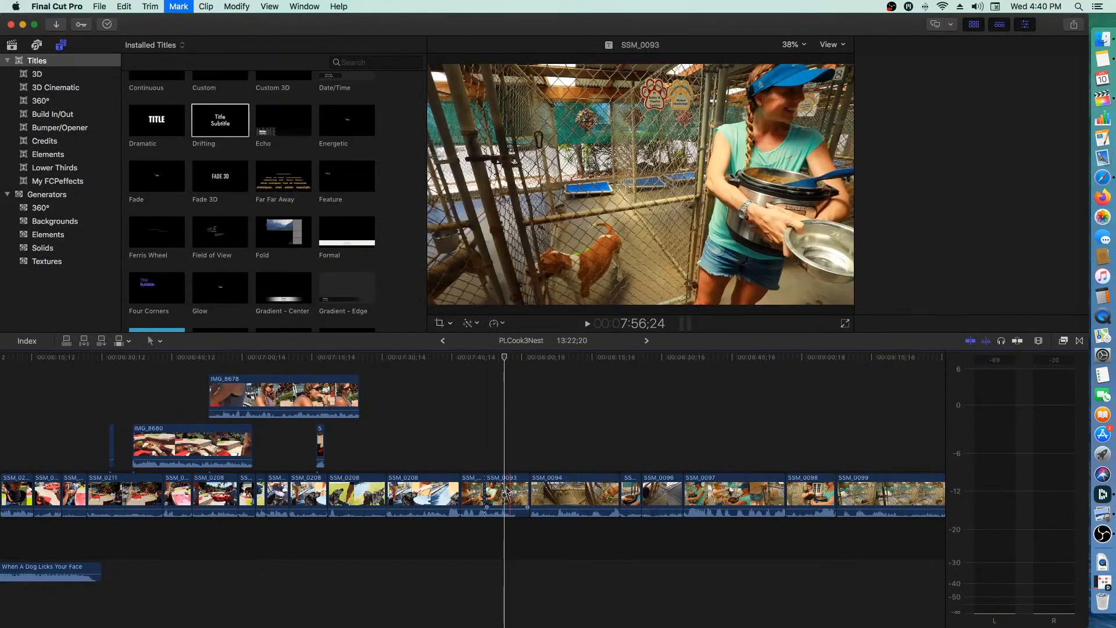
pyautogui.click(506, 490)
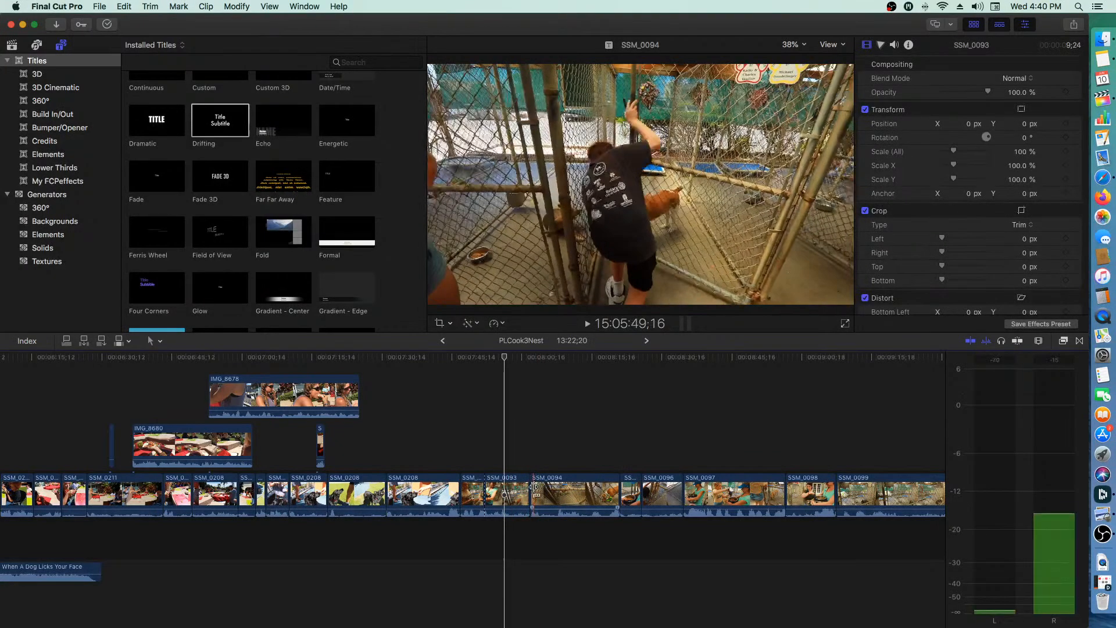
# - Play back SSM_0094 and blade it near 8:17, where the dog is eating from its bowl
pyautogui.press('space')
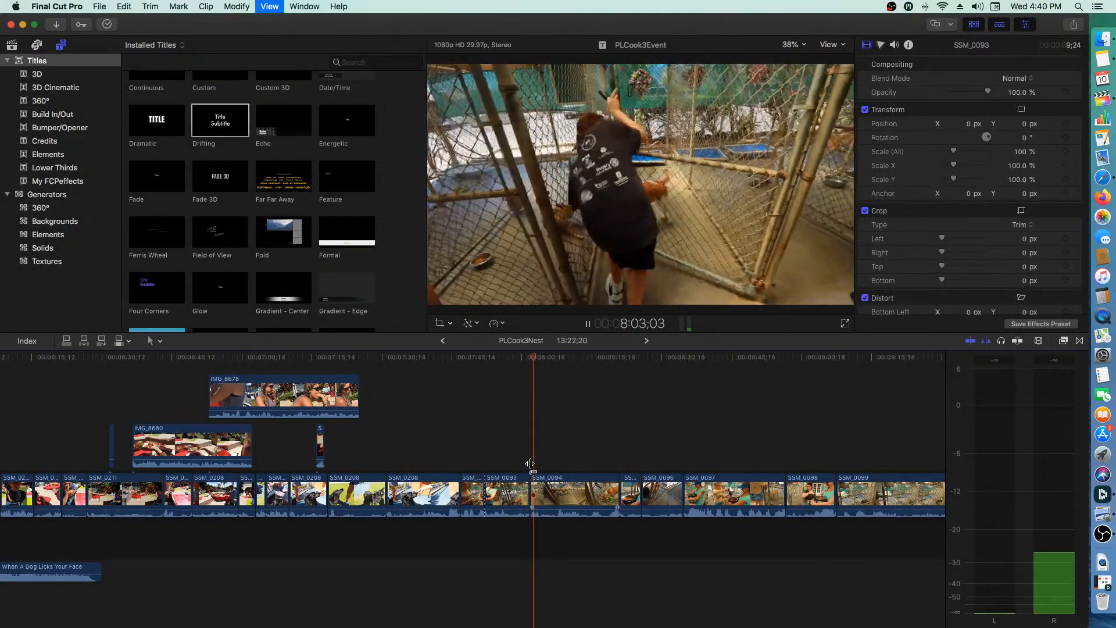
pyautogui.press('space')
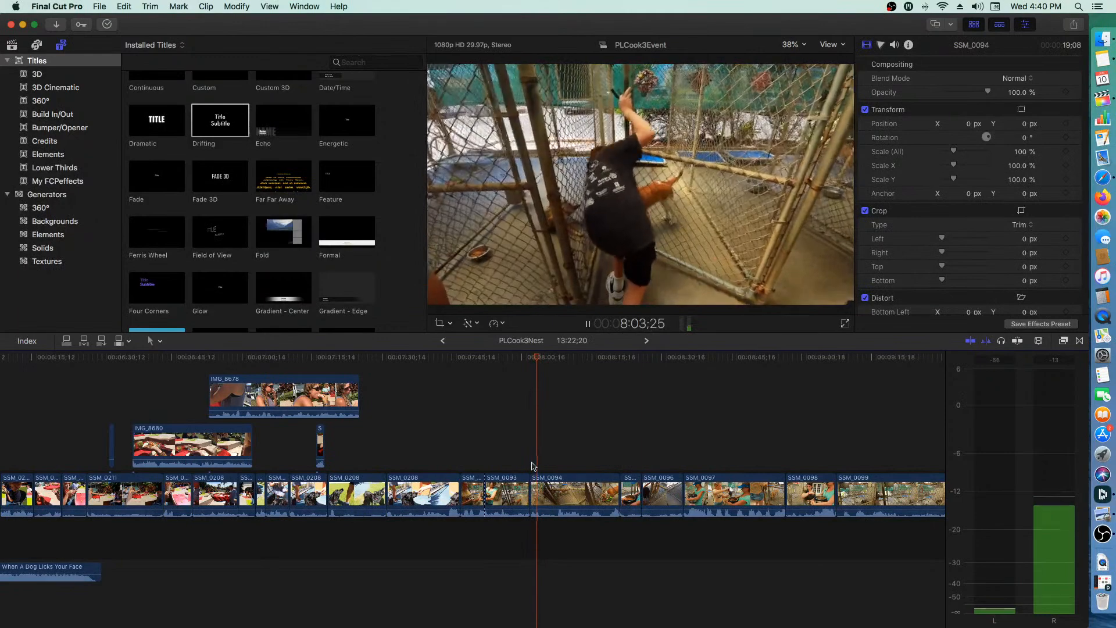
pyautogui.press('space')
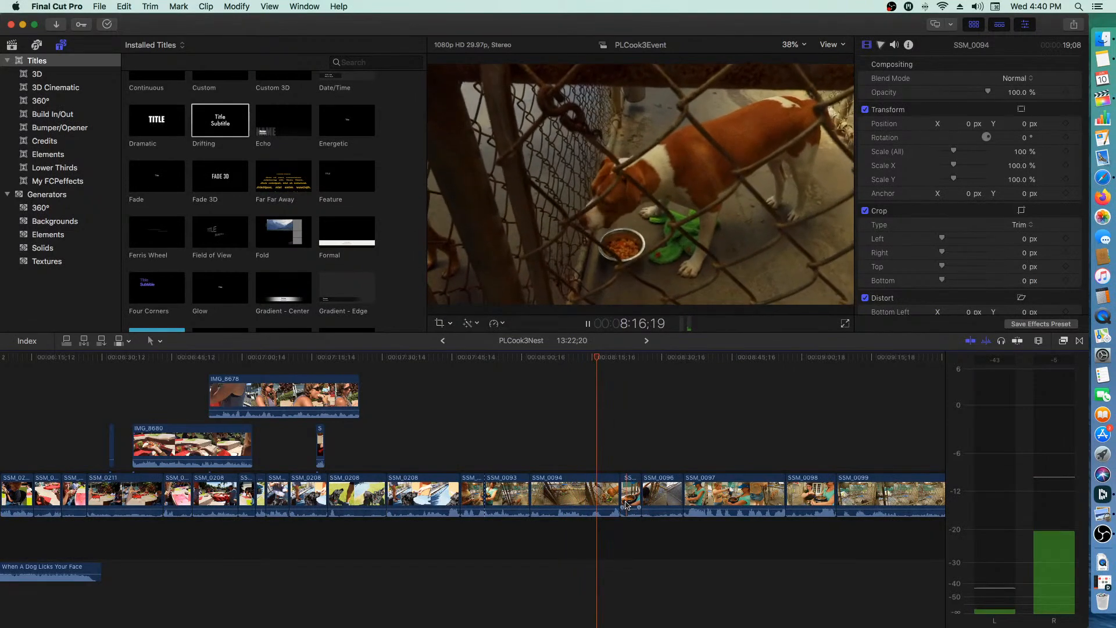
pyautogui.press('space')
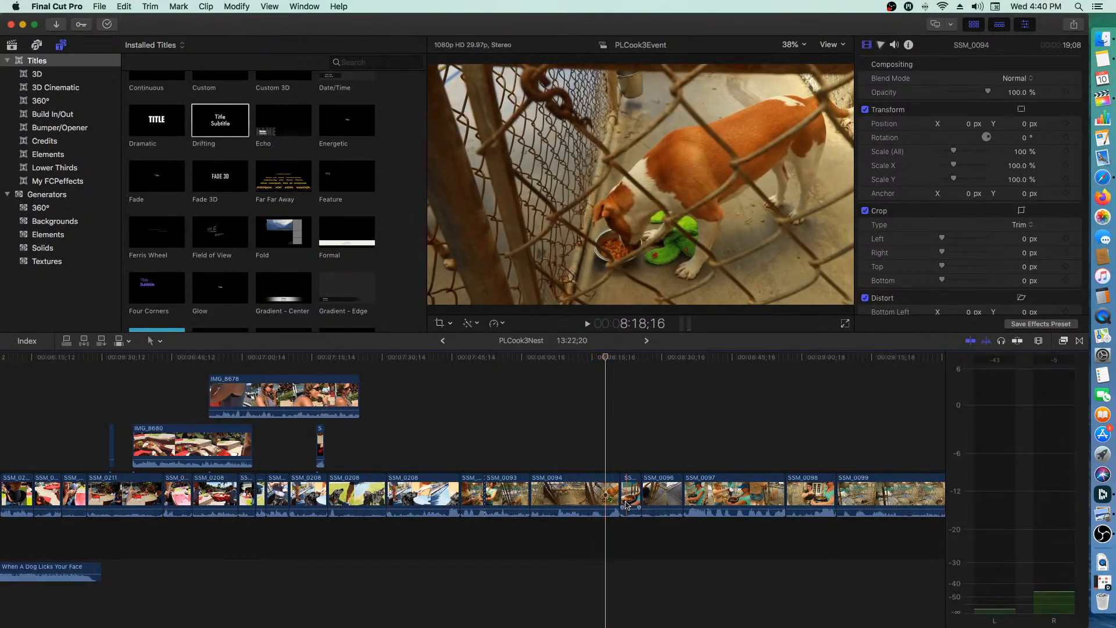
pyautogui.press('space')
pyautogui.press('space')
pyautogui.press('space')
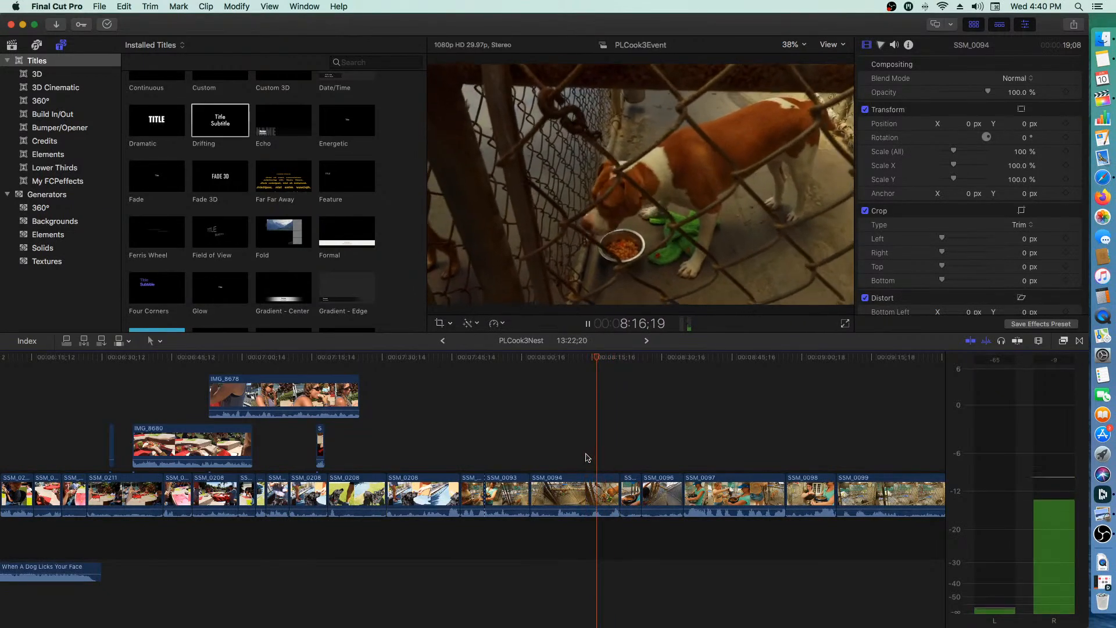
pyautogui.press('space')
pyautogui.click(602, 503)
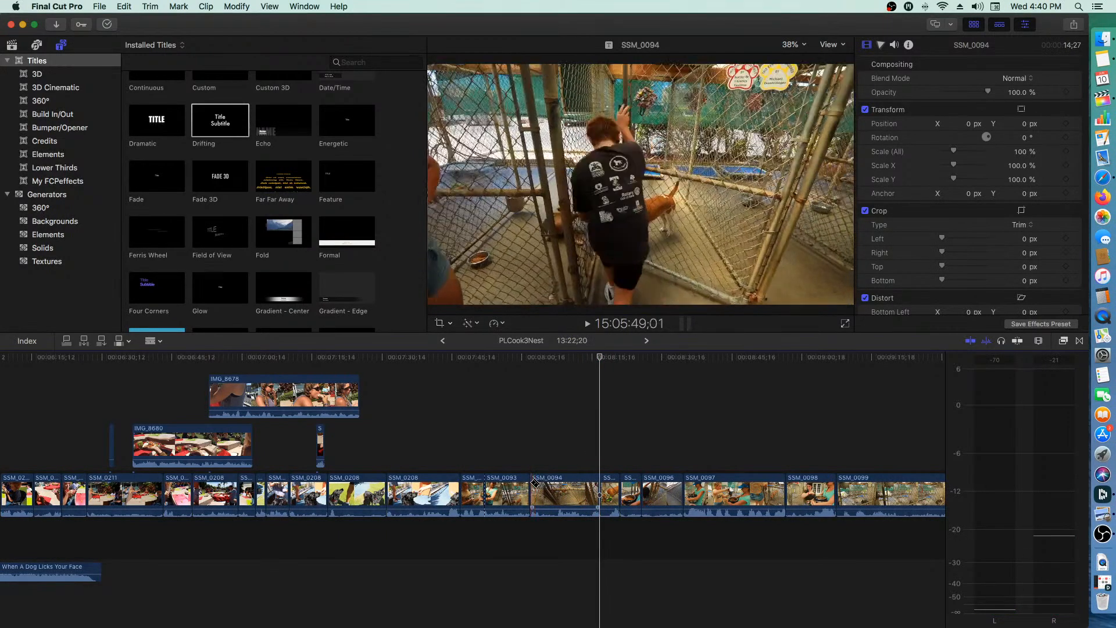
# - Blade SSM_0094 again at about 8:06, after its opening shot, and delete the 11;07 middle piece
pyautogui.press('space')
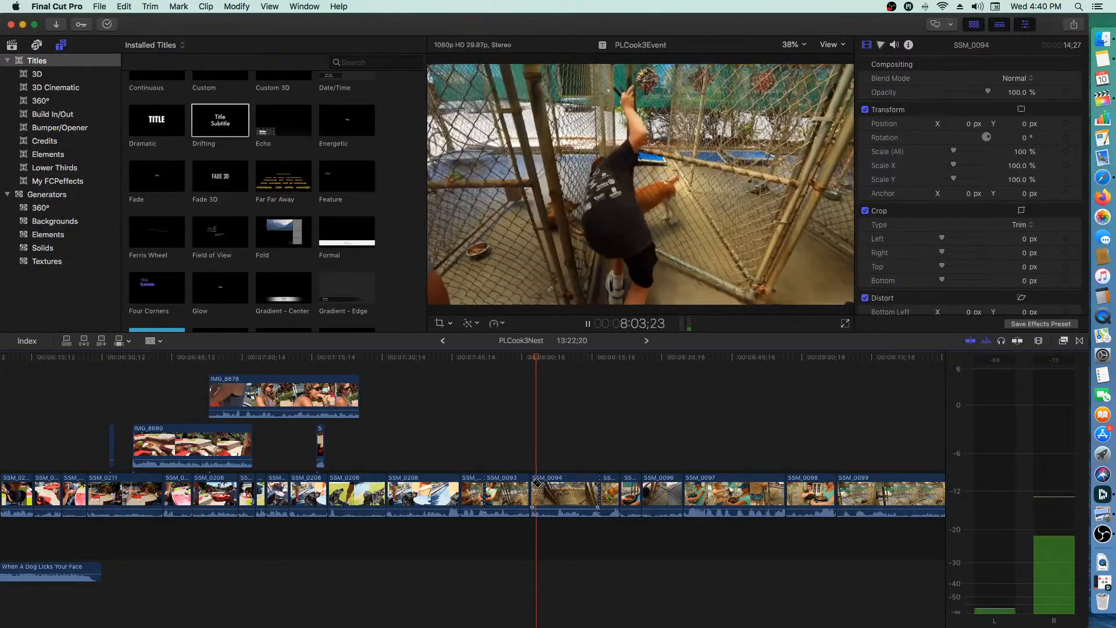
pyautogui.press('space')
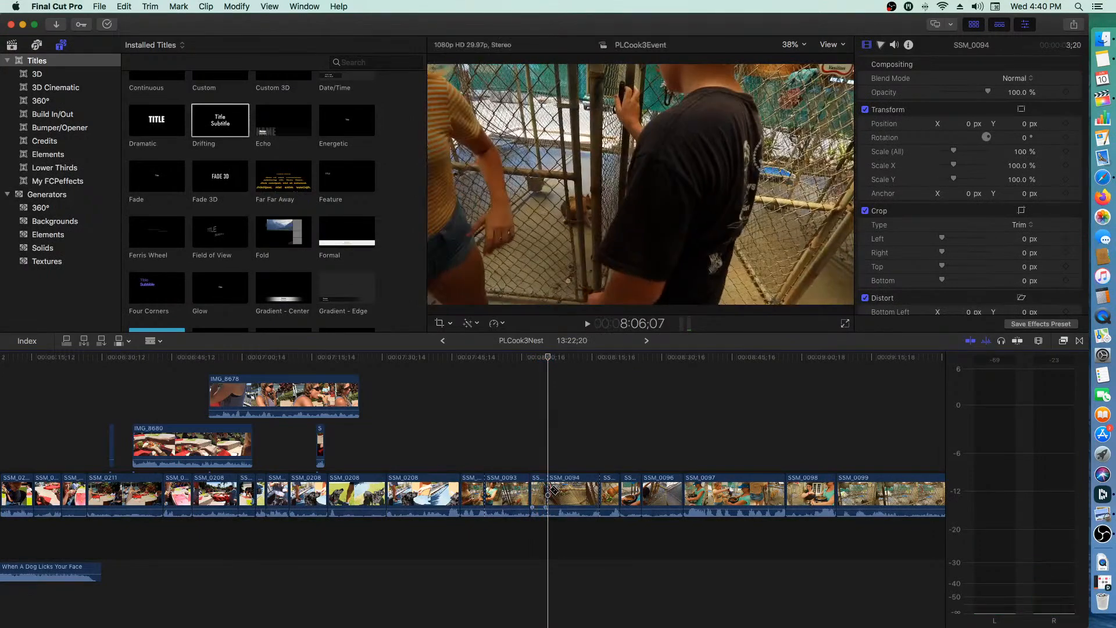
pyautogui.click(573, 494)
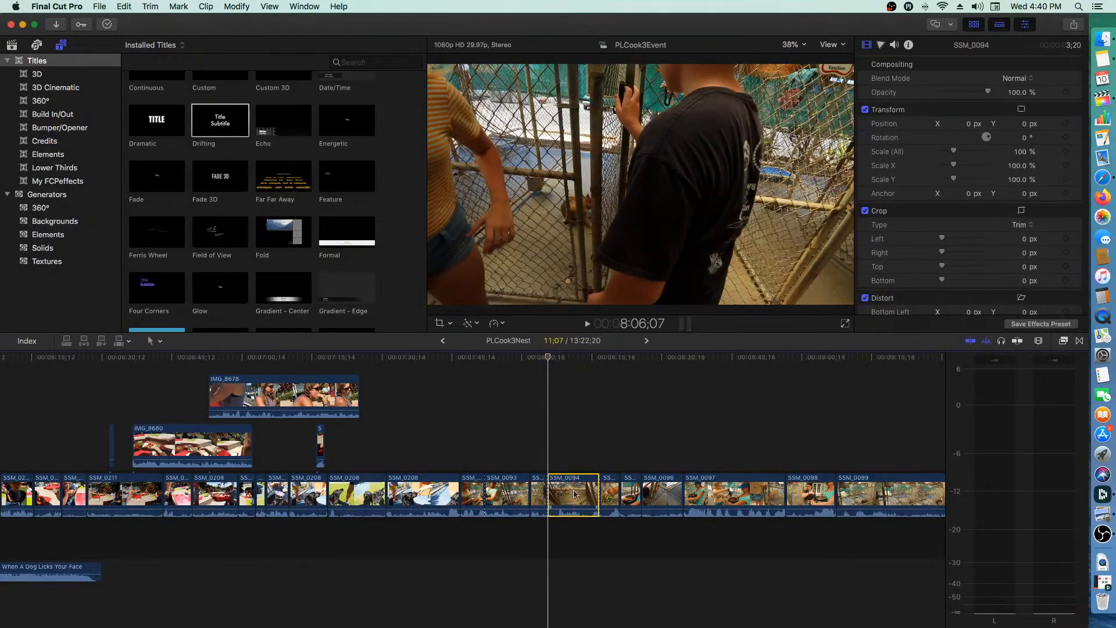
pyautogui.press('Delete')
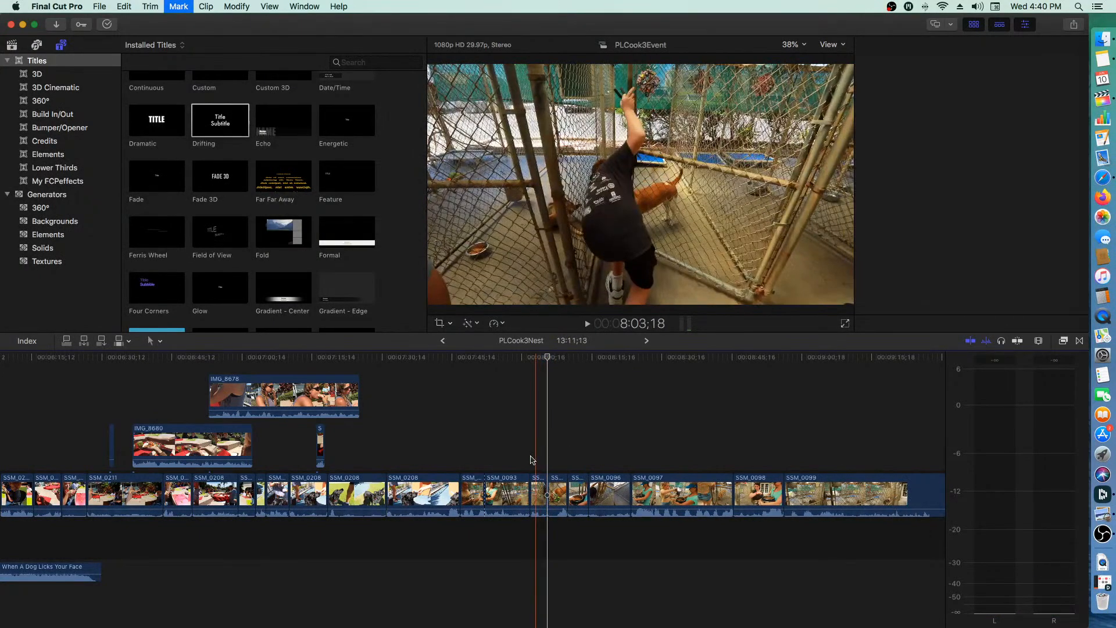
# - Play back the join between the two SSM_0094 pieces and trim nearly 2 seconds off them around the cut
pyautogui.press('space')
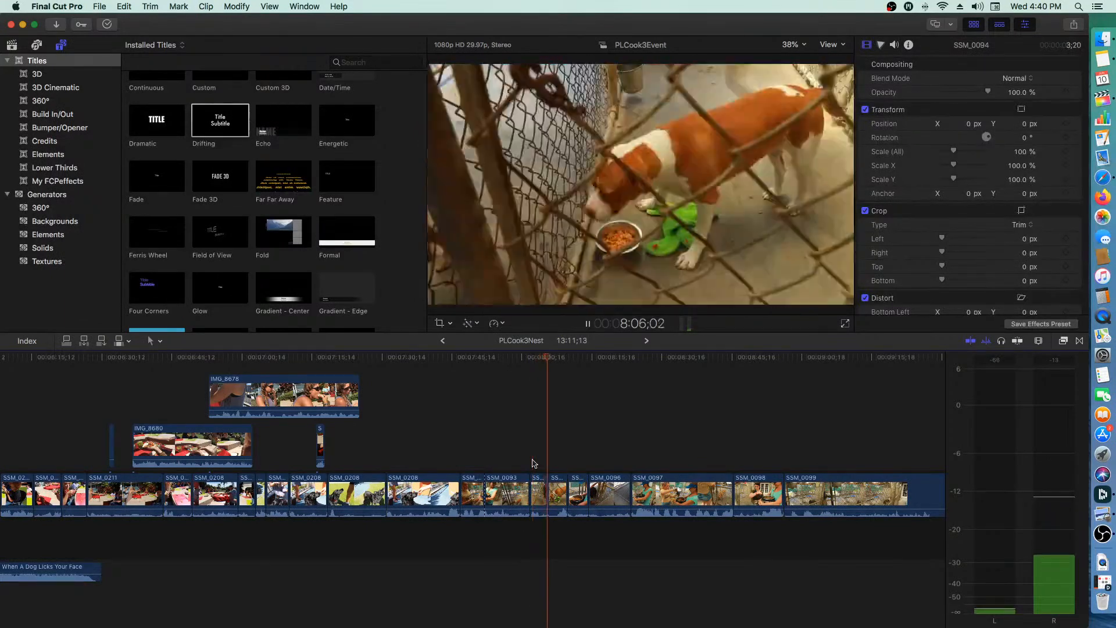
pyautogui.press('space')
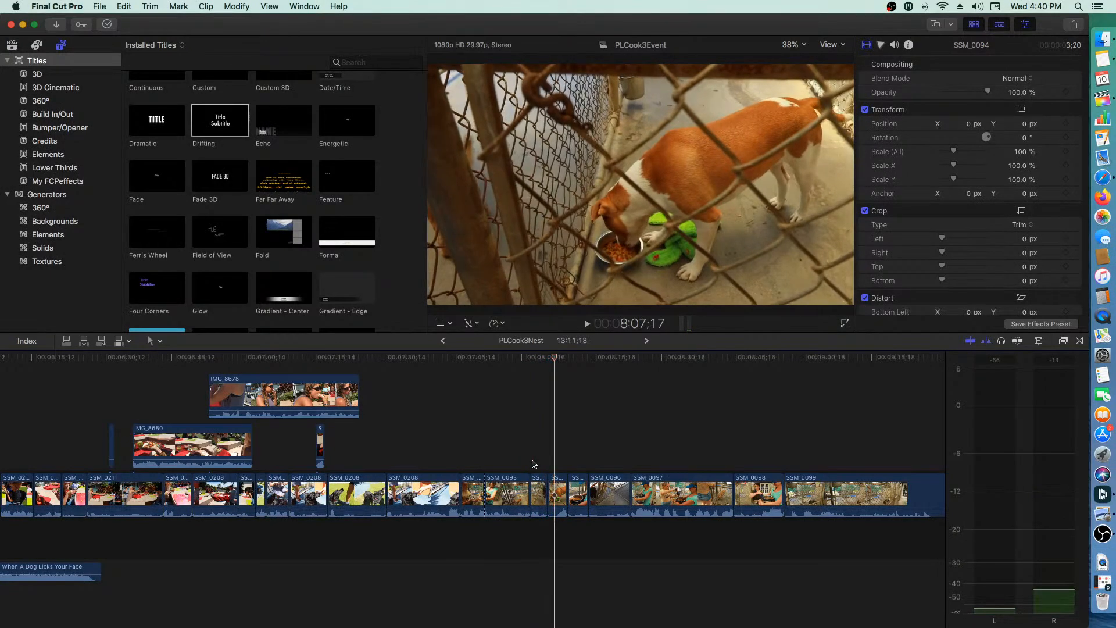
pyautogui.moveTo(544, 488); pyautogui.dragTo(550, 466)
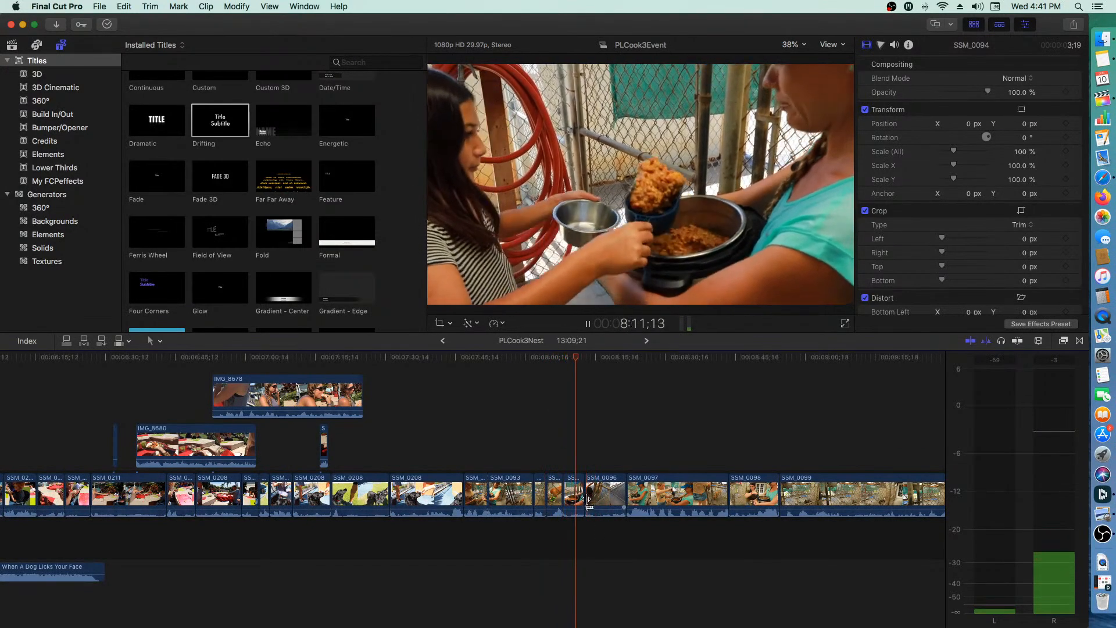
# - Trim 2 seconds off the start of SSM_0095 and play back the cut into SSM_0096
pyautogui.press('space')
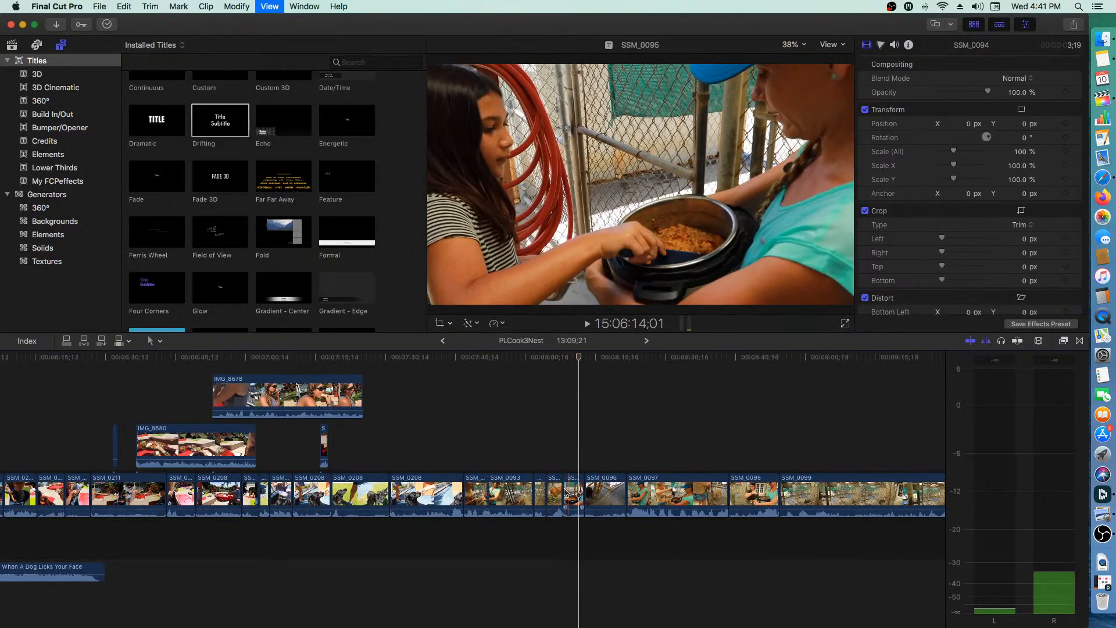
pyautogui.moveTo(569, 491); pyautogui.dragTo(569, 490)
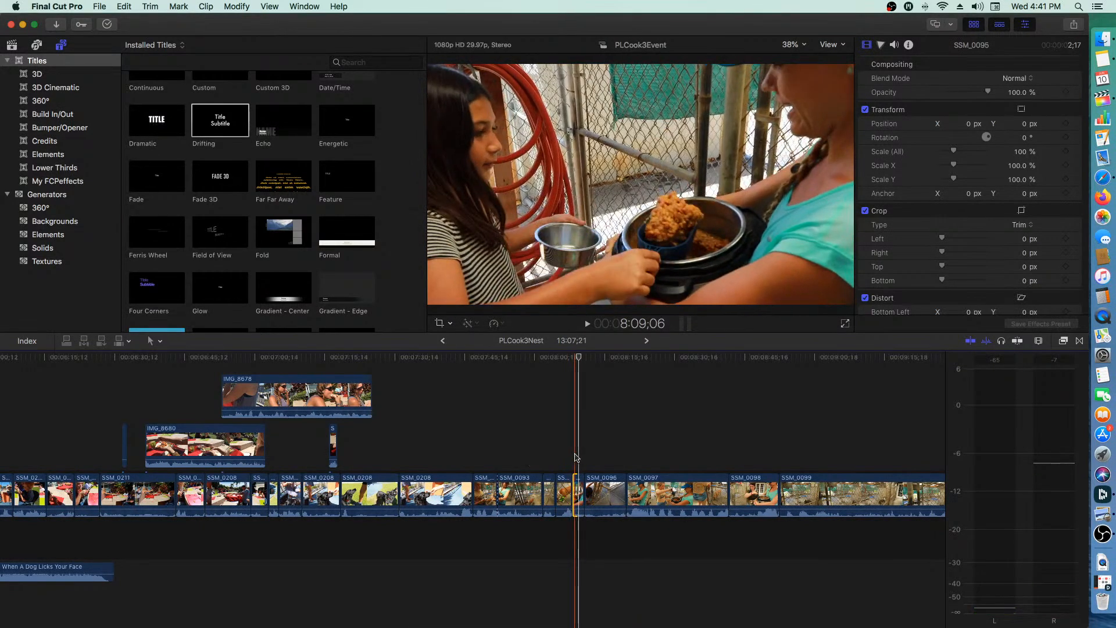
pyautogui.press('space')
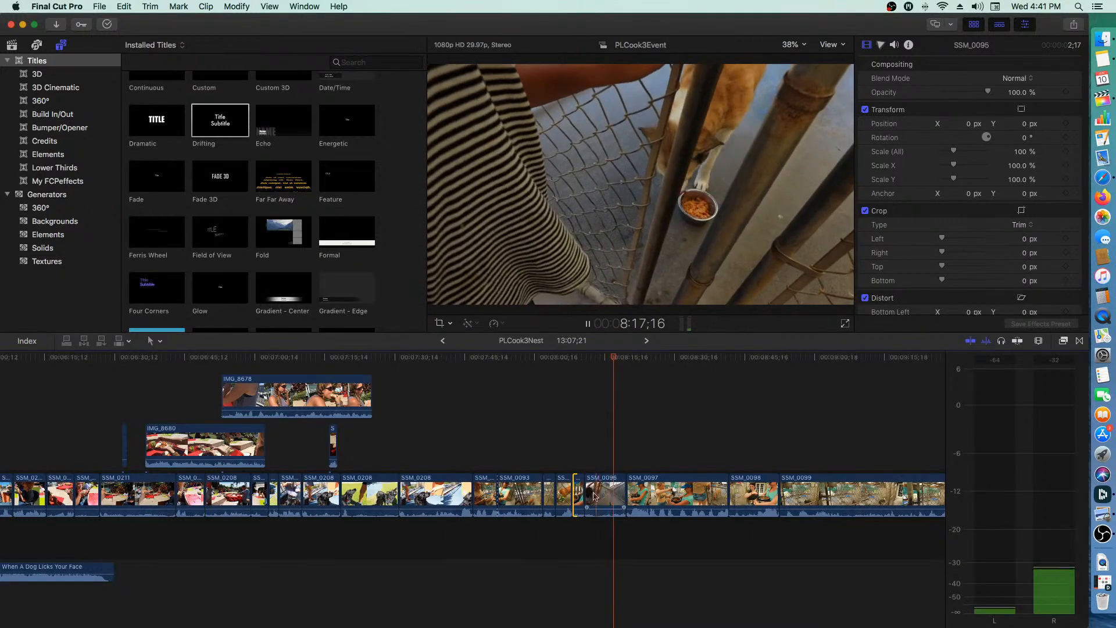
pyautogui.press('Up')
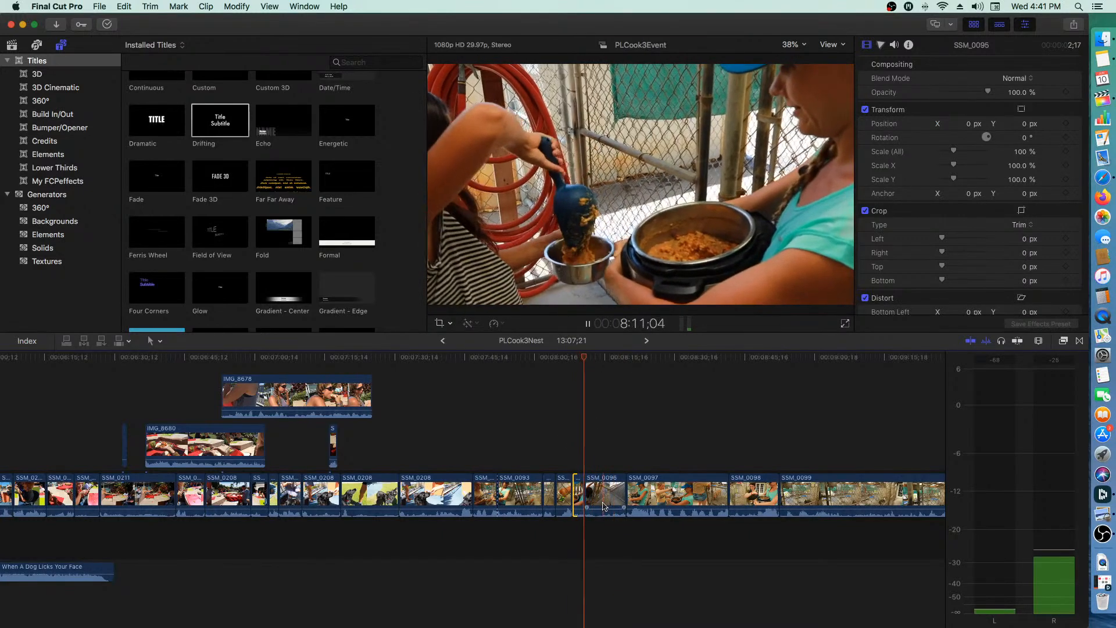
pyautogui.press('space')
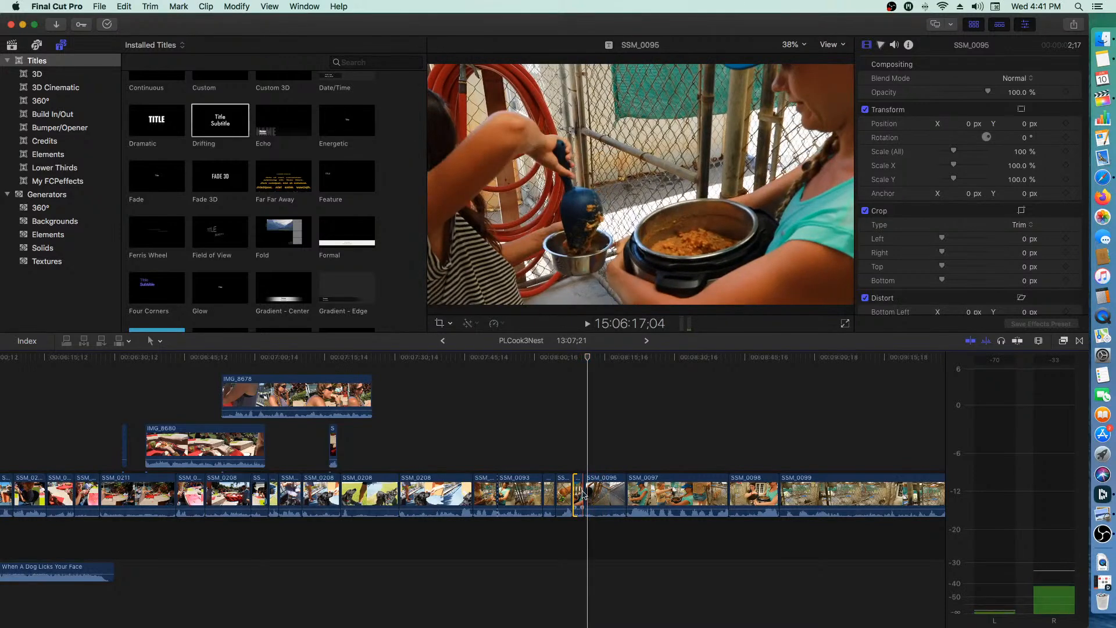
# - Extend the end of SSM_0095 and fine-tune its out point so the clip lasts 3;08
pyautogui.moveTo(580, 490); pyautogui.dragTo(588, 491)
pyautogui.press('space')
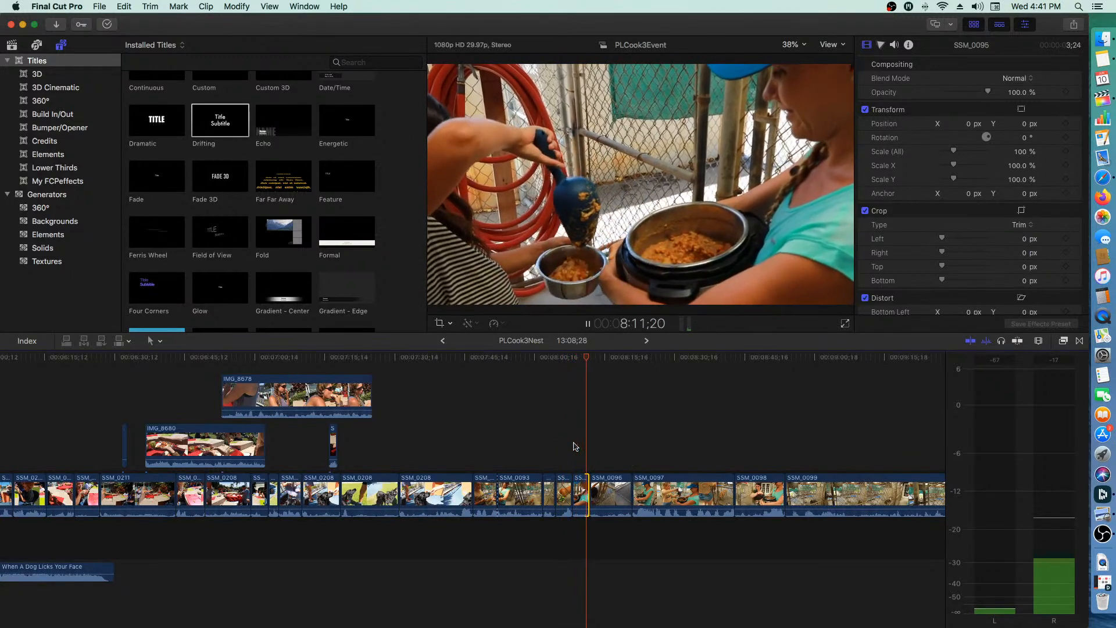
pyautogui.press('space')
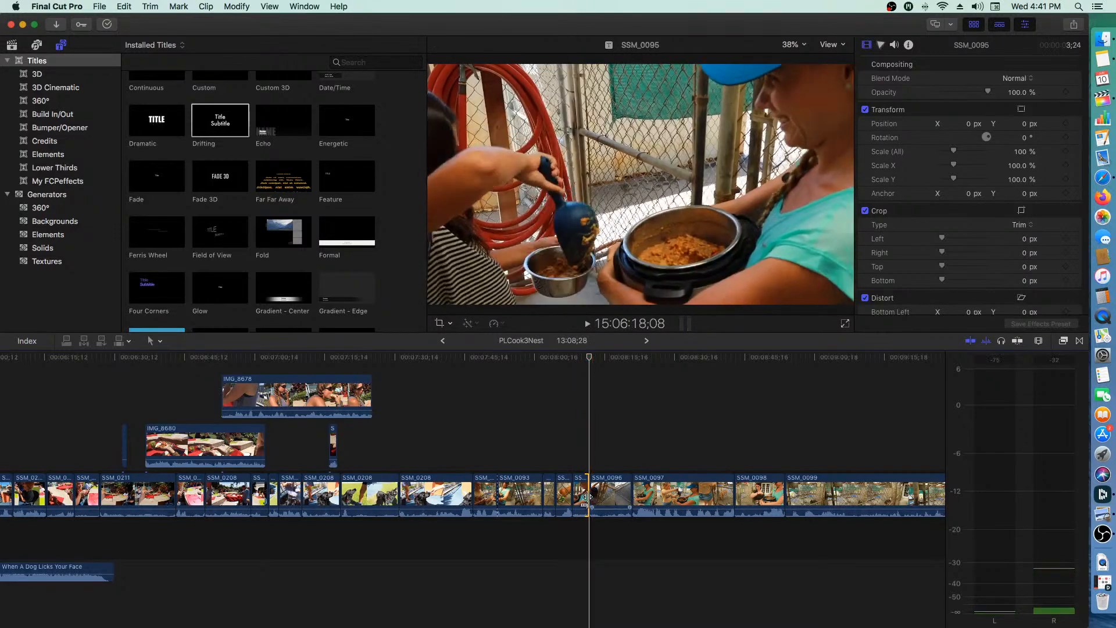
pyautogui.press('z')
pyautogui.click(589, 497)
pyautogui.click(573, 493)
pyautogui.press('a')
pyautogui.moveTo(606, 488); pyautogui.dragTo(597, 487)
# - Play back into SSM_0096, blade it as the dog reaches the bowl, and delete the closing 4;22 piece
pyautogui.press('space')
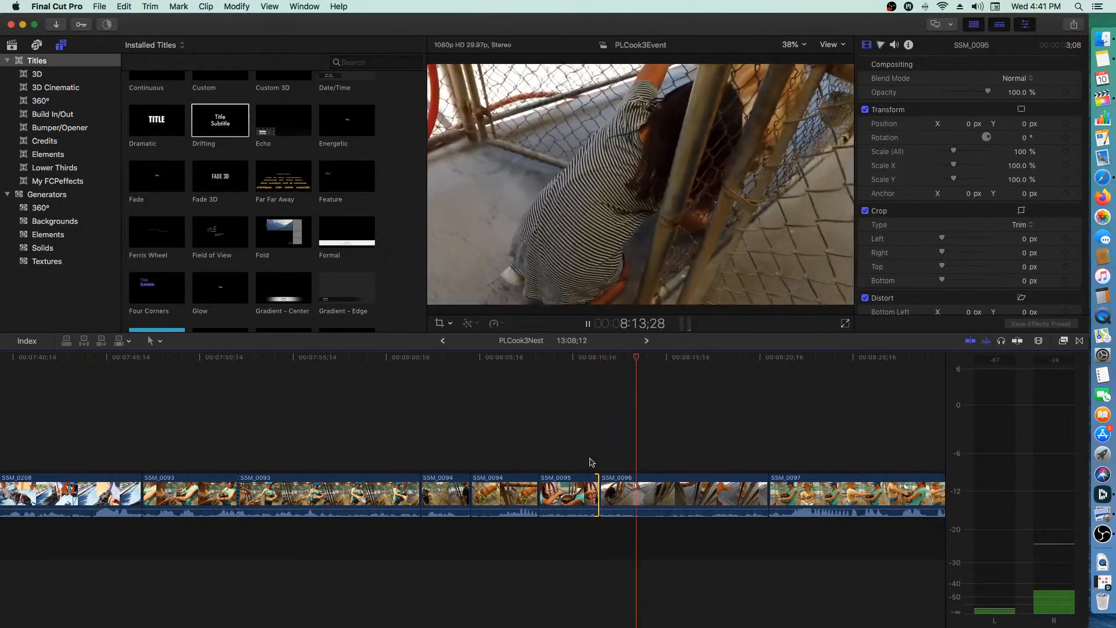
pyautogui.press('space')
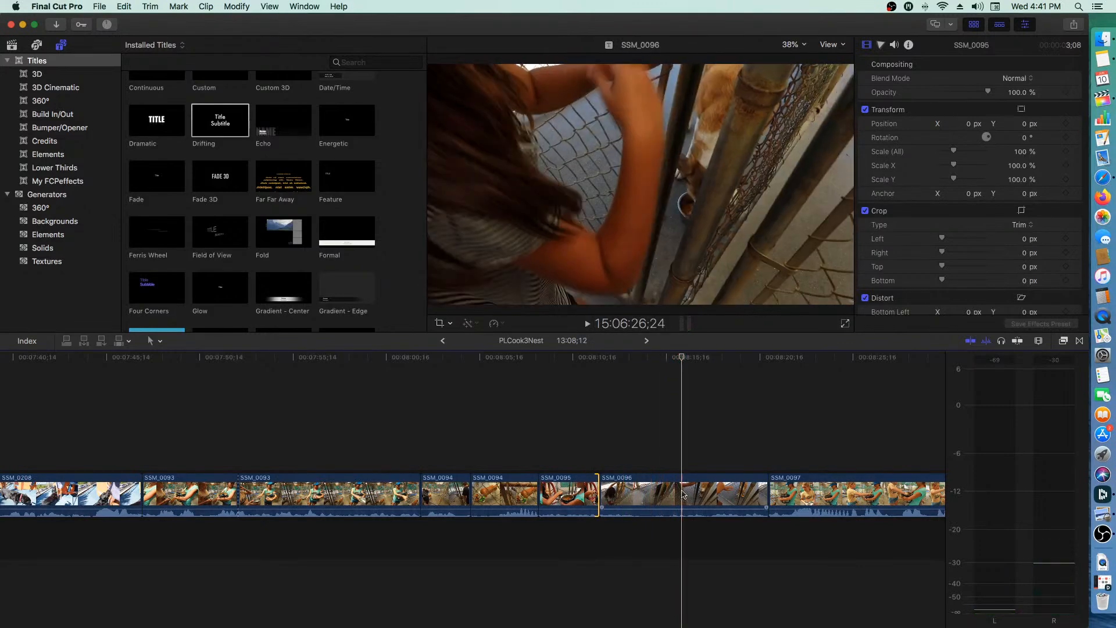
pyautogui.click(685, 493)
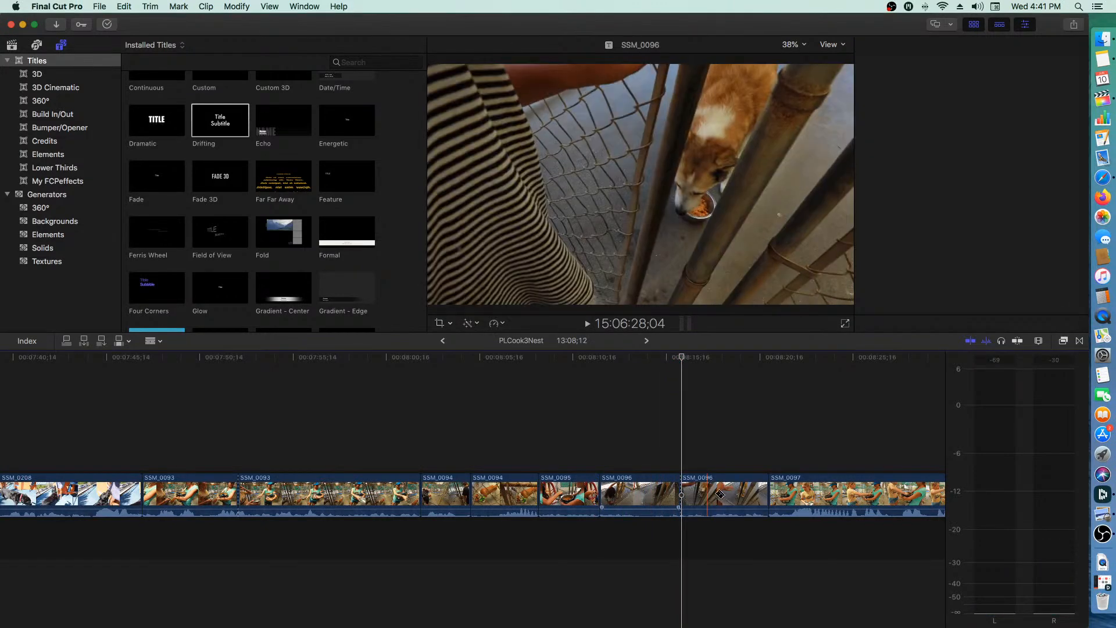
pyautogui.click(747, 495)
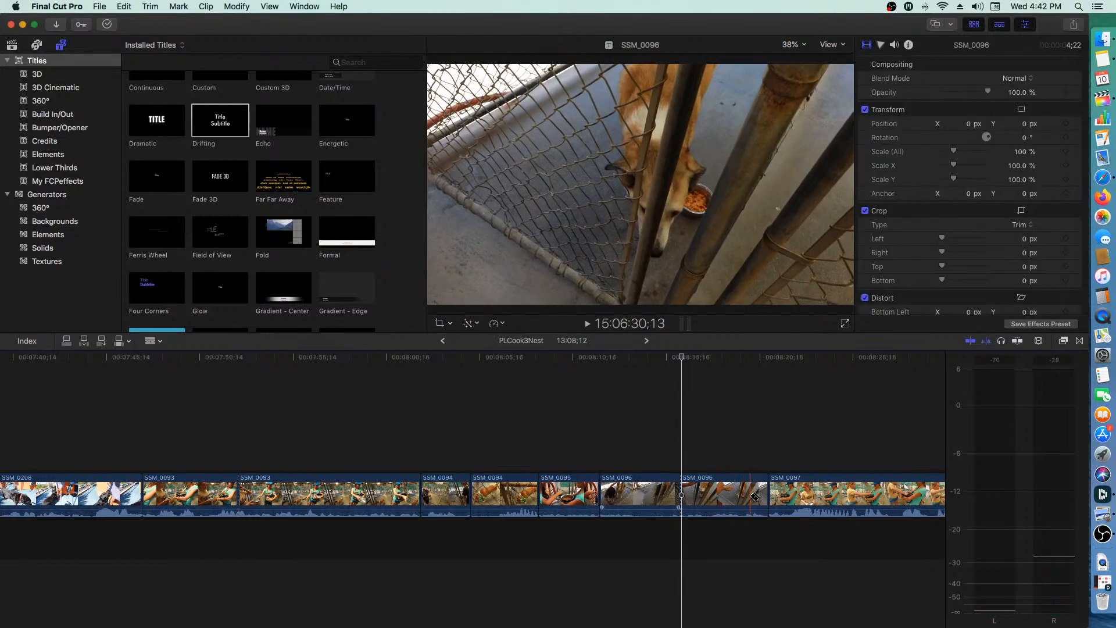
pyautogui.press('a')
pyautogui.click(751, 498)
pyautogui.press('BackSpace')
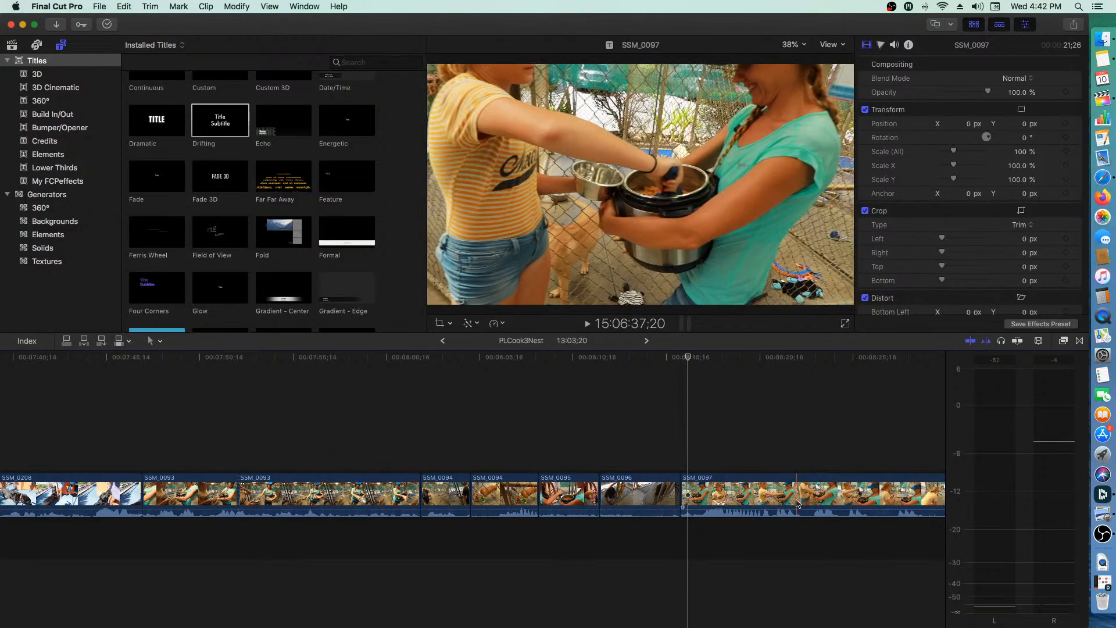
# - Delete the opening section of SSM_0097, about 6 seconds long
pyautogui.click(724, 502)
pyautogui.press('BackSpace')
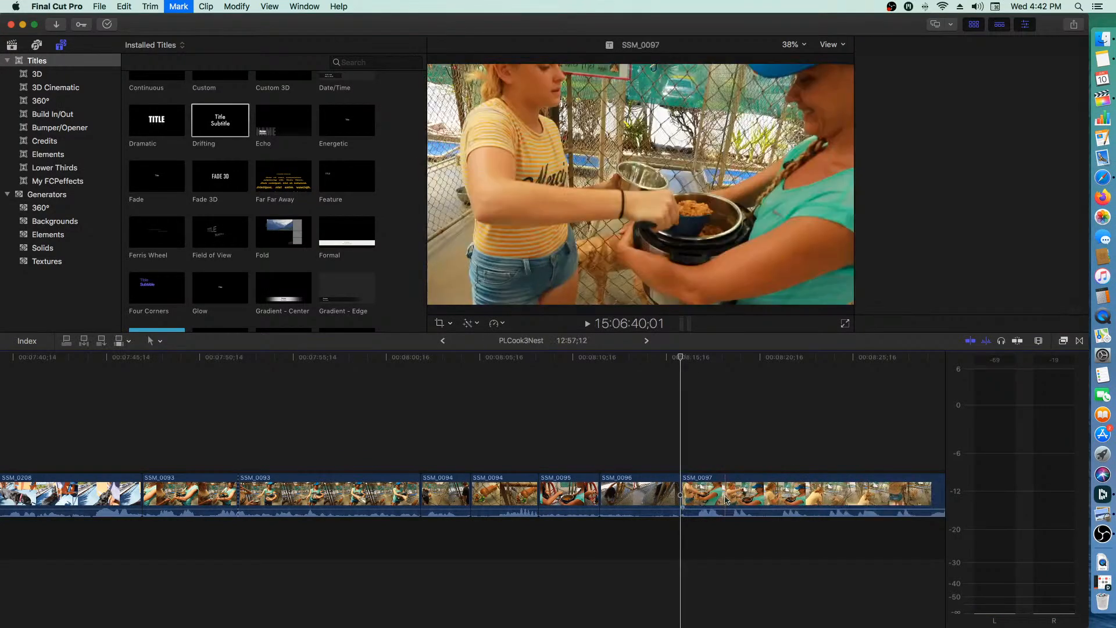
# - Play SSM_0097, then split it as the girl lifts the full scoop and delete the opening 1;17 piece
pyautogui.hscroll(5, 726, 499)
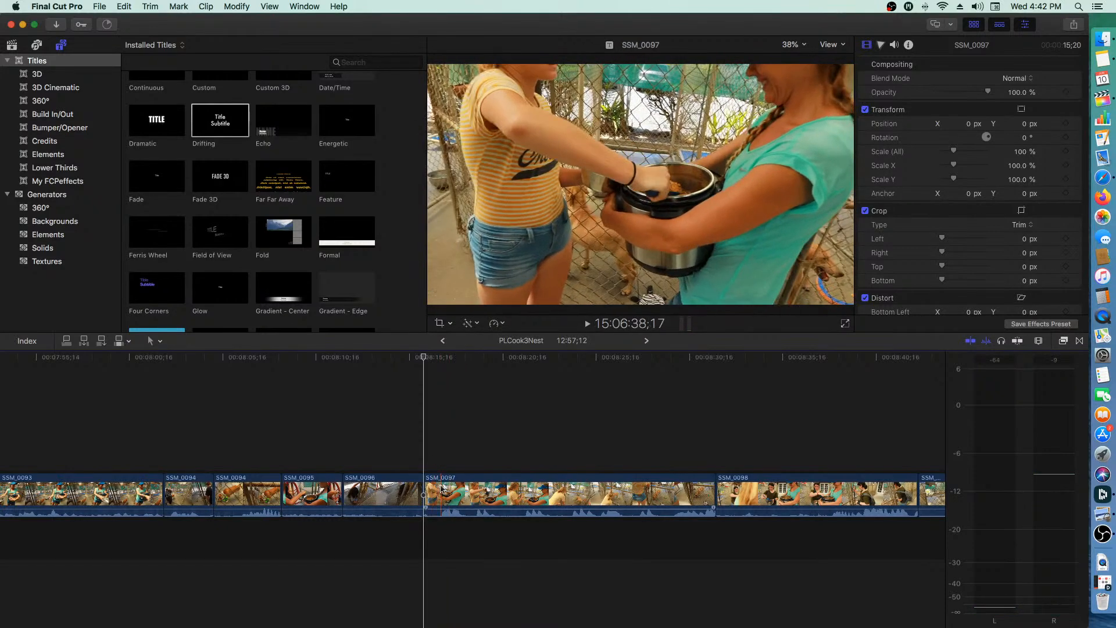
pyautogui.press('space')
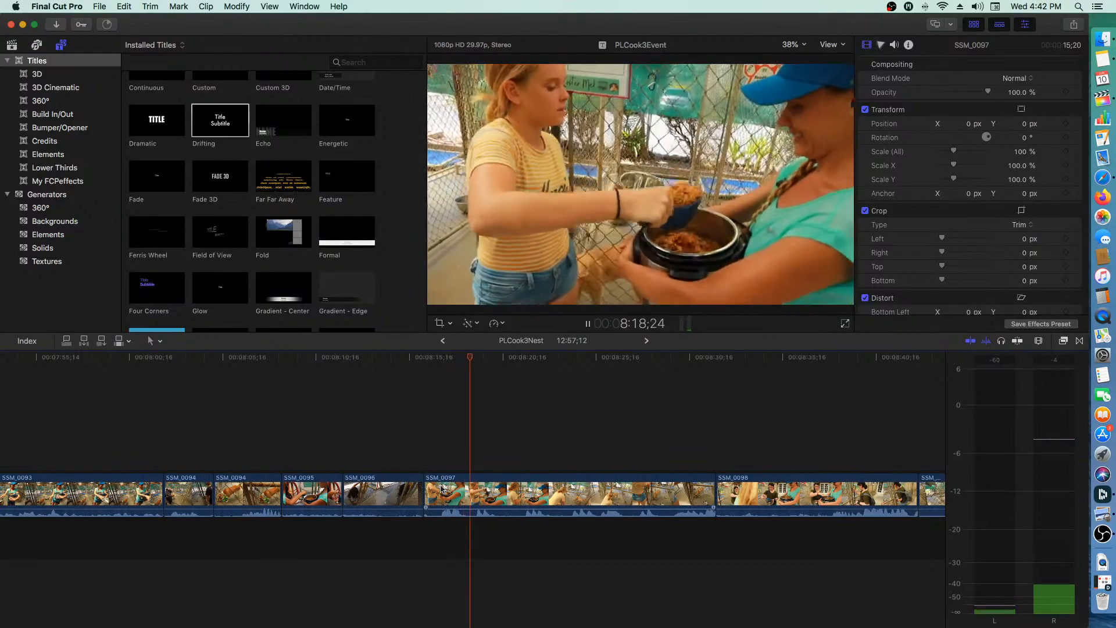
pyautogui.press('space')
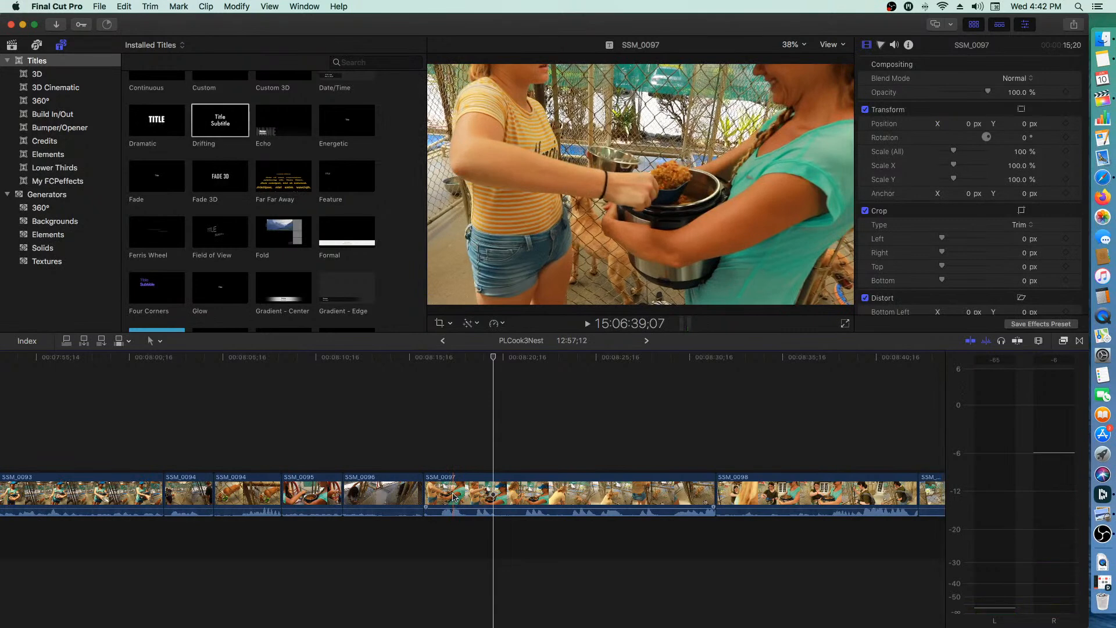
pyautogui.press('b')
pyautogui.click(453, 496)
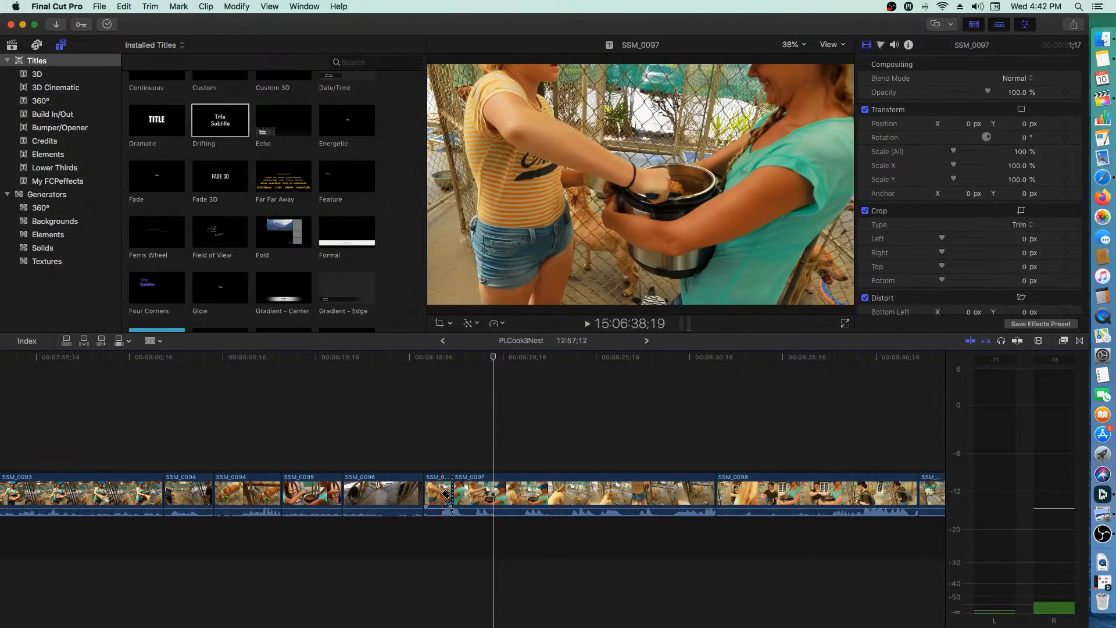
pyautogui.press('q')
pyautogui.press('a')
pyautogui.click(443, 496)
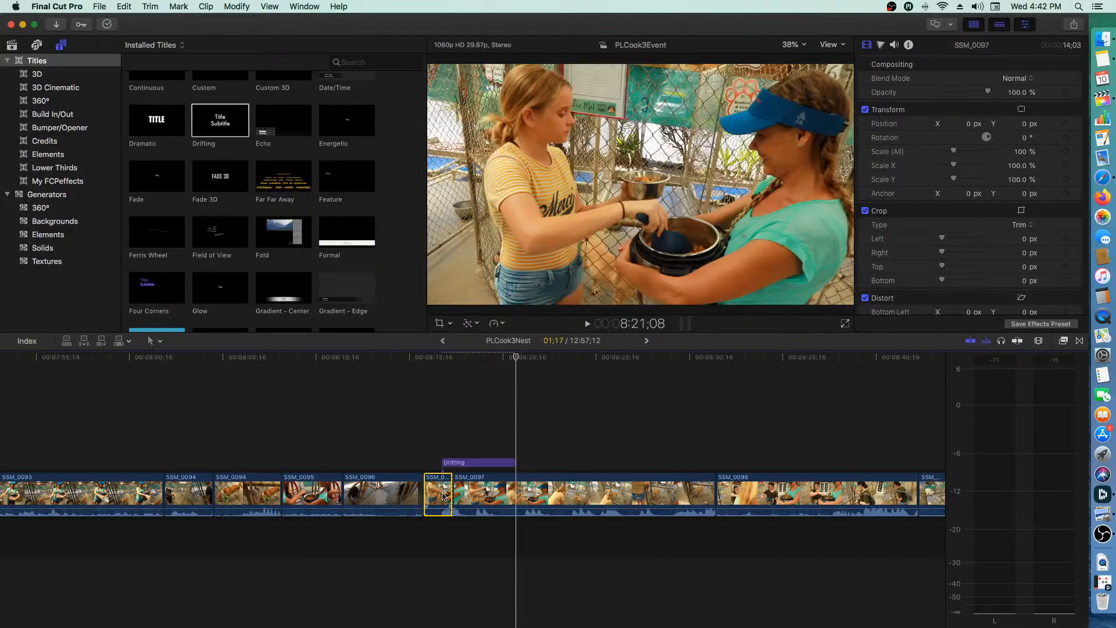
pyautogui.press('Delete')
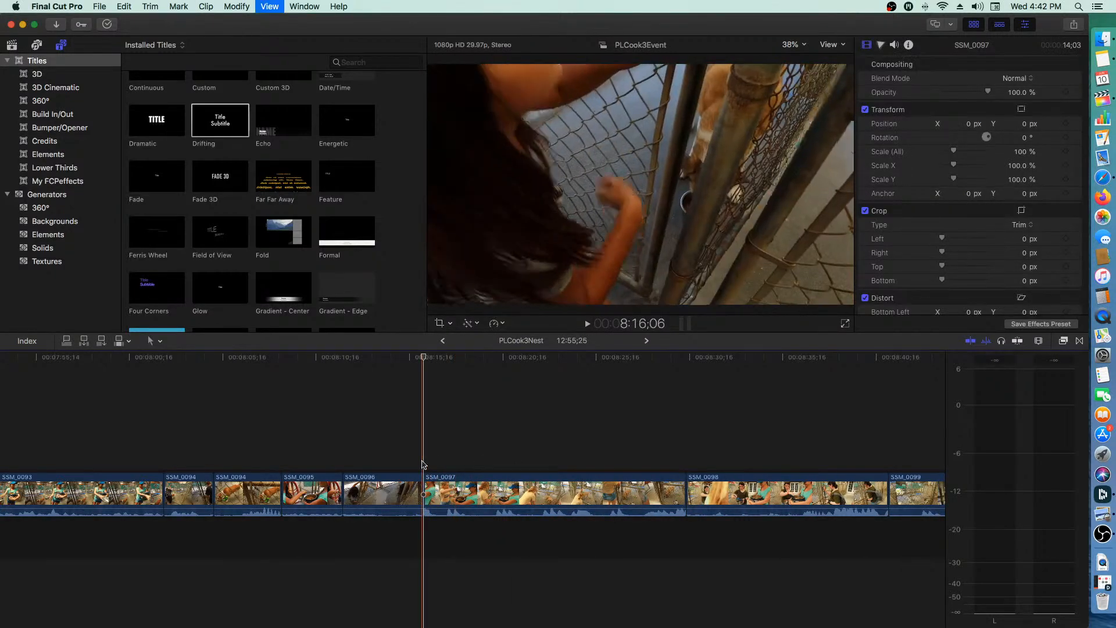
# - Play SSM_0097 from its new start and try splitting it at about 8:24, where the girl leans into the kennel
pyautogui.press('space')
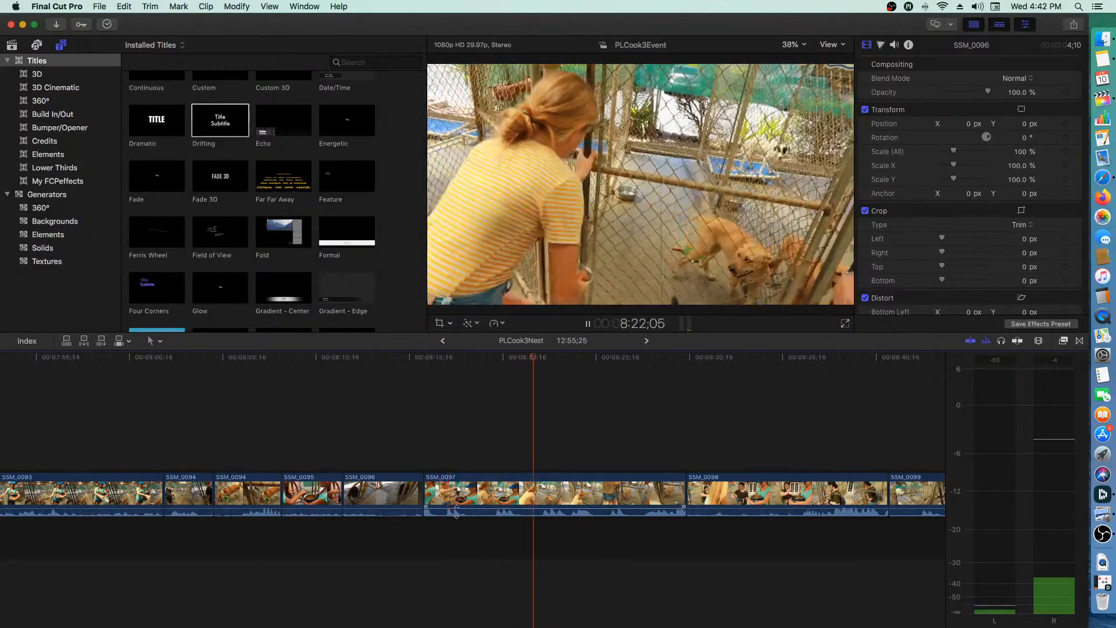
pyautogui.press('space')
pyautogui.click(577, 482)
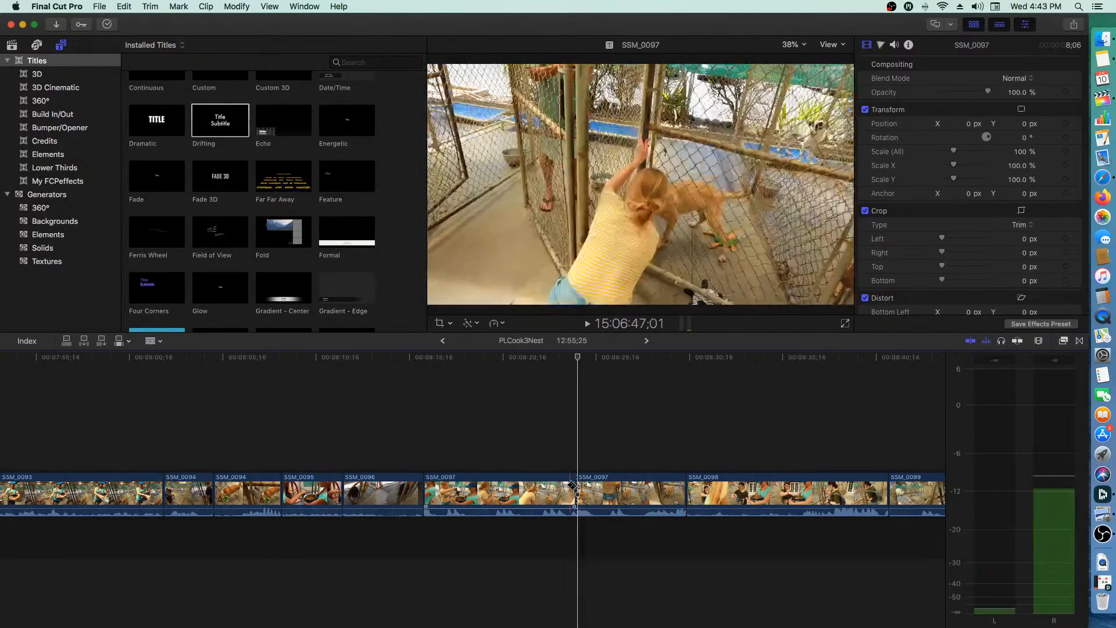
pyautogui.press('space')
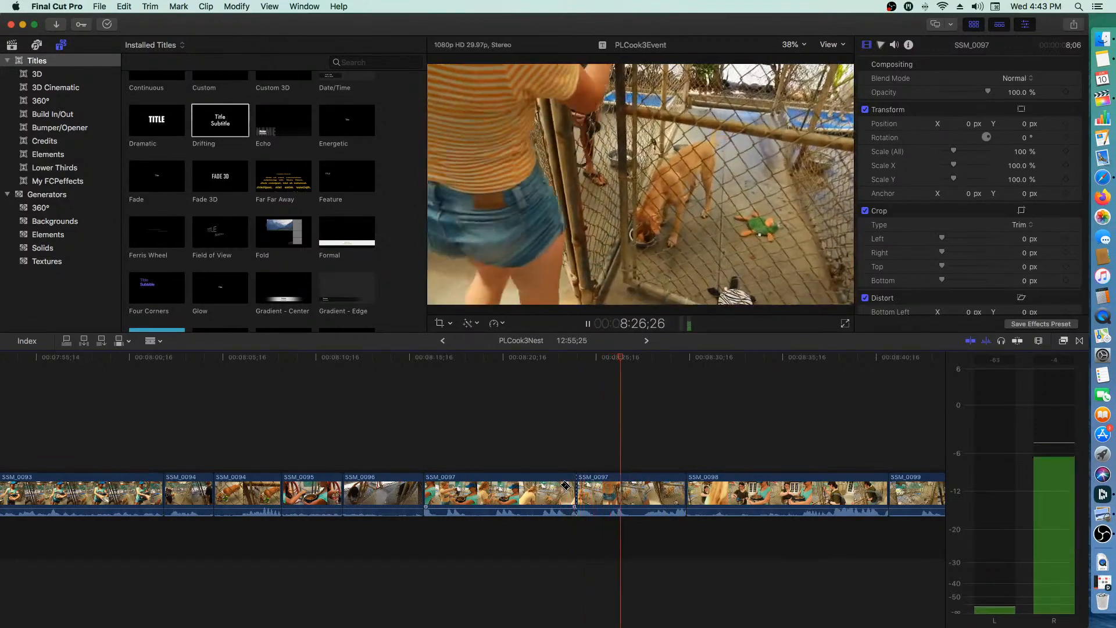
pyautogui.press('space')
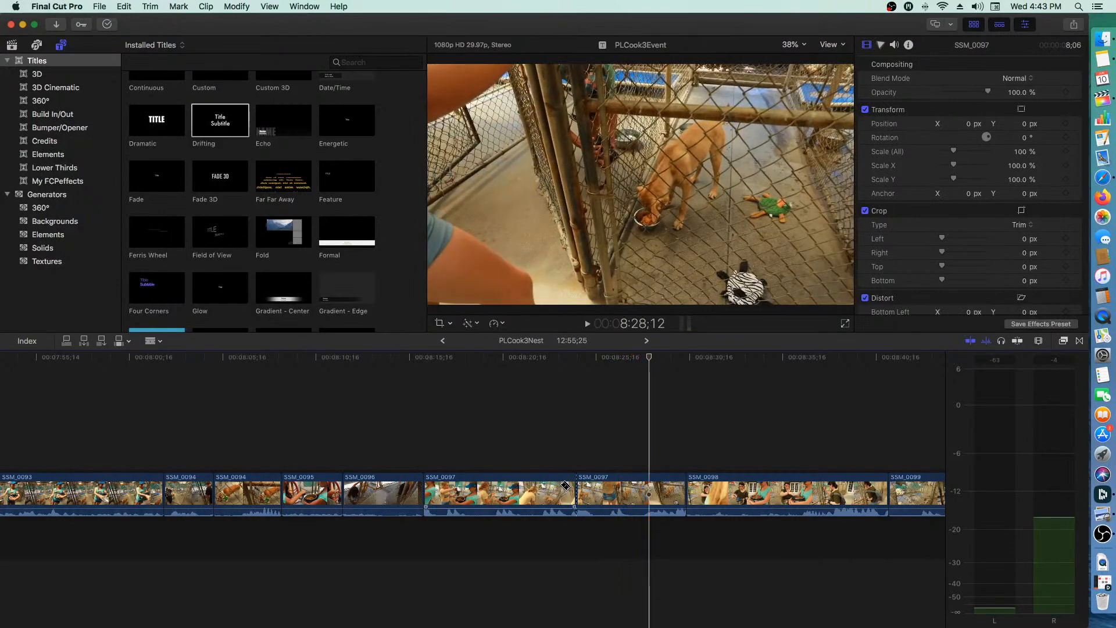
pyautogui.press('Up')
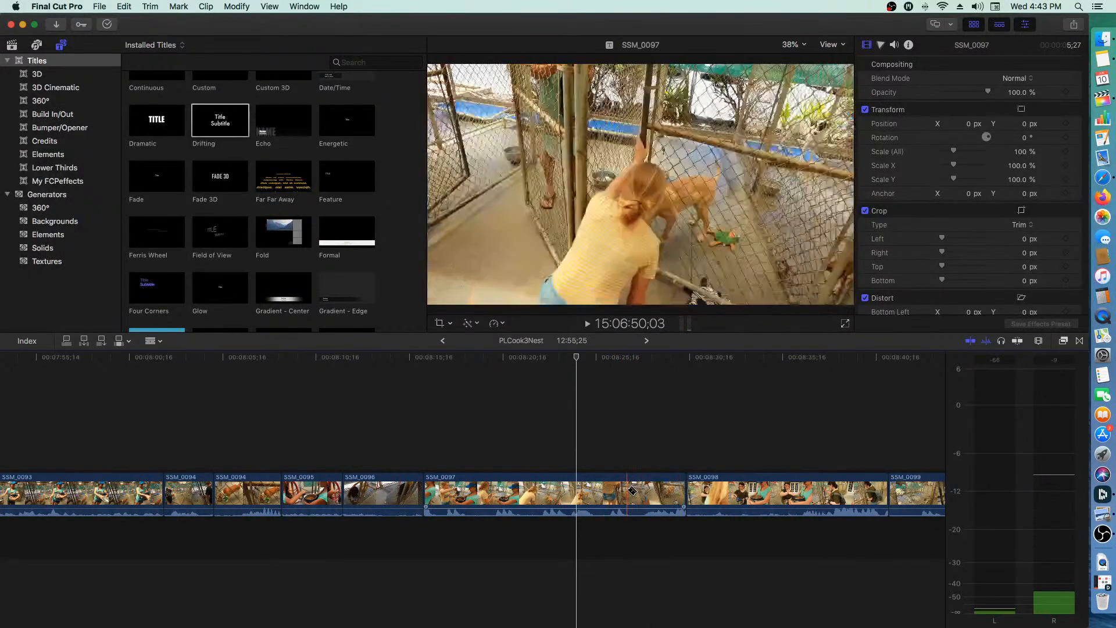
# - Split SSM_0097 where the dog is eating from the bowl and delete the closing 3;07 piece
pyautogui.click(627, 490)
pyautogui.press('a')
pyautogui.click(649, 492)
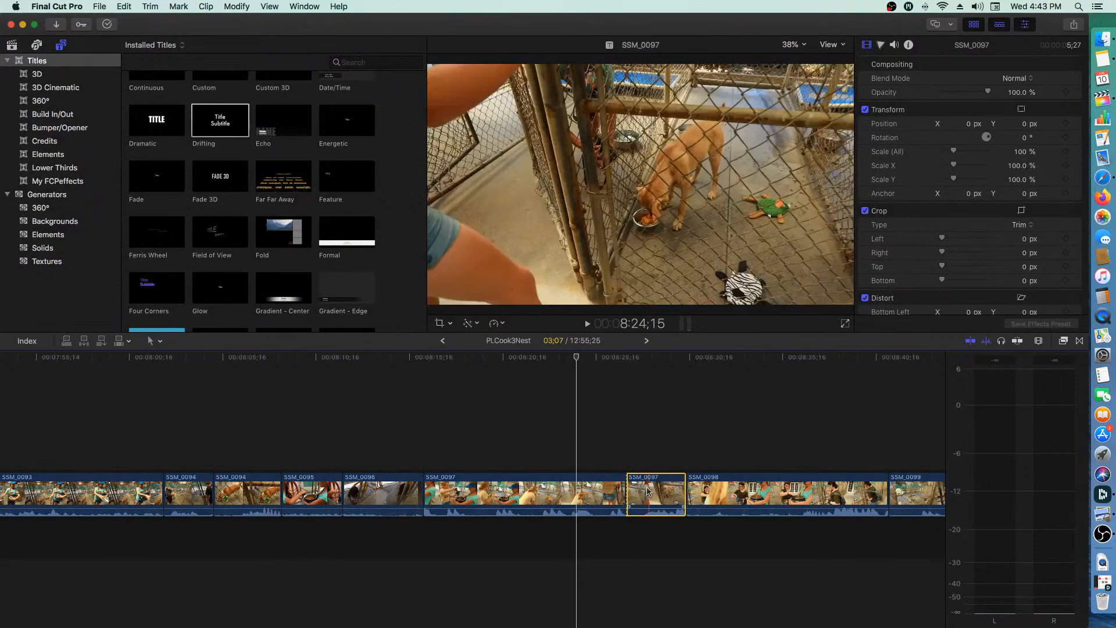
pyautogui.press('Down')
pyautogui.press('BackSpace')
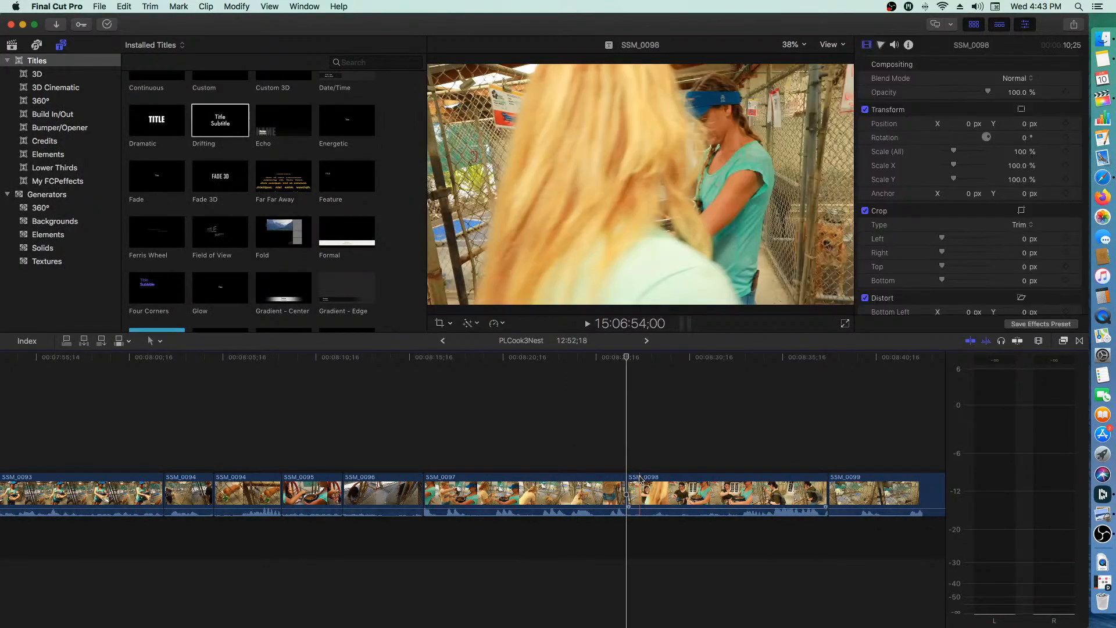
# - Play the start of SSM_0098 and delete its opening 1;28 section, up to the scoop being lifted from the pot
pyautogui.press('space')
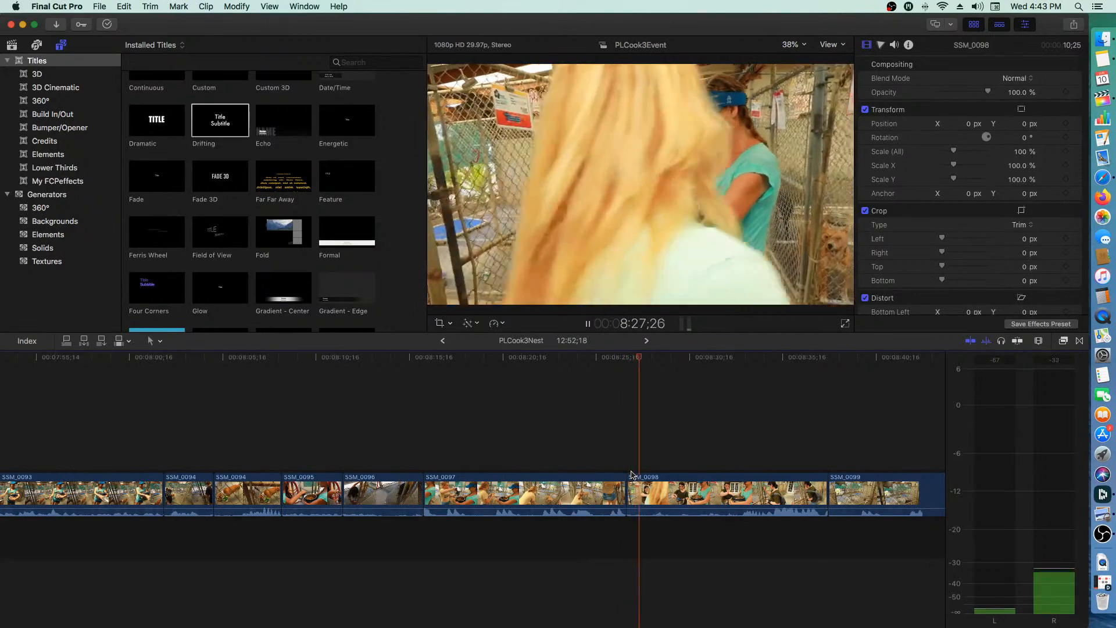
pyautogui.hscroll(5, 642, 479)
pyautogui.press('space')
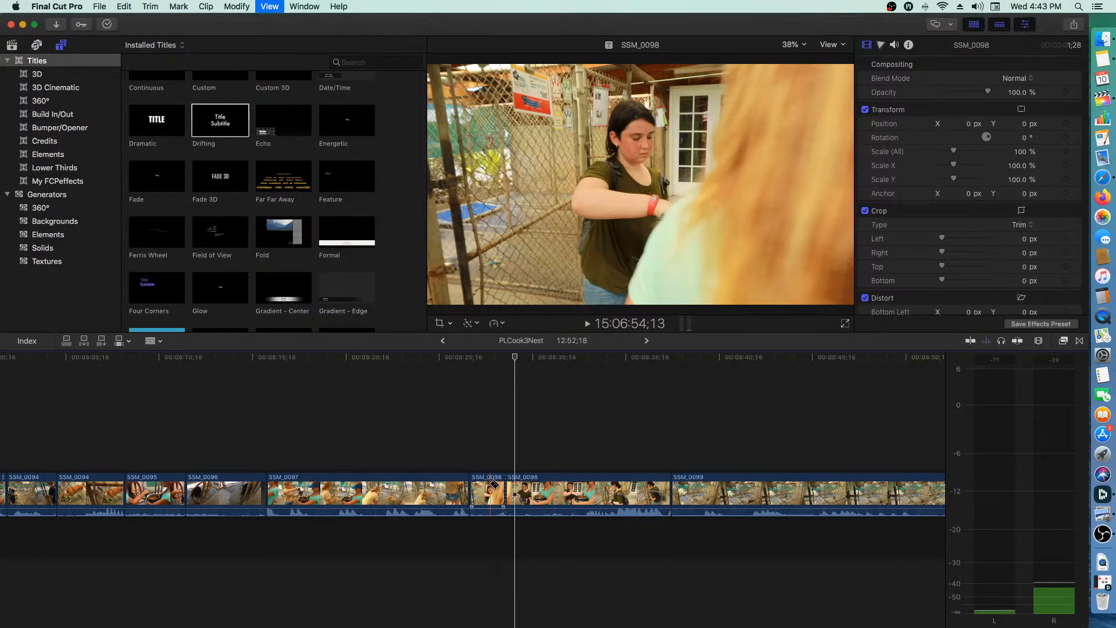
pyautogui.click(491, 480)
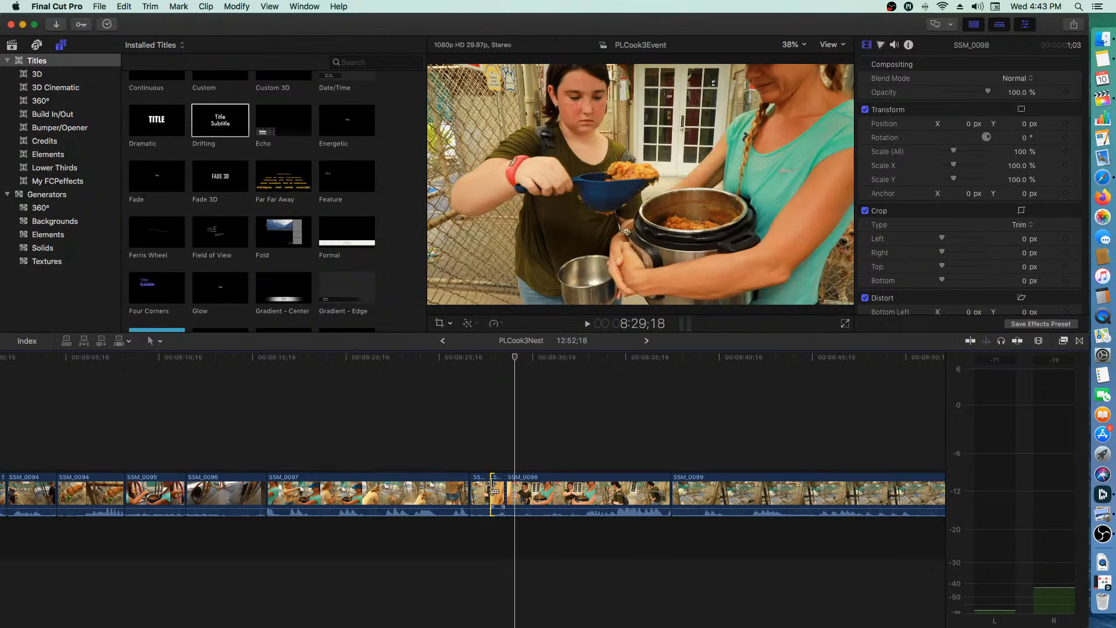
pyautogui.press('super+z')
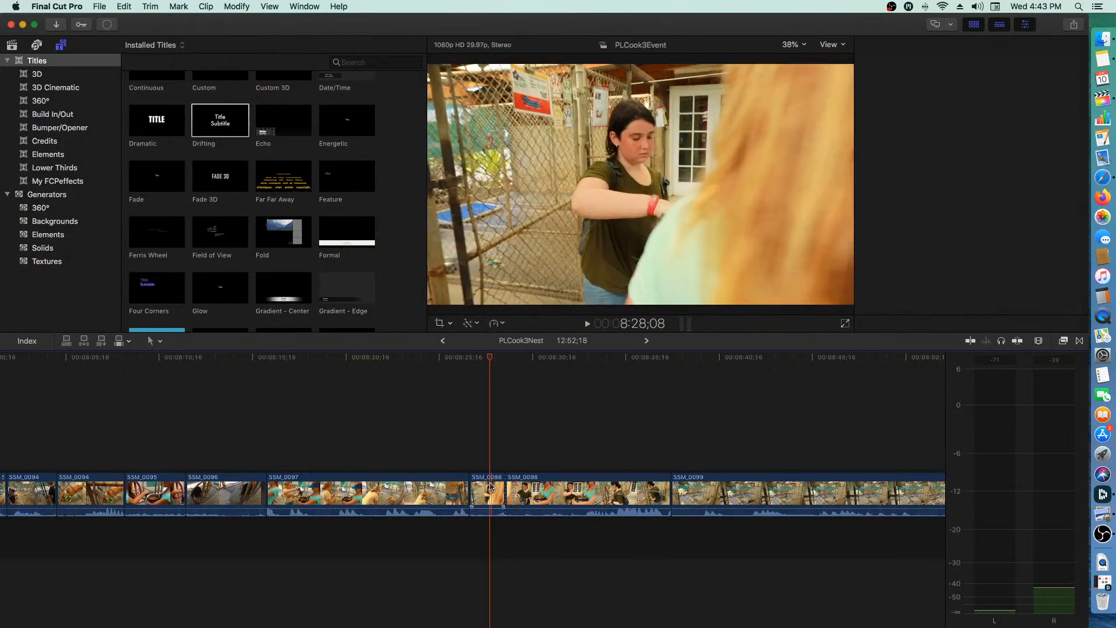
pyautogui.click(484, 491)
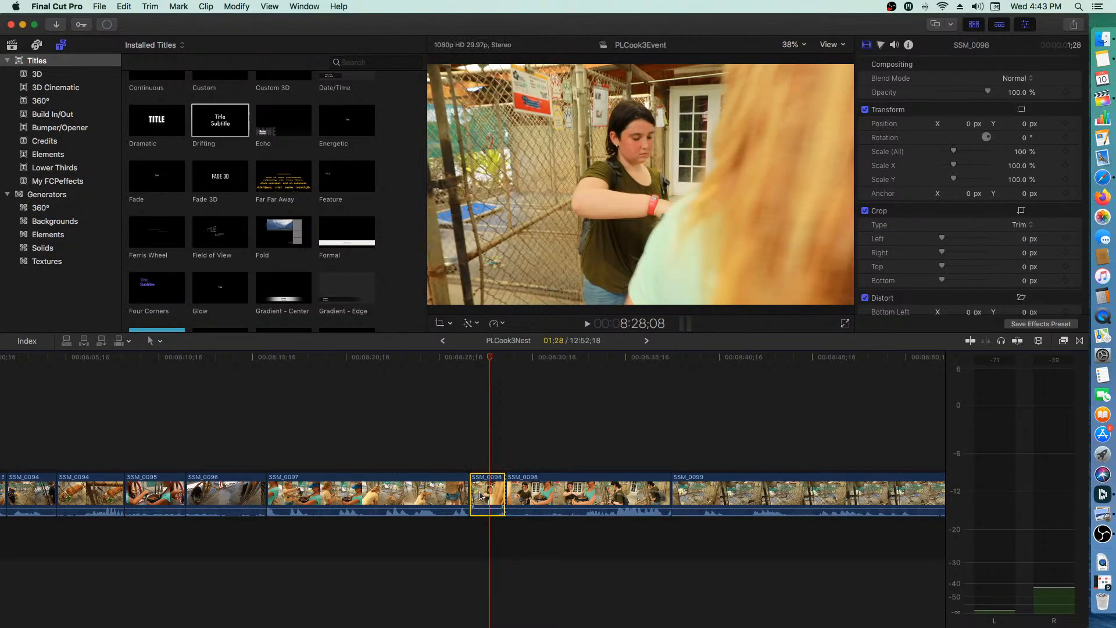
pyautogui.press('Delete')
# - Review SSM_0098 from its new start, then split it at about 8:32 and delete the closing part, about 4 seconds
pyautogui.press('Up')
pyautogui.click(475, 481)
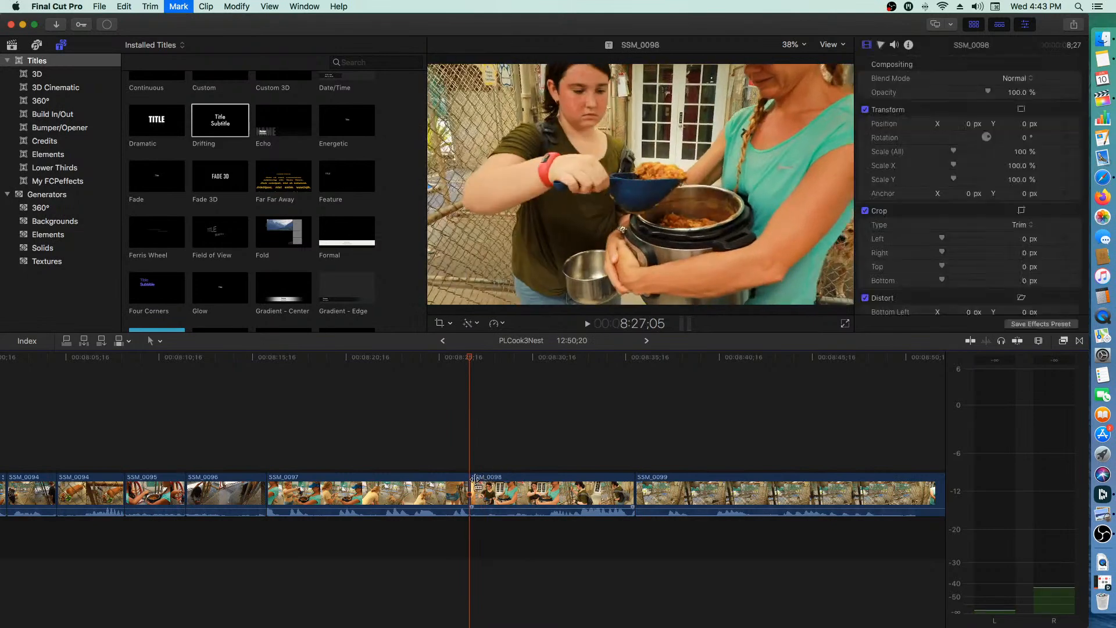
pyautogui.press('space')
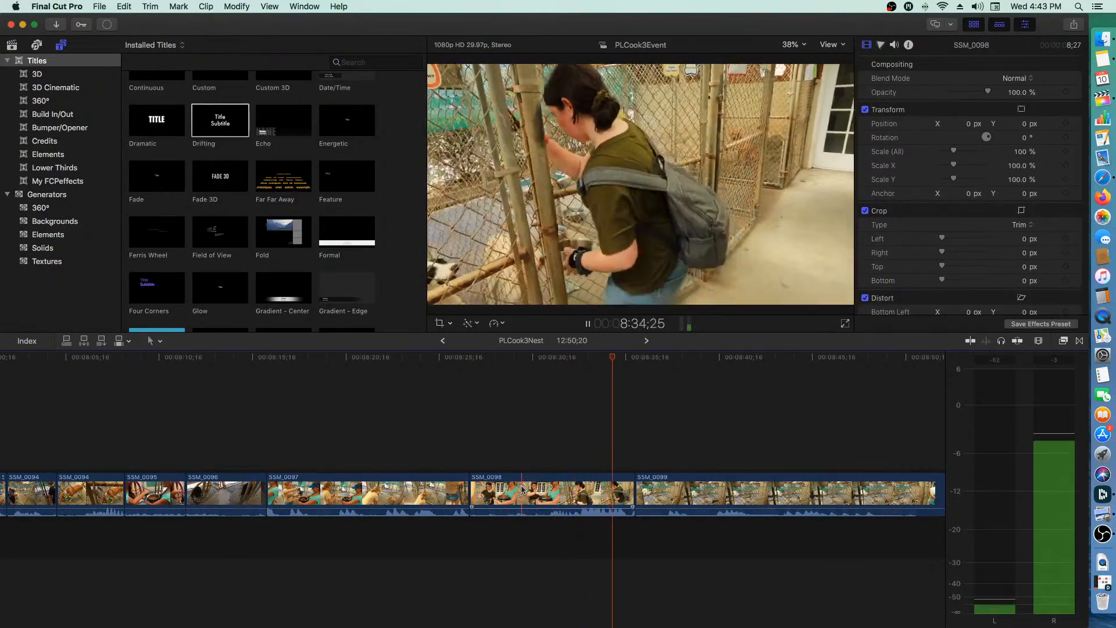
pyautogui.press('space')
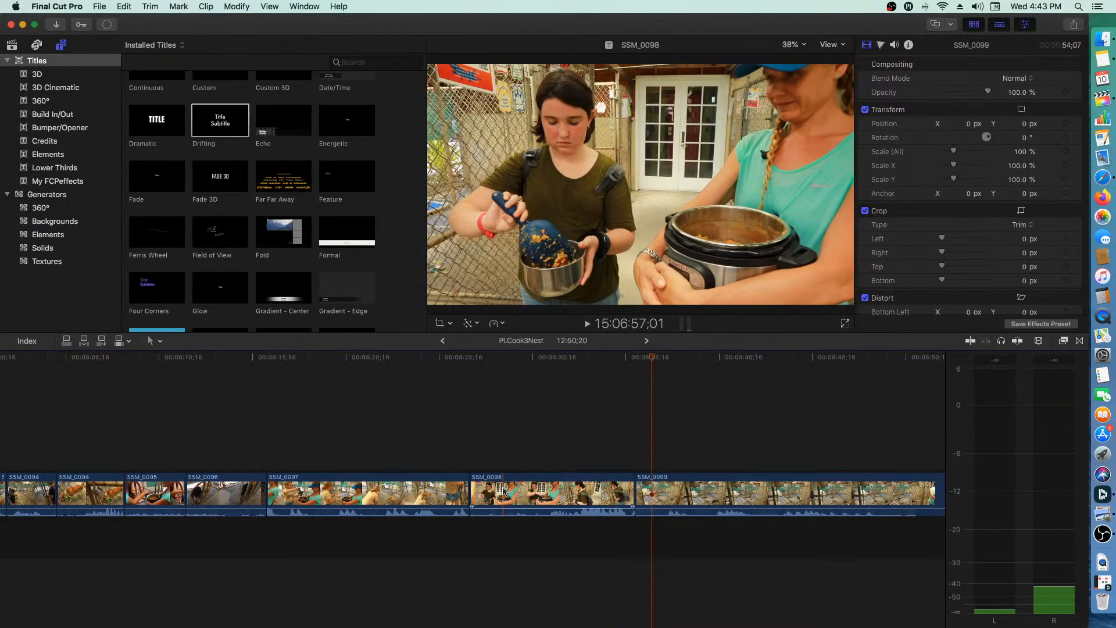
pyautogui.press('space')
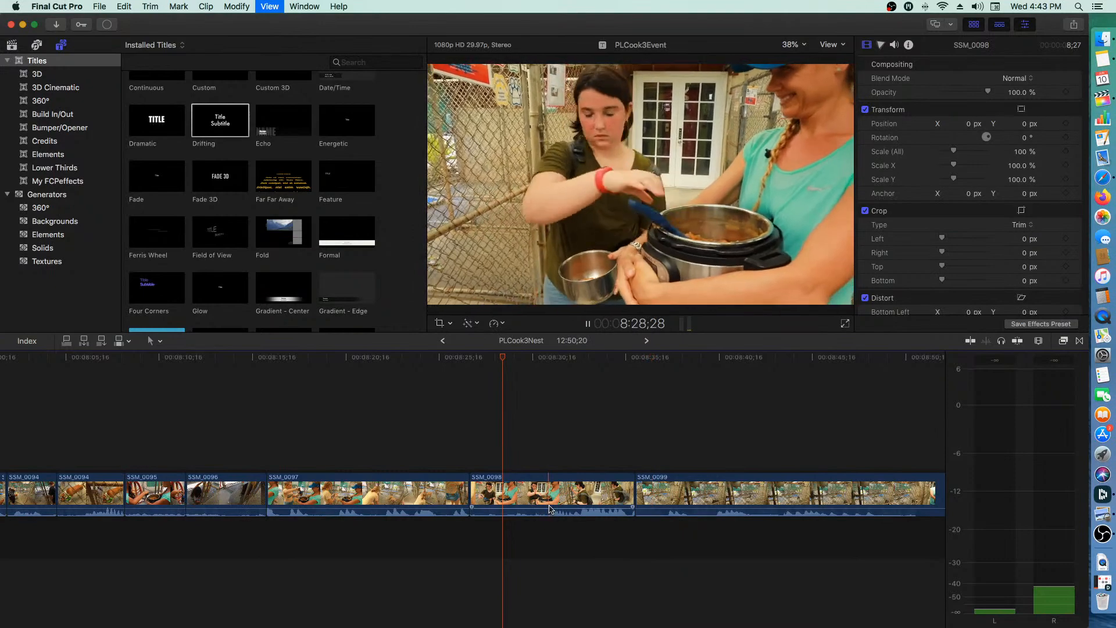
pyautogui.press('space')
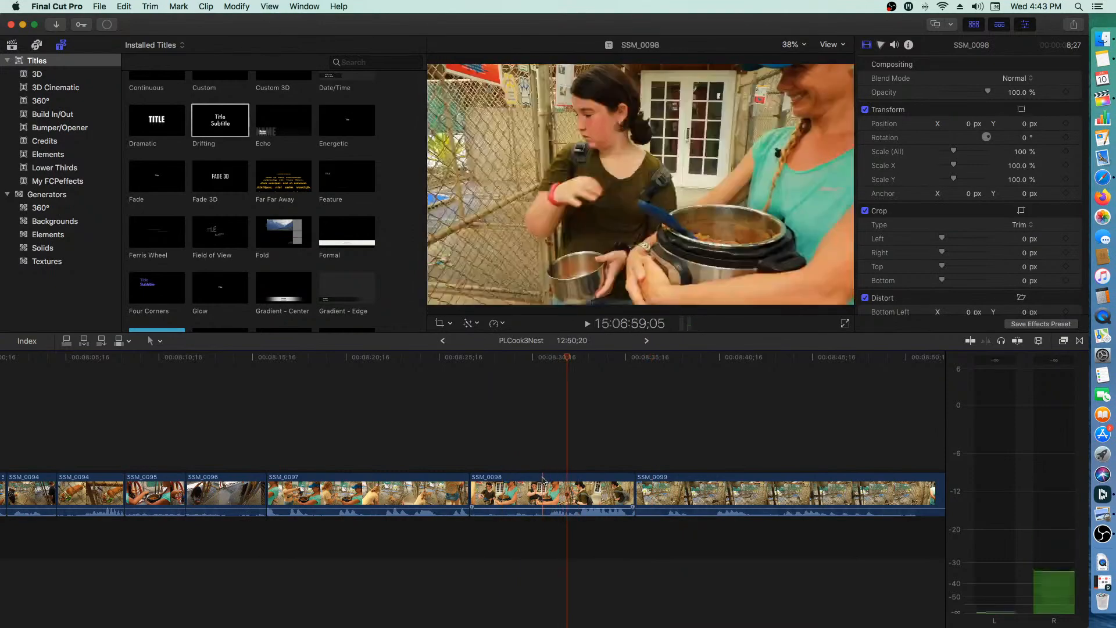
pyautogui.press('space')
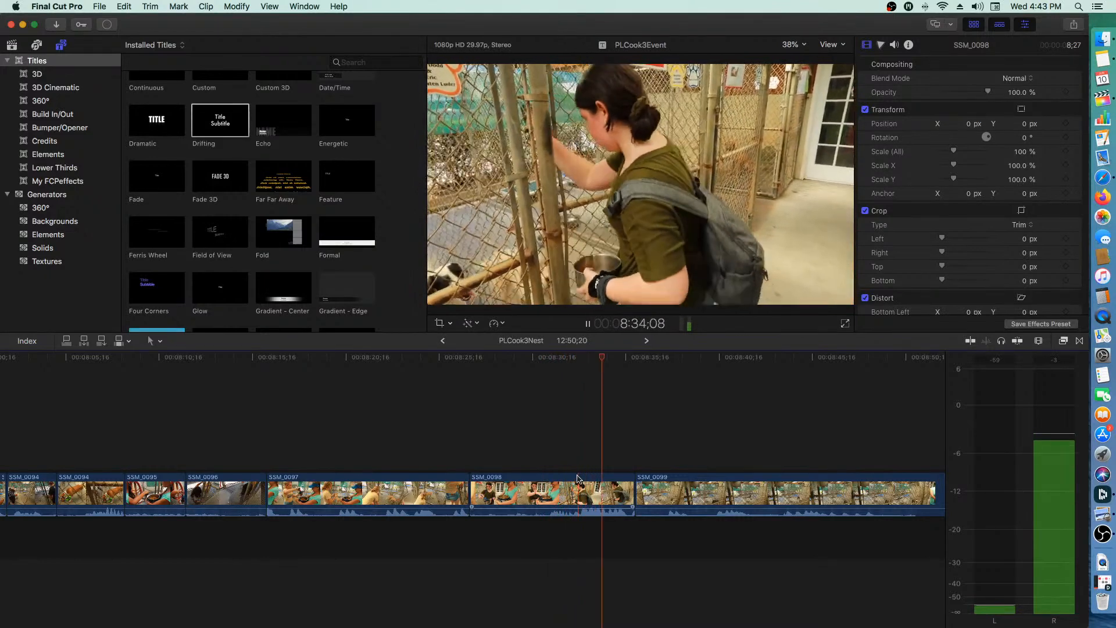
pyautogui.press('space')
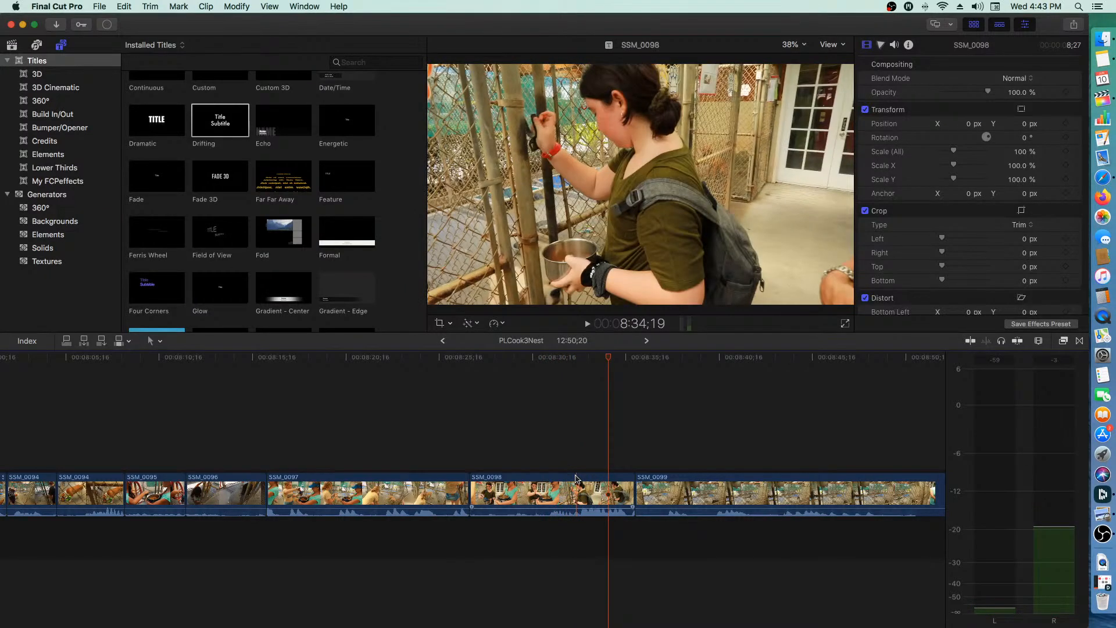
pyautogui.click(584, 483)
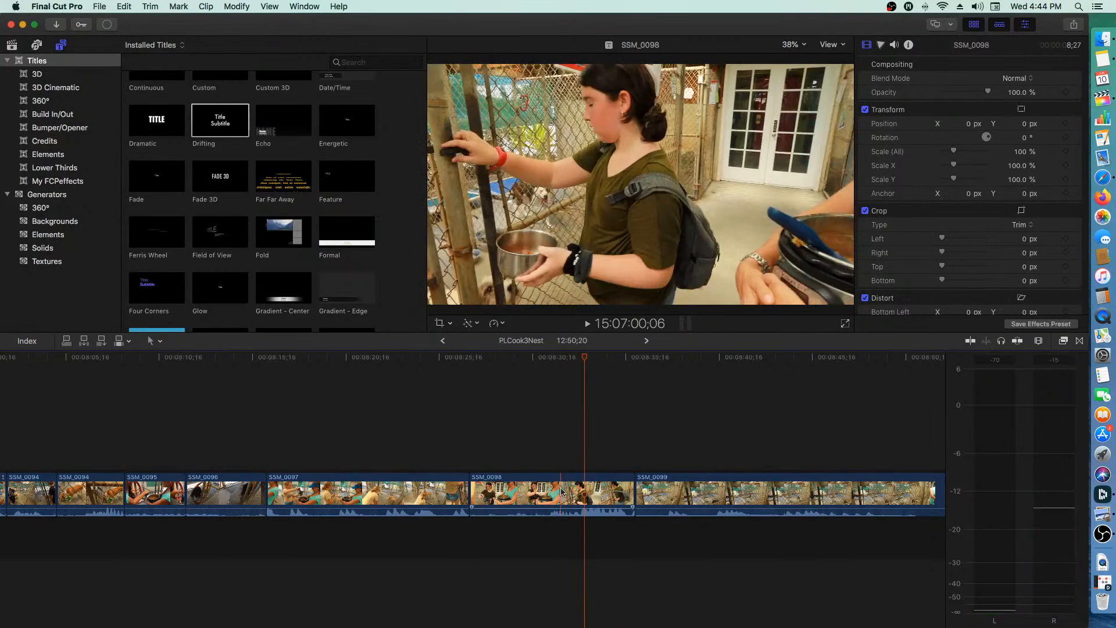
pyautogui.press('super+b')
pyautogui.click(596, 488)
pyautogui.press('Delete')
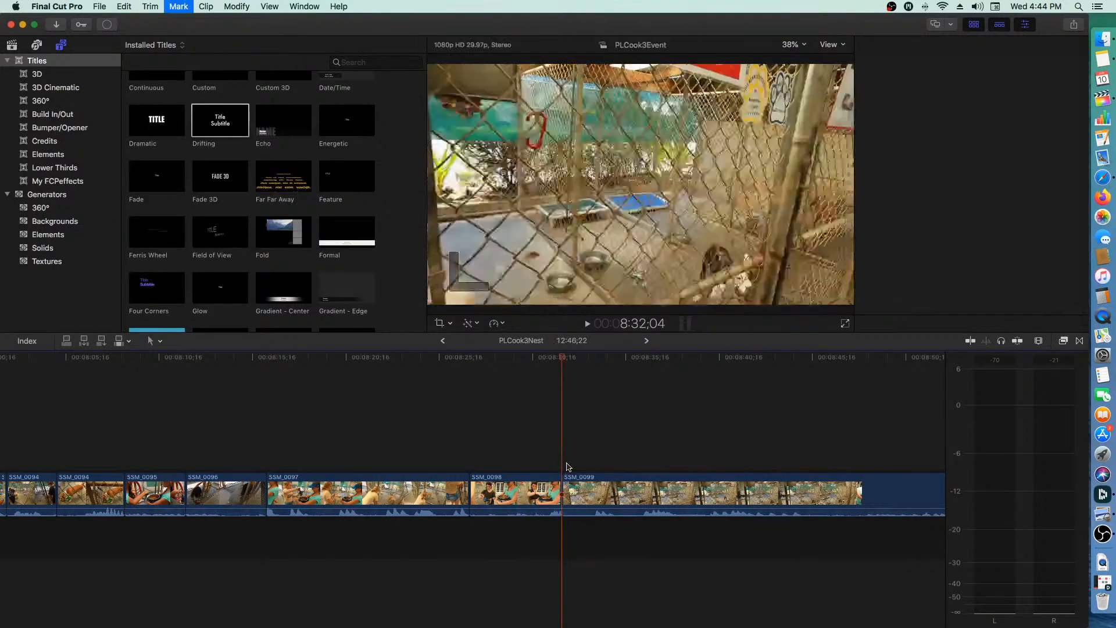
# - Skim through SSM_0099 and delete the entire 54;07 clip so SSM_0100 follows SSM_0098
pyautogui.press('space')
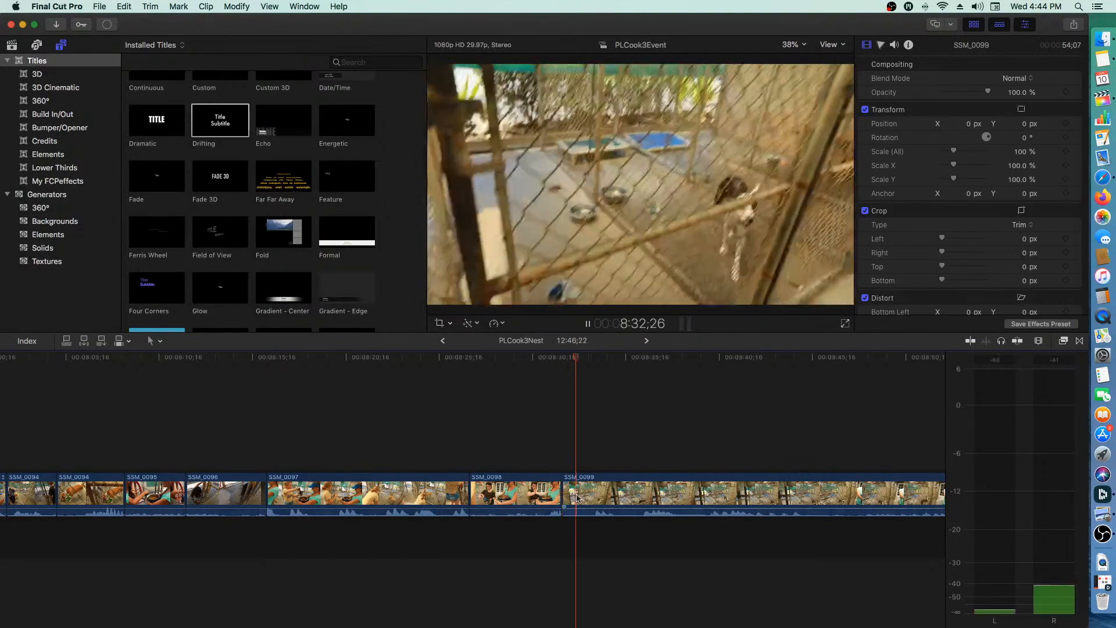
pyautogui.hscroll(10, 577, 497)
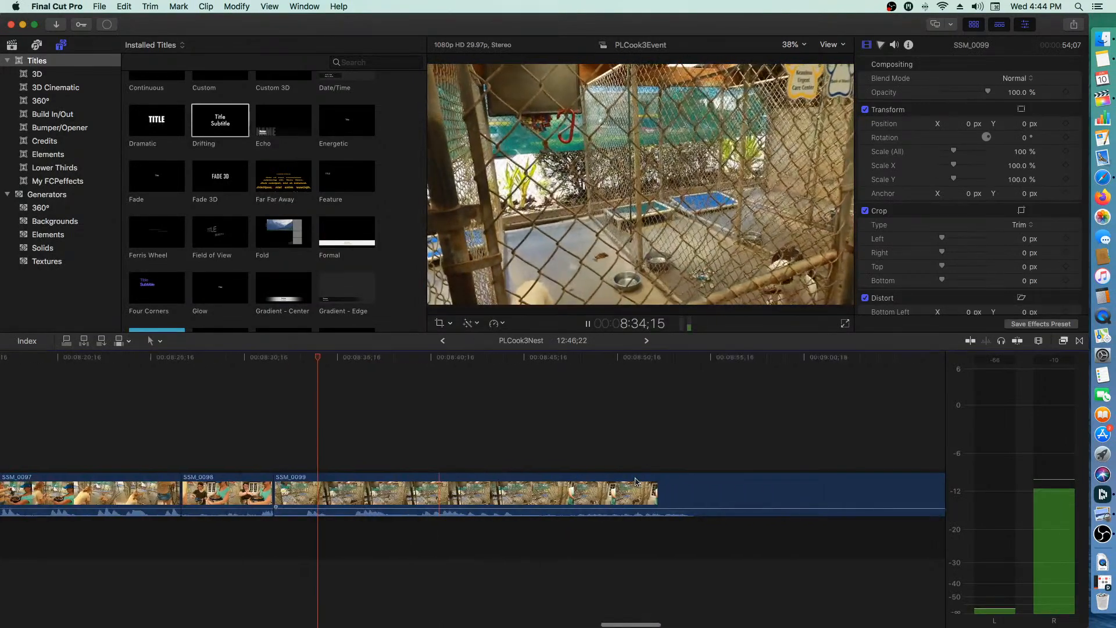
pyautogui.press('space')
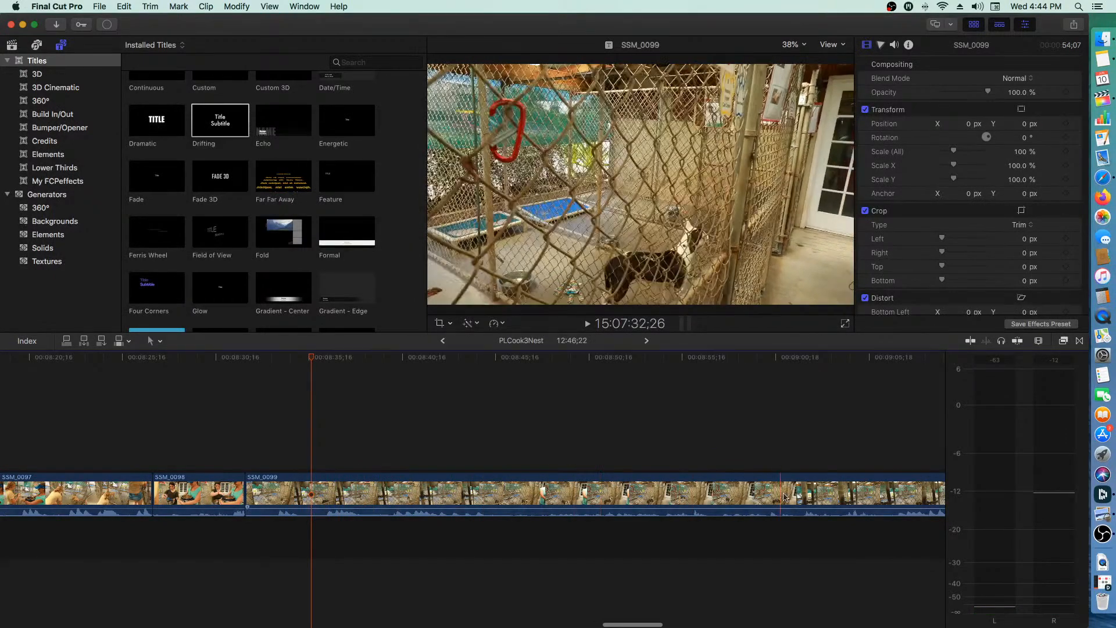
pyautogui.hscroll(5, 832, 494)
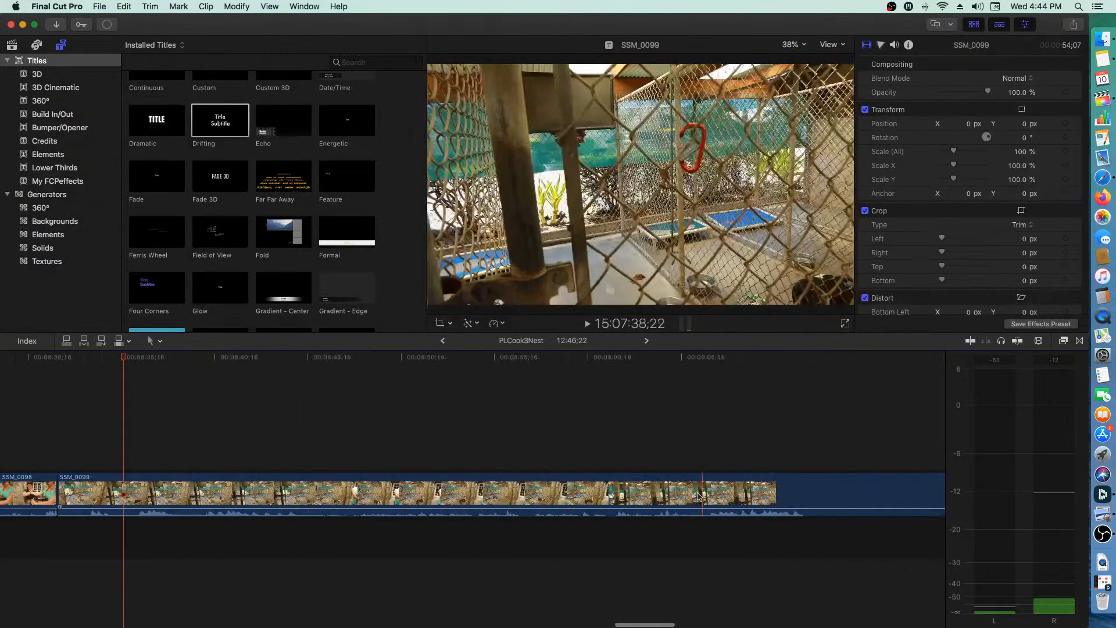
pyautogui.hscroll(8, 621, 491)
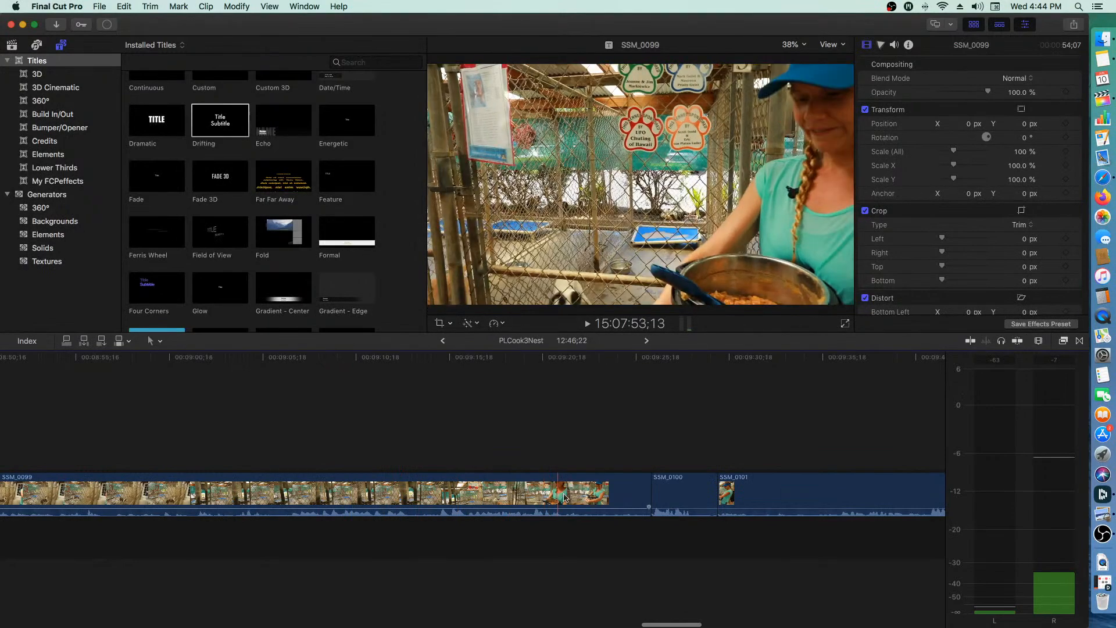
pyautogui.click(627, 497)
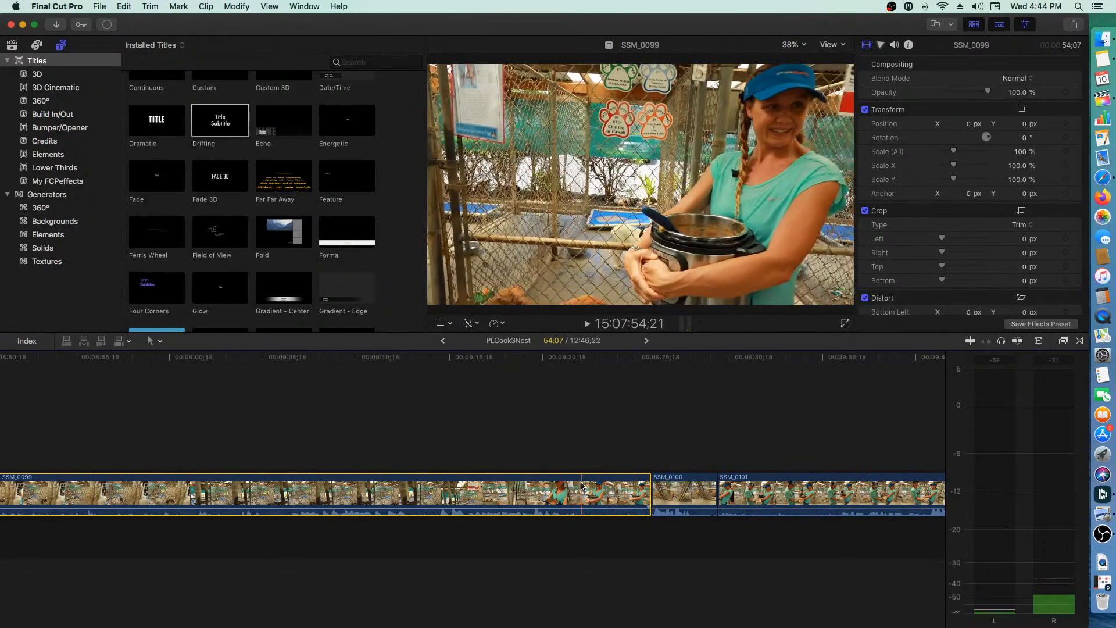
pyautogui.press('Delete')
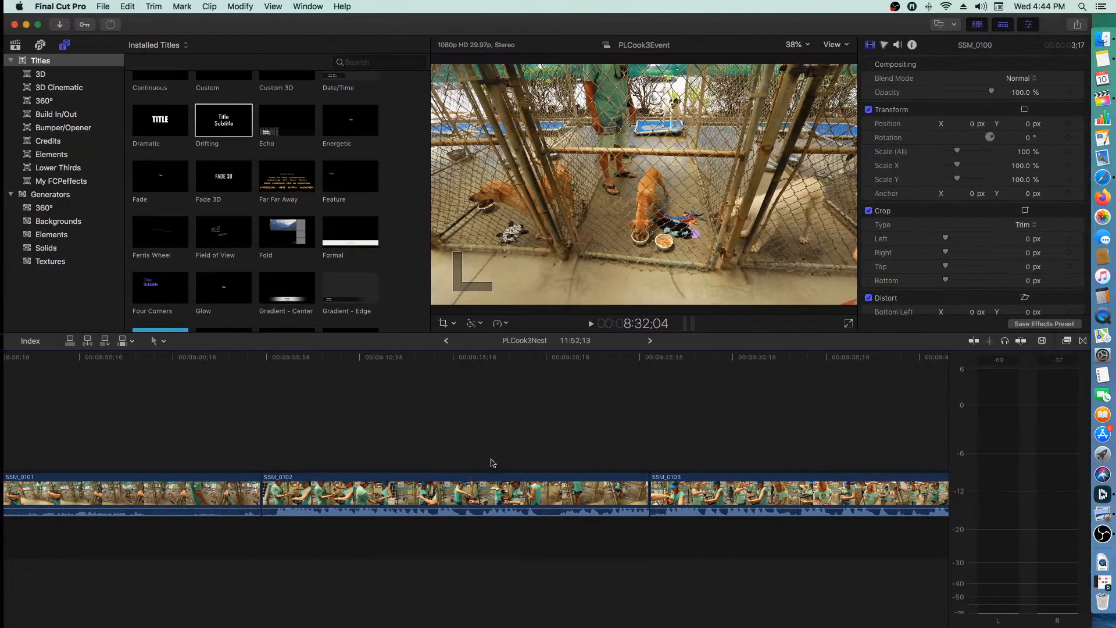
pyautogui.hscroll(-6, 493, 465)
pyautogui.hscroll(-3, 497, 459)
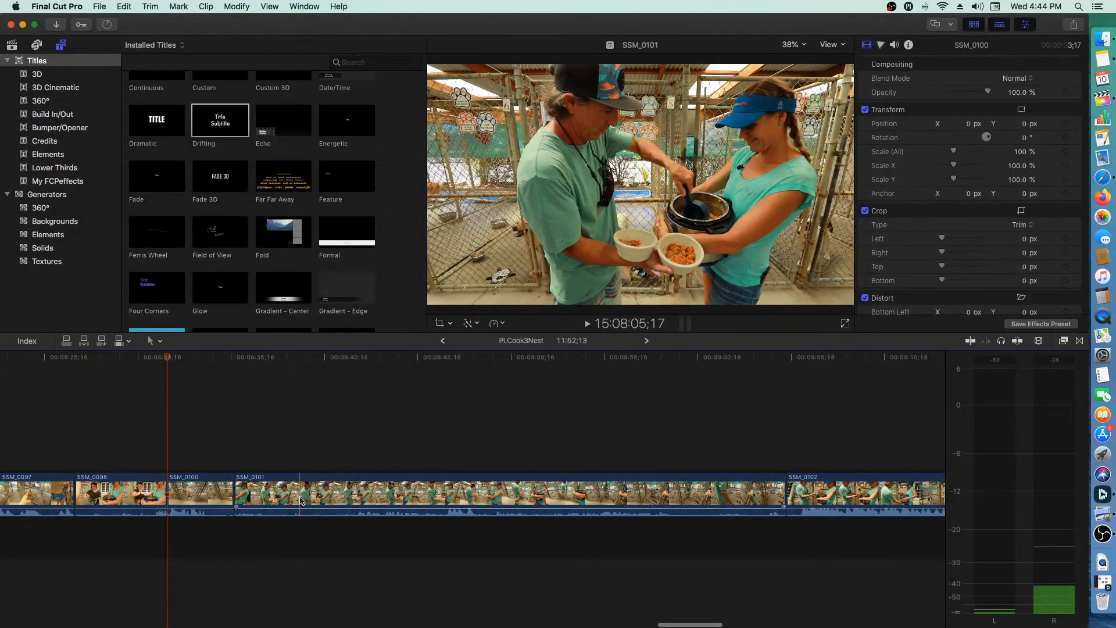
# - Split SSM_0101 about 4 seconds in, while the scoop is in the pot, and delete the opening 3;25 piece
pyautogui.click(307, 499)
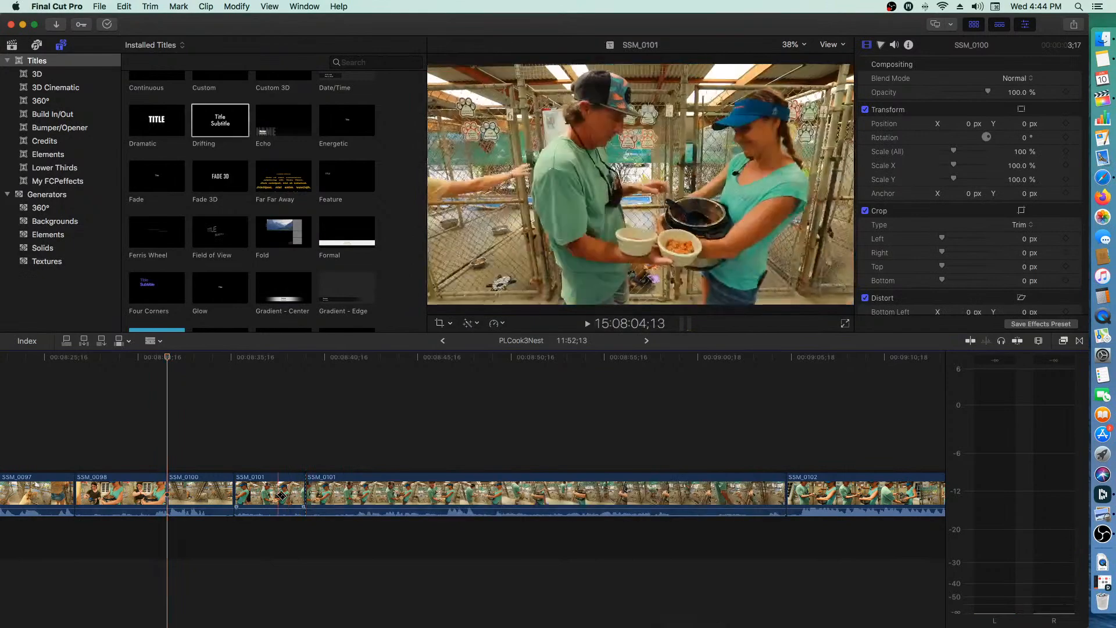
pyautogui.press('a')
pyautogui.click(280, 498)
pyautogui.press('Delete')
pyautogui.press('Down')
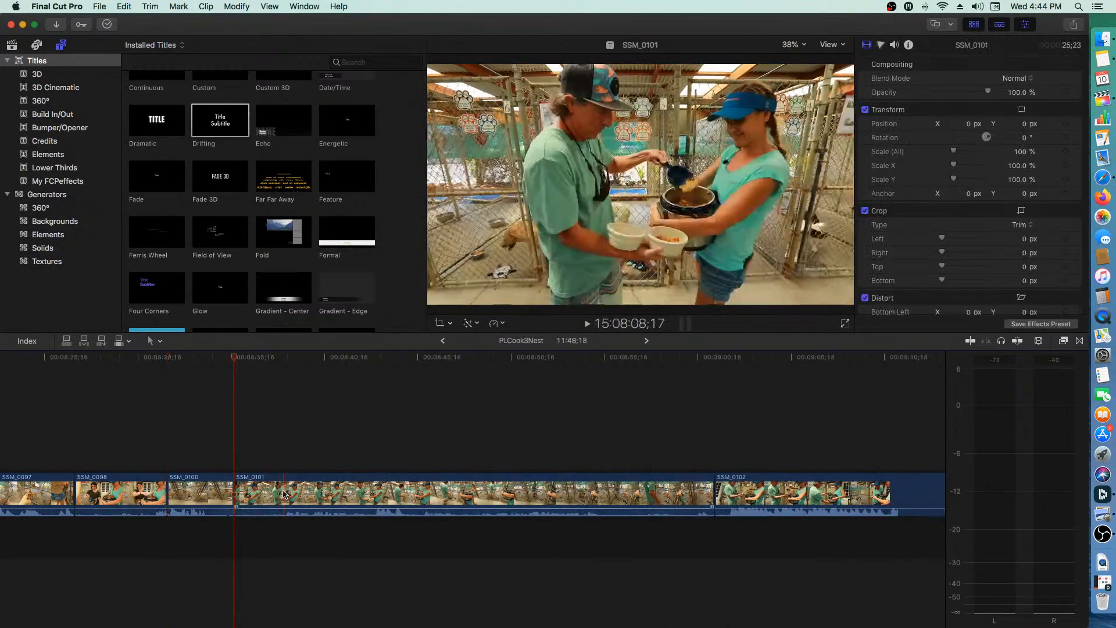
# - Play SSM_0101 through into SSM_0102, then split SSM_0102 about 11 seconds in, where the full scoop is lifted from the pot
pyautogui.press('space')
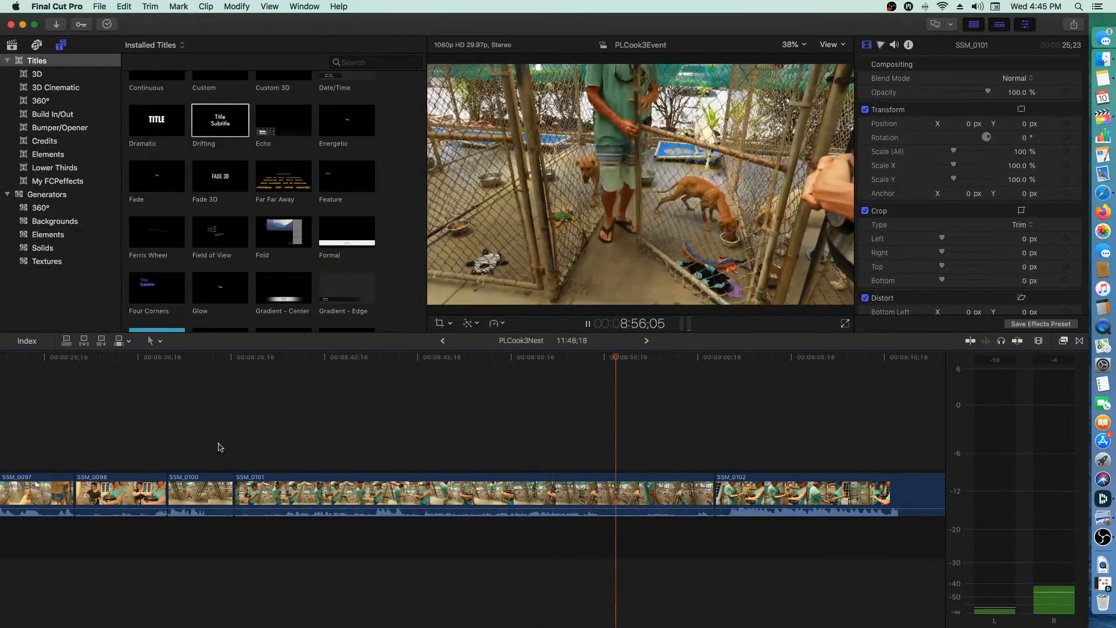
pyautogui.hscroll(1, 220, 448)
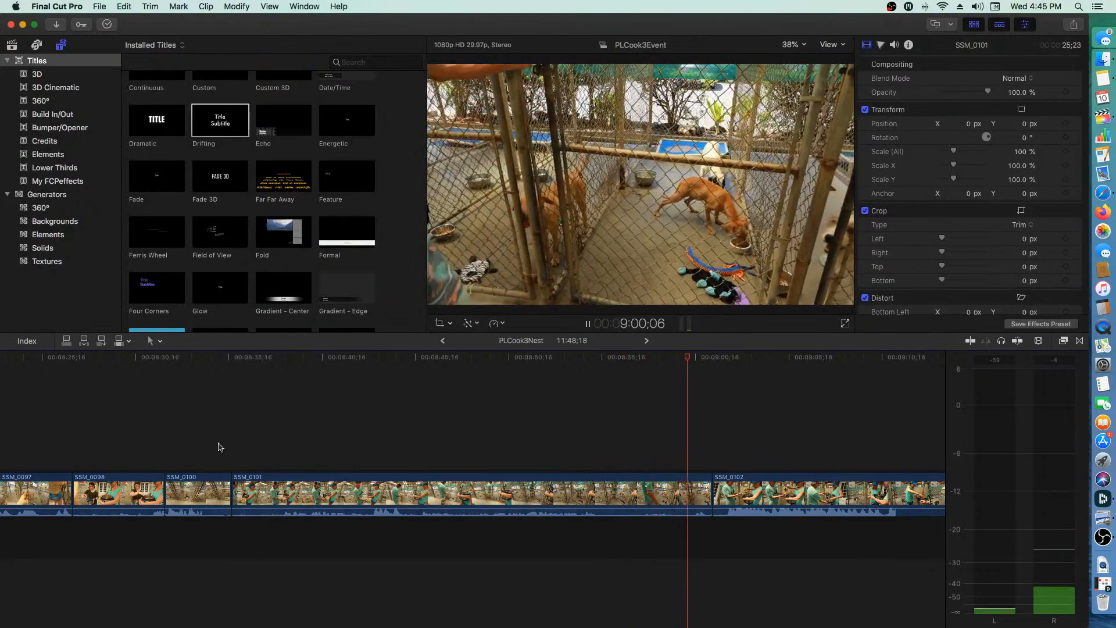
pyautogui.hscroll(5, 220, 447)
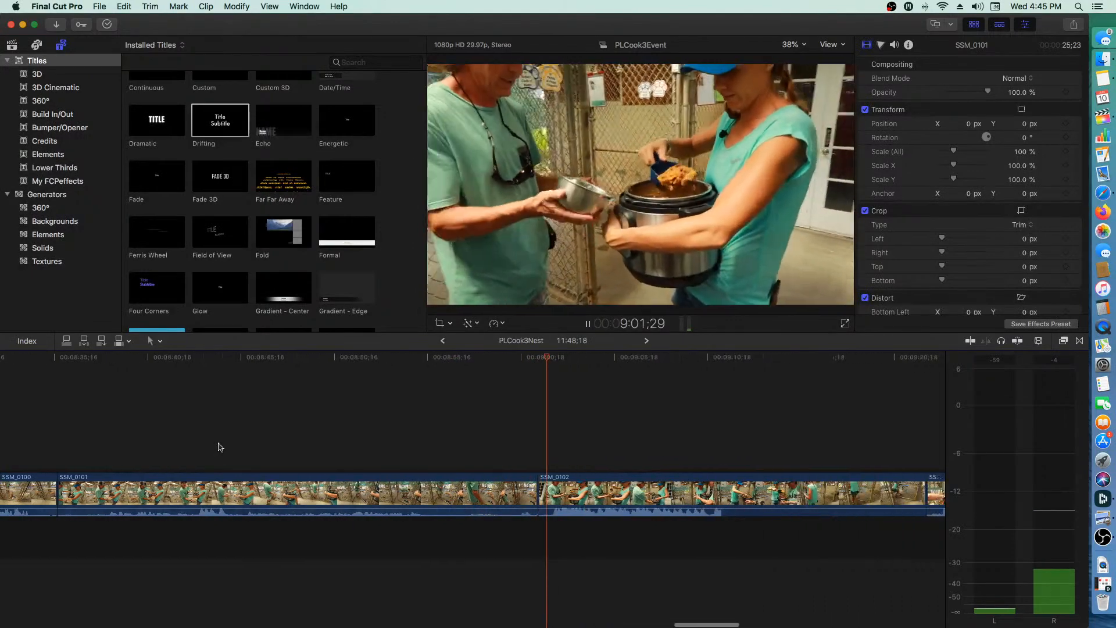
pyautogui.hscroll(7, 220, 447)
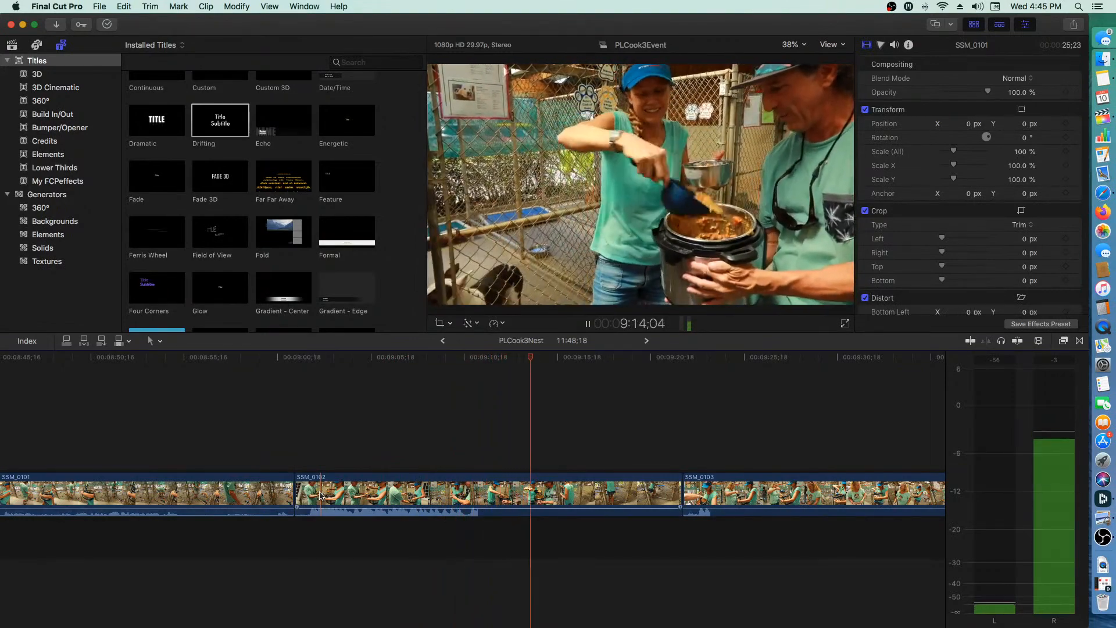
pyautogui.press('space')
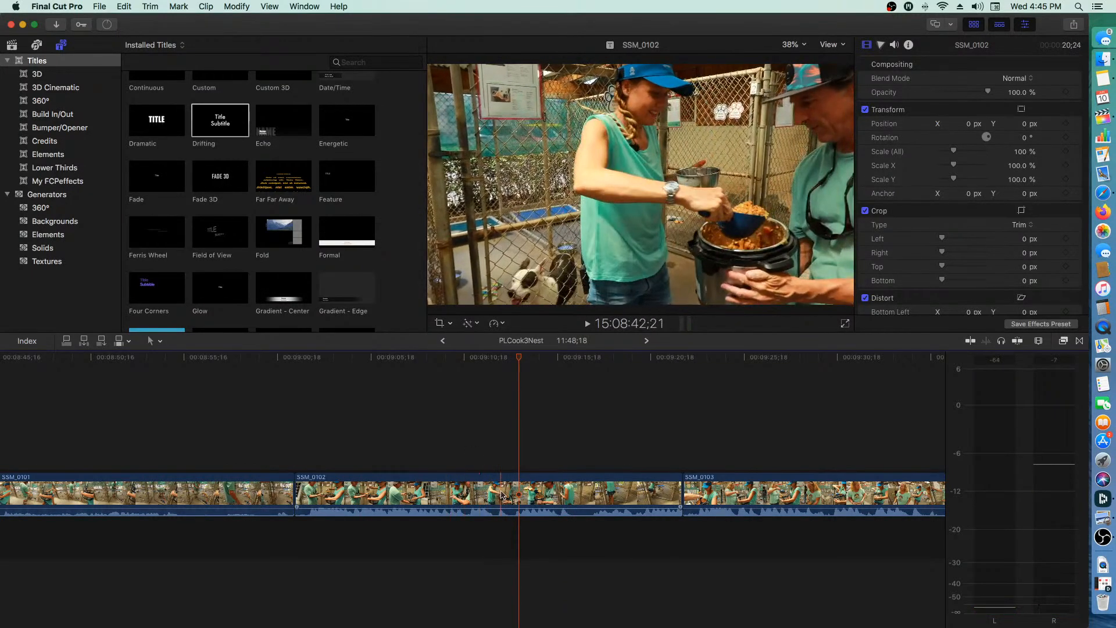
pyautogui.press('space')
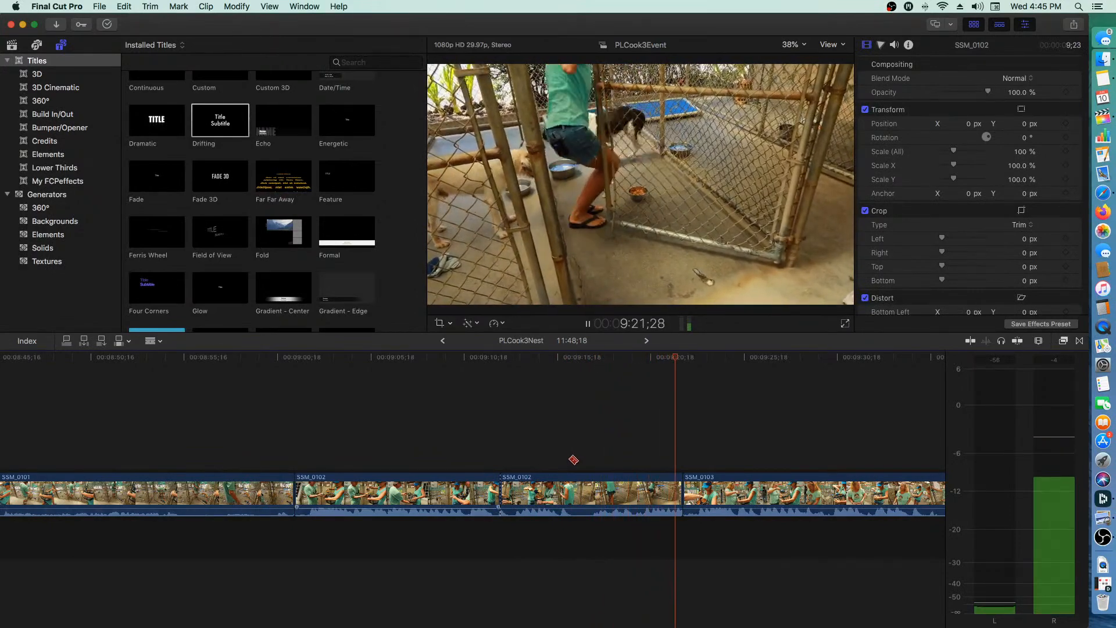
# - Replay the second piece of SSM_0102 and trim its end to the bowl being set down, leaving the piece 8;21 long
pyautogui.press('space')
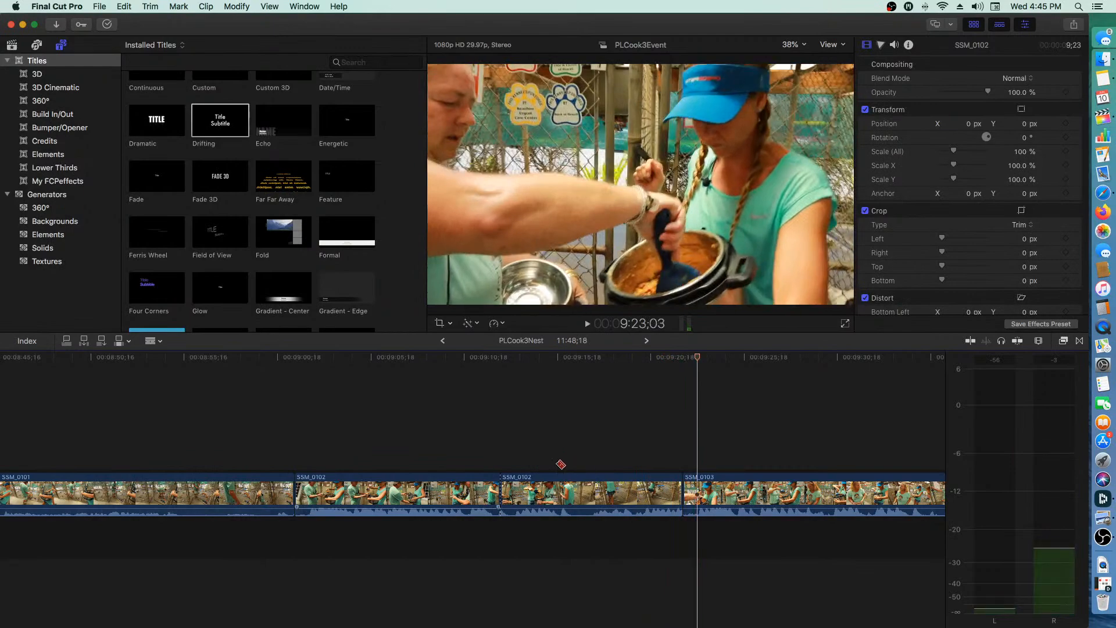
pyautogui.press('space')
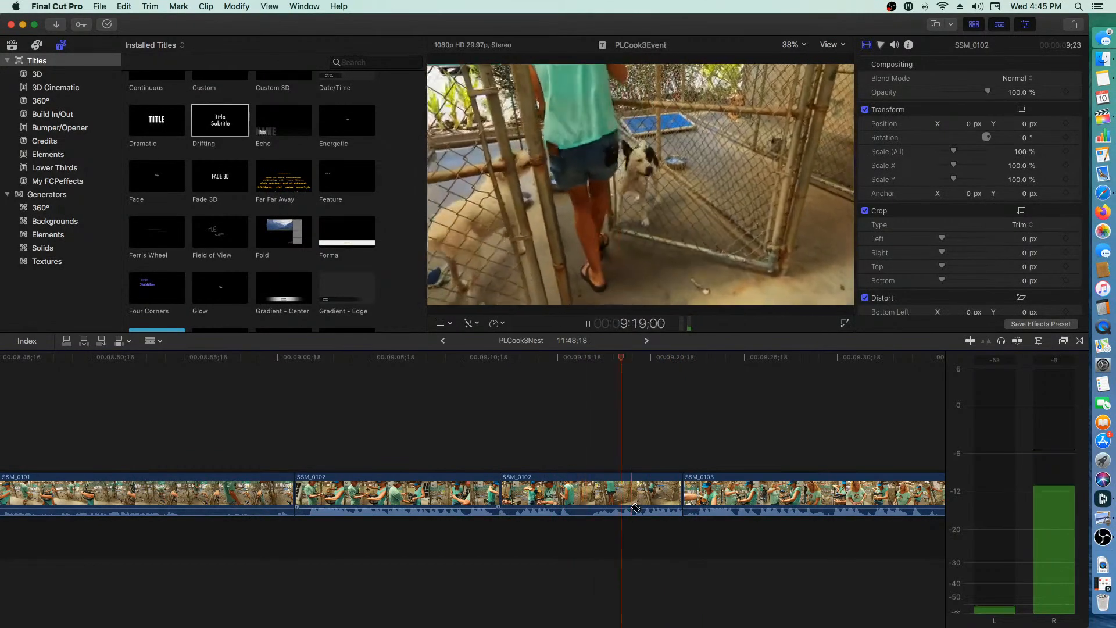
pyautogui.press('space')
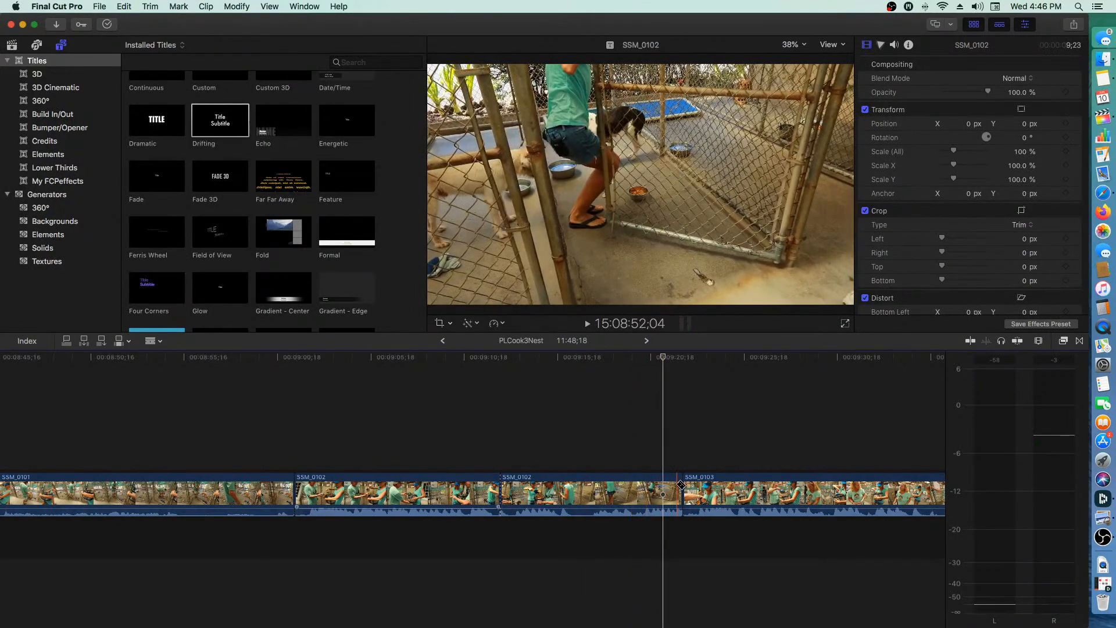
pyautogui.moveTo(677, 486); pyautogui.dragTo(661, 486)
pyautogui.press('space')
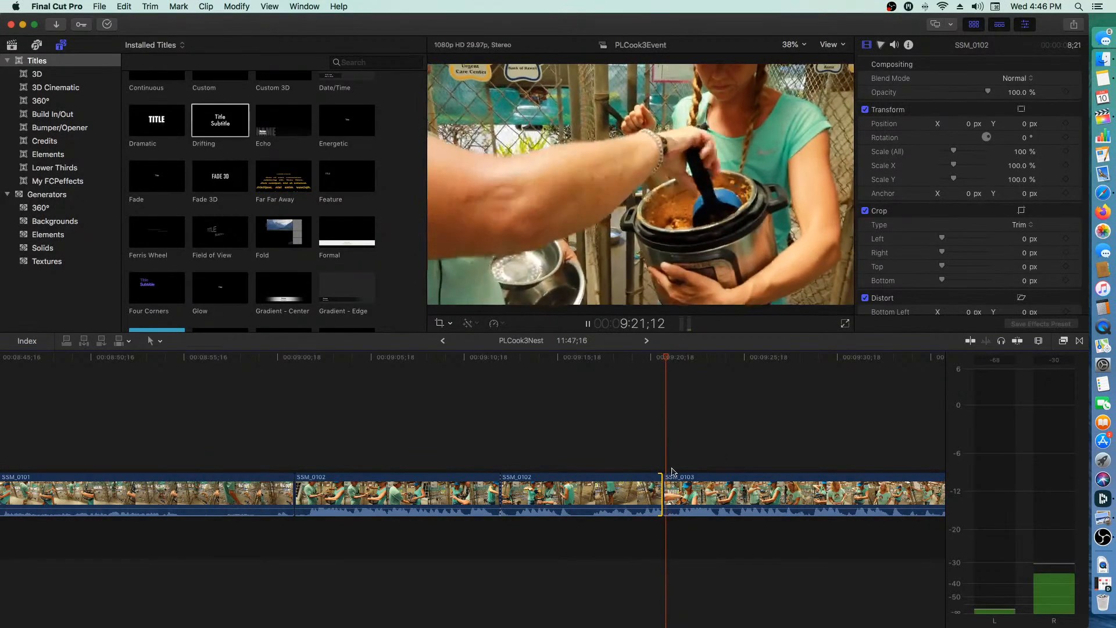
# - Skim through SSM_0103, split it just before the close view of the dogs eating, and delete the opening 27;12 section
pyautogui.hscroll(10, 673, 473)
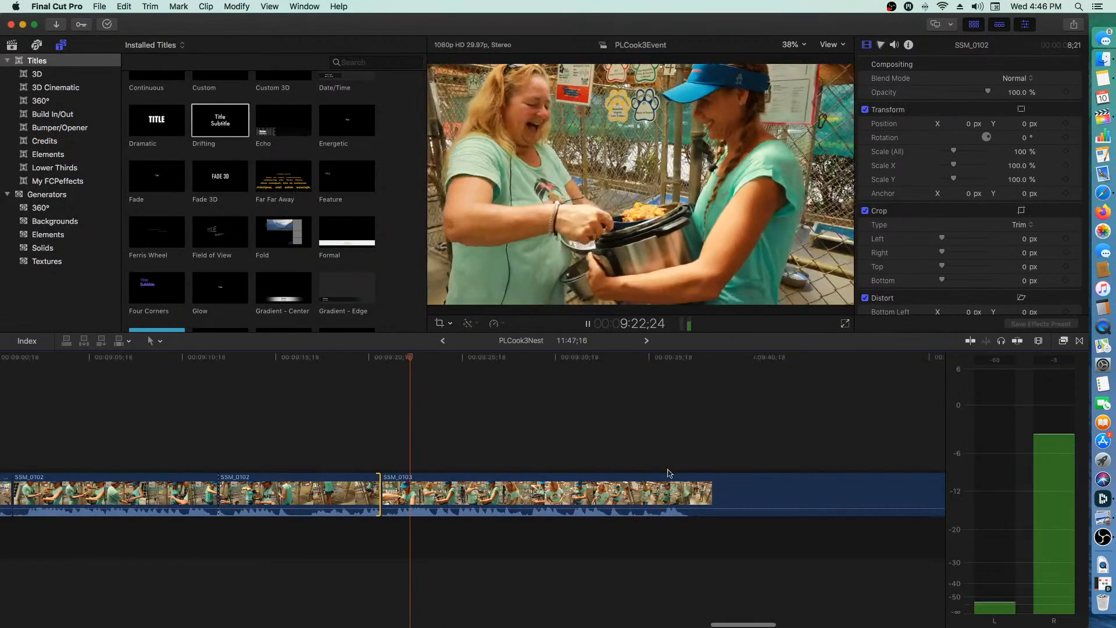
pyautogui.press('space')
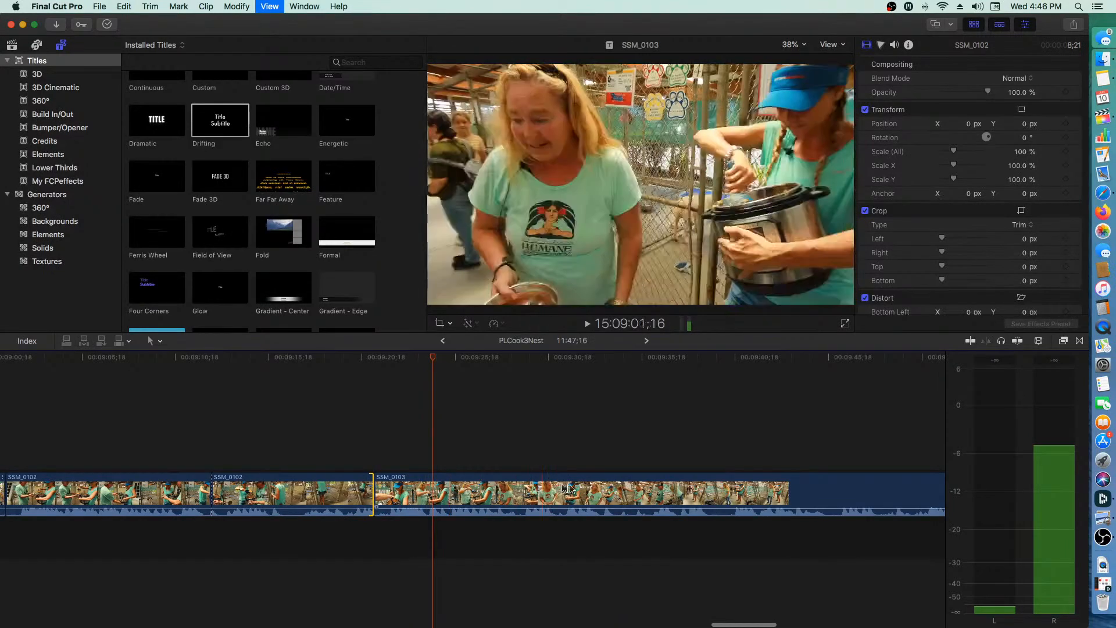
pyautogui.hscroll(3, 593, 492)
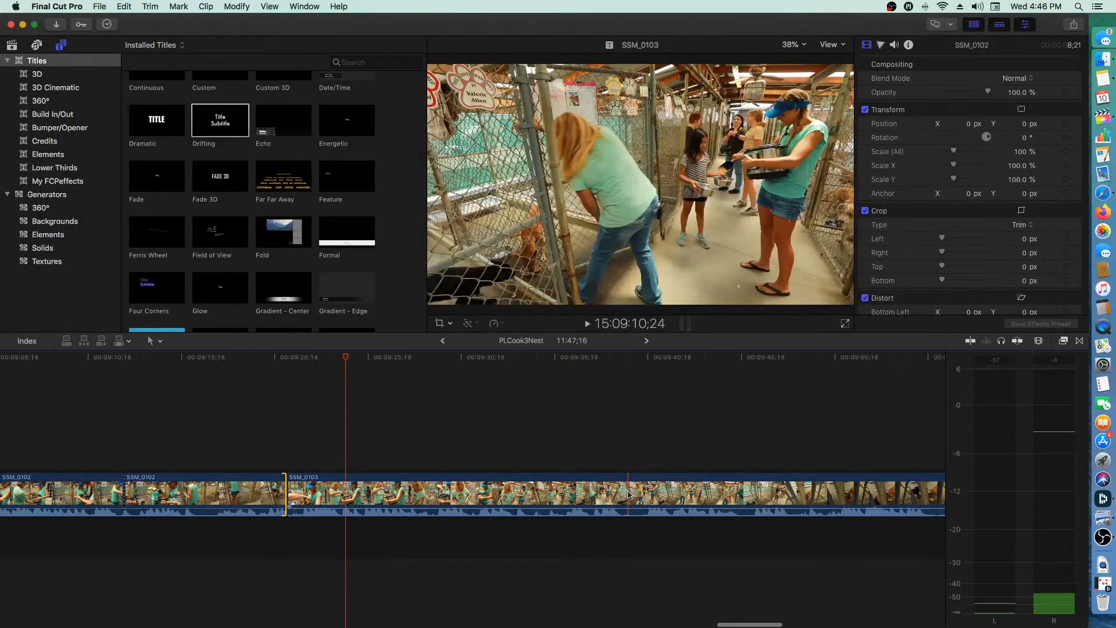
pyautogui.hscroll(7, 628, 494)
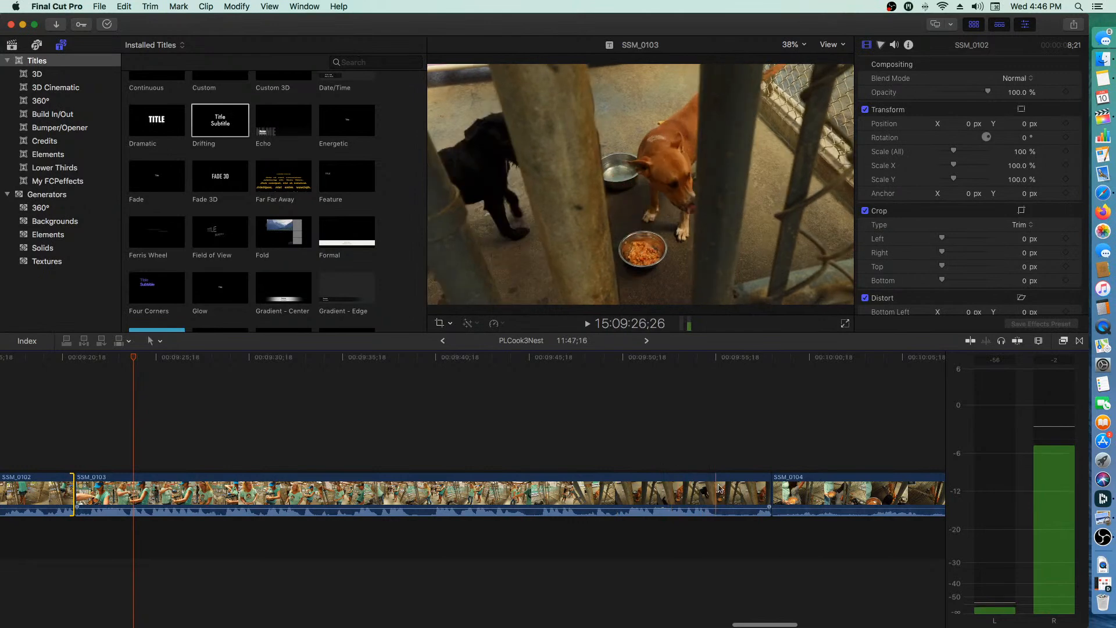
pyautogui.press('b')
pyautogui.click(586, 480)
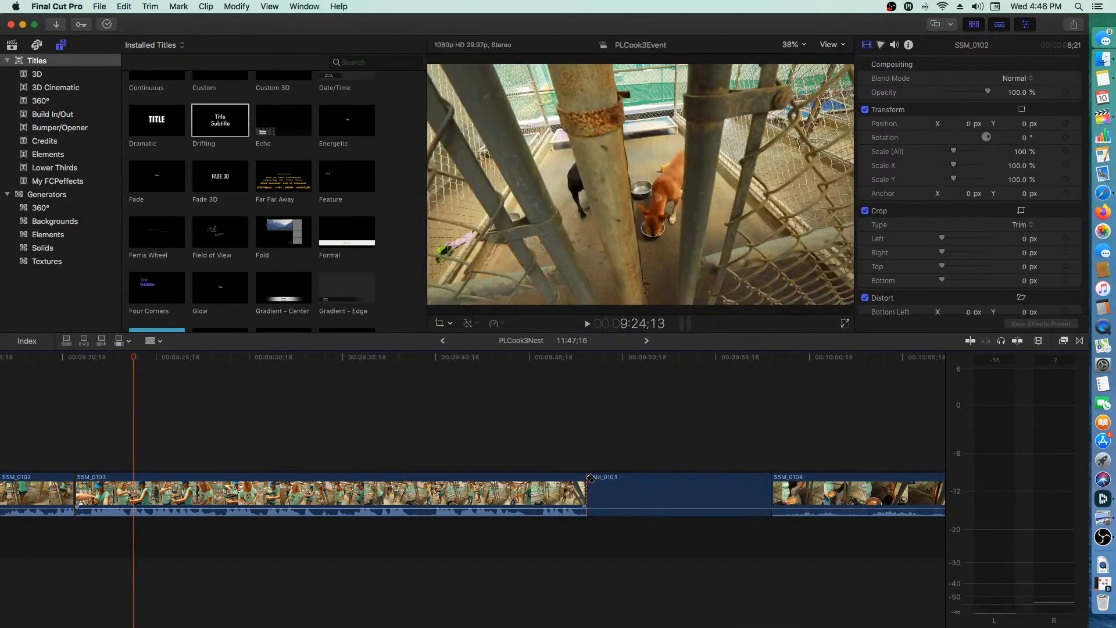
pyautogui.press('a')
pyautogui.click(452, 493)
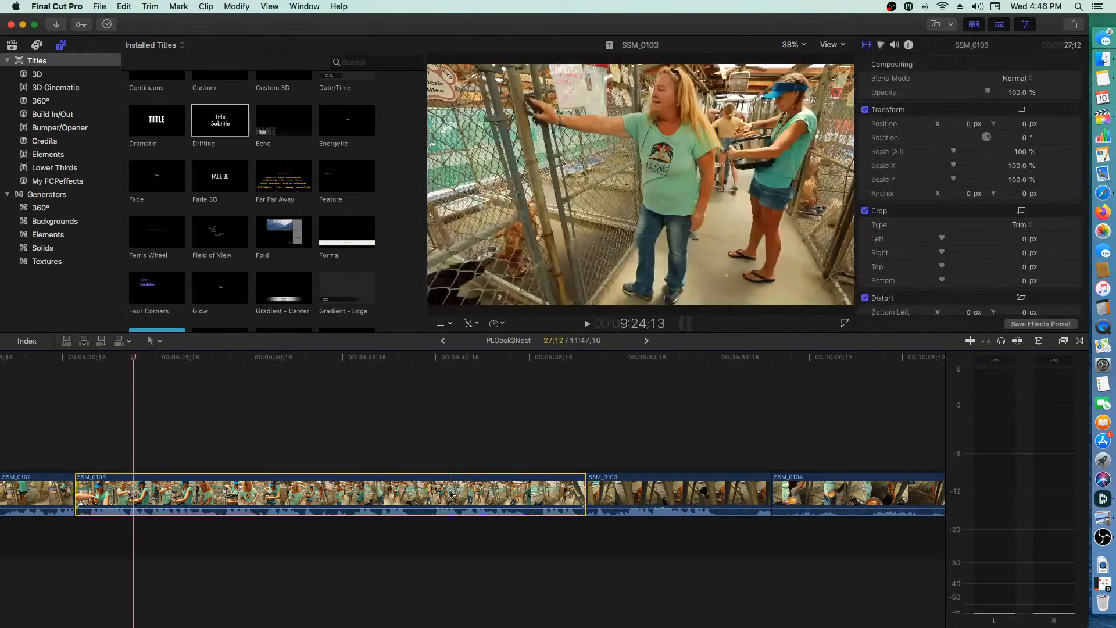
pyautogui.press('Delete')
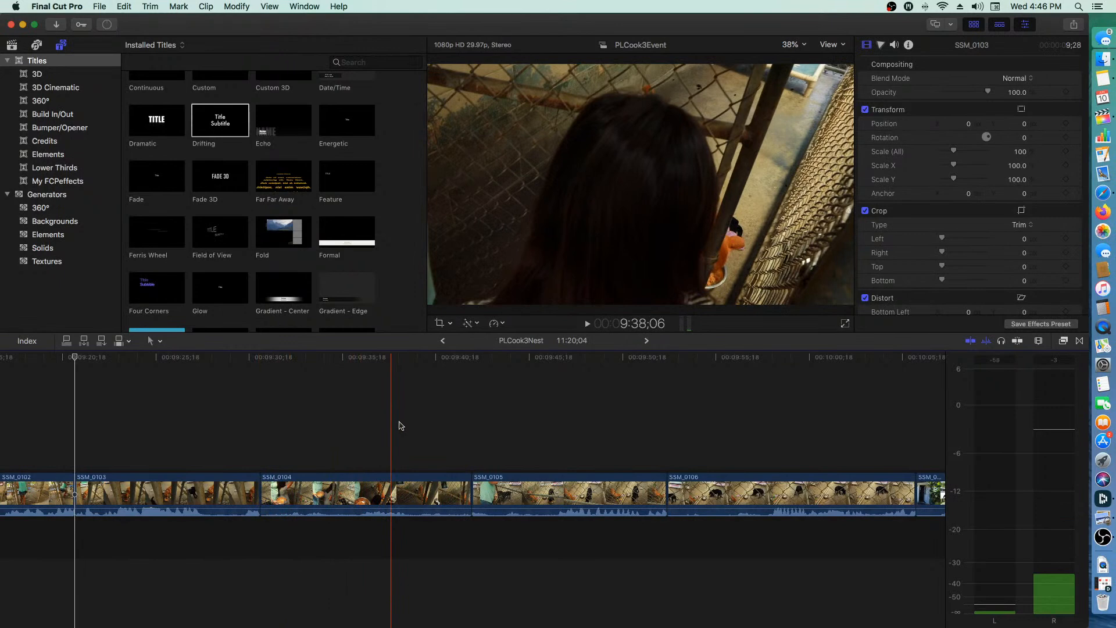
# - Play through SSM_0103 and SSM_0104, then delete the entire 11;10 SSM_0104 clip so SSM_0105 follows SSM_0103
pyautogui.press('space')
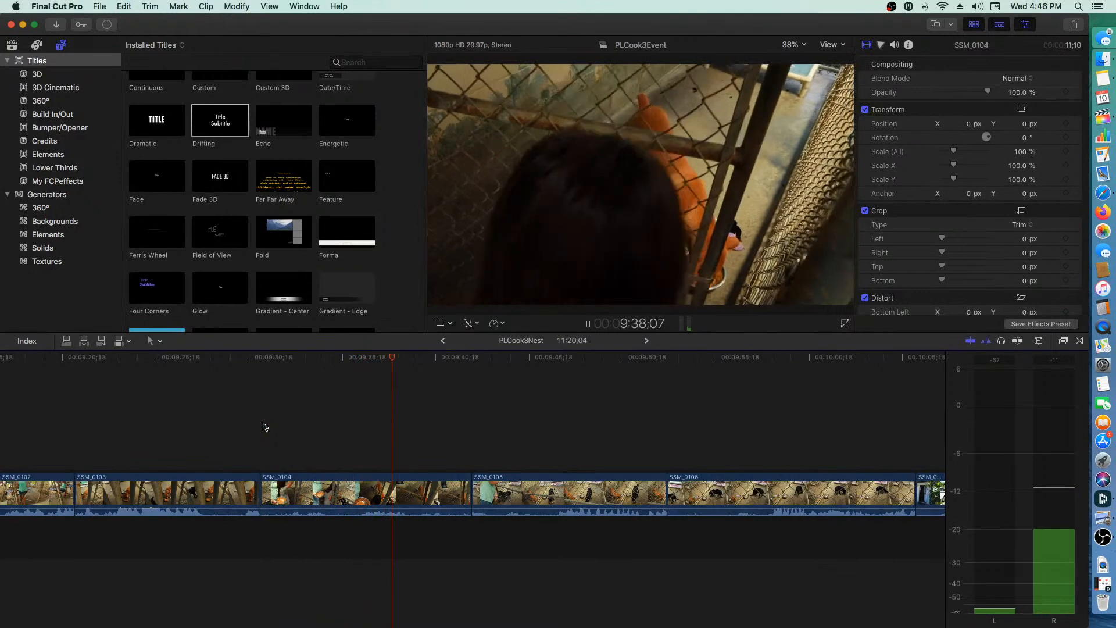
pyautogui.press('space')
pyautogui.click(325, 488)
pyautogui.press('Delete')
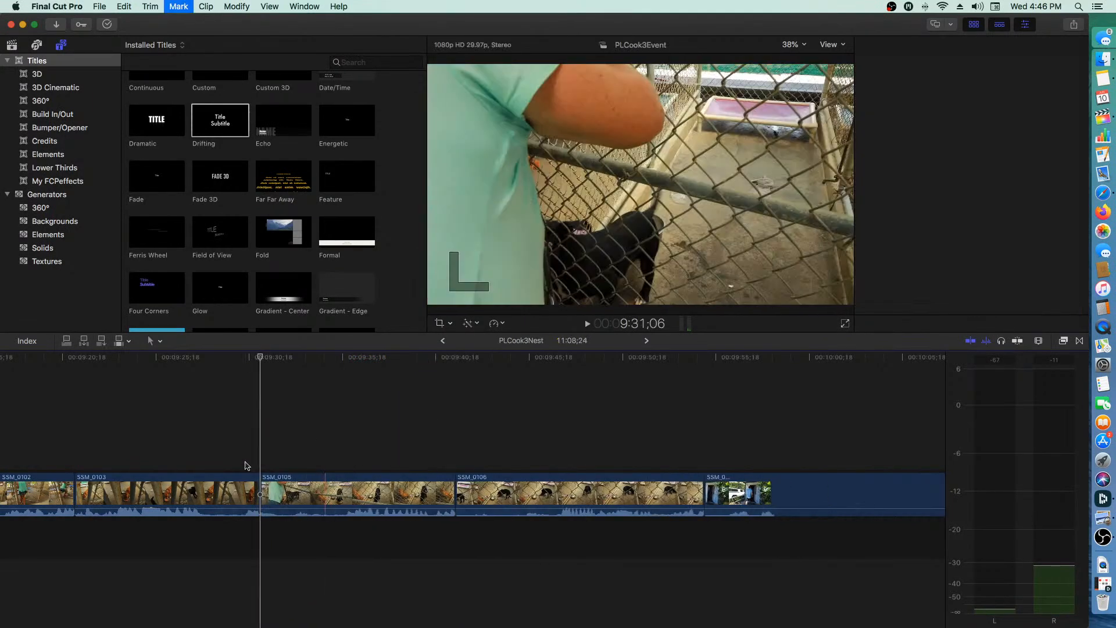
# - Review SSM_0105 and trim both ends, dropping the opening with the green shirt in view, so the clip lasts 7;12
pyautogui.click(270, 476)
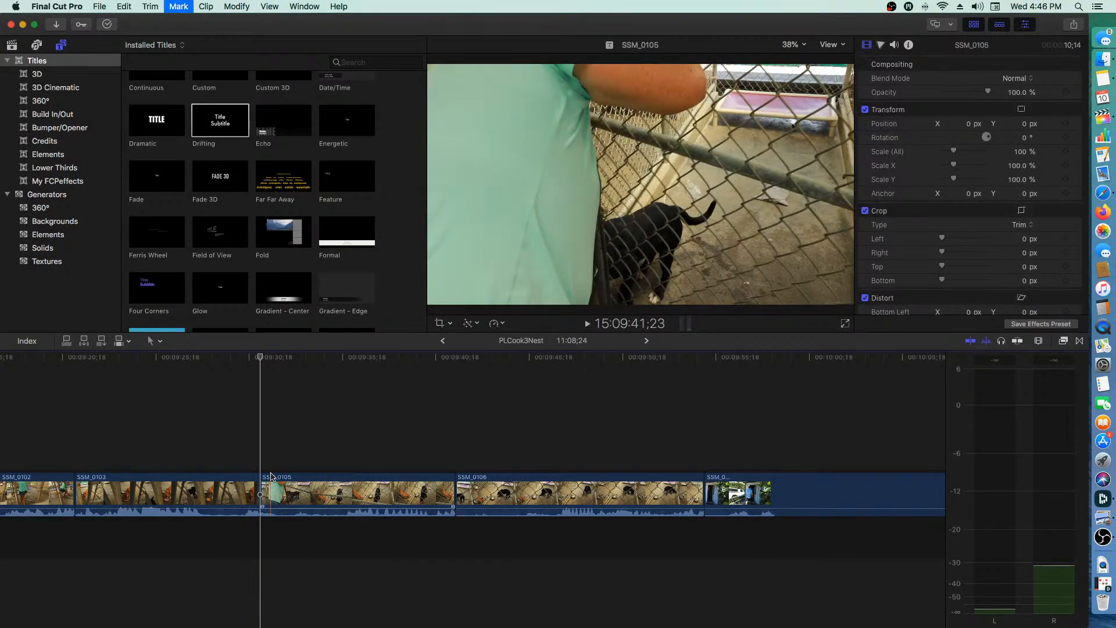
pyautogui.press('space')
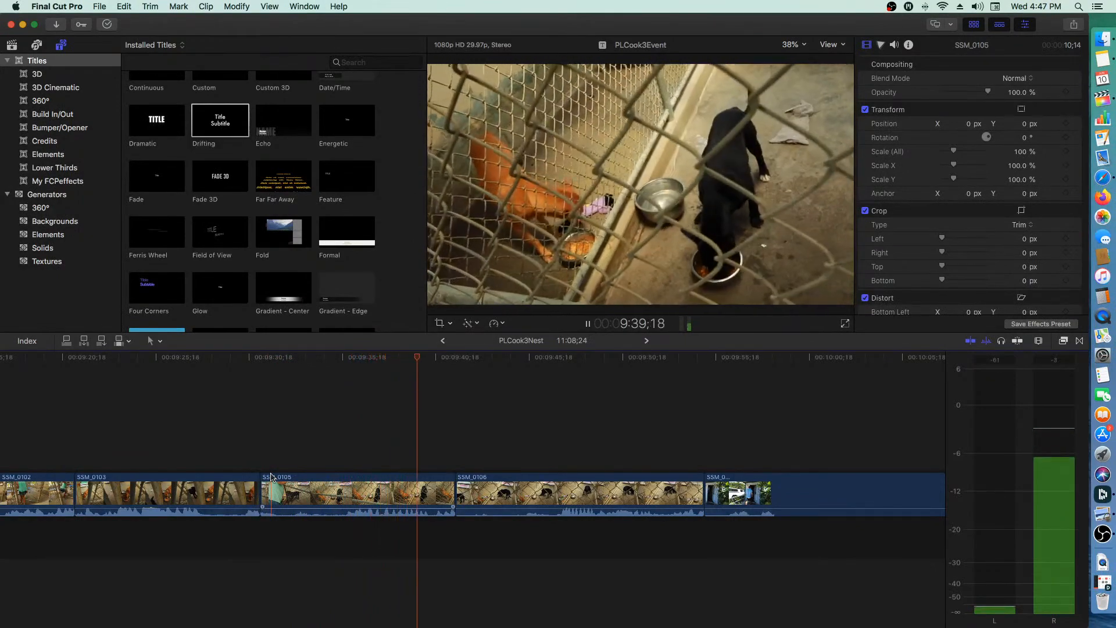
pyautogui.press('space')
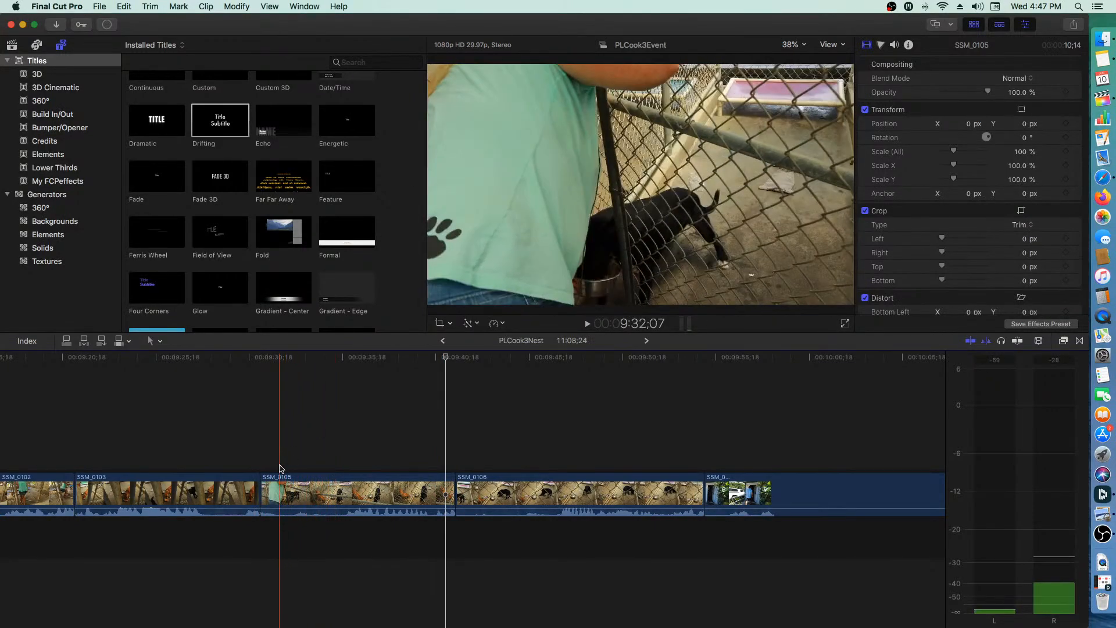
pyautogui.press('space')
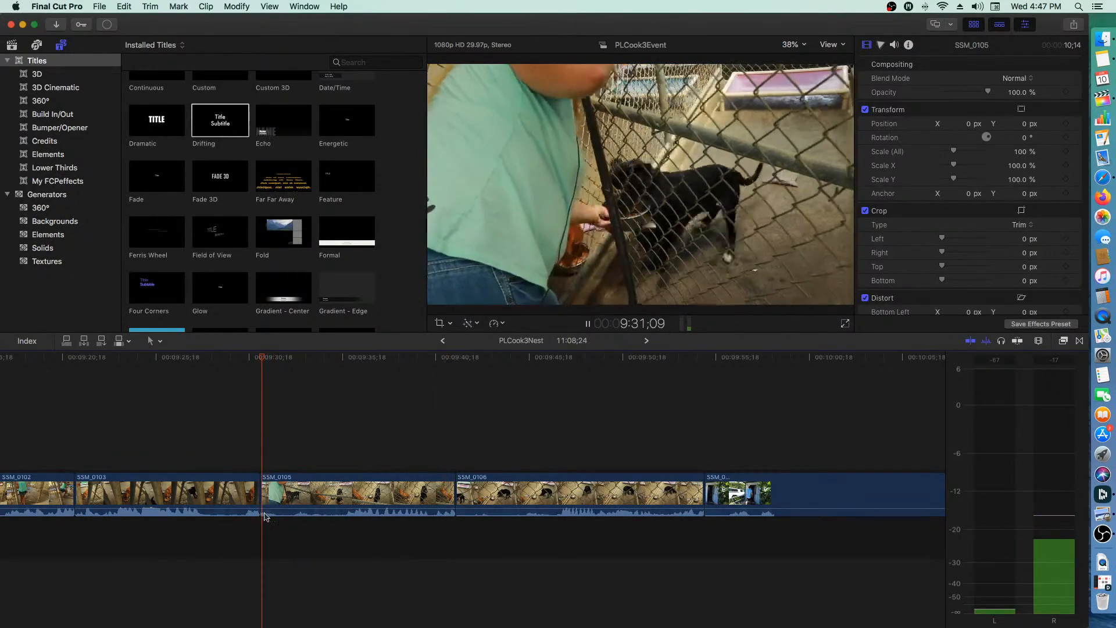
pyautogui.press('space')
pyautogui.moveTo(294, 482); pyautogui.dragTo(297, 481)
pyautogui.press('space')
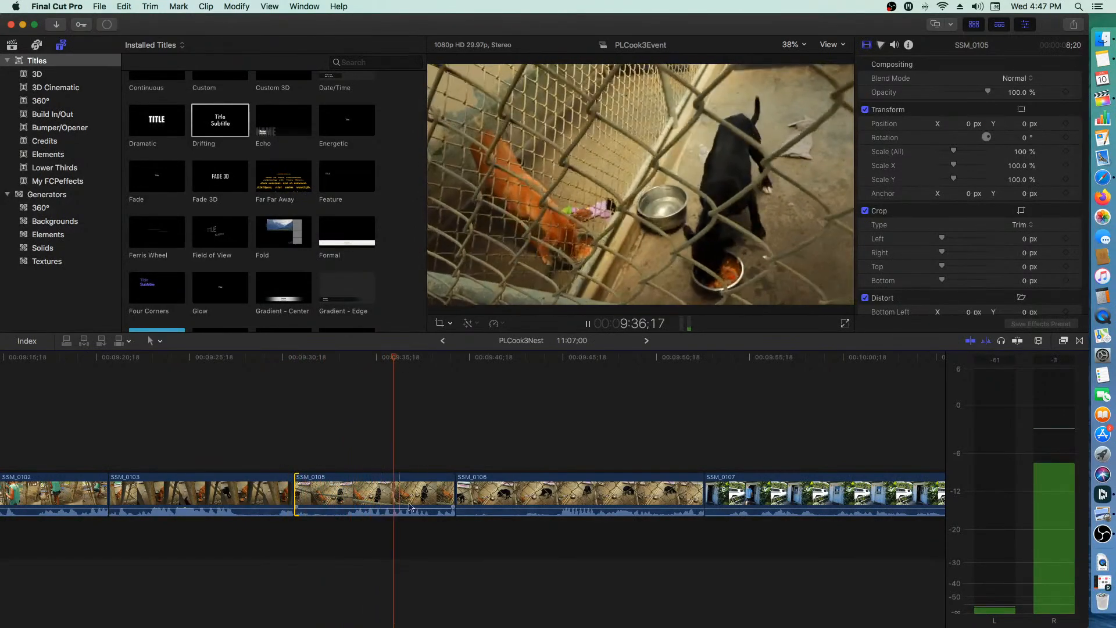
pyautogui.press('space')
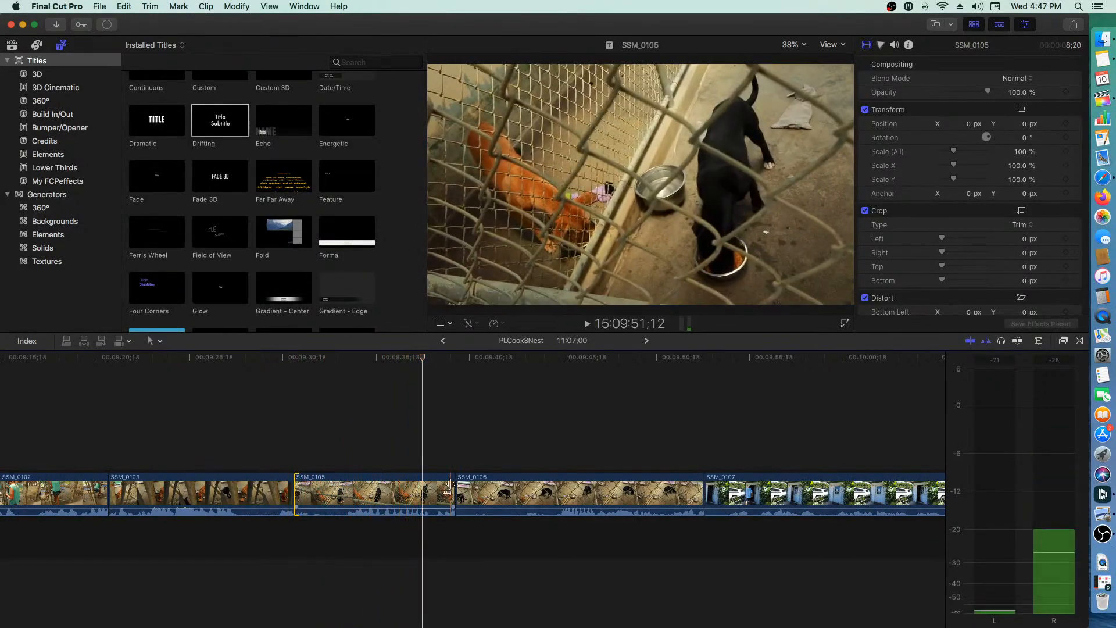
pyautogui.moveTo(415, 486); pyautogui.dragTo(425, 487)
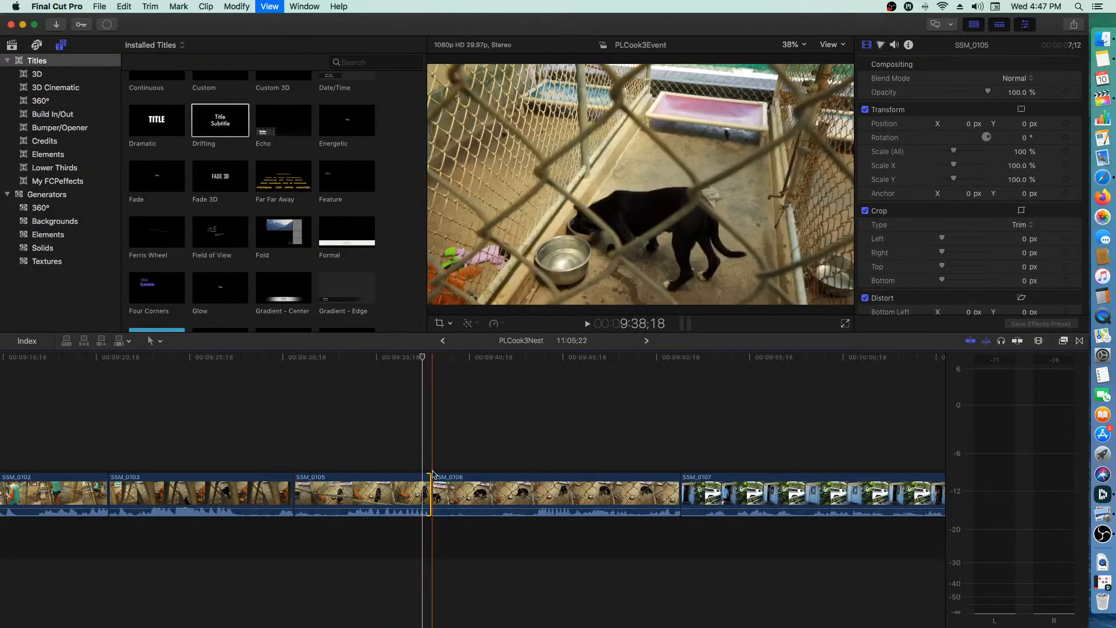
# - Play SSM_0106 and delete the entire 13;10 clip so SSM_0107 follows SSM_0105
pyautogui.press('space')
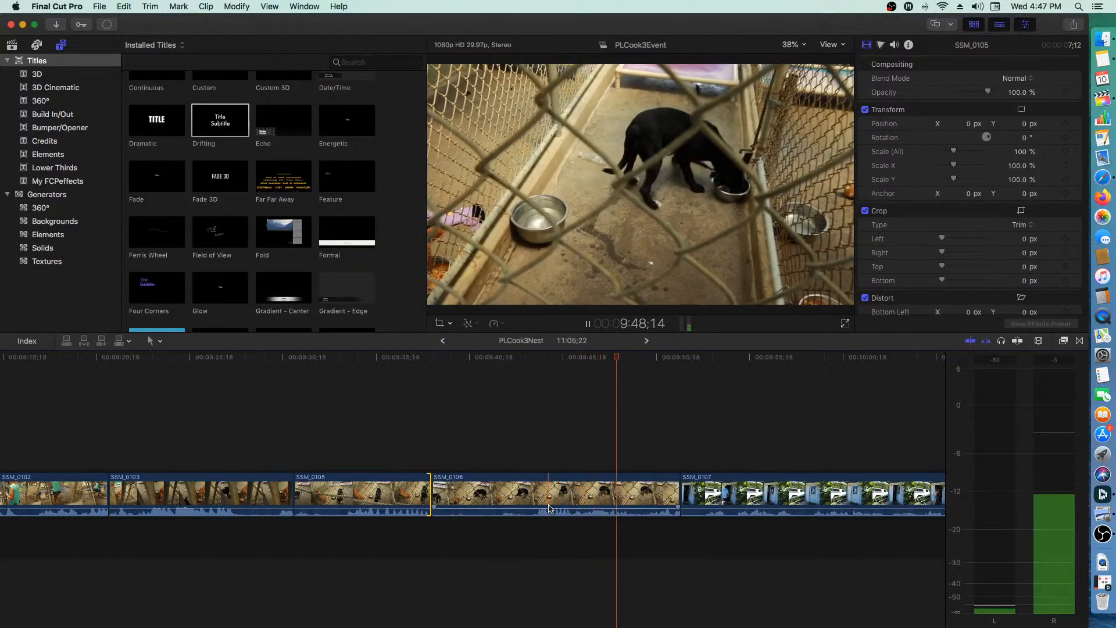
pyautogui.click(555, 499)
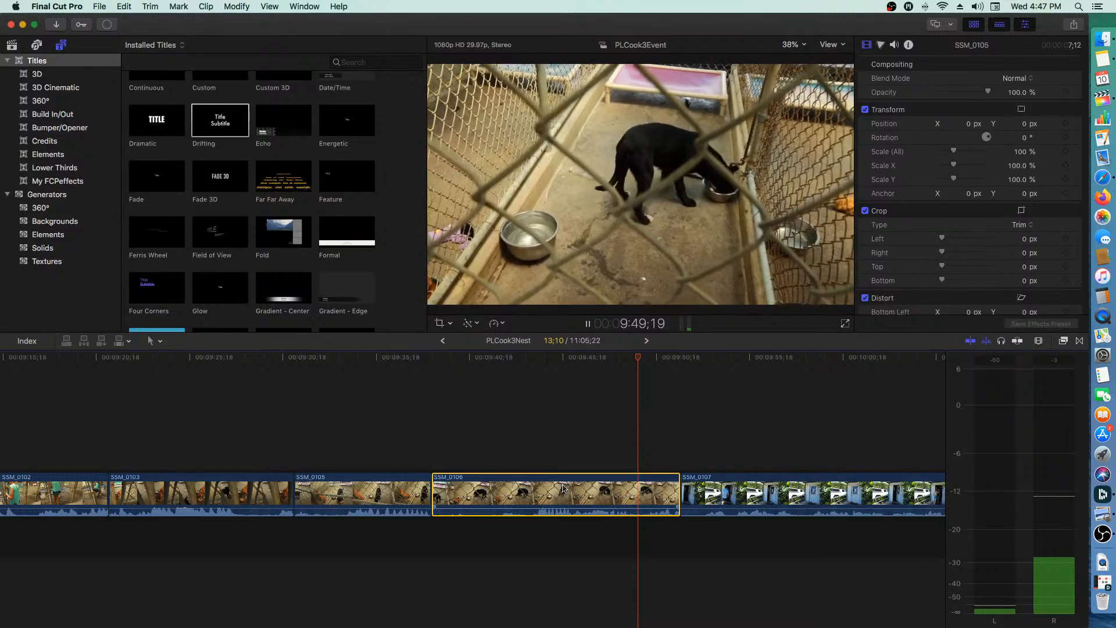
pyautogui.press('Delete')
pyautogui.press('Delete')
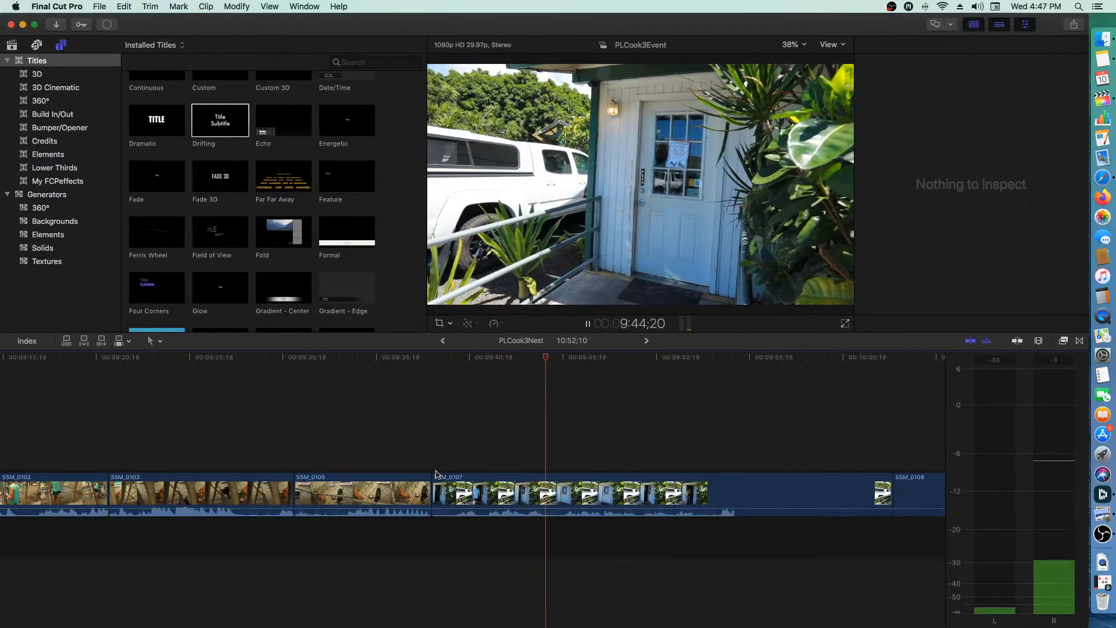
# - Play through SSM_0107 to examine the doorway action and the people walking out
pyautogui.hscroll(3, 478, 482)
pyautogui.hscroll(6, 478, 482)
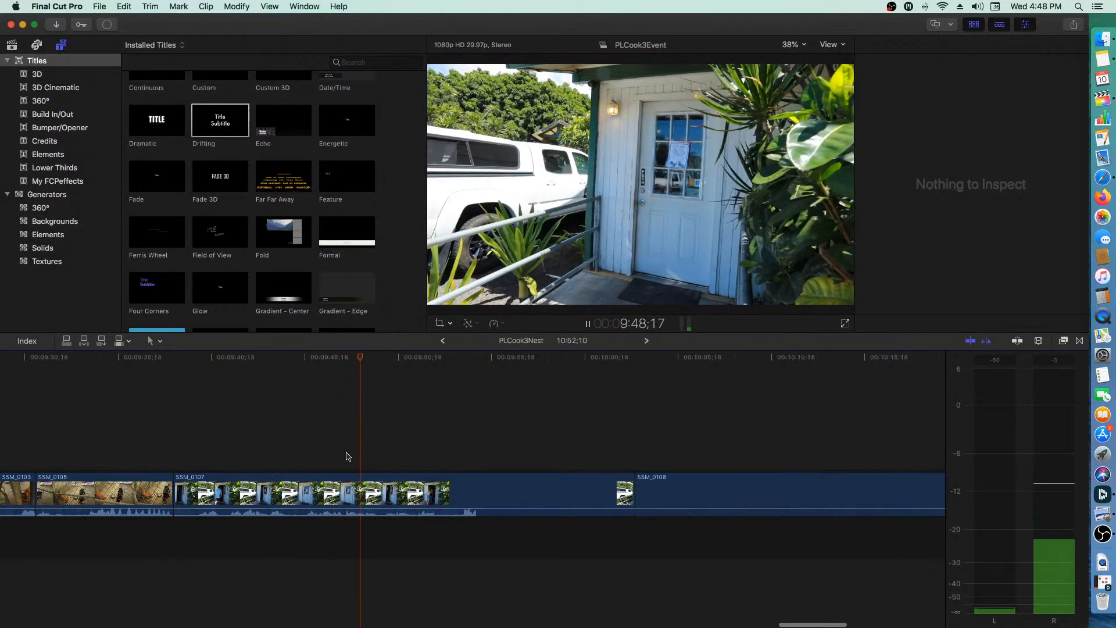
pyautogui.press('space')
pyautogui.press('super+4')
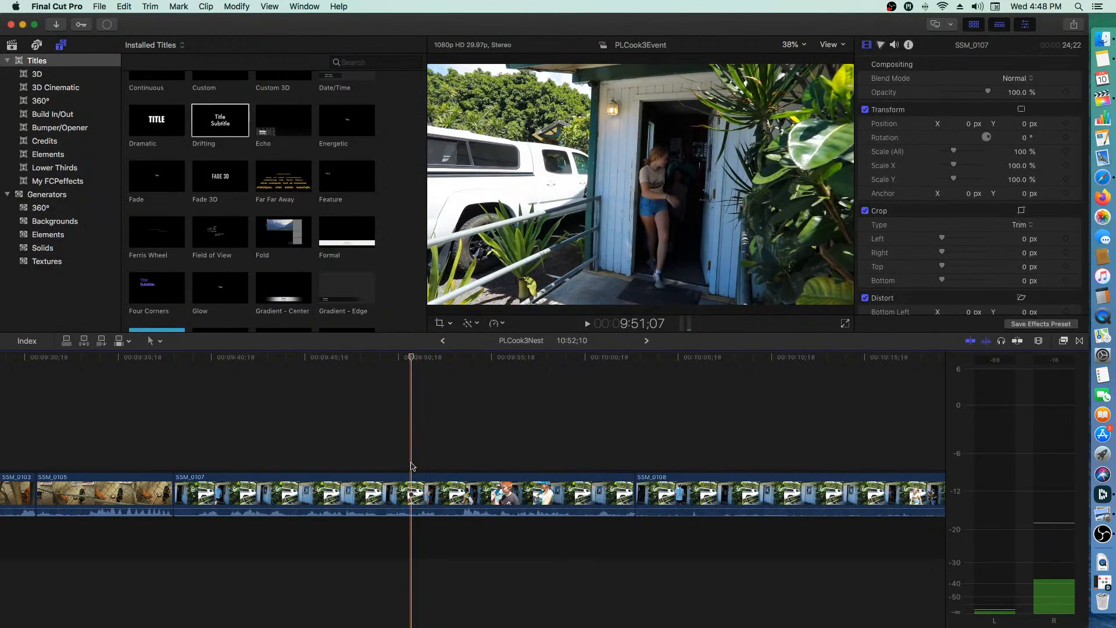
pyautogui.press('space')
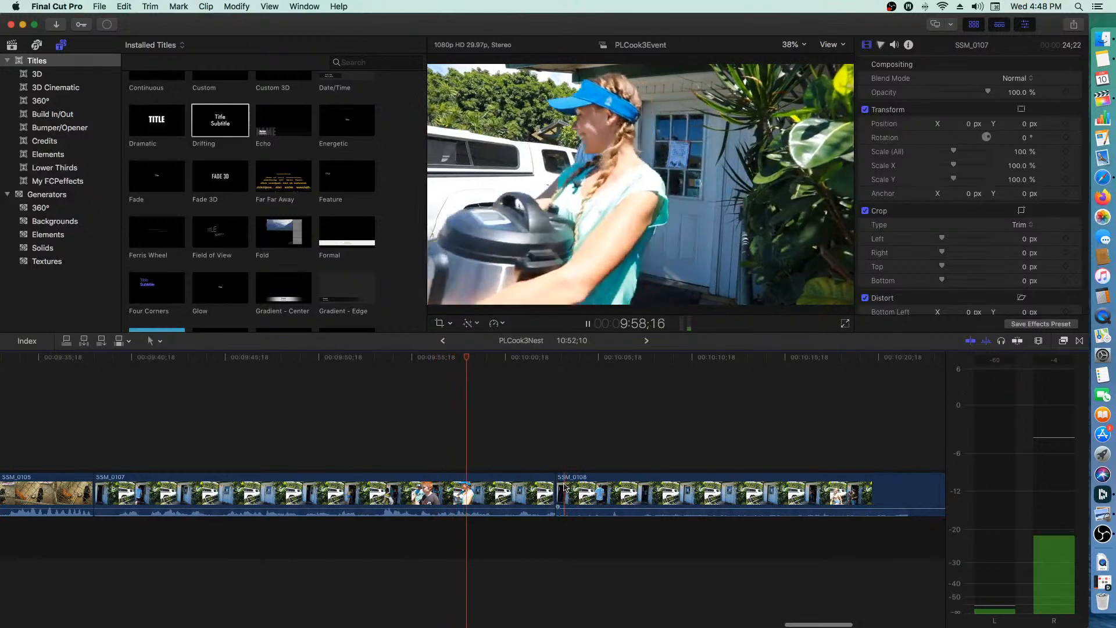
pyautogui.press('space')
pyautogui.press('space')
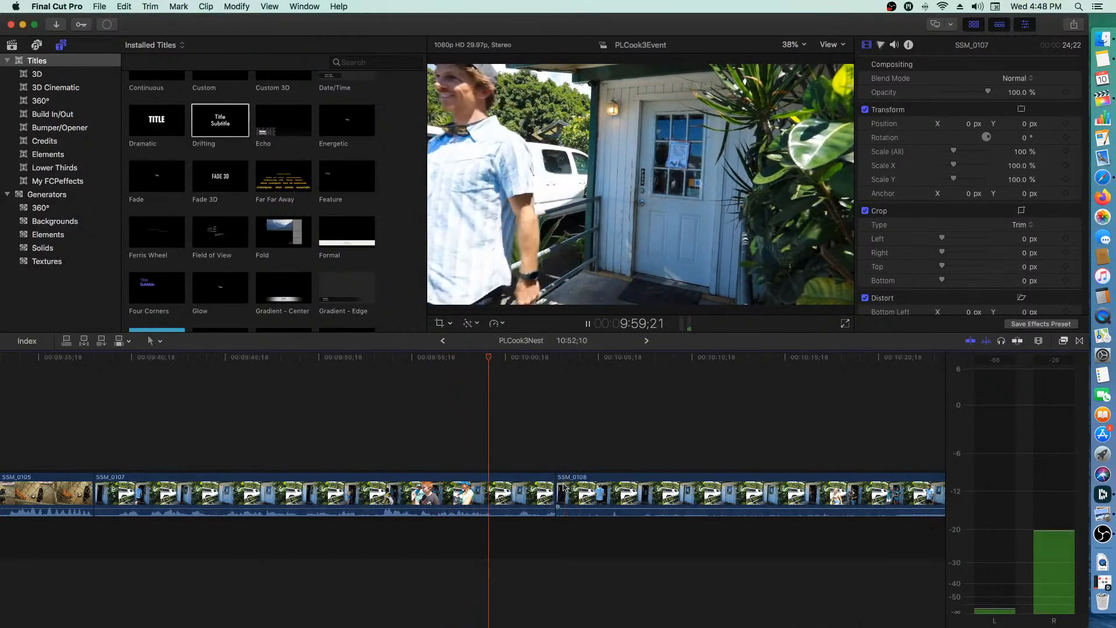
pyautogui.press('space')
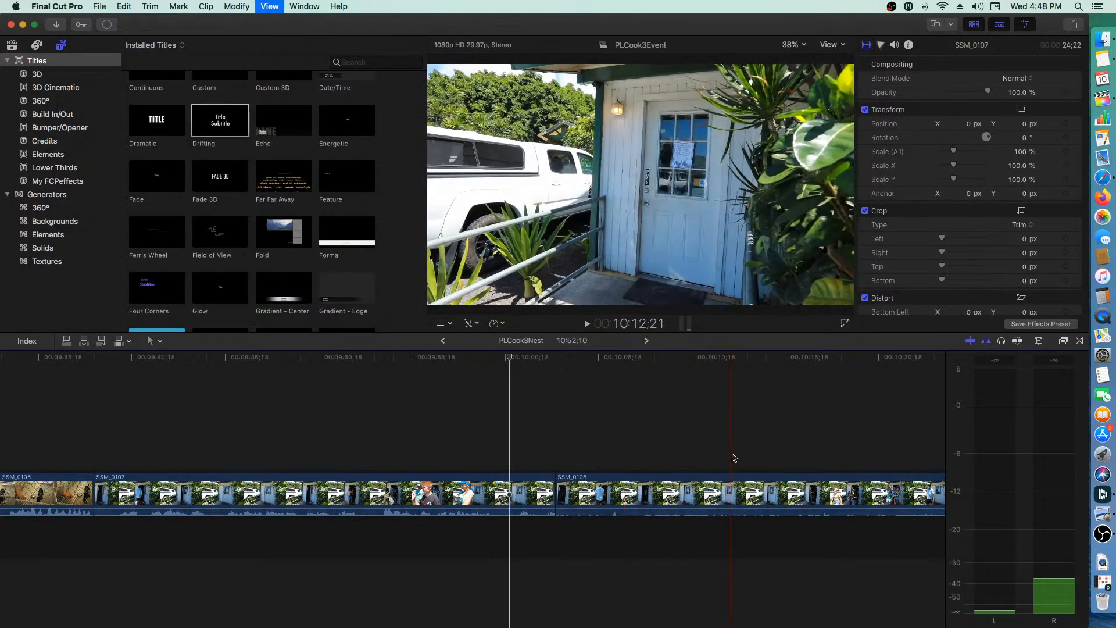
# - Skim SSM_0108, split it shortly before people come out of the door, and delete its opening 10;23 section
pyautogui.hscroll(2, 736, 461)
pyautogui.hscroll(10, 712, 462)
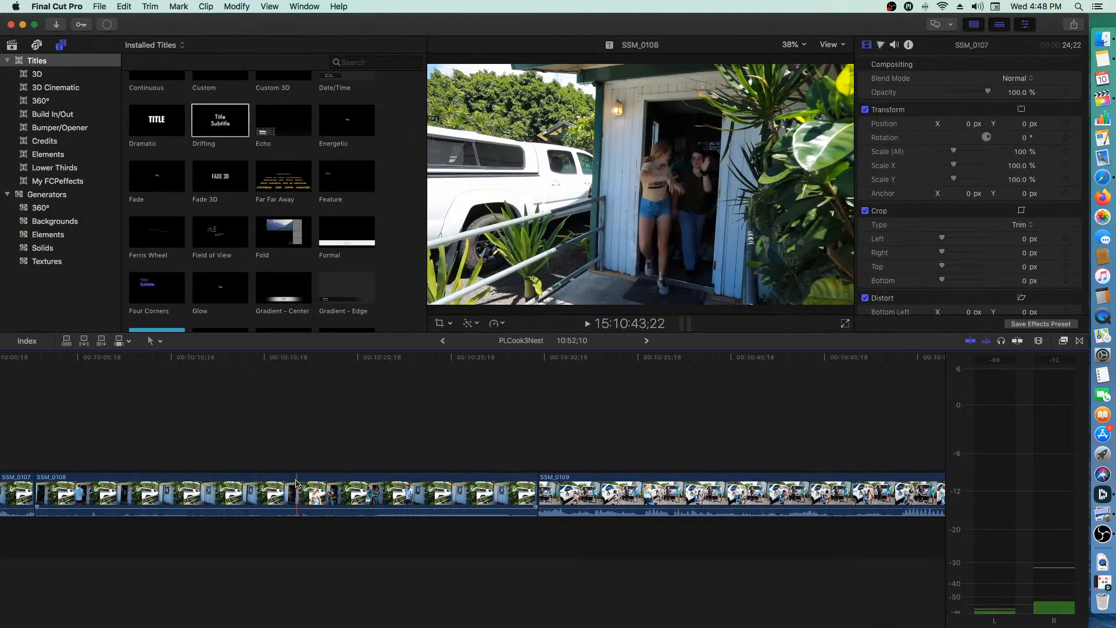
pyautogui.press('b')
pyautogui.click(237, 480)
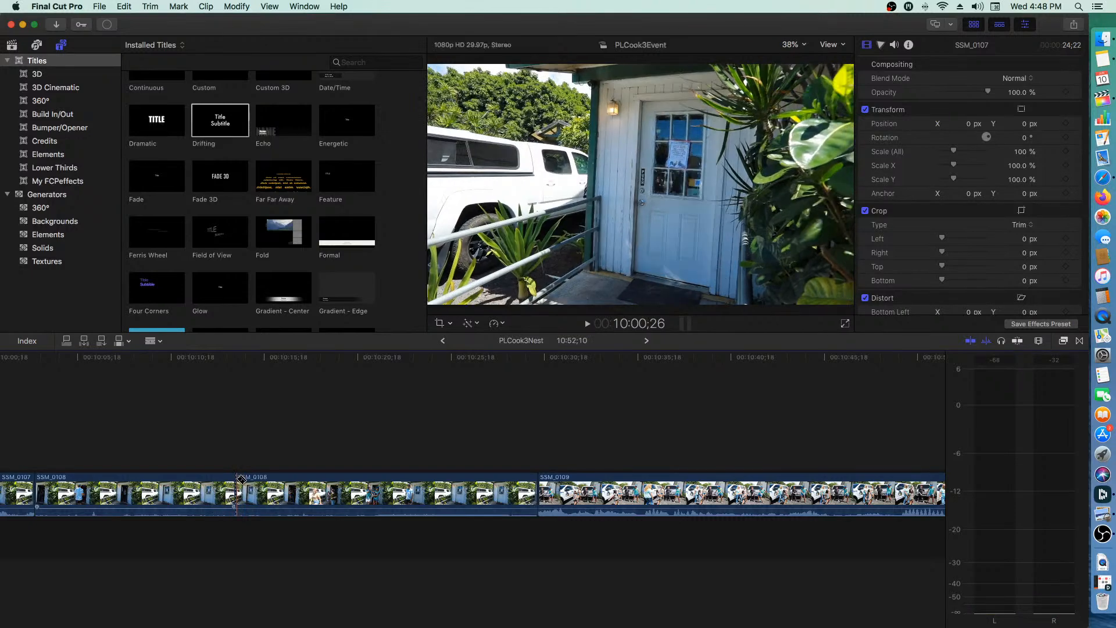
pyautogui.press('a')
pyautogui.click(198, 491)
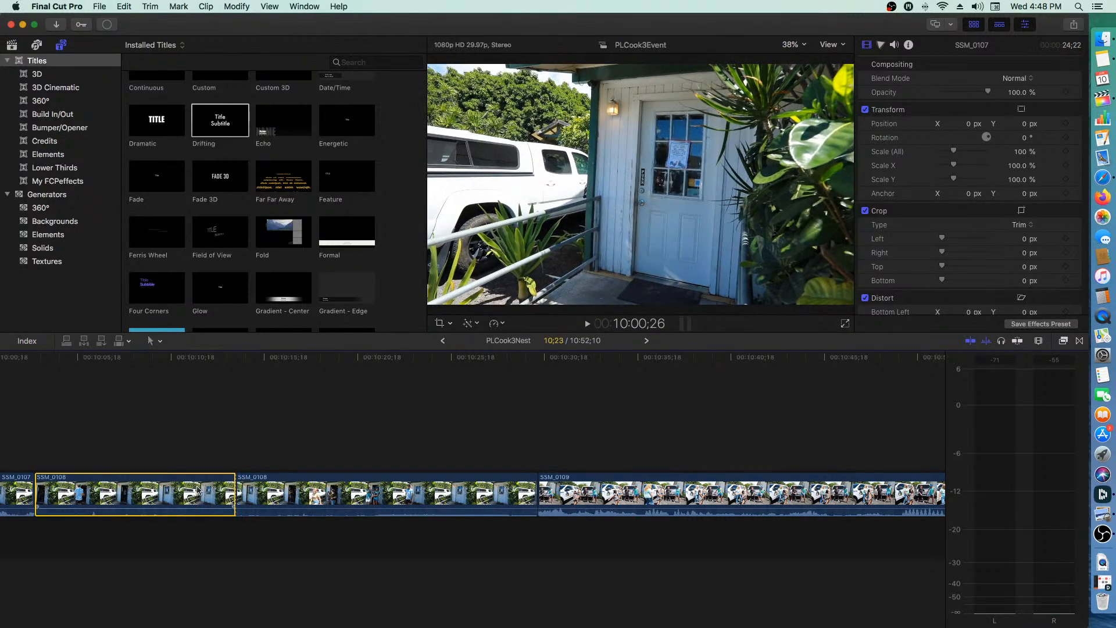
pyautogui.press('Delete')
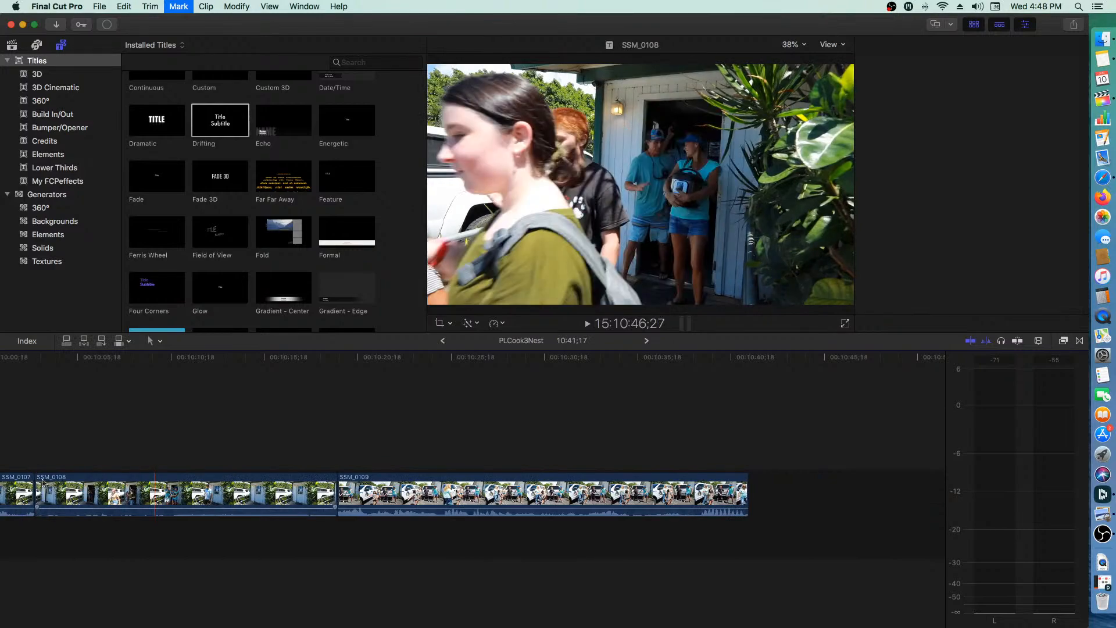
# - Delete the entire SSM_0107 clip so SSM_0108 follows SSM_0105
pyautogui.hscroll(-6, 39, 482)
pyautogui.click(252, 490)
pyautogui.press('Delete')
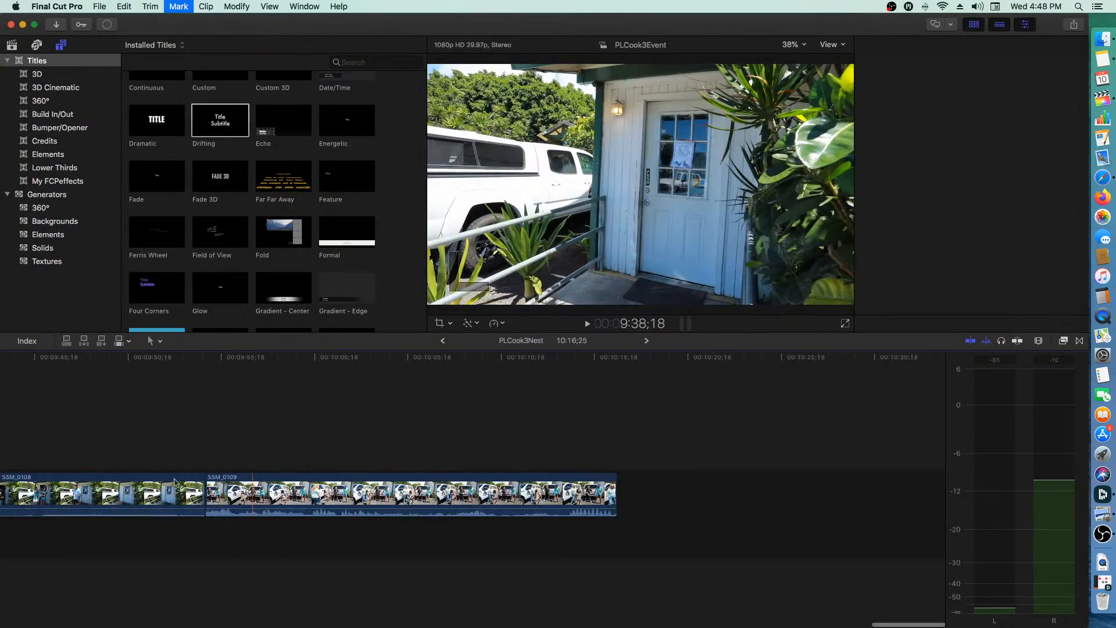
# - Play from SSM_0103 into SSM_0108 and trim the end of SSM_0108 so the clip lasts 10;27
pyautogui.hscroll(-9, 166, 476)
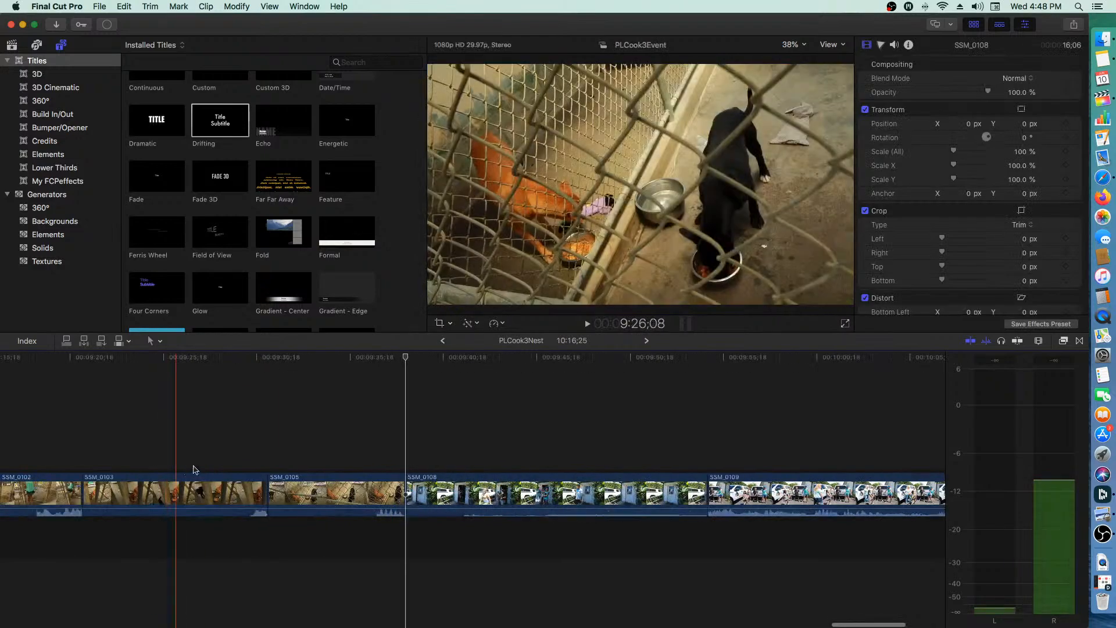
pyautogui.press('space')
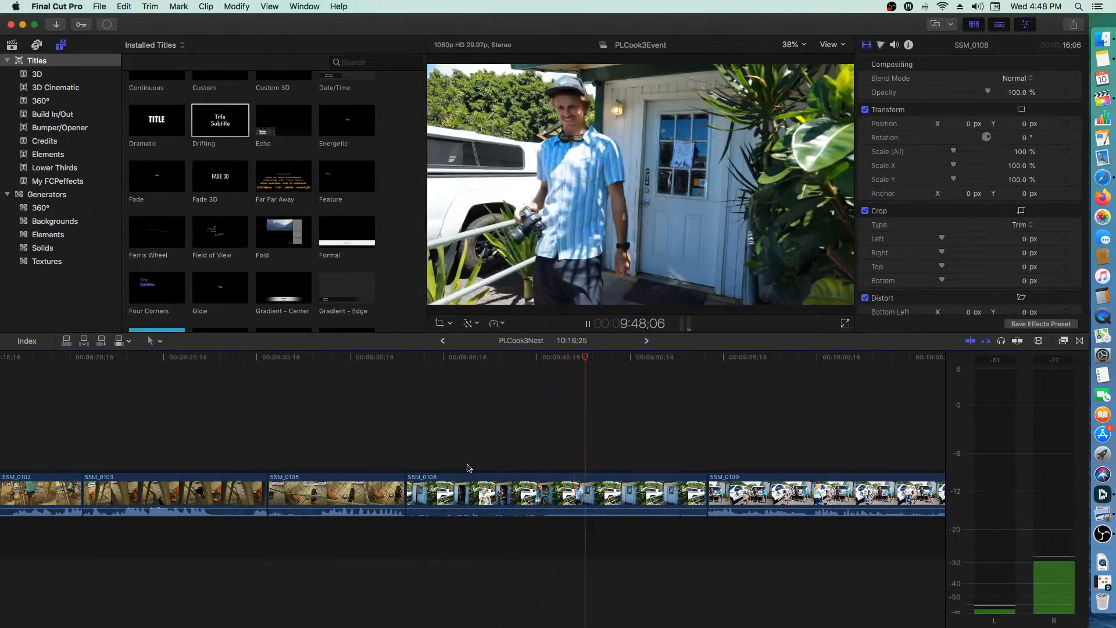
pyautogui.moveTo(708, 491); pyautogui.dragTo(606, 493)
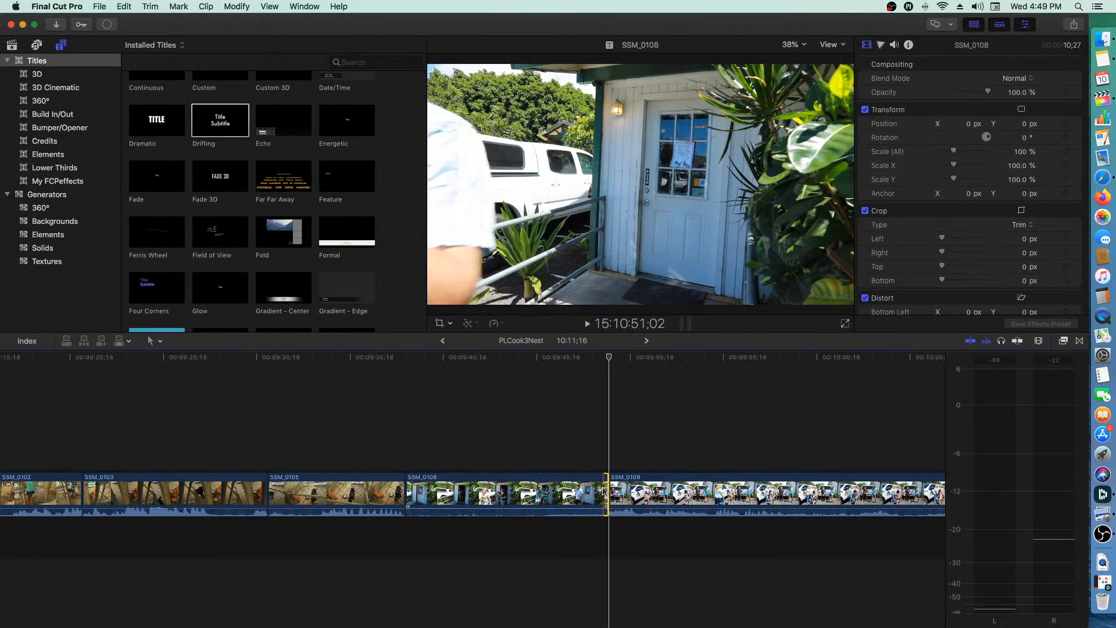
# - Review SSM_0109 and split it at two points to isolate a short section of the group dancing by the trucks
pyautogui.hscroll(5, 611, 491)
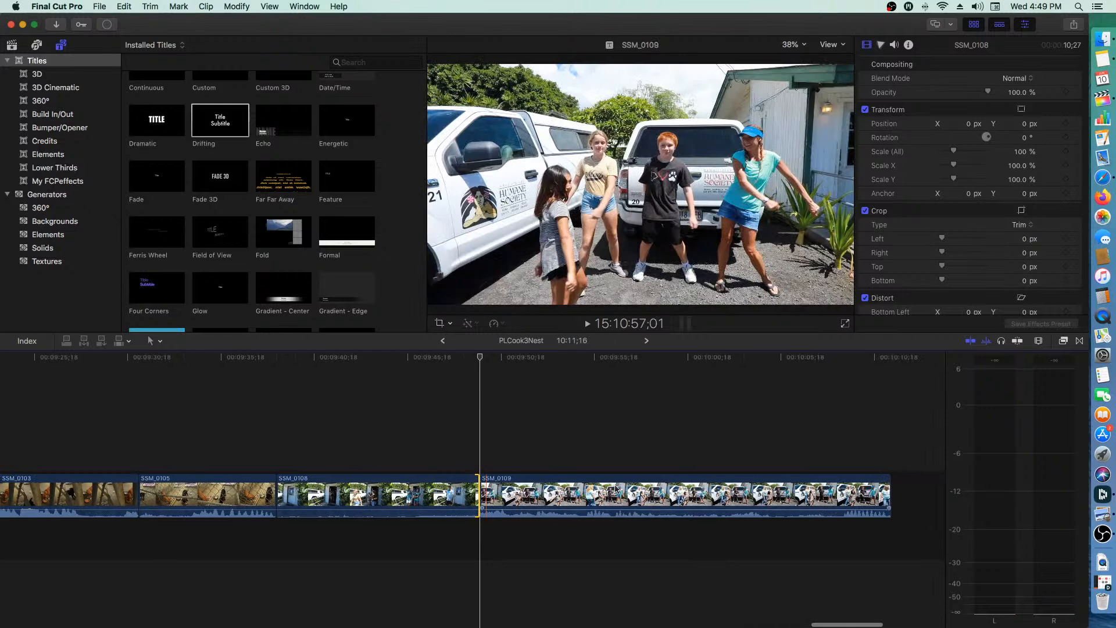
pyautogui.hscroll(4, 616, 490)
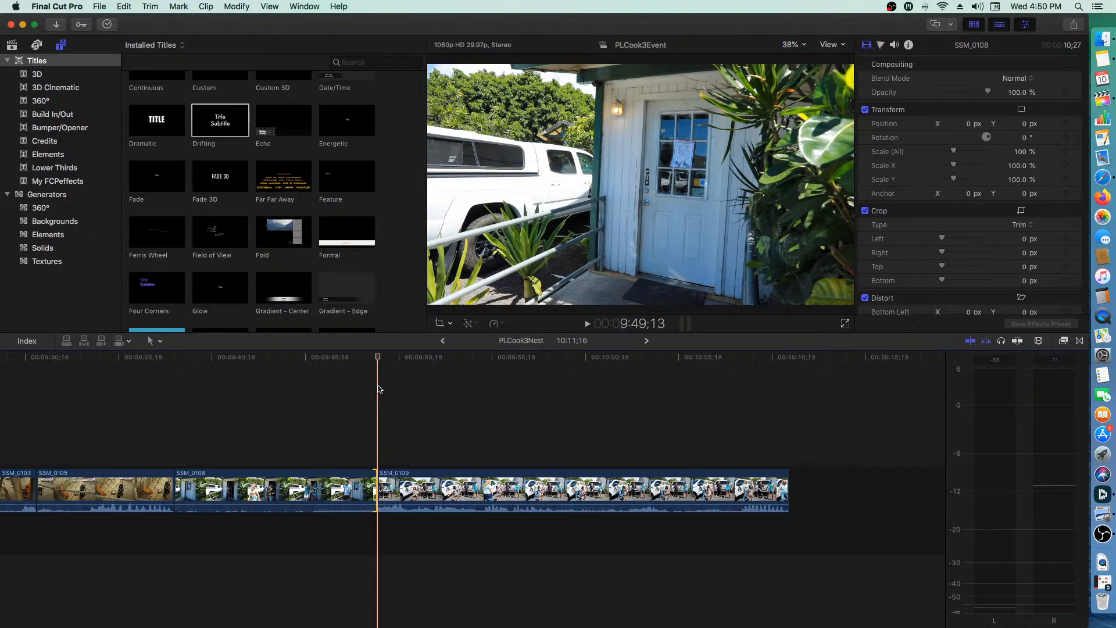
pyautogui.press('space')
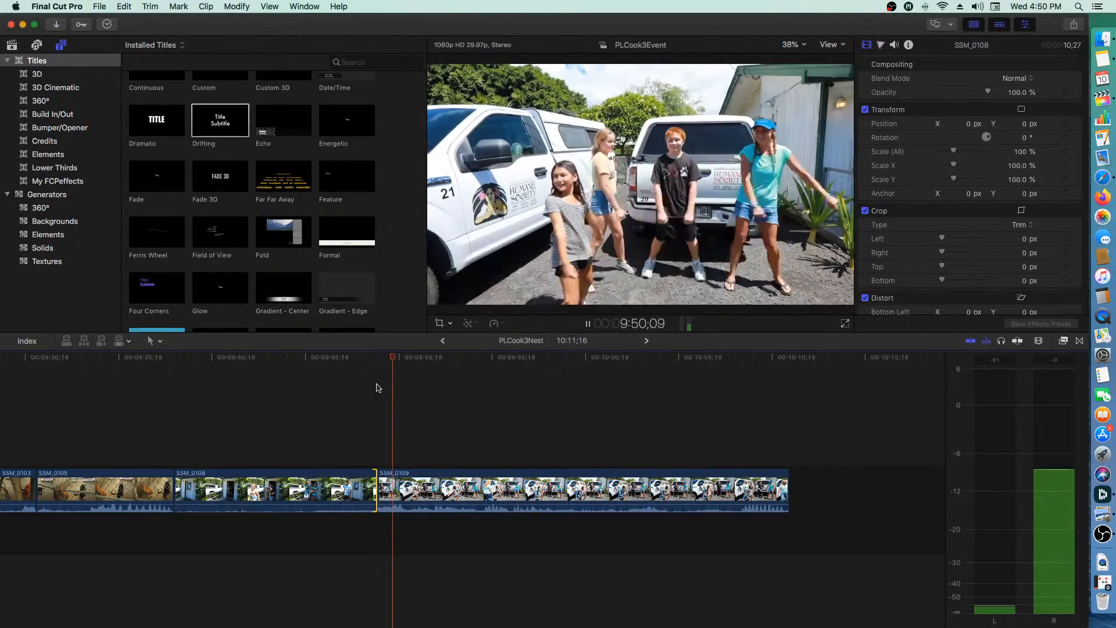
pyautogui.press('space')
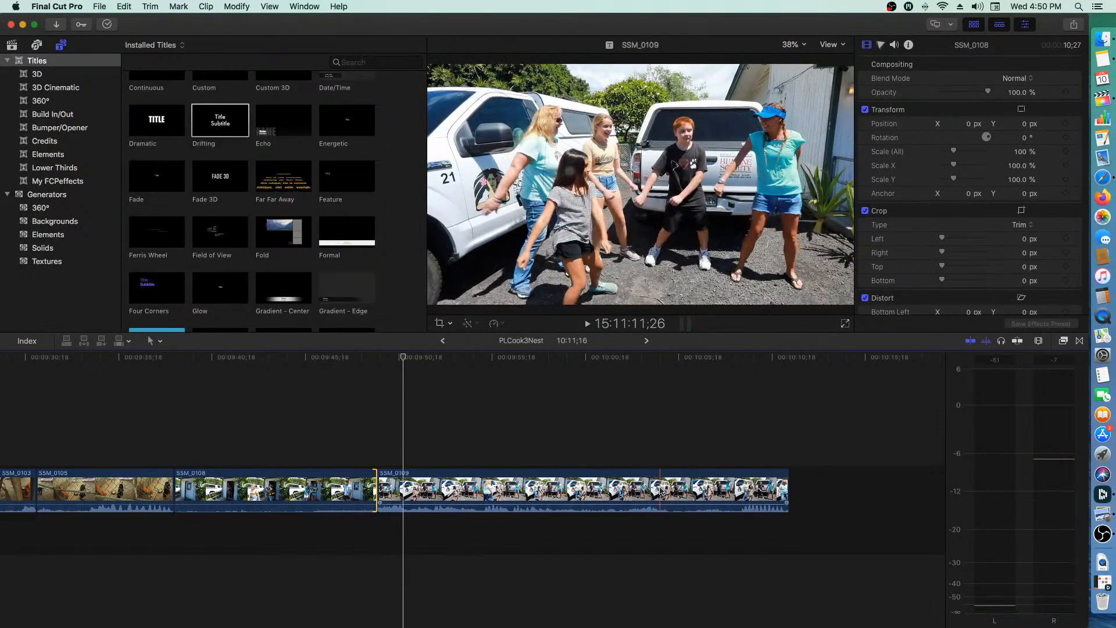
pyautogui.click(661, 490)
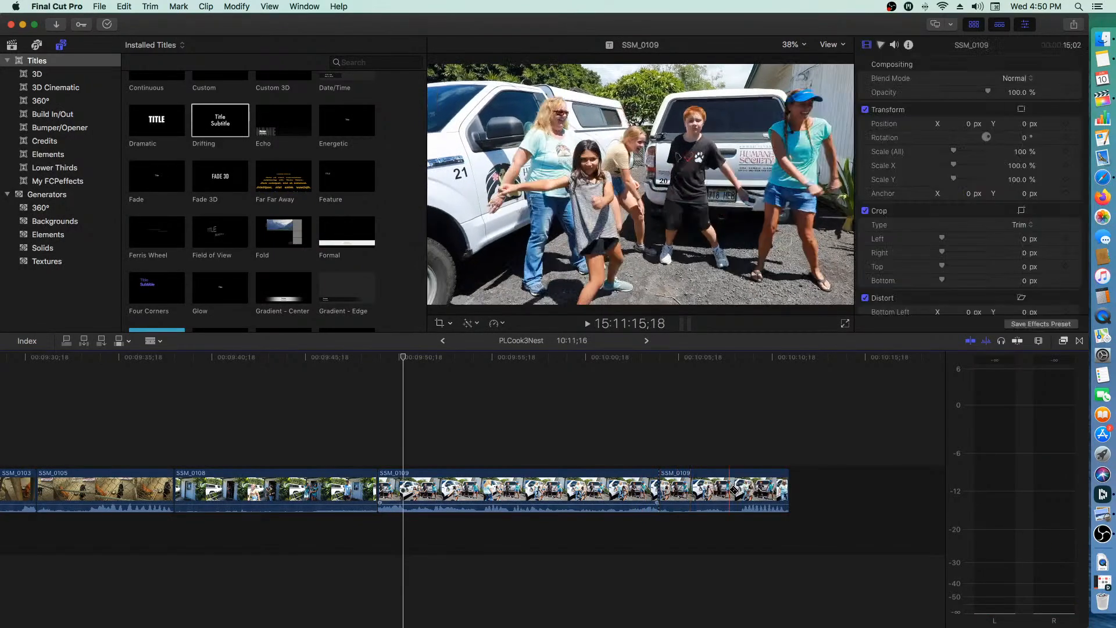
pyautogui.click(737, 490)
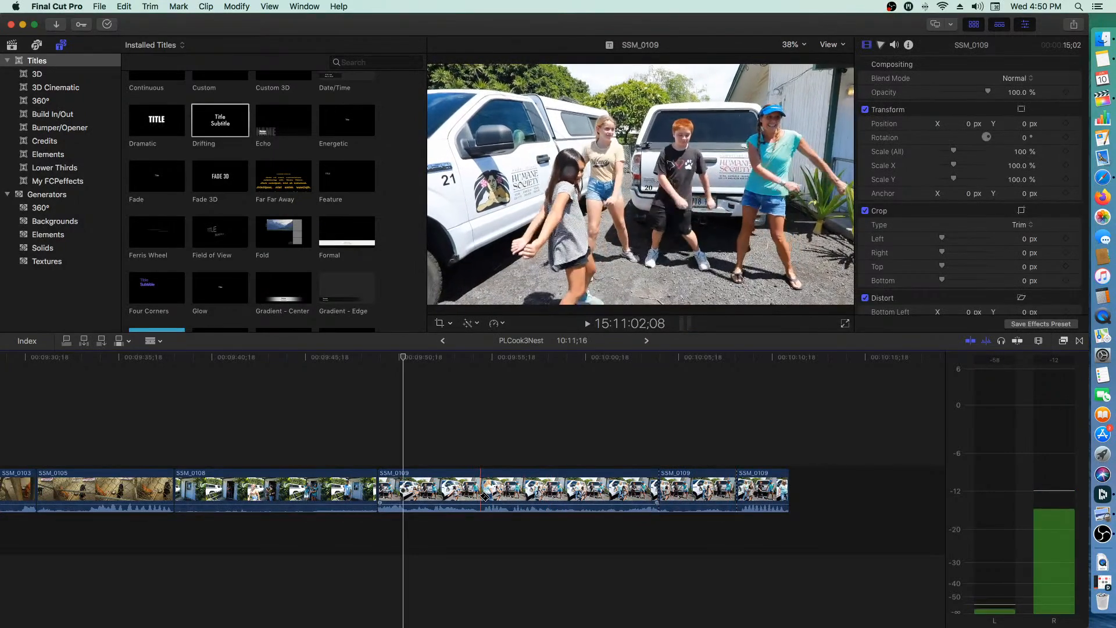
# - Delete the opening 15;02 and closing 2;24 sections of SSM_0109, keeping only the middle section
pyautogui.press('a')
pyautogui.click(495, 495)
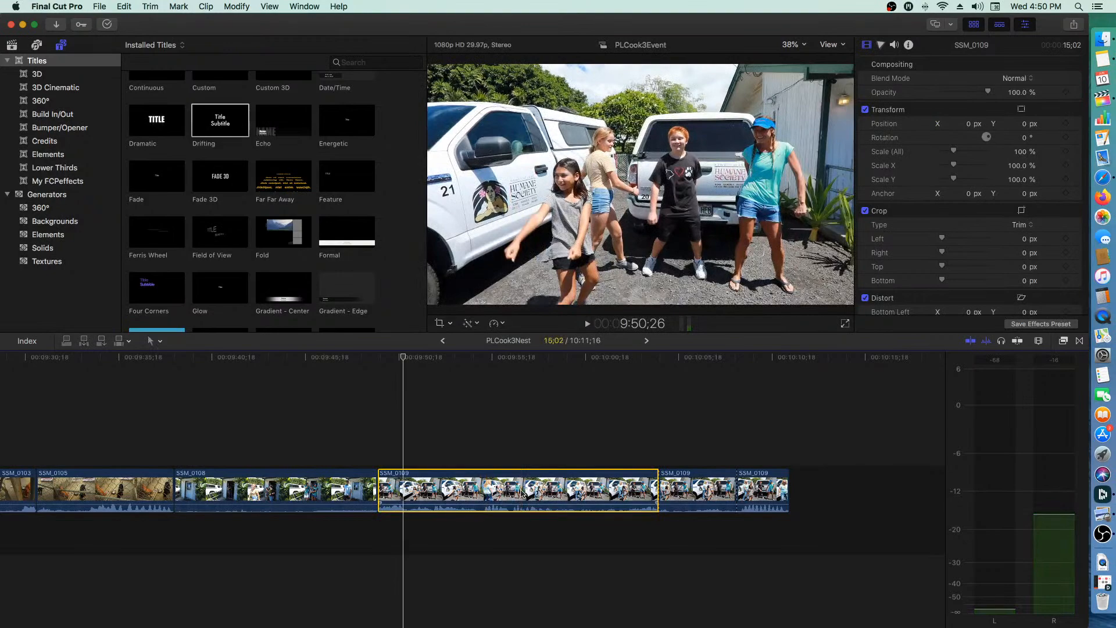
pyautogui.press('Delete')
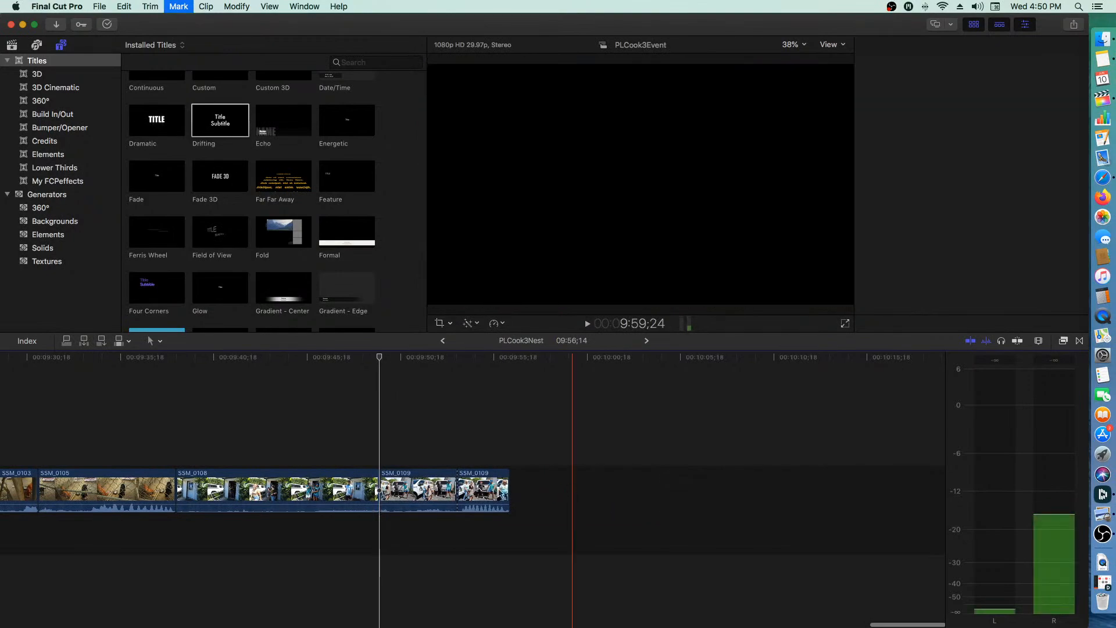
pyautogui.click(485, 492)
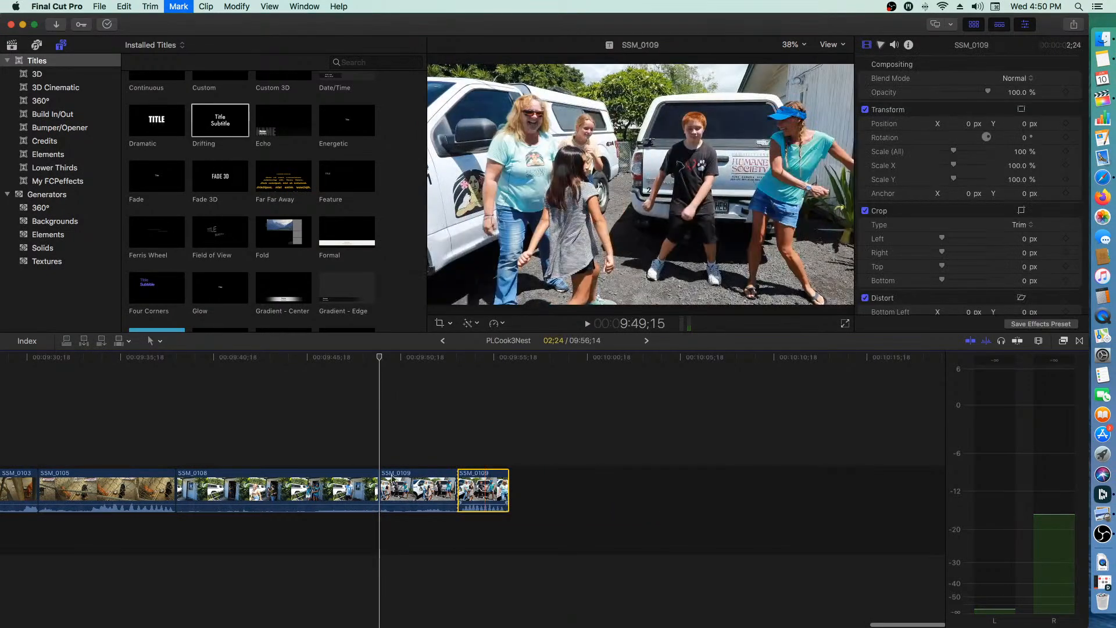
pyautogui.press('Delete')
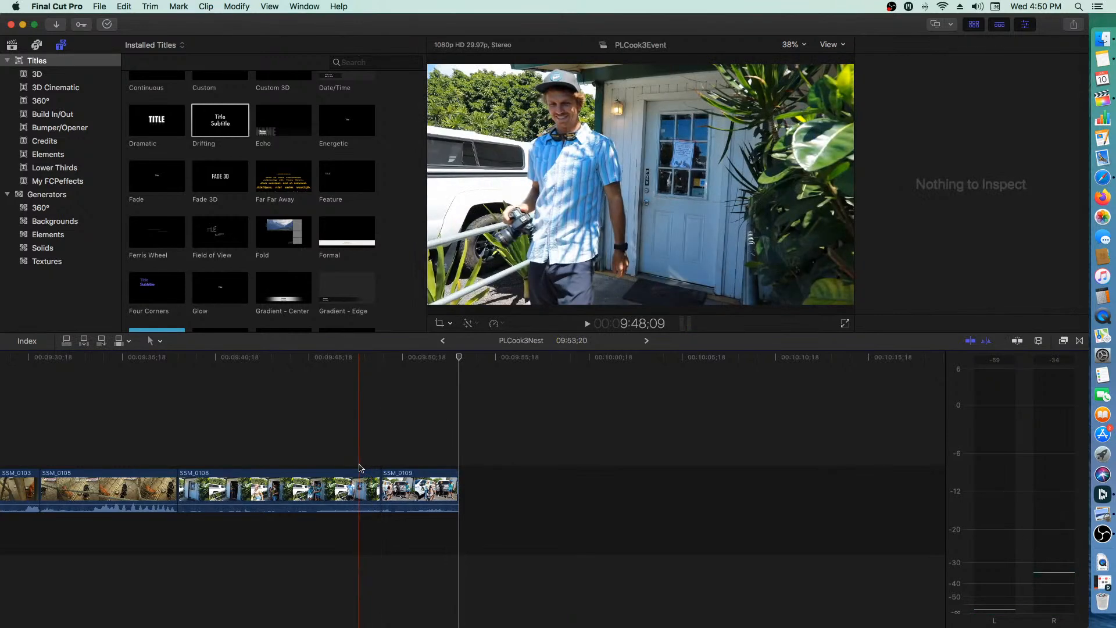
# - Look over the whole PLCook3Nest timeline, select the When A Dog Licks Your Face music clip, and place the playhead at its end
pyautogui.press('z')
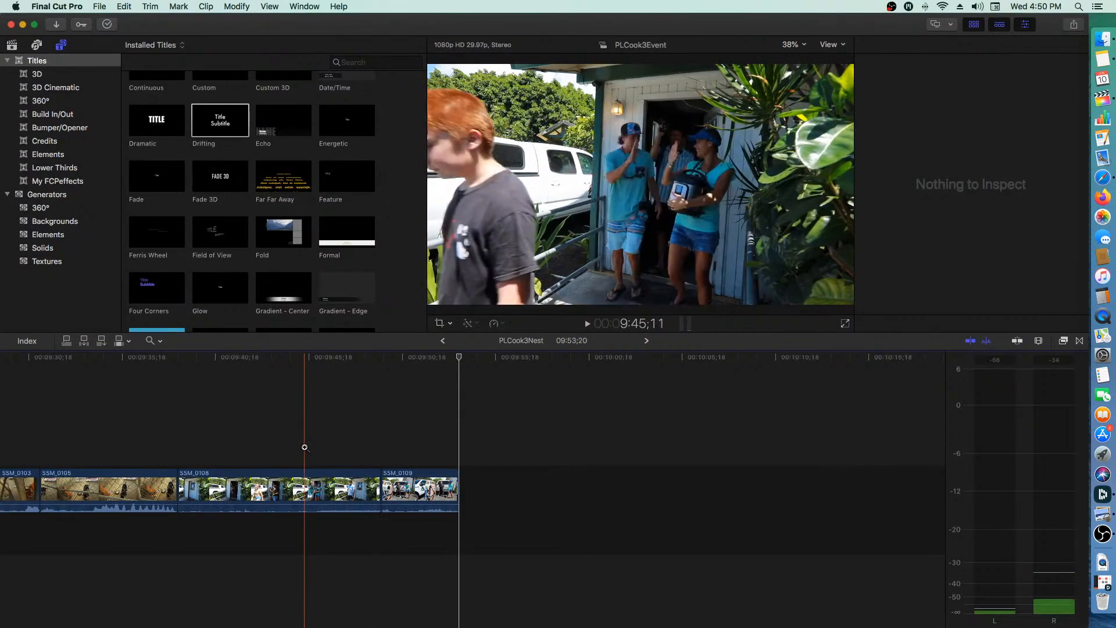
pyautogui.keyDown('alt'); pyautogui.click(299, 445); pyautogui.keyUp('alt')
pyautogui.keyDown('alt'); pyautogui.click(299, 445); pyautogui.keyUp('alt')
pyautogui.keyDown('alt'); pyautogui.click(300, 445); pyautogui.keyUp('alt')
pyautogui.hscroll(-10, 301, 444)
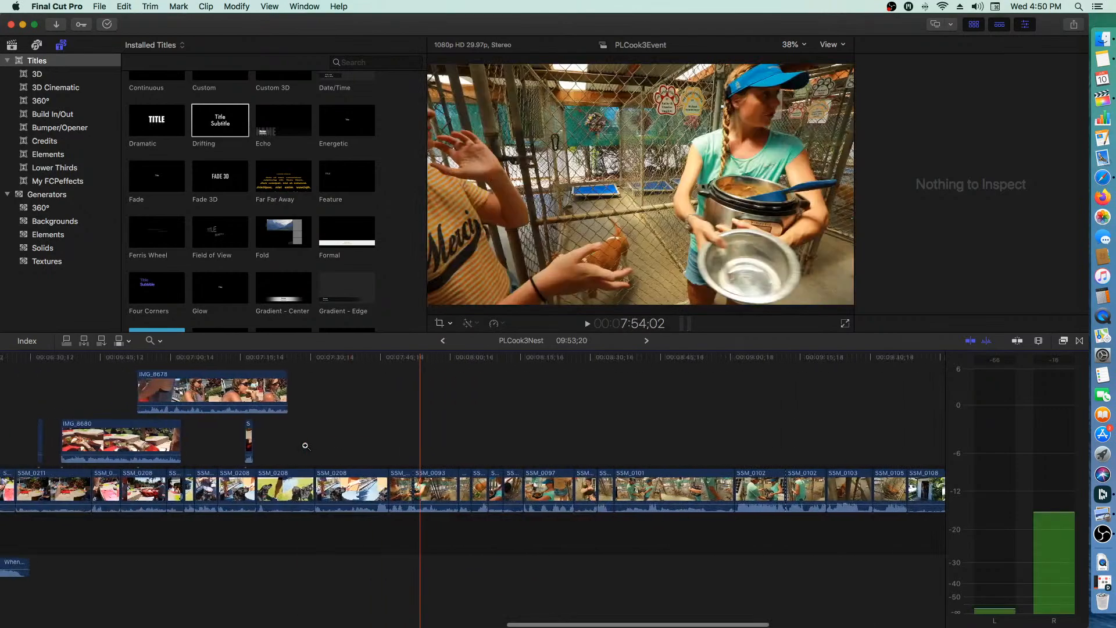
pyautogui.keyDown('alt'); pyautogui.click(407, 441); pyautogui.keyUp('alt')
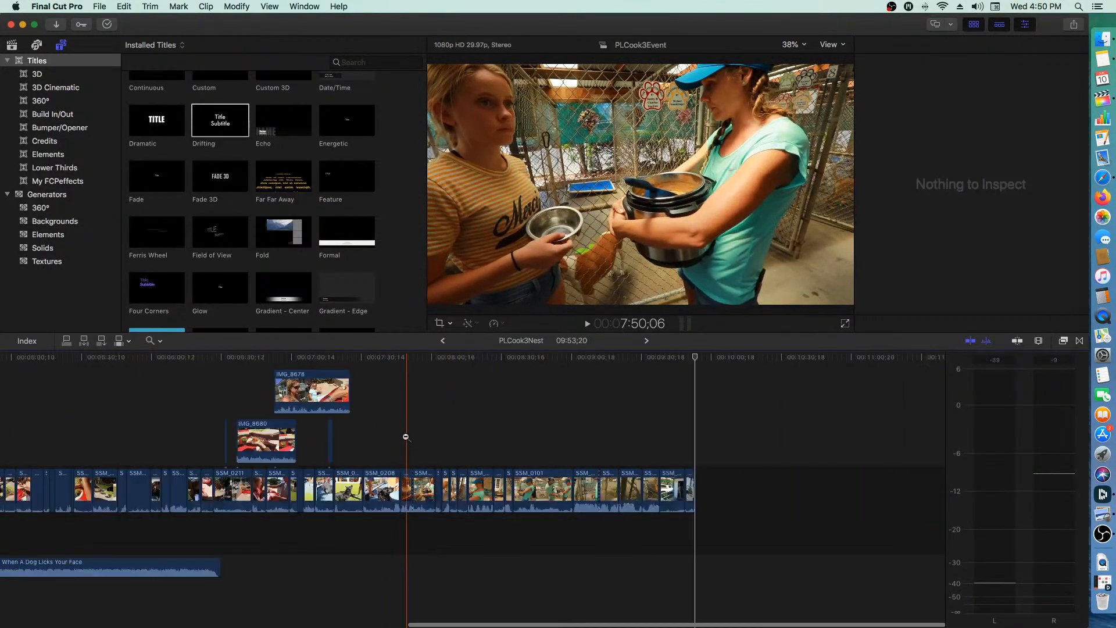
pyautogui.keyDown('alt'); pyautogui.click(402, 440); pyautogui.keyUp('alt')
pyautogui.hscroll(-2, 271, 572)
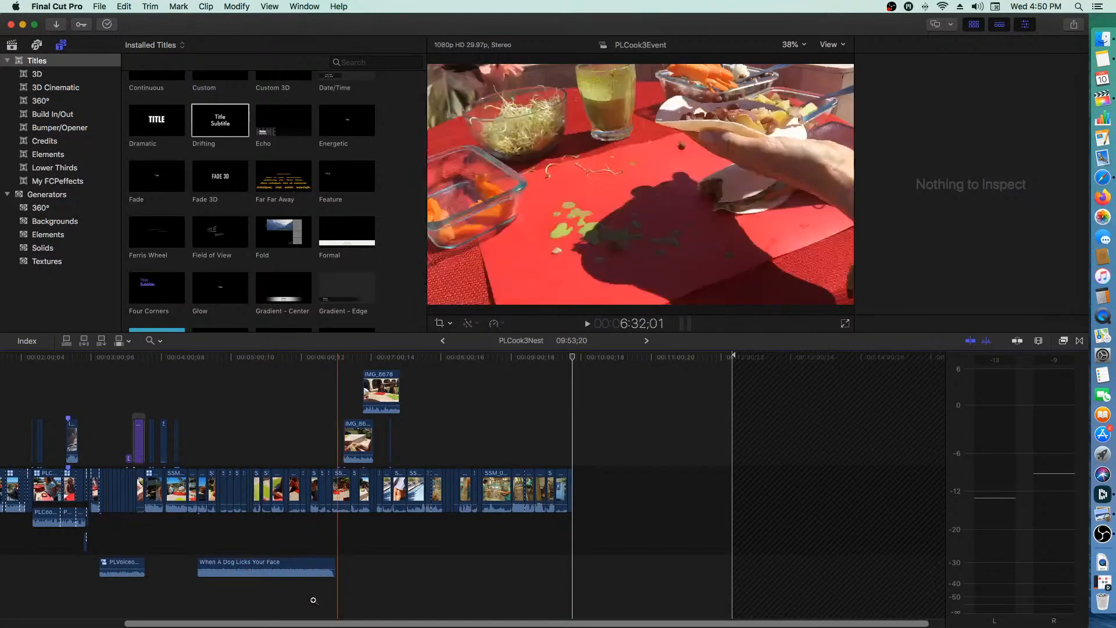
pyautogui.press('a')
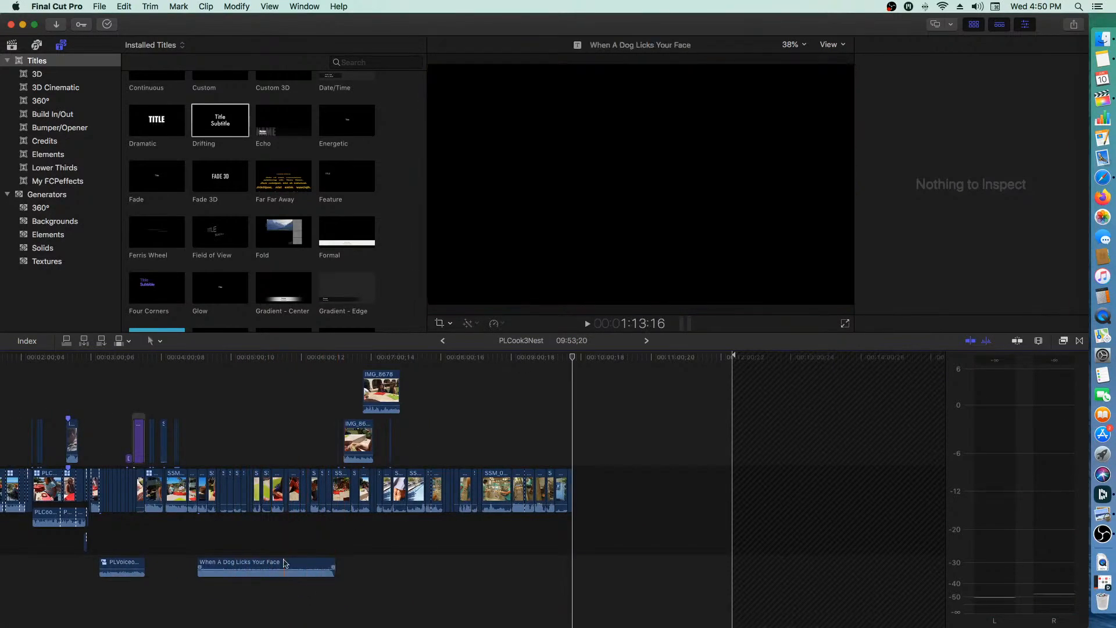
pyautogui.click(284, 562)
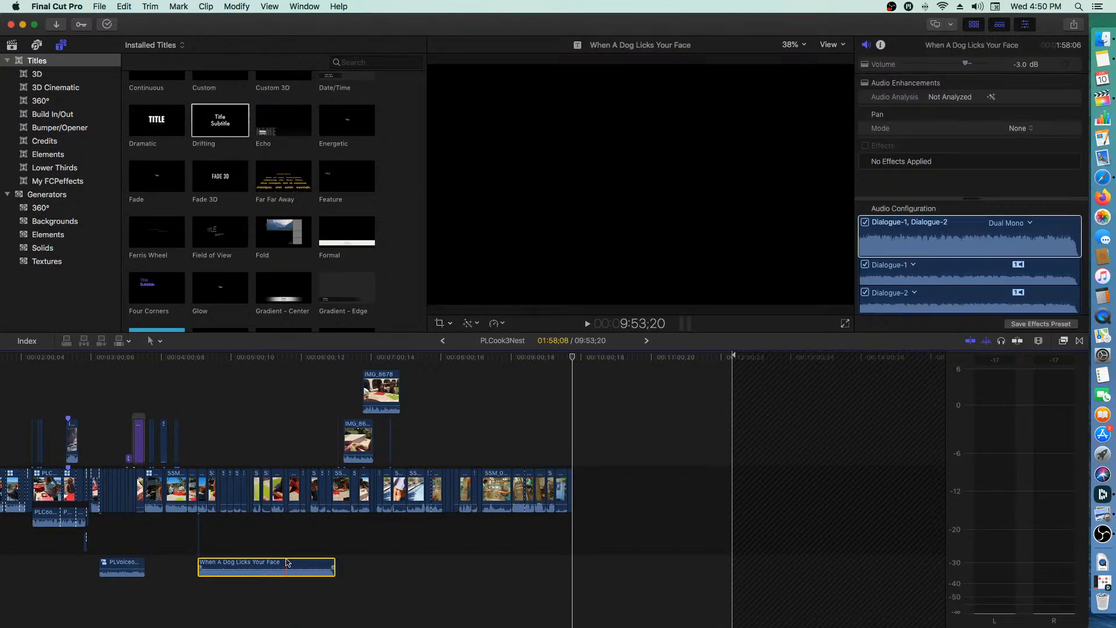
pyautogui.click(1062, 57)
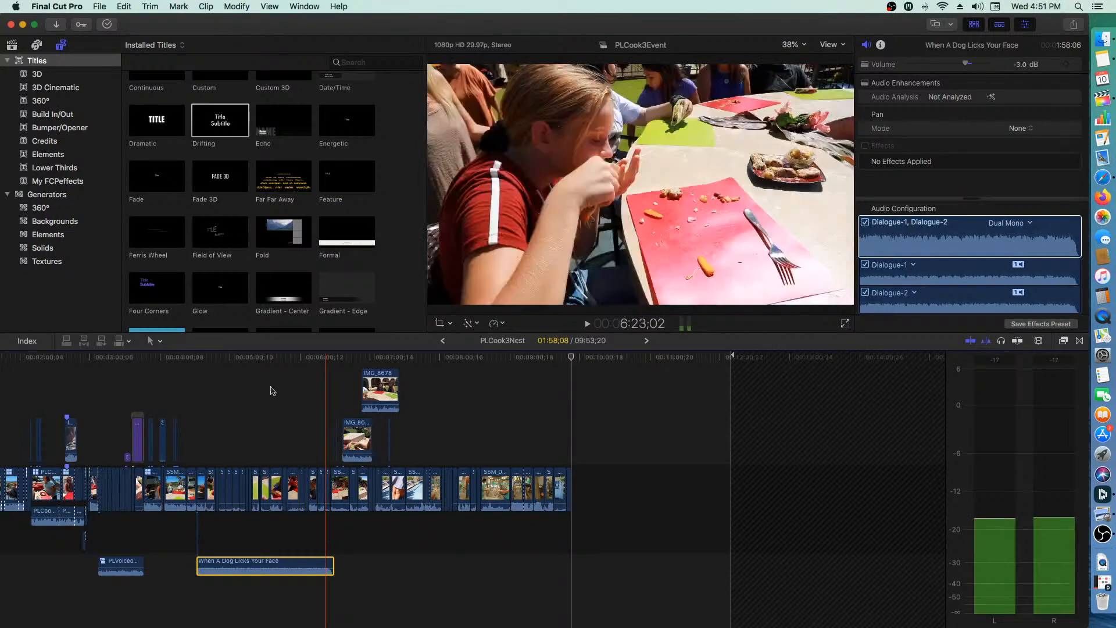
pyautogui.click(334, 359)
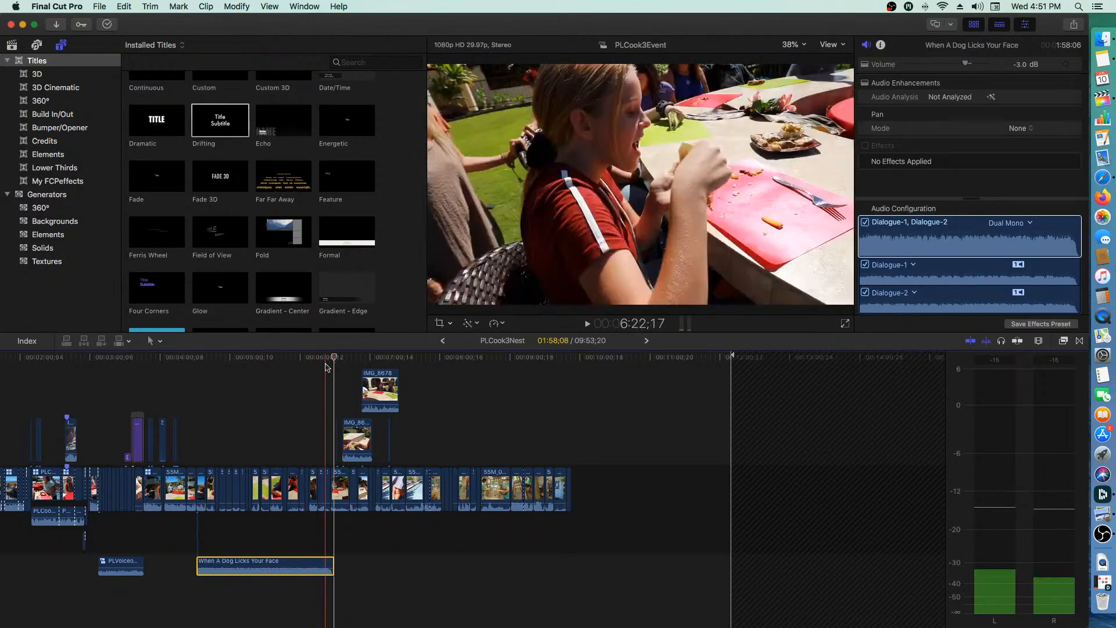
# - Return to the CTV59PuppyLoveMasterMaster timeline and trim the end of the PLCook3Nest clip to 5;38;21
pyautogui.click(443, 342)
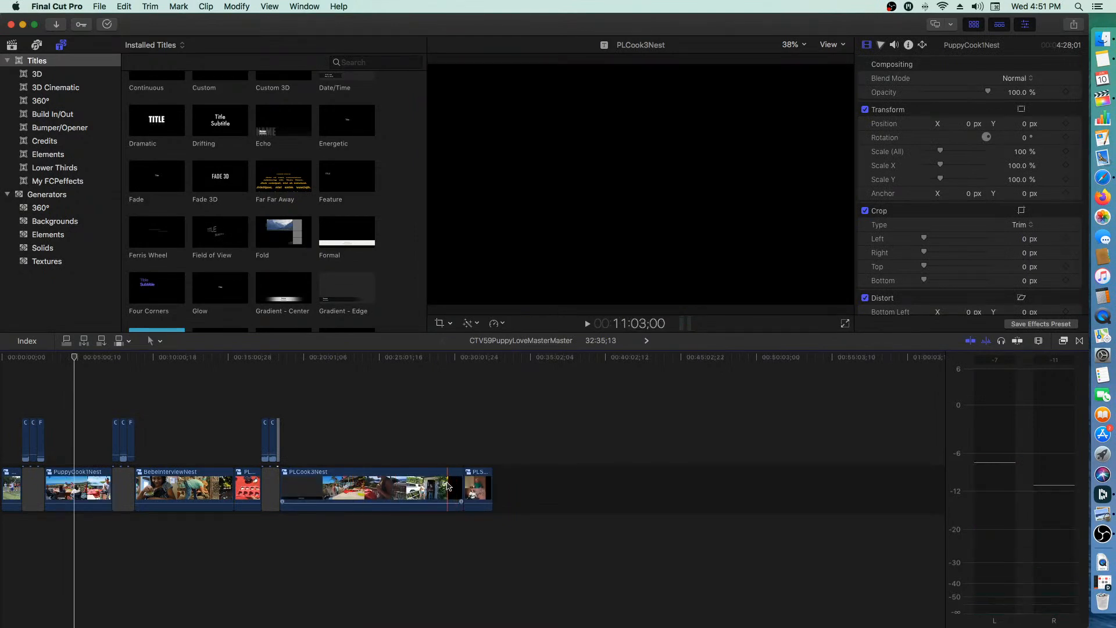
pyautogui.click(427, 483)
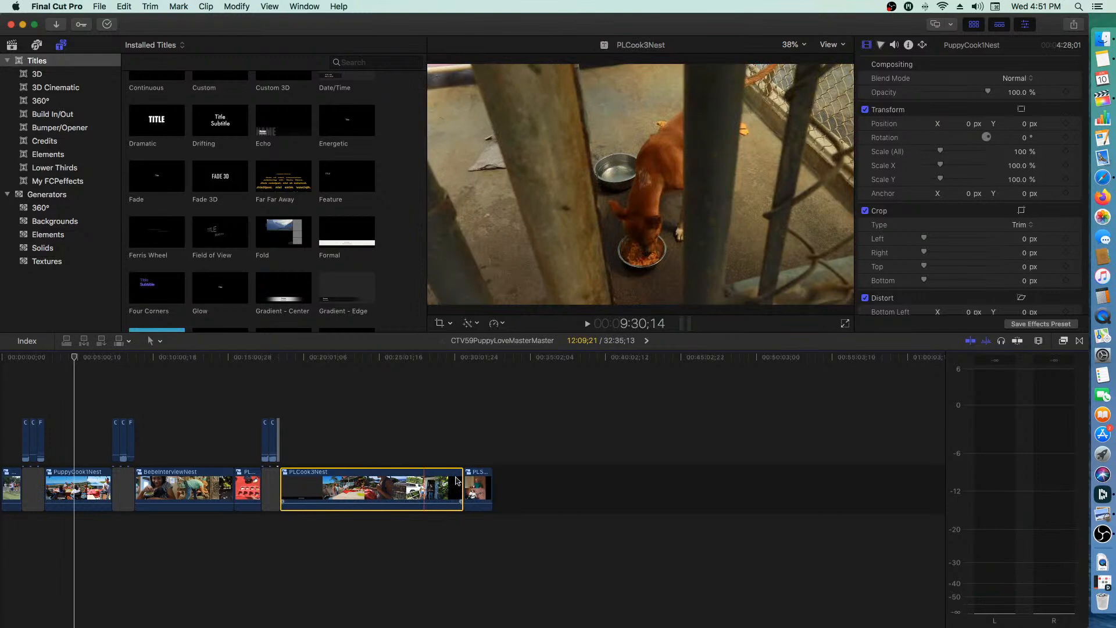
pyautogui.moveTo(459, 477)
pyautogui.mouseDown()
pyautogui.moveTo(360, 480)
pyautogui.moveTo(453, 483)
pyautogui.mouseUp()
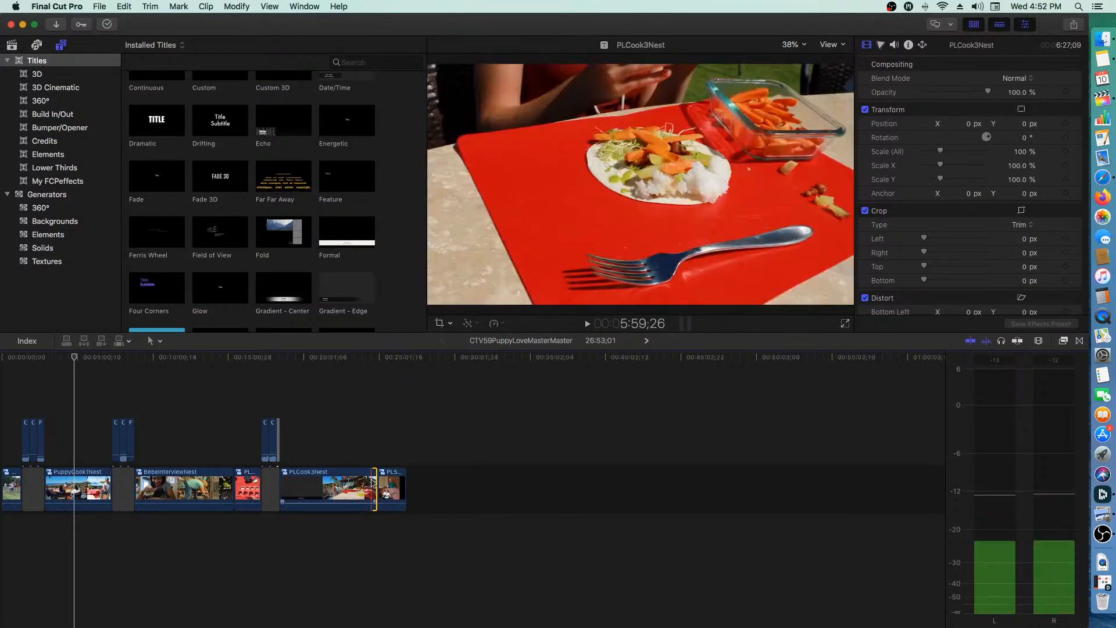
pyautogui.moveTo(375, 481); pyautogui.dragTo(361, 480)
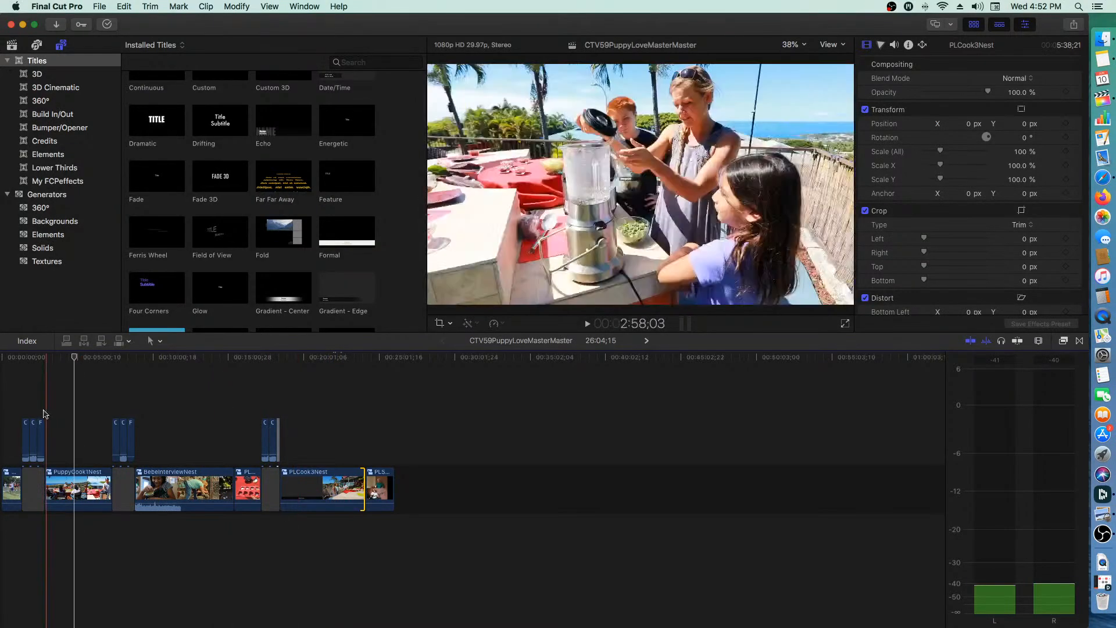
pyautogui.hscroll(-2, 38, 414)
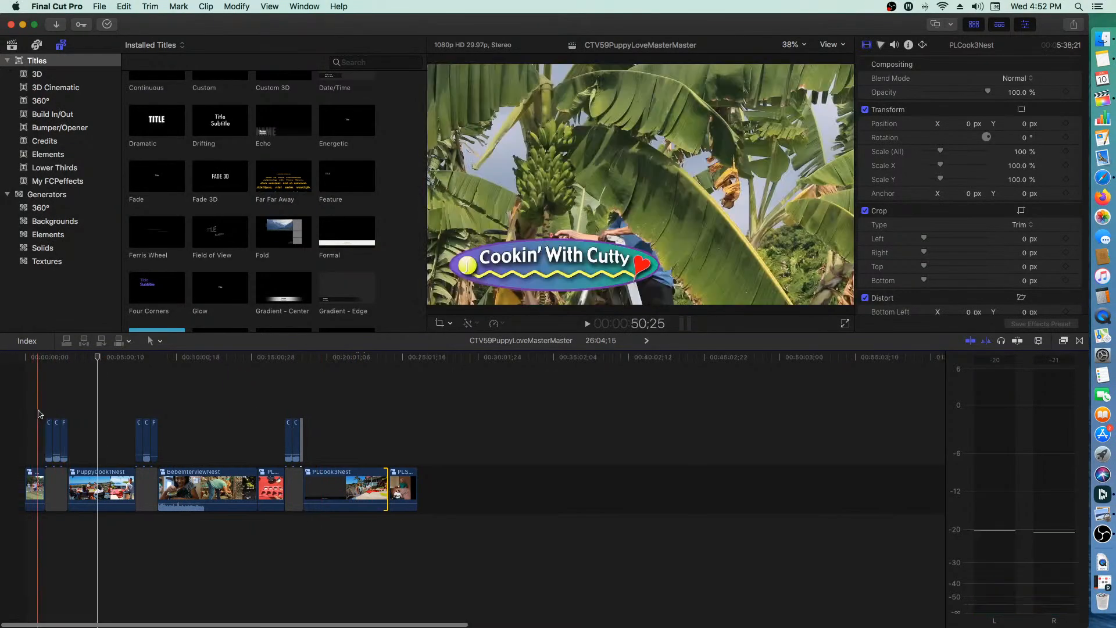